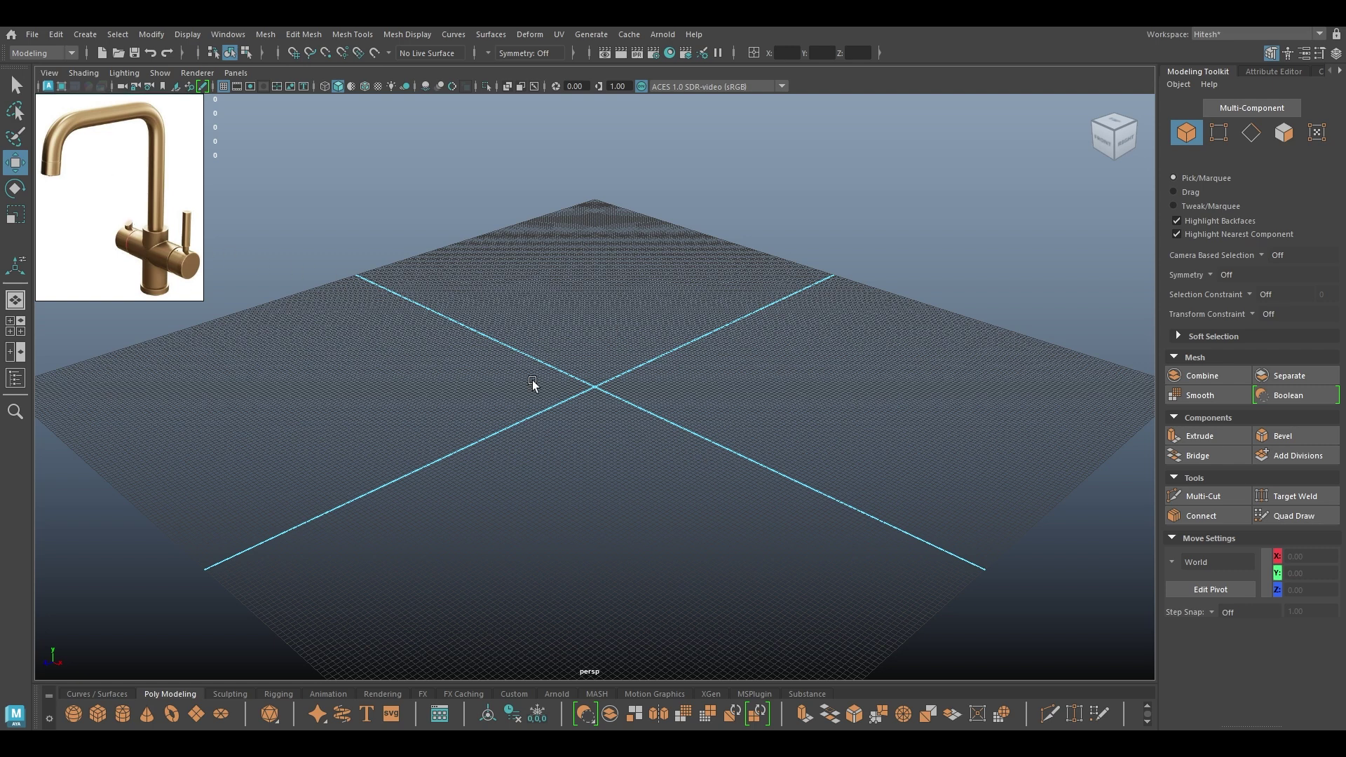
# Create a polygon cylinder at the origin with radius 10, height 40 and 12 axis subdivisions
pyautogui.moveTo(540, 366); pyautogui.dragTo(469, 343, button='right')
pyautogui.press('space')
pyautogui.keyDown('alt'); pyautogui.moveTo(511, 385); pyautogui.dragTo(577, 379); pyautogui.keyUp('alt')
pyautogui.scroll(3, 577, 379)
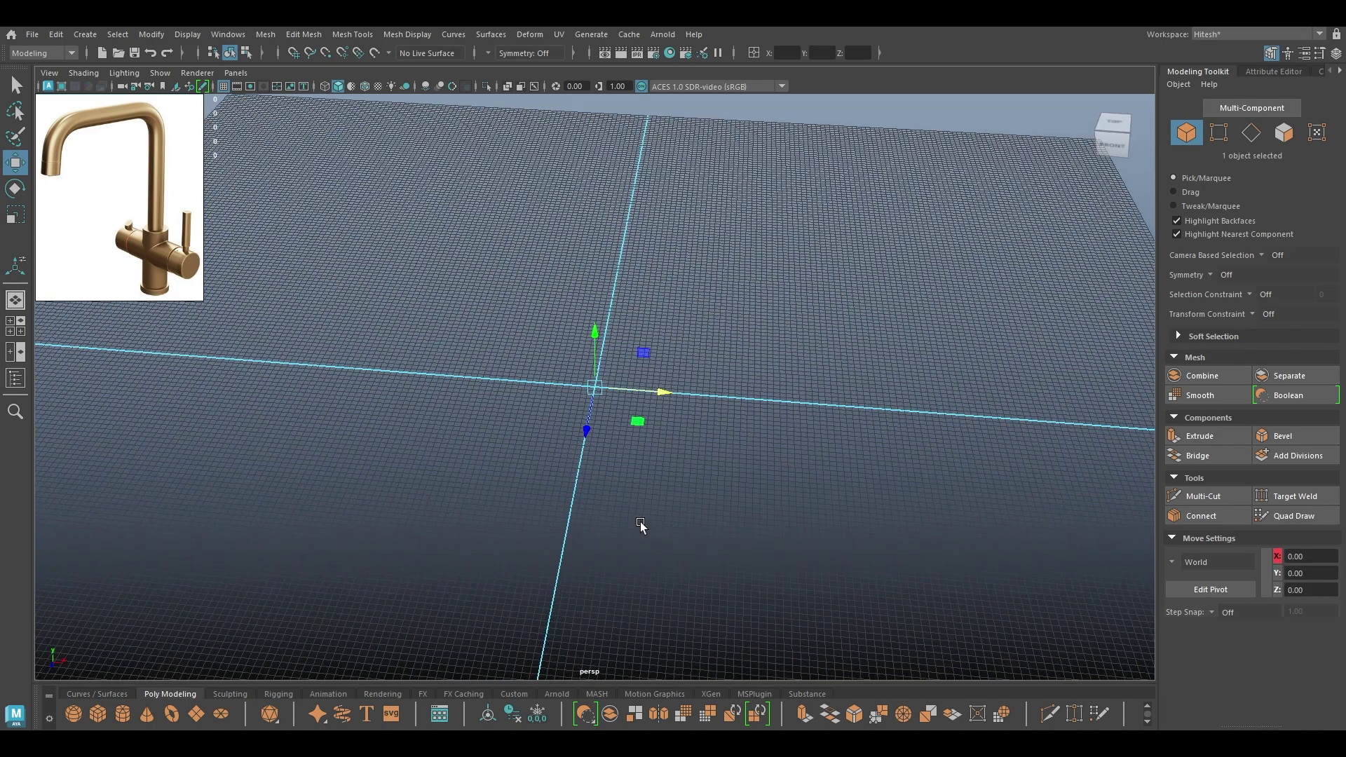
pyautogui.press('t')
pyautogui.write('10')
pyautogui.press('Tab')
pyautogui.write('40')
pyautogui.press('Tab')
pyautogui.write('12')
pyautogui.press('Return')
pyautogui.press('w')
pyautogui.press('f')
pyautogui.keyDown('alt'); pyautogui.moveTo(1025, 309); pyautogui.dragTo(648, 301); pyautogui.keyUp('alt')
# Set the cylinder's radius to 12
pyautogui.press('t')
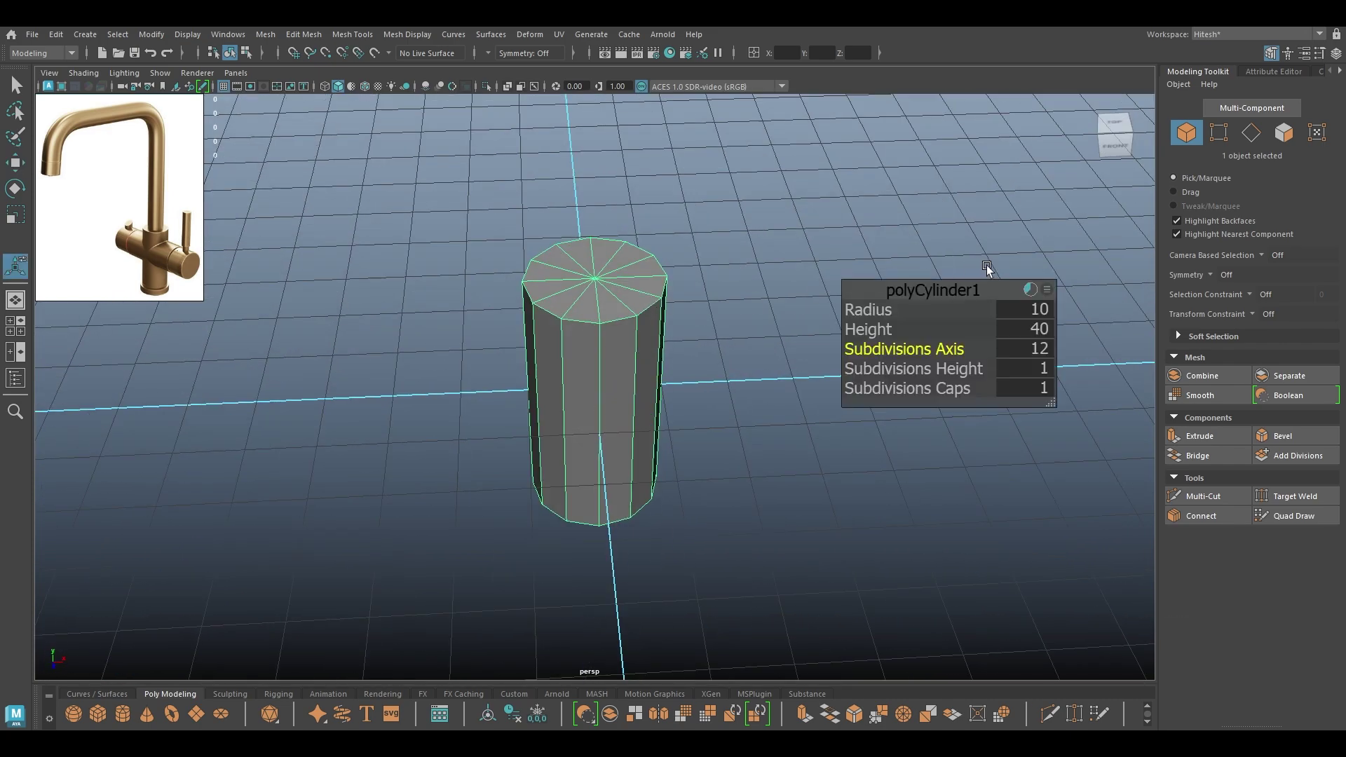
pyautogui.click(1035, 309)
pyautogui.write('12')
pyautogui.press('Return')
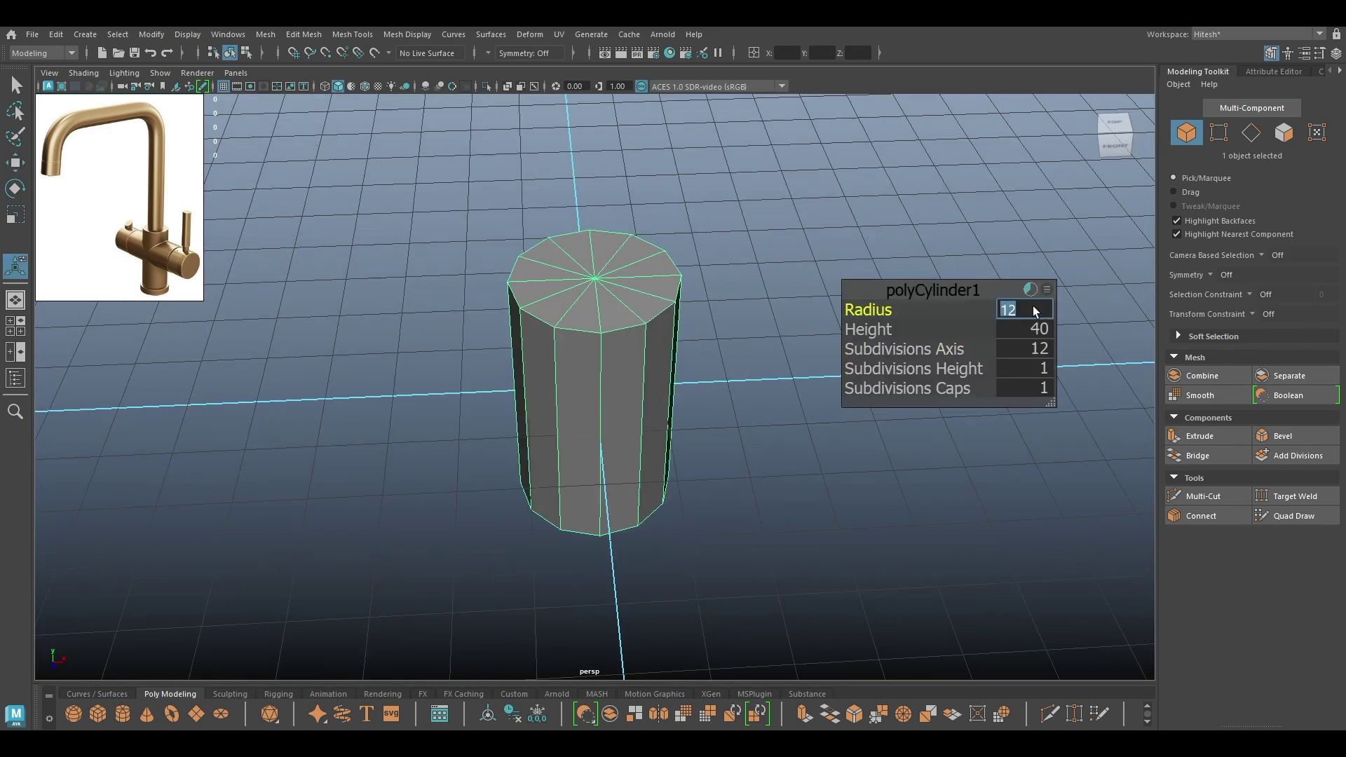
pyautogui.press('w')
# Duplicate the cylinder, turn the copy horizontal along the X axis, and scale it down very slightly
pyautogui.keyDown('alt'); pyautogui.moveTo(1034, 309); pyautogui.dragTo(569, 514); pyautogui.keyUp('alt')
pyautogui.hotkey('ctrl', 'd')
pyautogui.press('e')
pyautogui.press('w')
pyautogui.press('r')
pyautogui.scroll(3, 632, 420)
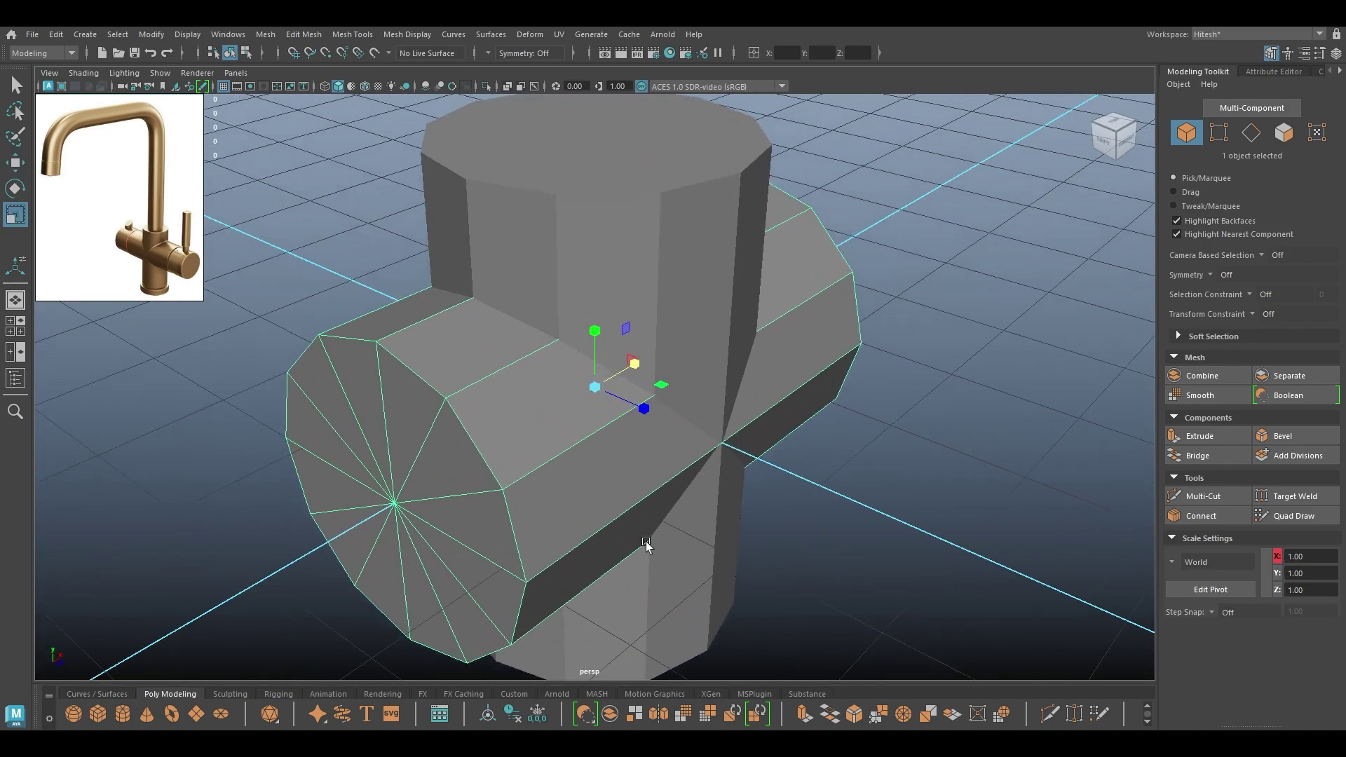
pyautogui.moveTo(599, 387); pyautogui.dragTo(654, 388)
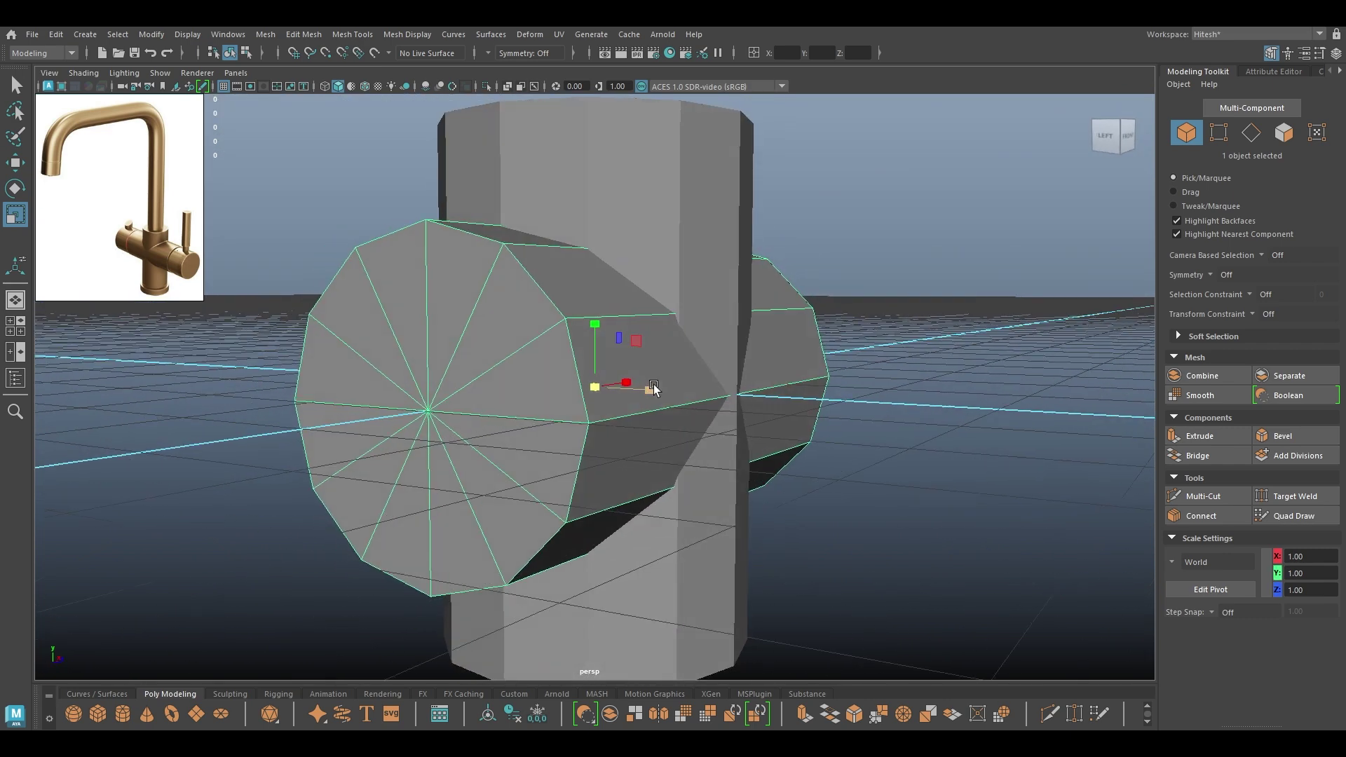
# Merge the vertical and horizontal cylinders into one mesh with a Boolean Union
pyautogui.click(687, 291)
pyautogui.press('t')
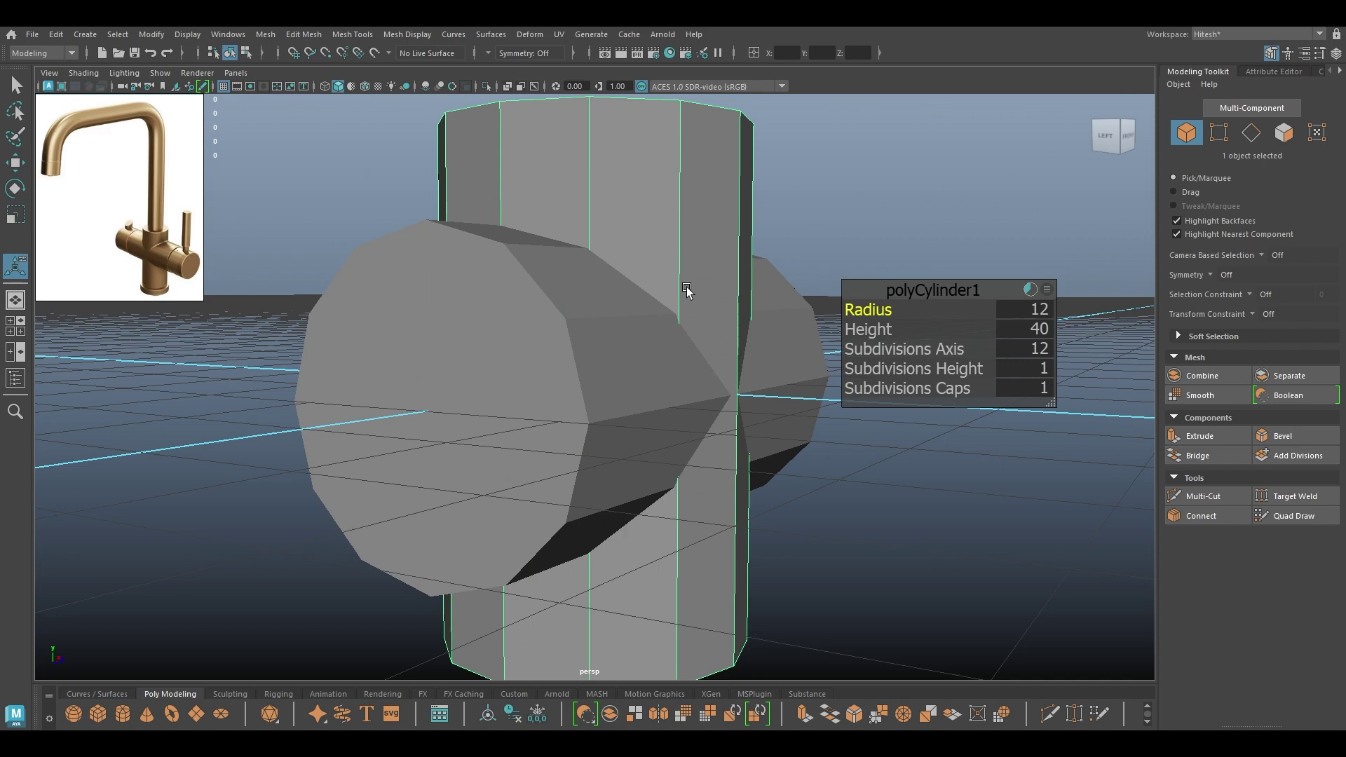
pyautogui.press('w')
pyautogui.keyDown('alt'); pyautogui.moveTo(610, 430); pyautogui.dragTo(549, 459); pyautogui.keyUp('alt')
pyautogui.click(587, 443)
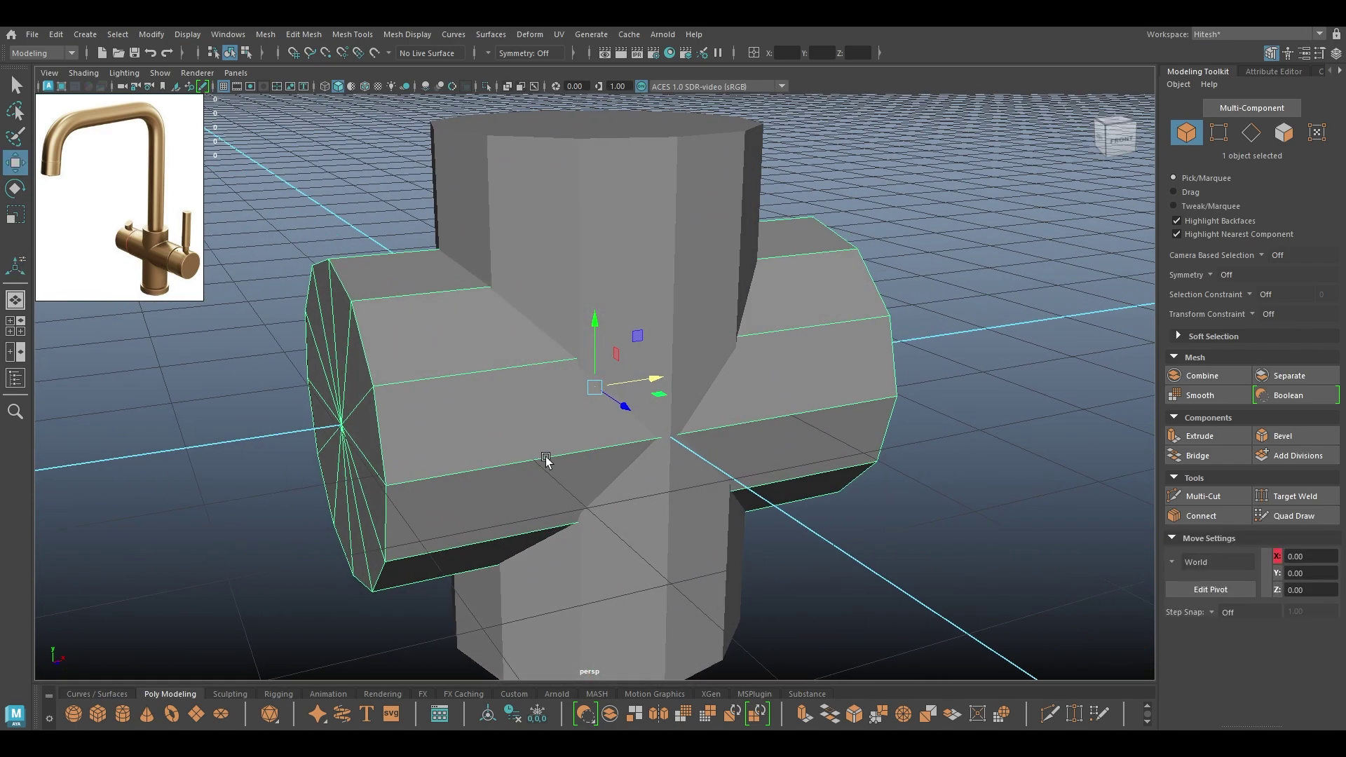
pyautogui.moveTo(414, 138); pyautogui.dragTo(786, 569)
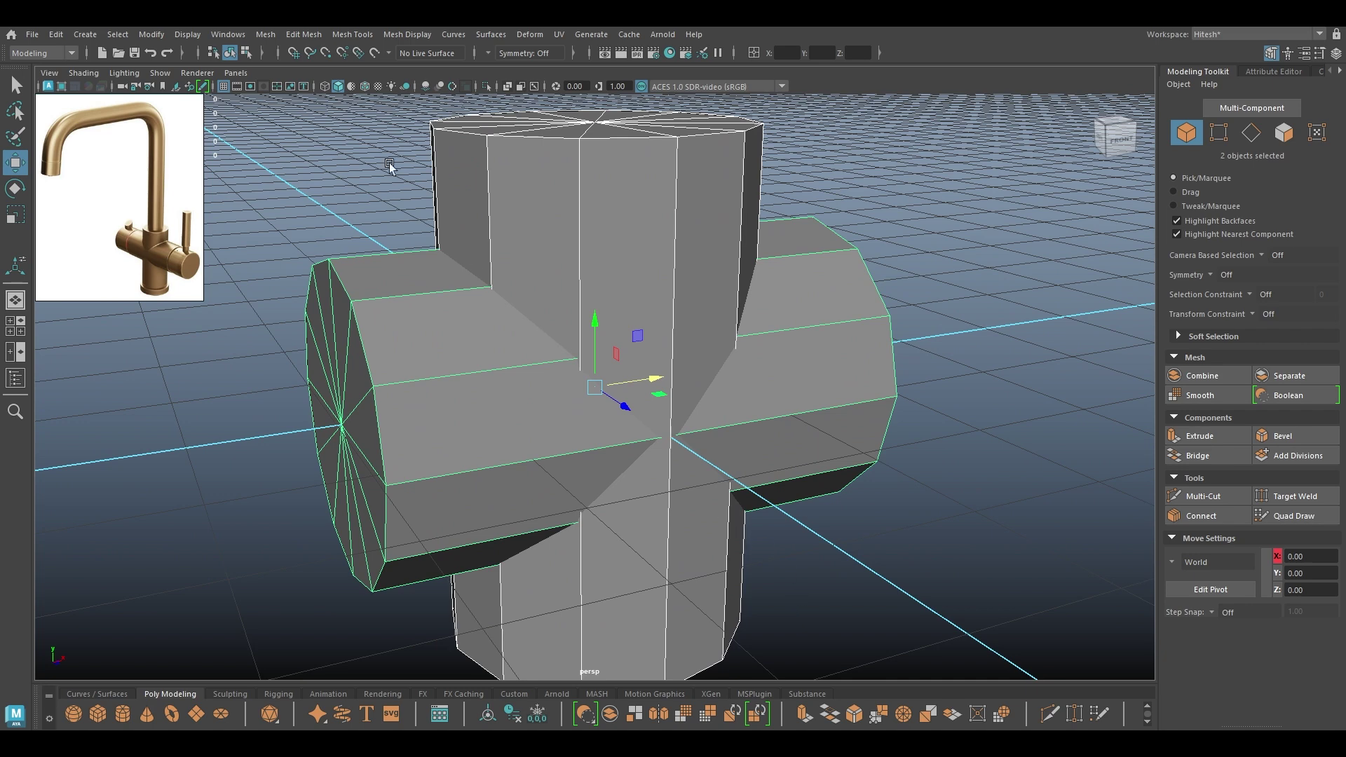
pyautogui.click(265, 34)
pyautogui.moveTo(337, 73)
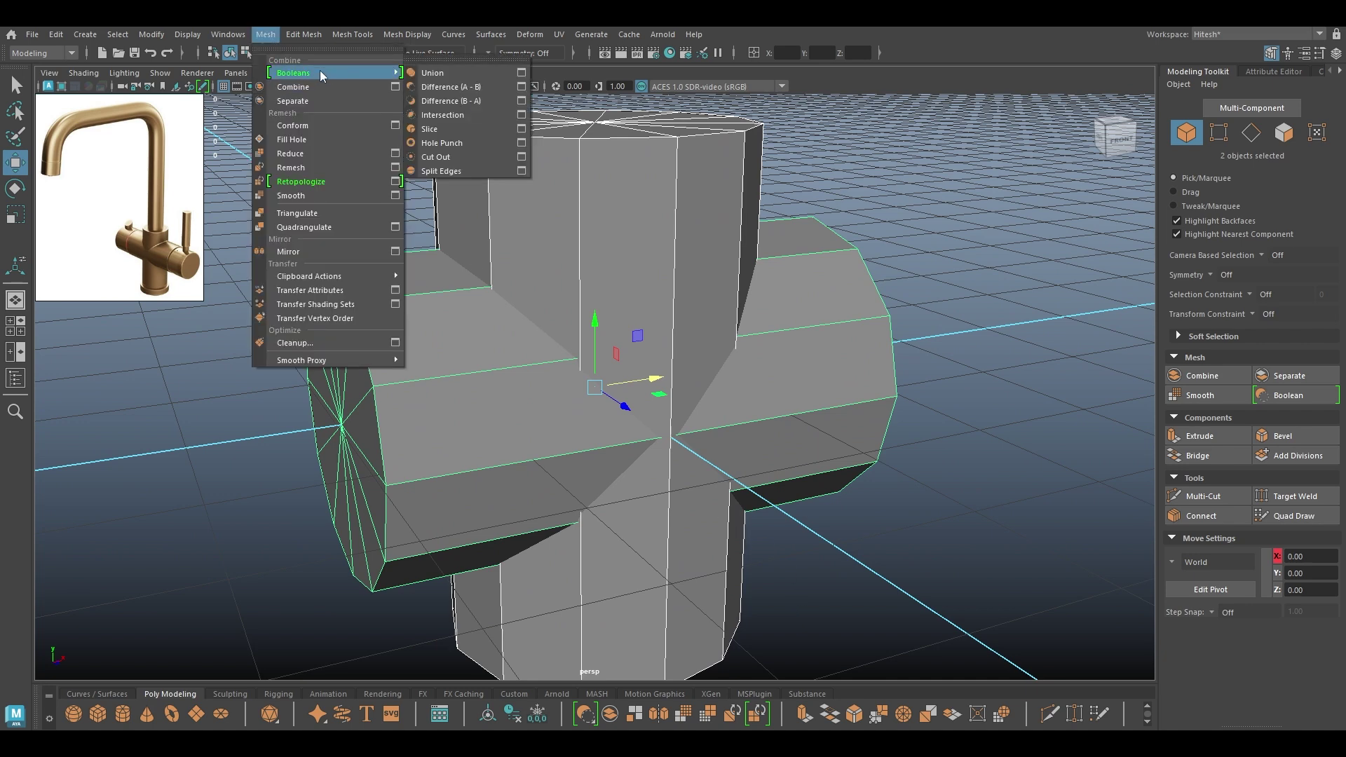
pyautogui.click(451, 73)
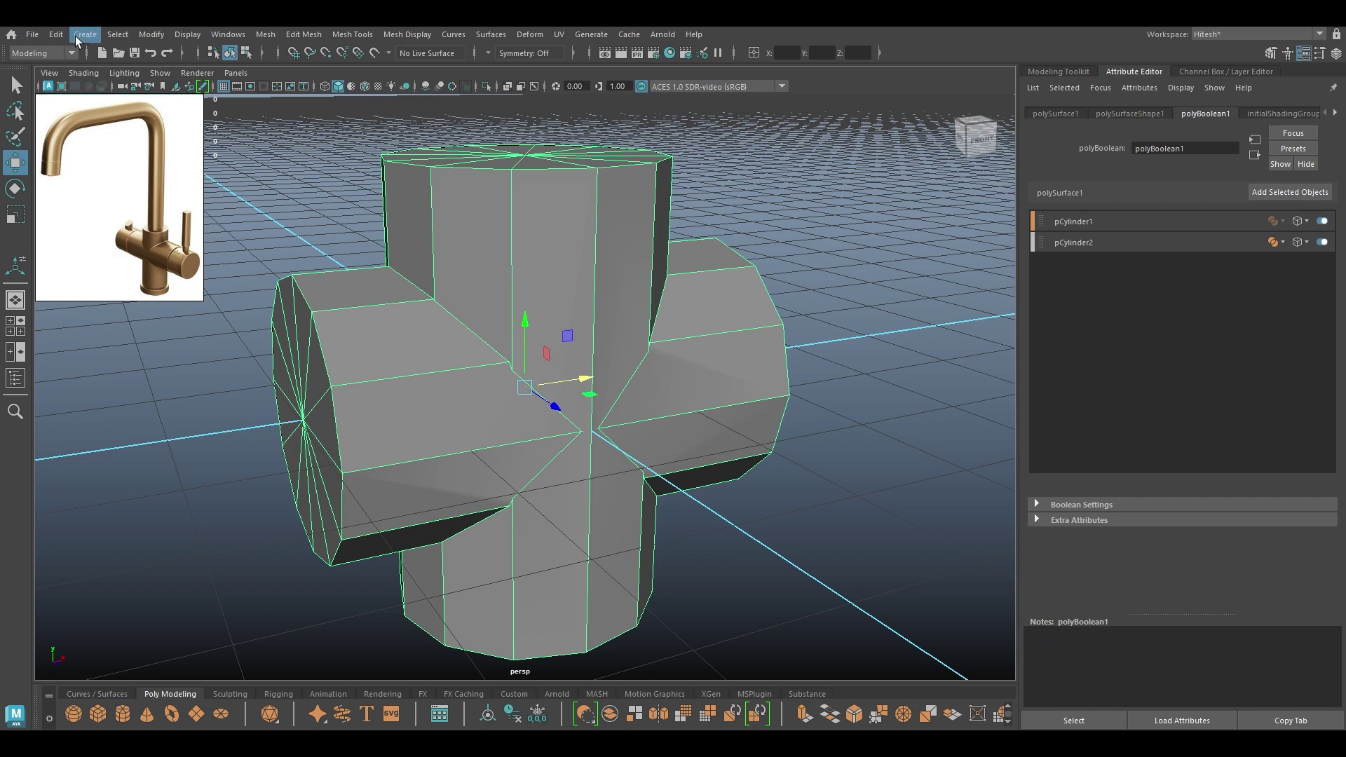
# Delete the construction history of the united cross-shaped mesh
pyautogui.click(55, 34)
pyautogui.moveTo(177, 200)
pyautogui.click(307, 206)
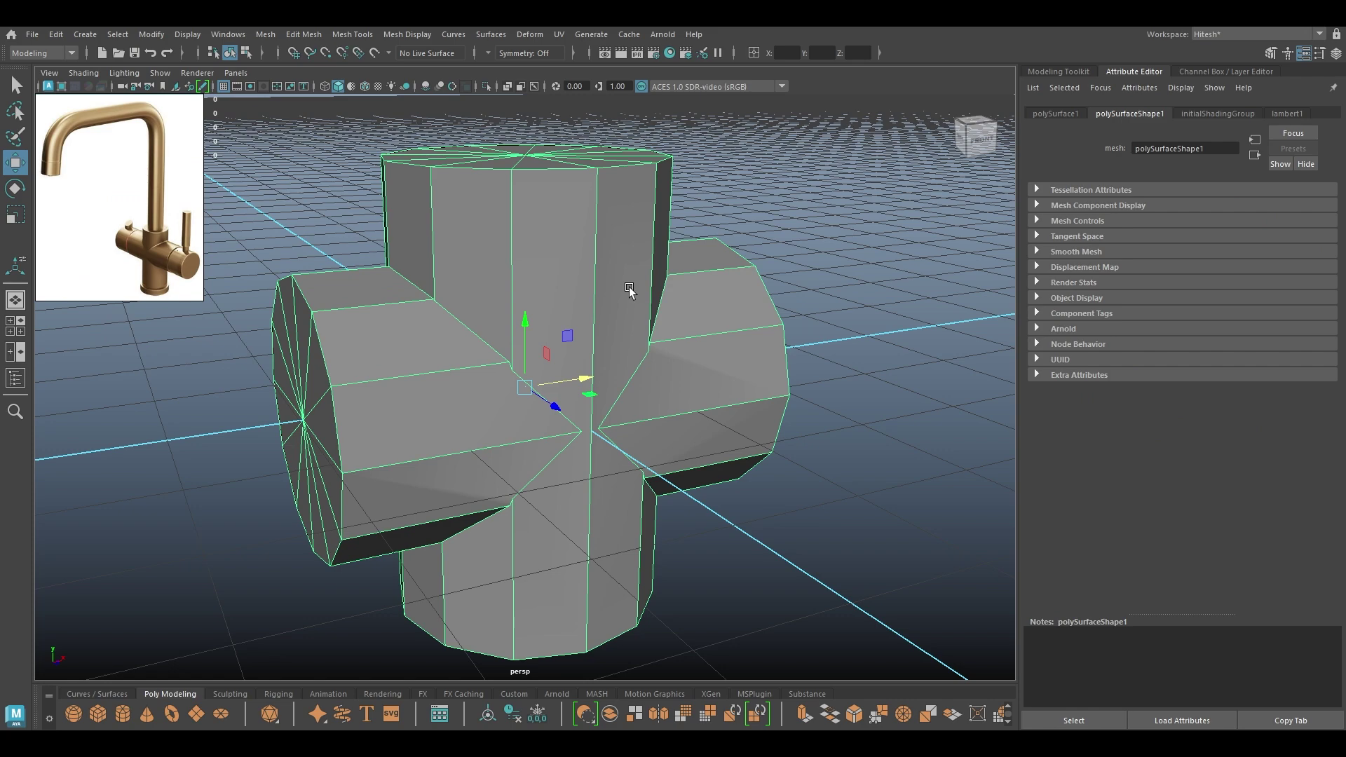
# Delete the cap faces at all four open ends of the cross-shaped mesh
pyautogui.keyDown('alt'); pyautogui.moveTo(703, 325); pyautogui.dragTo(659, 309); pyautogui.keyUp('alt')
pyautogui.keyDown('alt'); pyautogui.moveTo(659, 308); pyautogui.dragTo(553, 146, button='right'); pyautogui.keyUp('alt')
pyautogui.keyDown('alt'); pyautogui.moveTo(575, 267); pyautogui.dragTo(590, 195); pyautogui.keyUp('alt')
pyautogui.moveTo(591, 196); pyautogui.dragTo(591, 235, button='right')
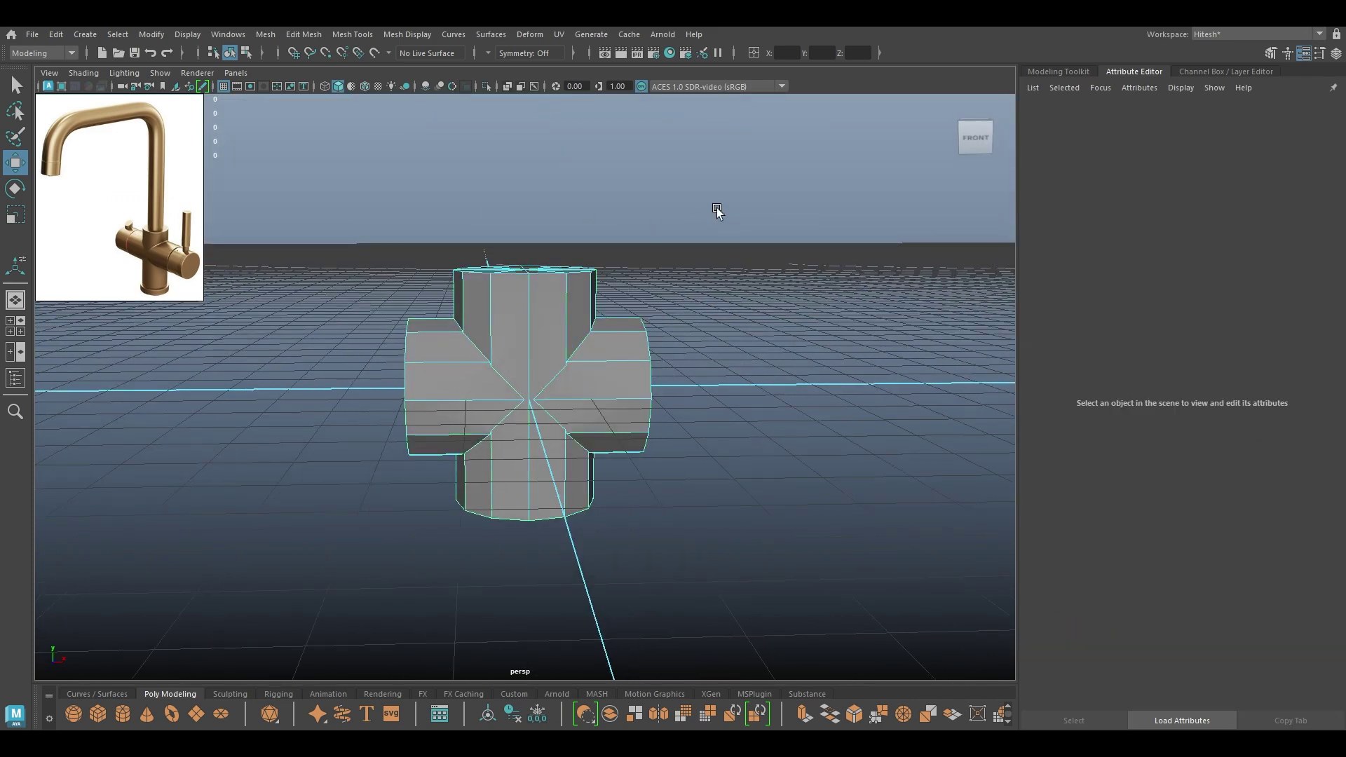
pyautogui.moveTo(718, 209); pyautogui.dragTo(252, 550)
pyautogui.keyDown('alt'); pyautogui.moveTo(466, 460); pyautogui.dragTo(456, 428); pyautogui.keyUp('alt')
pyautogui.keyDown('ctrl'); pyautogui.moveTo(438, 296); pyautogui.dragTo(767, 410); pyautogui.keyUp('ctrl')
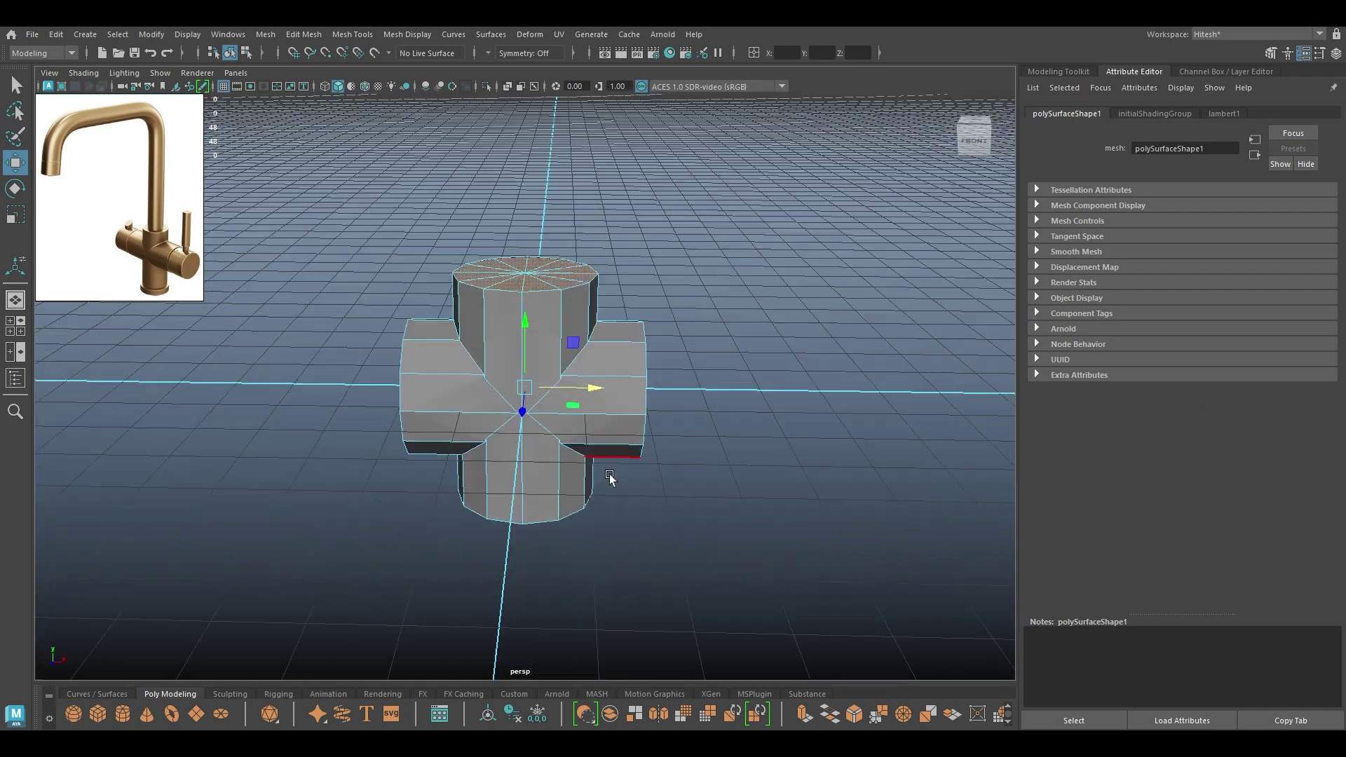
pyautogui.press('Delete')
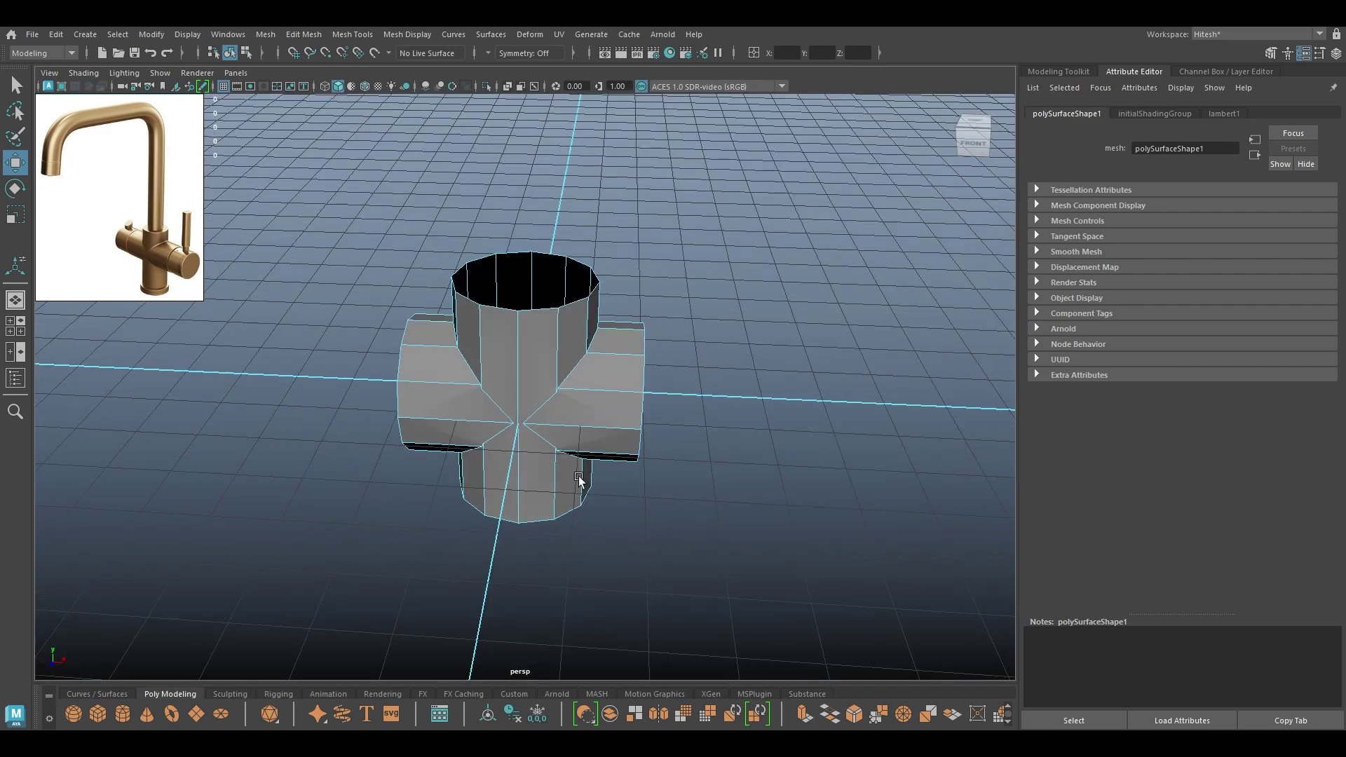
# With the Edge Slide transform constraint on, slide the two upper front junction vertices up to about Y 5.94, beside the neighbouring corner vertices
pyautogui.keyDown('alt'); pyautogui.moveTo(579, 481); pyautogui.dragTo(544, 335); pyautogui.keyUp('alt')
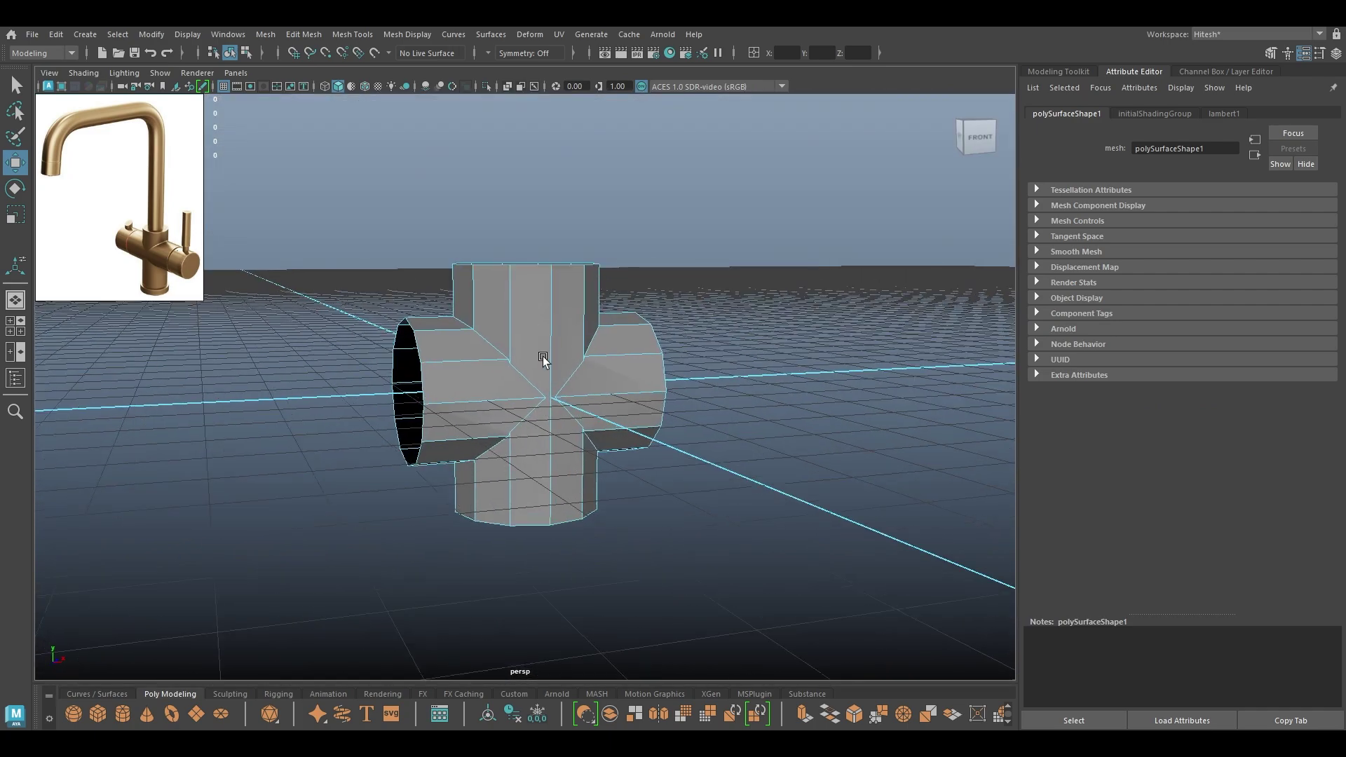
pyautogui.keyDown('alt'); pyautogui.moveTo(545, 335); pyautogui.dragTo(565, 542, button='right'); pyautogui.keyUp('alt')
pyautogui.moveTo(506, 247); pyautogui.dragTo(463, 241, button='right')
pyautogui.click(493, 319)
pyautogui.keyDown('shift'); pyautogui.click(676, 317); pyautogui.keyUp('shift')
pyautogui.keyDown('alt'); pyautogui.moveTo(677, 318); pyautogui.dragTo(663, 342); pyautogui.keyUp('alt')
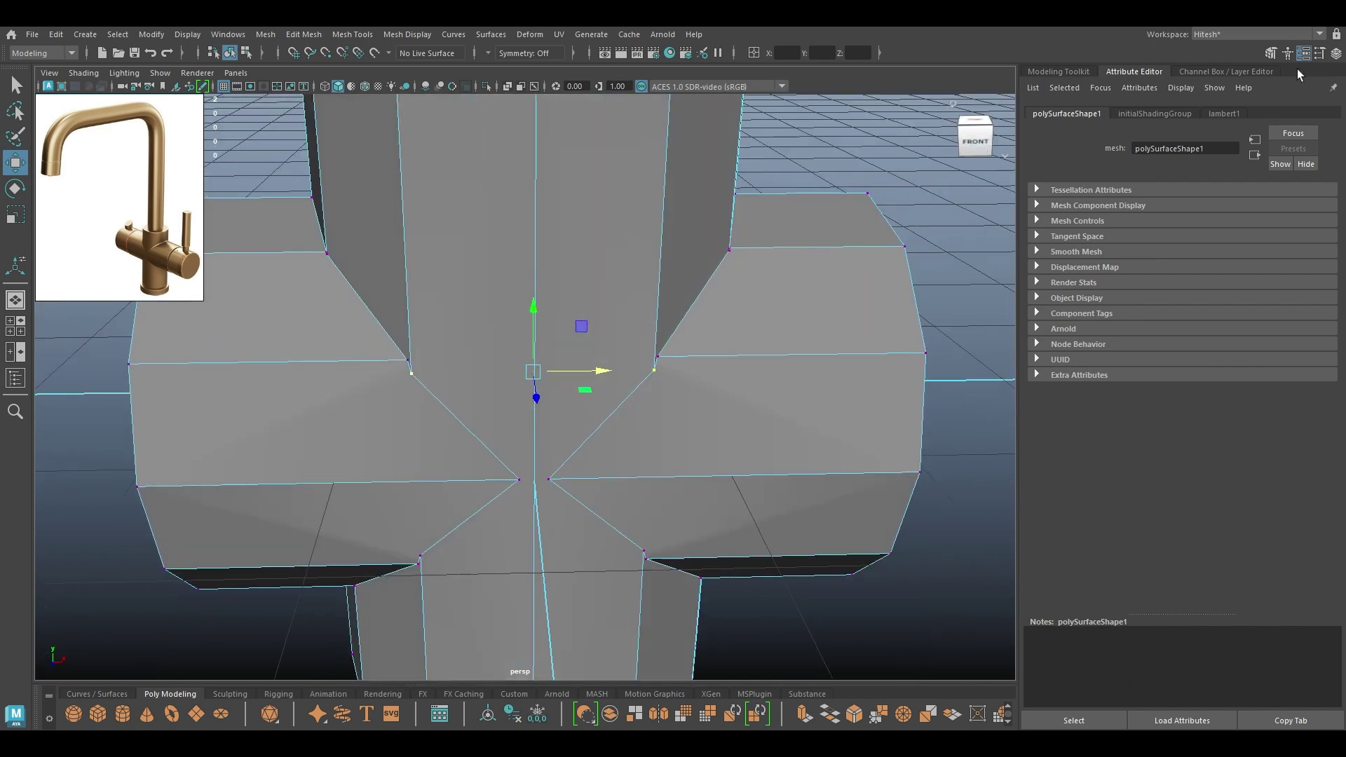
pyautogui.click(1056, 72)
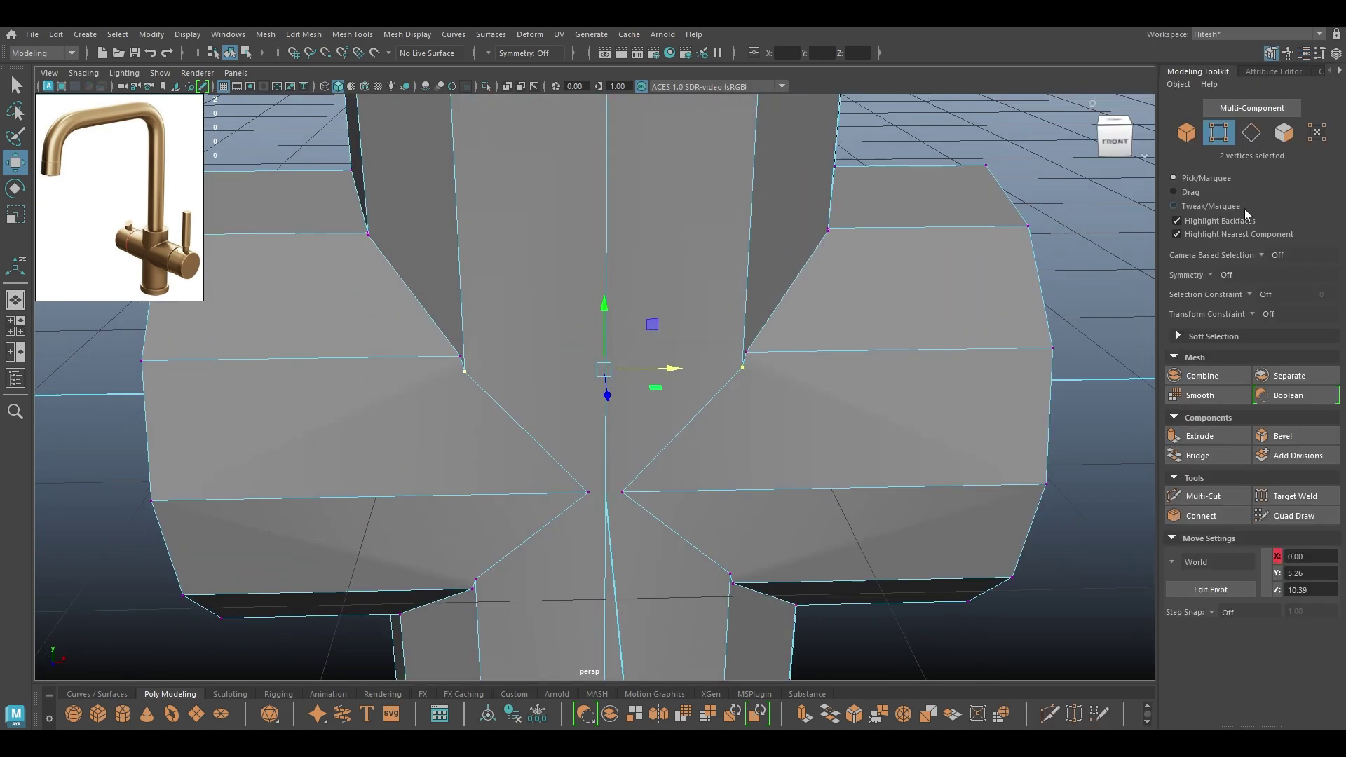
pyautogui.click(1260, 315)
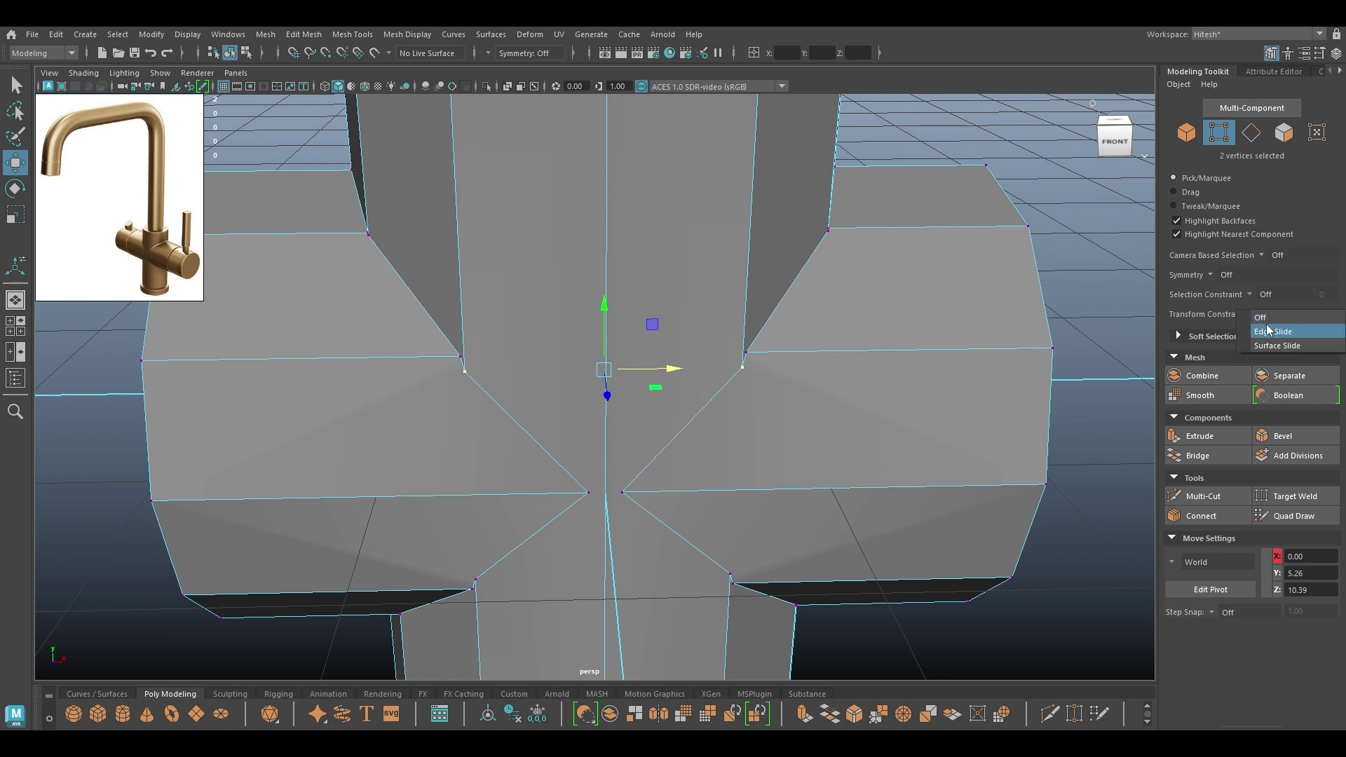
pyautogui.click(1274, 333)
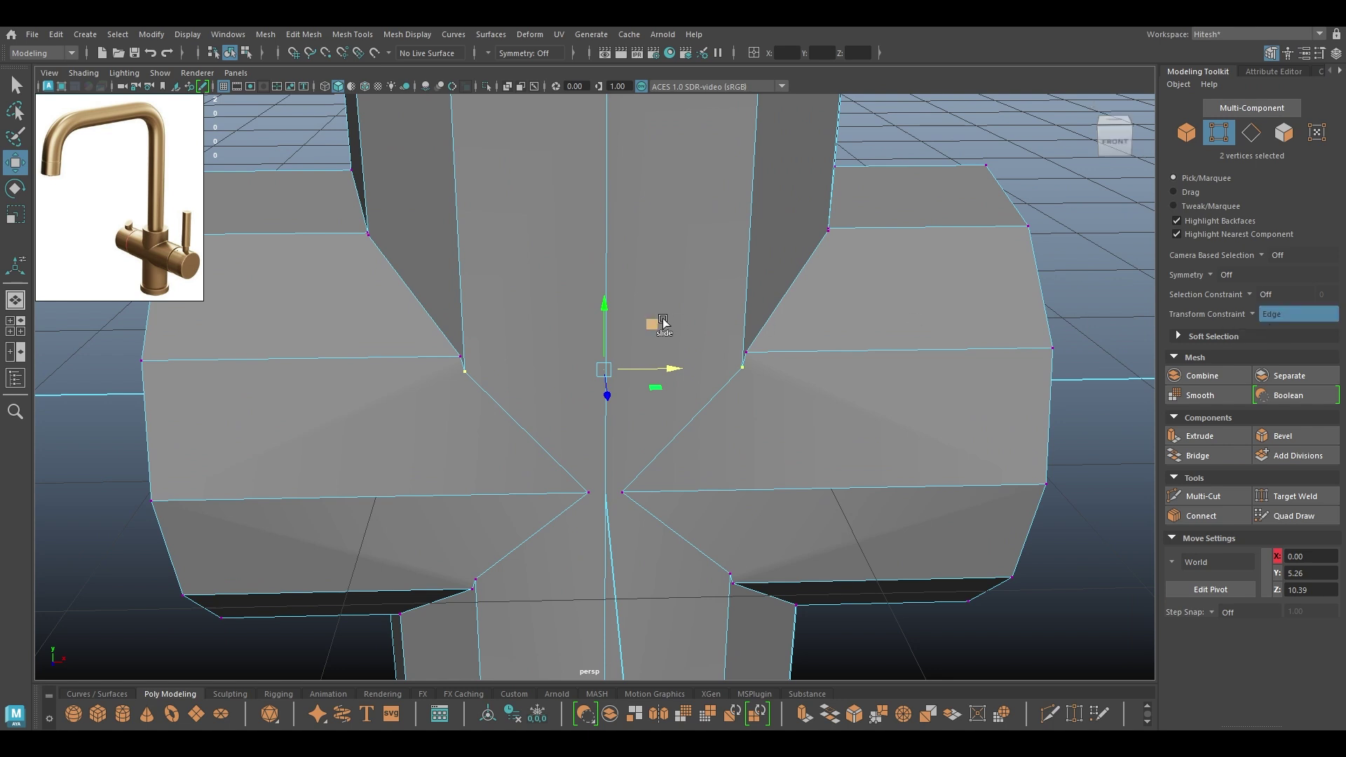
pyautogui.moveTo(605, 307); pyautogui.dragTo(605, 298)
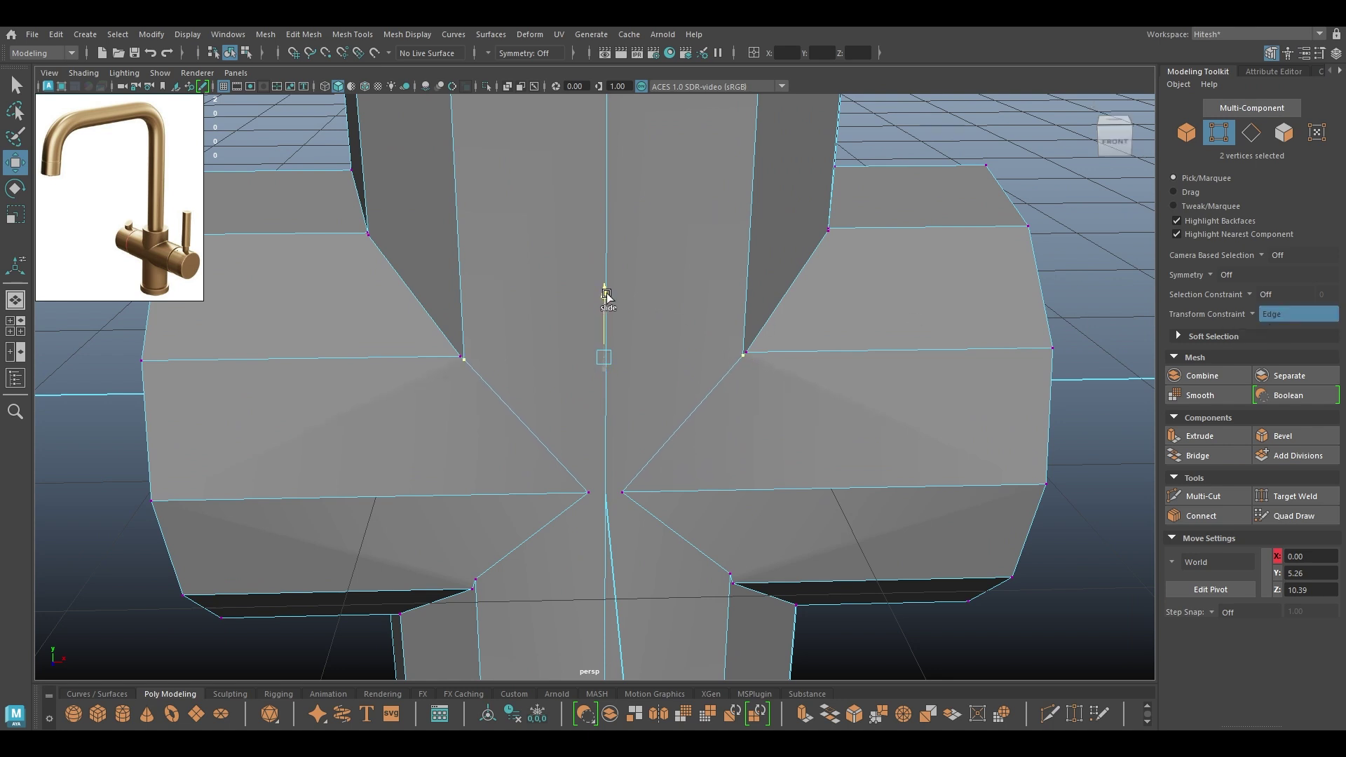
pyautogui.moveTo(607, 294); pyautogui.dragTo(607, 292)
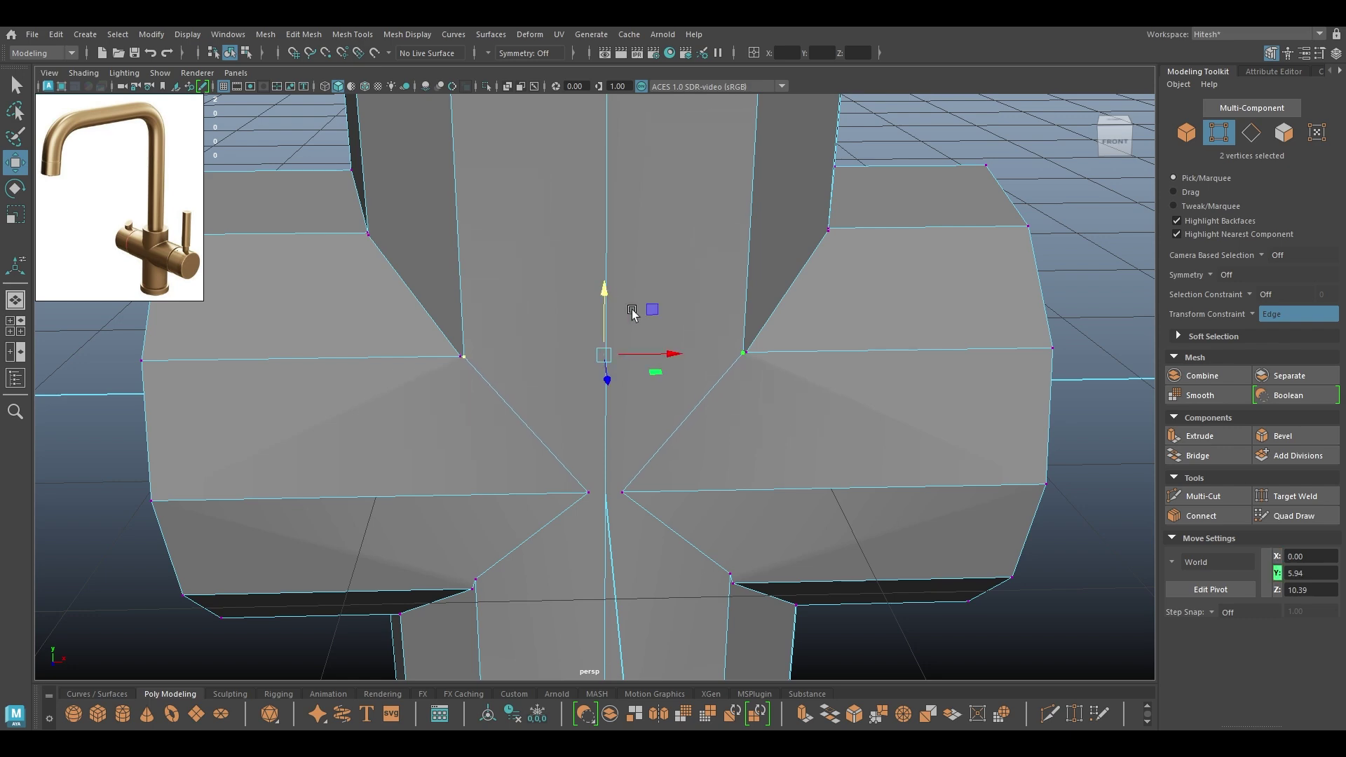
# Slide the two lower front junction vertices along their edges to about Y -5.84, beside the neighbouring corner vertices
pyautogui.keyDown('alt'); pyautogui.moveTo(613, 306); pyautogui.dragTo(650, 247, button='middle'); pyautogui.keyUp('alt')
pyautogui.keyDown('alt'); pyautogui.moveTo(651, 247); pyautogui.dragTo(583, 271); pyautogui.keyUp('alt')
pyautogui.scroll(2, 580, 268)
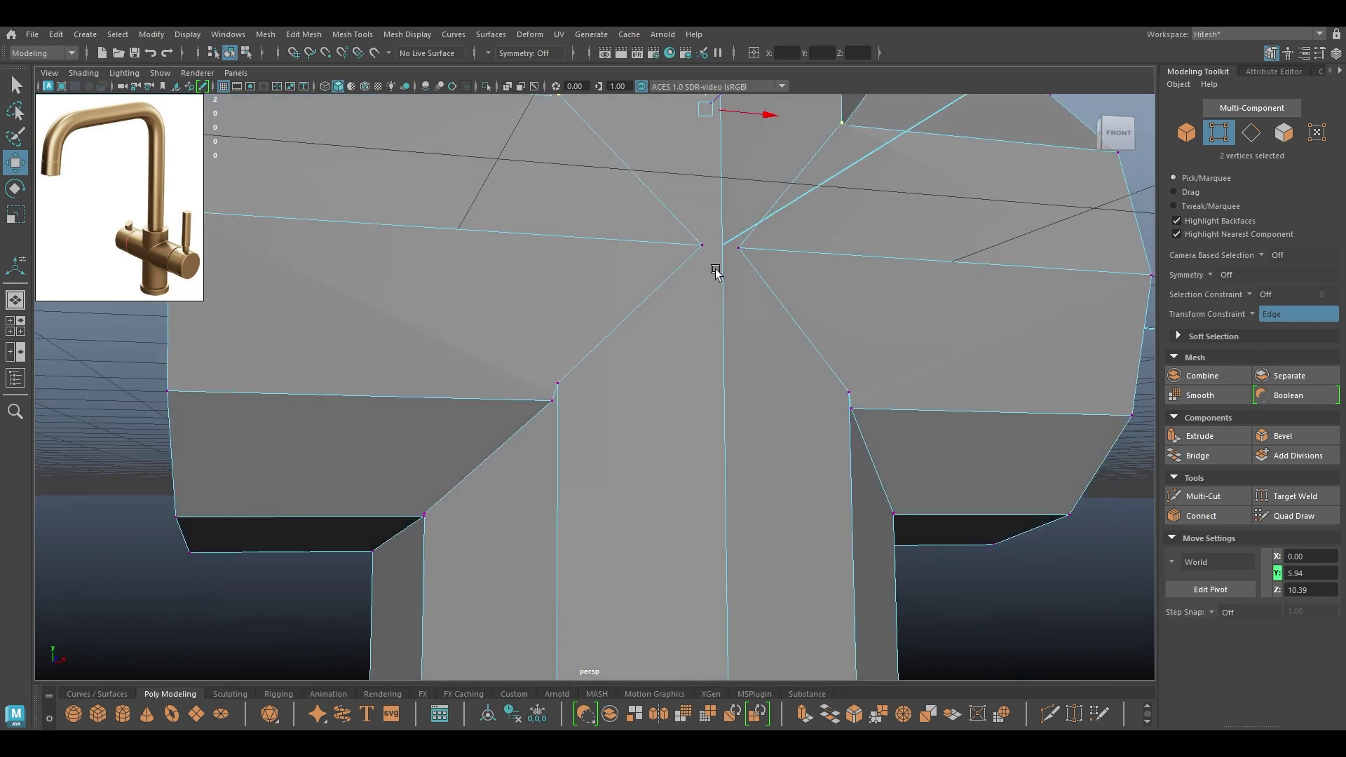
pyautogui.click(560, 385)
pyautogui.keyDown('shift'); pyautogui.click(847, 392); pyautogui.keyUp('shift')
pyautogui.moveTo(707, 324); pyautogui.dragTo(624, 295)
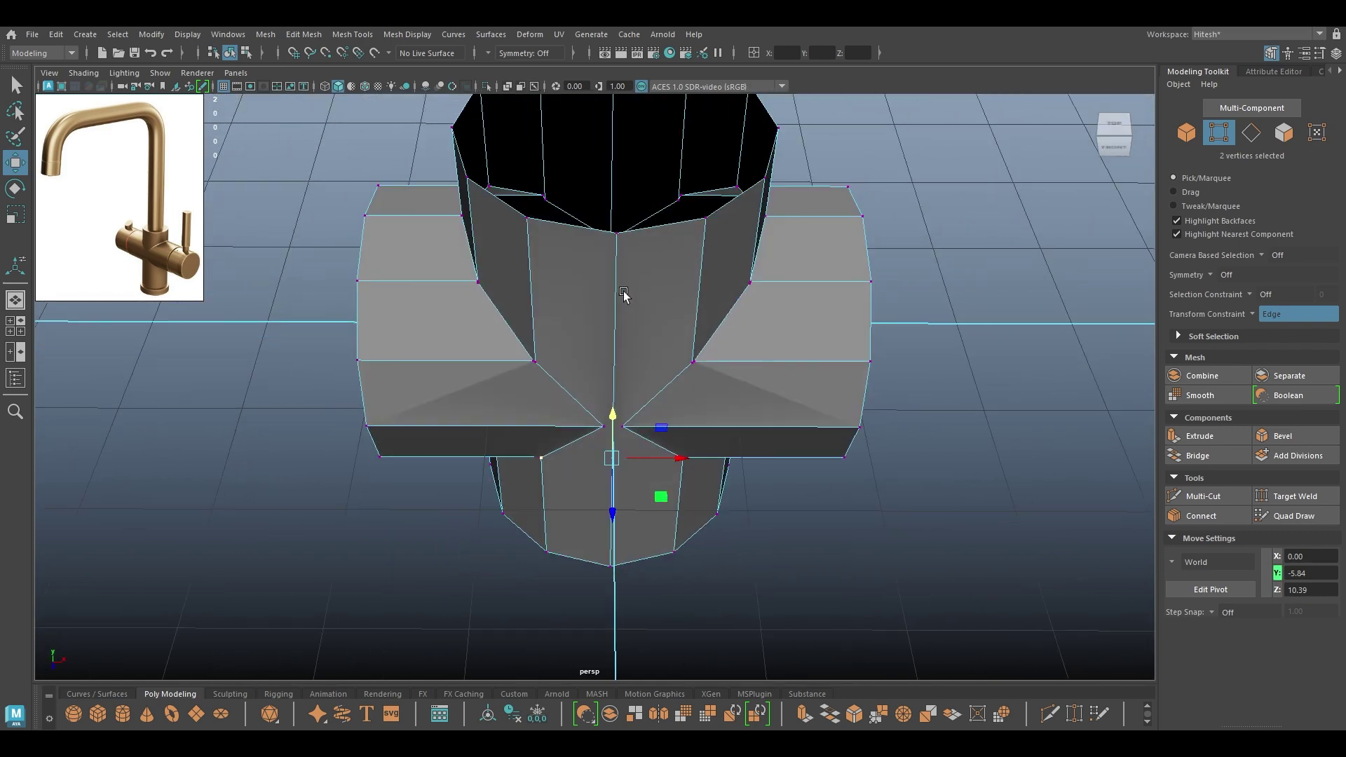
pyautogui.moveTo(625, 293); pyautogui.dragTo(575, 296, button='right')
pyautogui.keyDown('alt'); pyautogui.moveTo(576, 296); pyautogui.dragTo(624, 312); pyautogui.keyUp('alt')
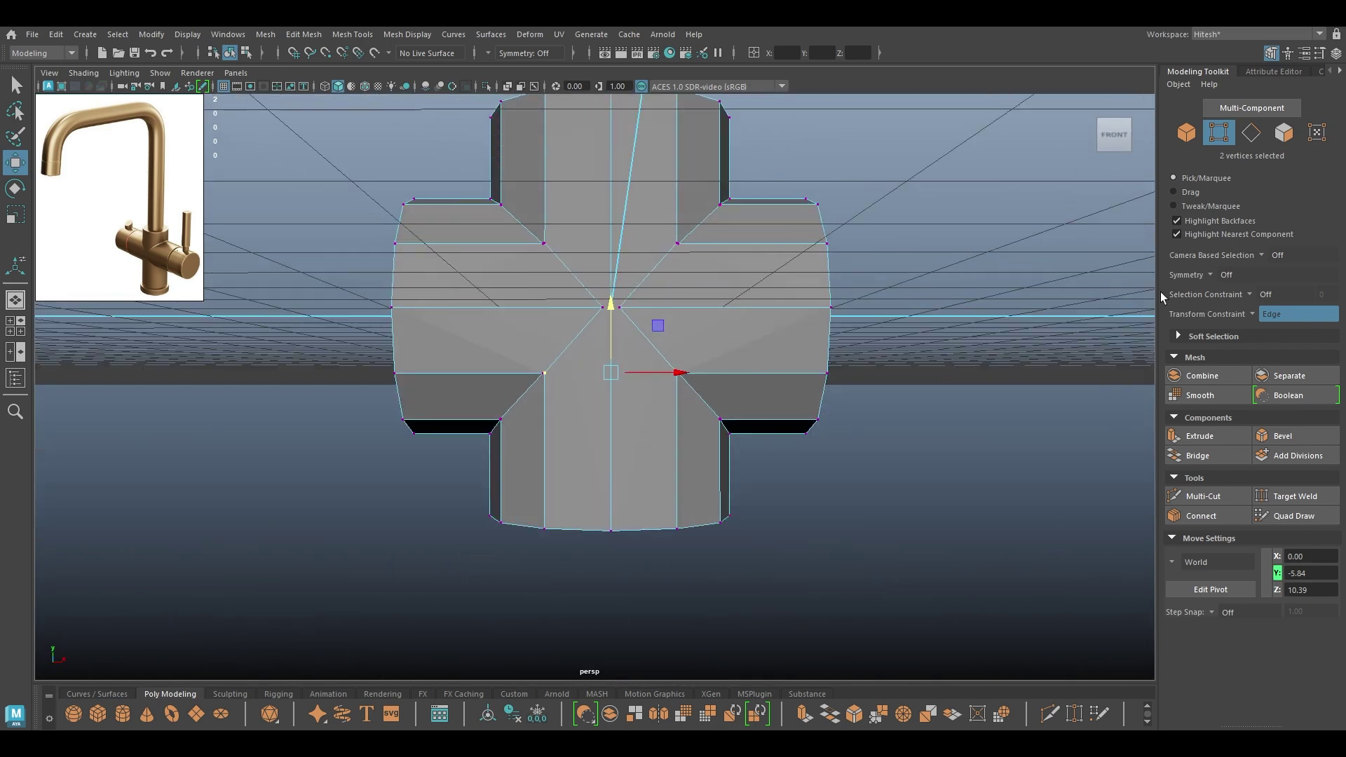
# Turn the transform constraint off and merge all vertices around the pipe junction with a distance threshold of 0.77
pyautogui.click(1260, 320)
pyautogui.click(1265, 331)
pyautogui.moveTo(452, 160); pyautogui.dragTo(765, 472)
pyautogui.moveTo(667, 354)
pyautogui.keyDown('alt'); pyautogui.mouseDown()
pyautogui.moveTo(739, 378)
pyautogui.moveTo(669, 369)
pyautogui.mouseUp(); pyautogui.keyUp('alt')
pyautogui.keyDown('shift'); pyautogui.moveTo(554, 272); pyautogui.dragTo(551, 199, button='right'); pyautogui.keyUp('shift')
pyautogui.scroll(5, 899, 334)
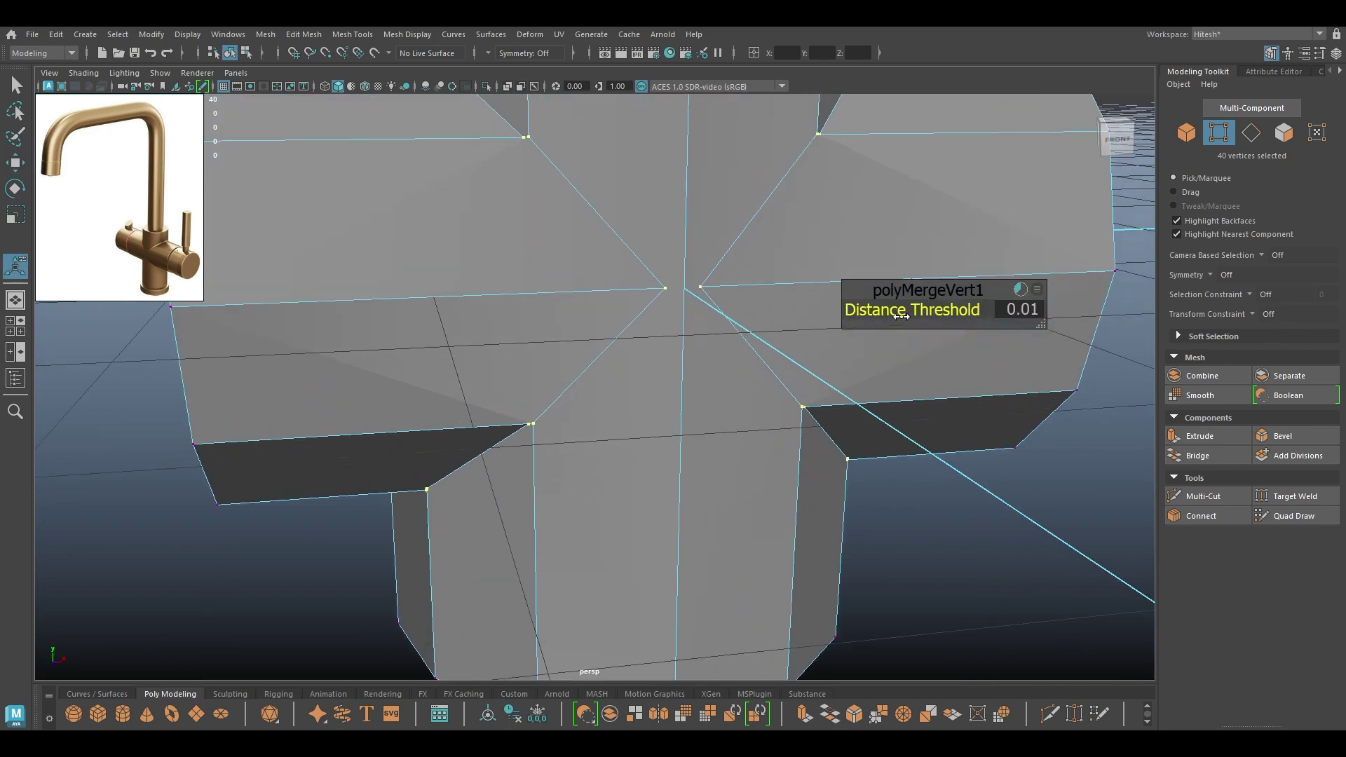
pyautogui.moveTo(894, 309); pyautogui.dragTo(946, 310)
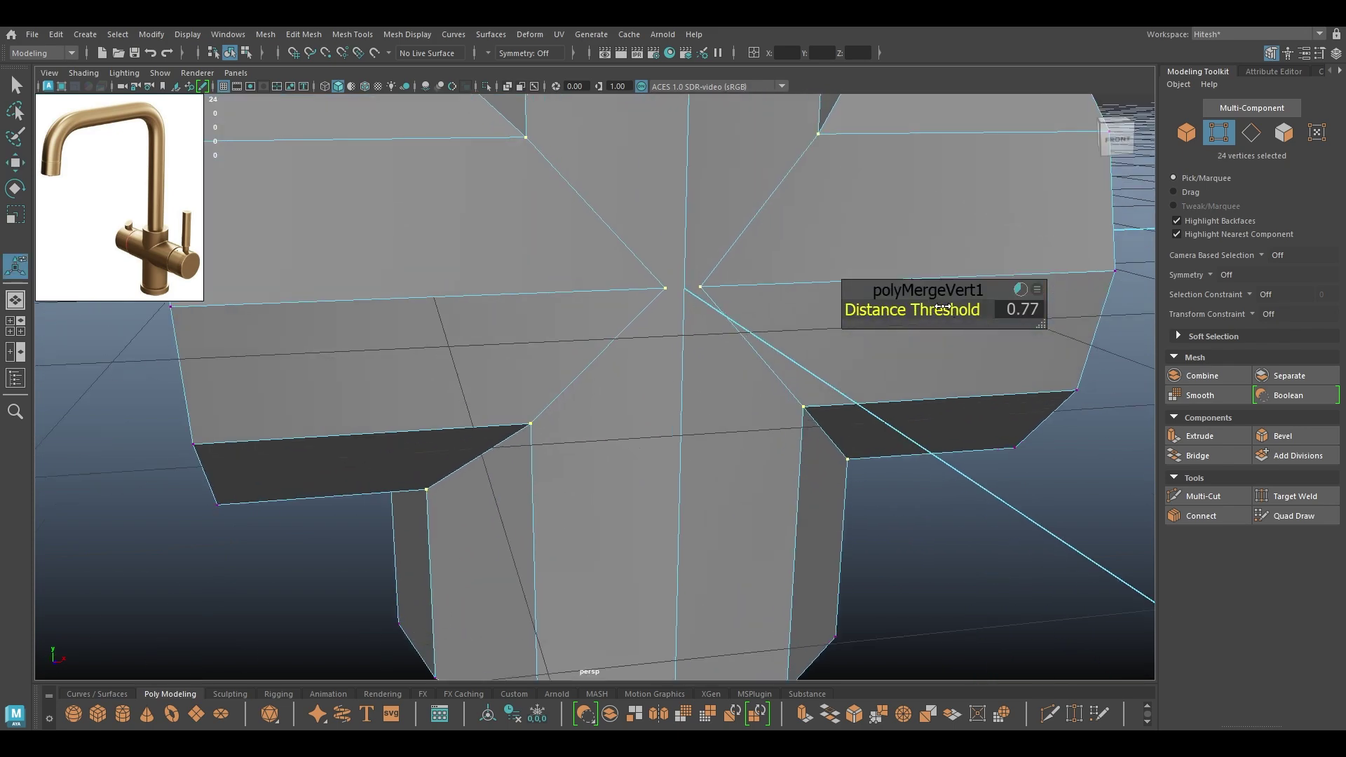
pyautogui.press('w')
pyautogui.keyDown('alt'); pyautogui.moveTo(713, 289); pyautogui.dragTo(607, 299, button='right'); pyautogui.keyUp('alt')
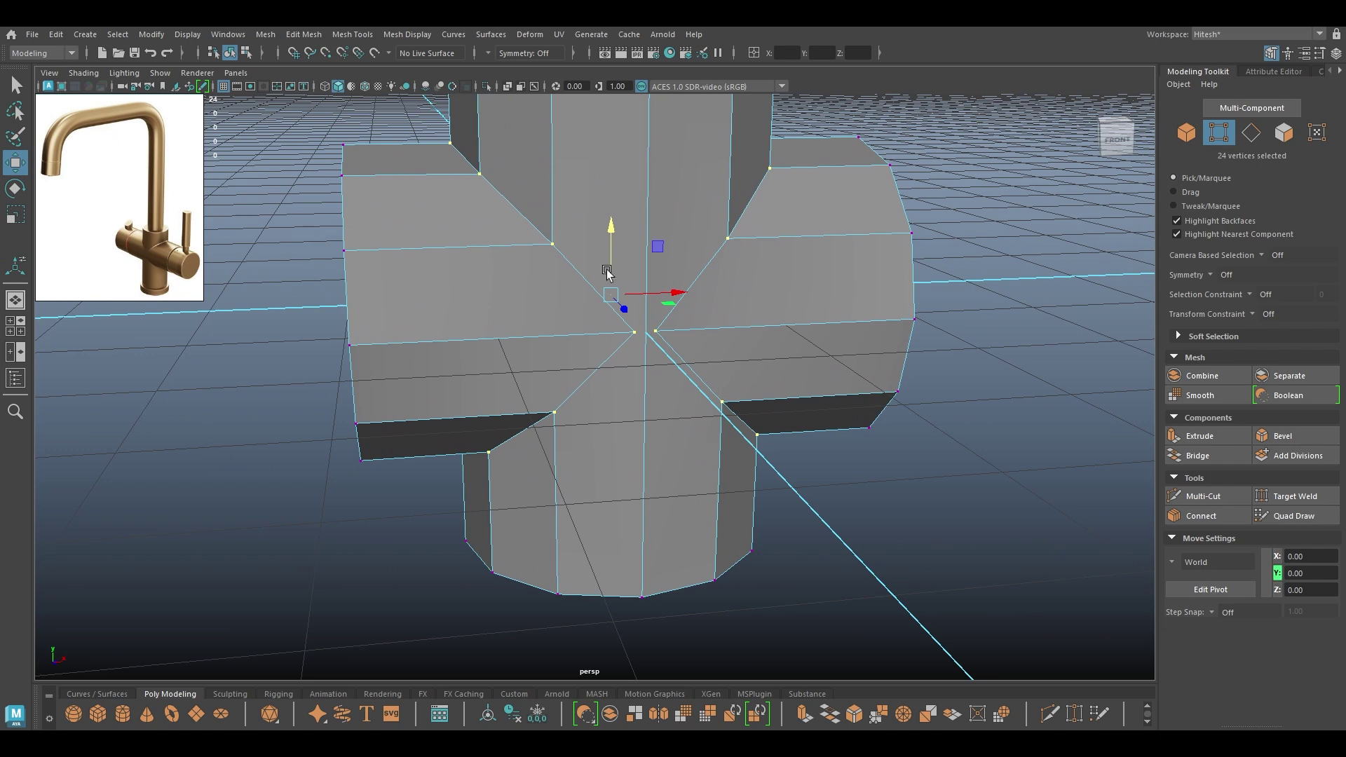
# Cut a horizontal edge with Multi-Cut between the two upper front corner vertices of the junction
pyautogui.keyDown('alt'); pyautogui.moveTo(607, 270); pyautogui.dragTo(598, 299, button='middle'); pyautogui.keyUp('alt')
pyautogui.moveTo(576, 268); pyautogui.dragTo(556, 217, button='right')
pyautogui.scroll(2, 642, 246)
pyautogui.scroll(4, 540, 288)
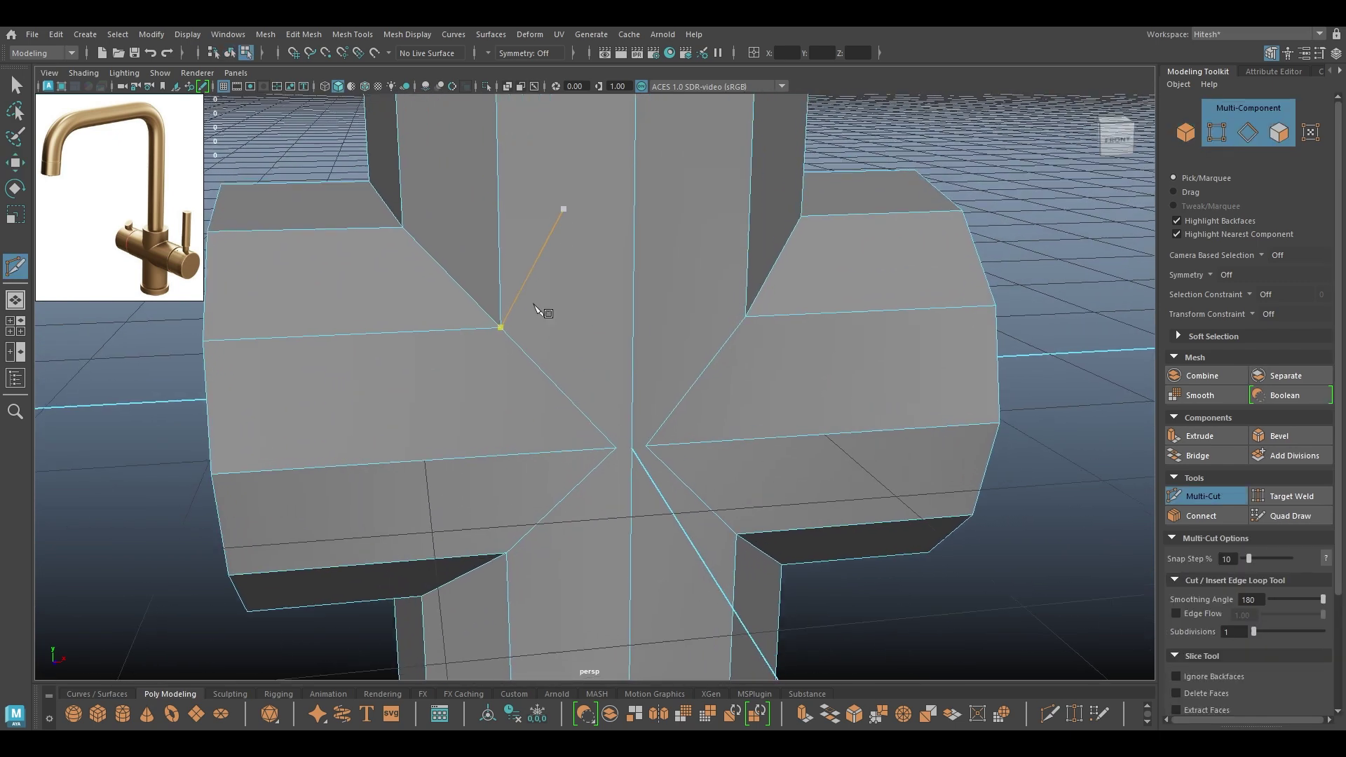
pyautogui.click(484, 317)
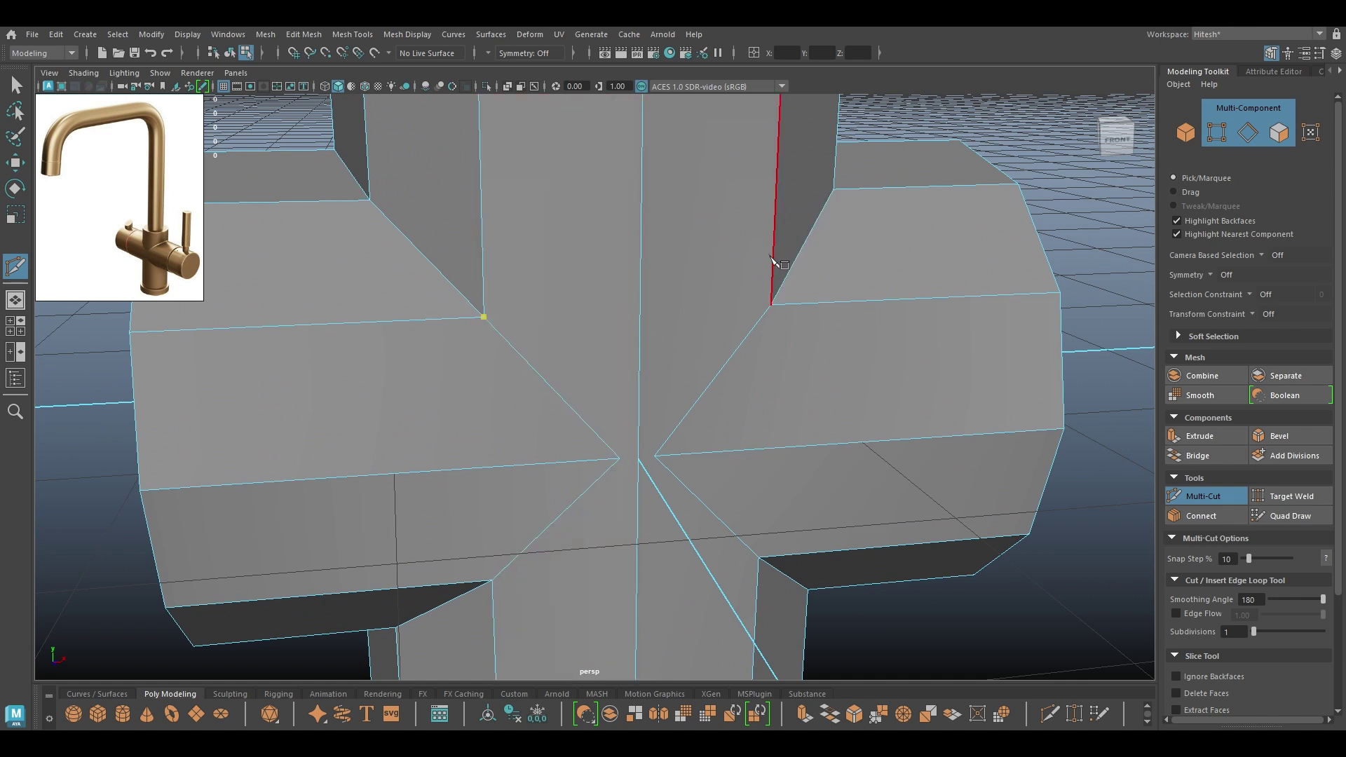
pyautogui.click(771, 305)
pyautogui.rightClick(782, 317)
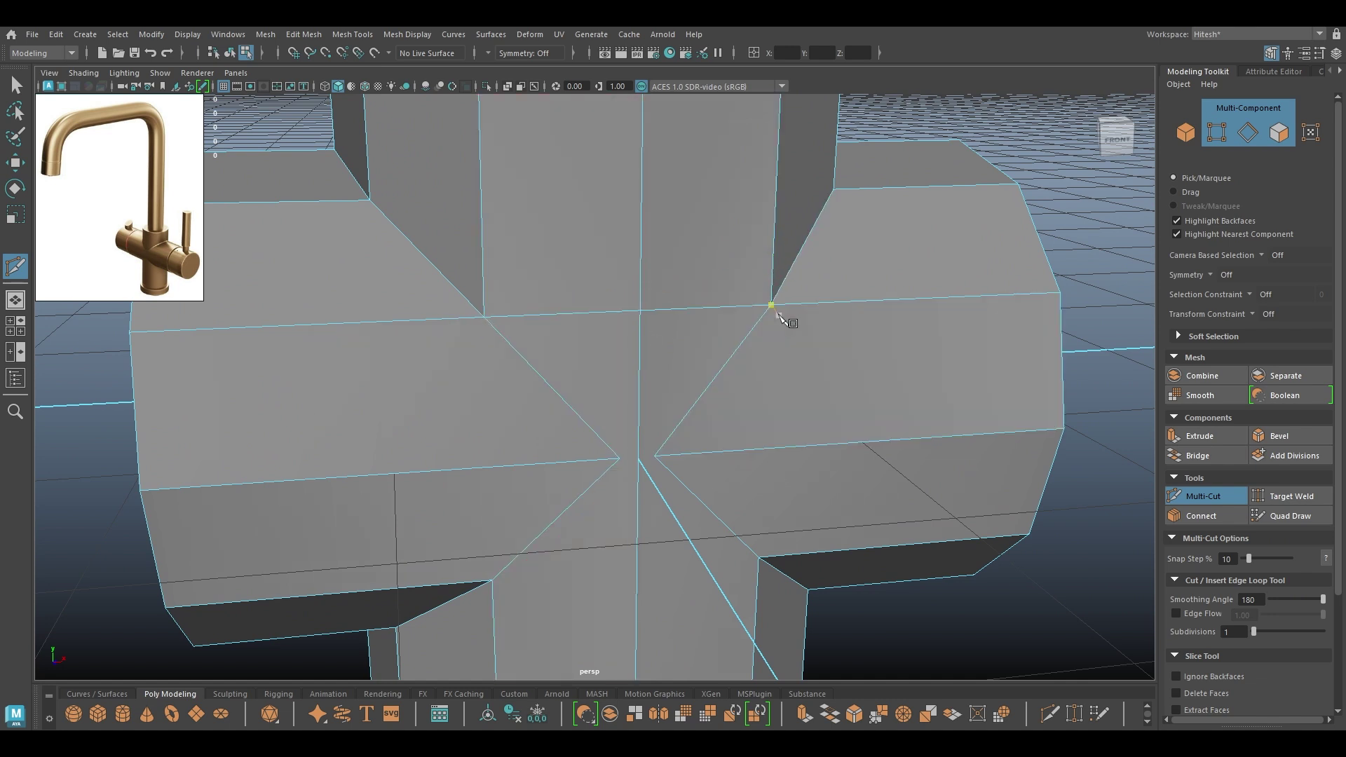
# Cut horizontal edges between the two lower front corner vertices and between the two vertices at the junction's centre
pyautogui.rightClick(766, 348)
pyautogui.click(485, 596)
pyautogui.keyDown('alt'); pyautogui.moveTo(770, 571); pyautogui.dragTo(627, 515); pyautogui.keyUp('alt')
pyautogui.keyDown('alt'); pyautogui.moveTo(493, 366); pyautogui.dragTo(532, 491, button='right'); pyautogui.keyUp('alt')
pyautogui.keyDown('alt'); pyautogui.moveTo(532, 490); pyautogui.dragTo(519, 442); pyautogui.keyUp('alt')
pyautogui.click(520, 449)
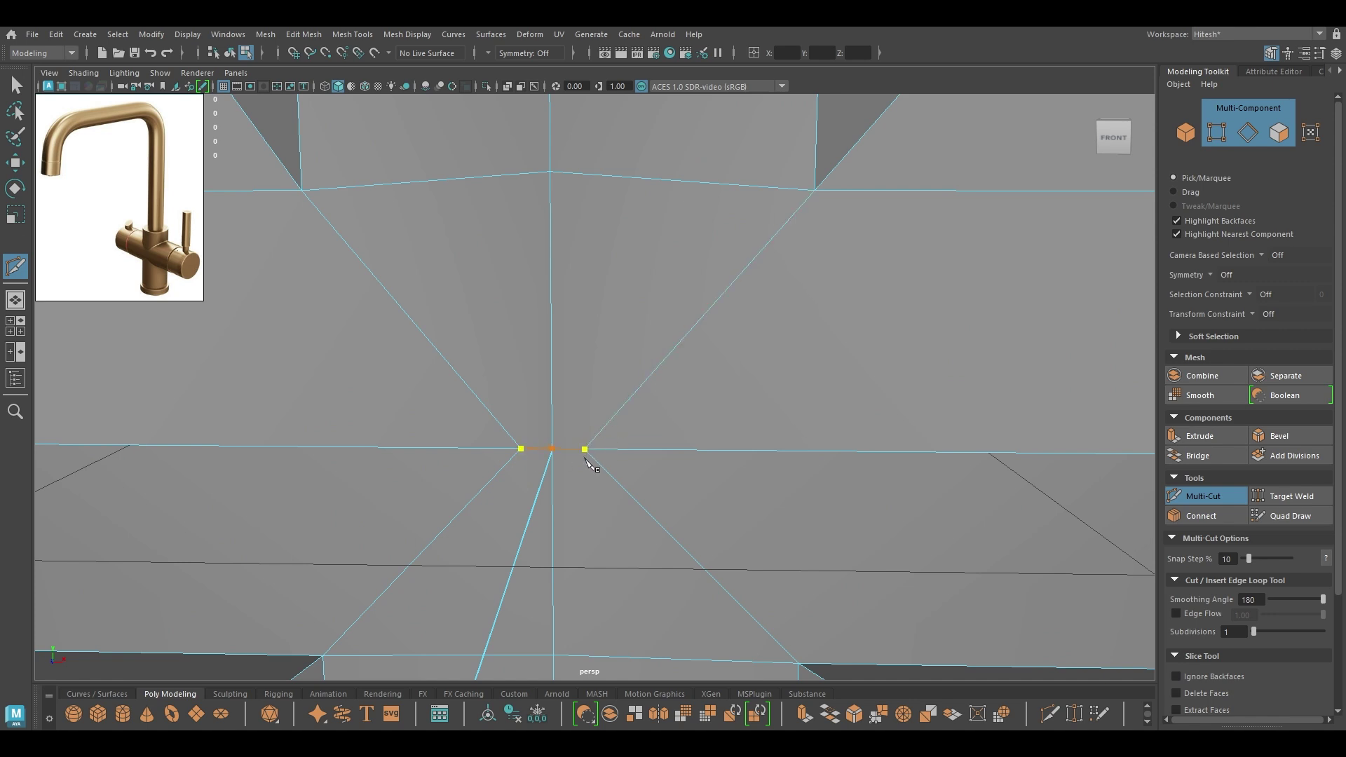
pyautogui.press('w')
# Delete the four diagonal edges that radiate from the centre of the junction's front side
pyautogui.keyDown('alt'); pyautogui.moveTo(585, 460); pyautogui.dragTo(528, 296, button='right'); pyautogui.keyUp('alt')
pyautogui.keyDown('alt'); pyautogui.moveTo(528, 296); pyautogui.dragTo(535, 296); pyautogui.keyUp('alt')
pyautogui.moveTo(535, 296); pyautogui.dragTo(535, 257, button='right')
pyautogui.click(501, 307)
pyautogui.keyDown('shift'); pyautogui.click(667, 357); pyautogui.keyUp('shift')
pyautogui.keyDown('shift'); pyautogui.click(673, 496); pyautogui.keyUp('shift')
pyautogui.keyDown('shift'); pyautogui.click(535, 465); pyautogui.keyUp('shift')
pyautogui.keyDown('shift'); pyautogui.rightClick(626, 361); pyautogui.keyUp('shift')
pyautogui.keyDown('shift'); pyautogui.moveTo(627, 361); pyautogui.dragTo(559, 380, button='right'); pyautogui.keyUp('shift')
pyautogui.keyDown('alt'); pyautogui.moveTo(439, 441); pyautogui.dragTo(507, 443); pyautogui.keyUp('alt')
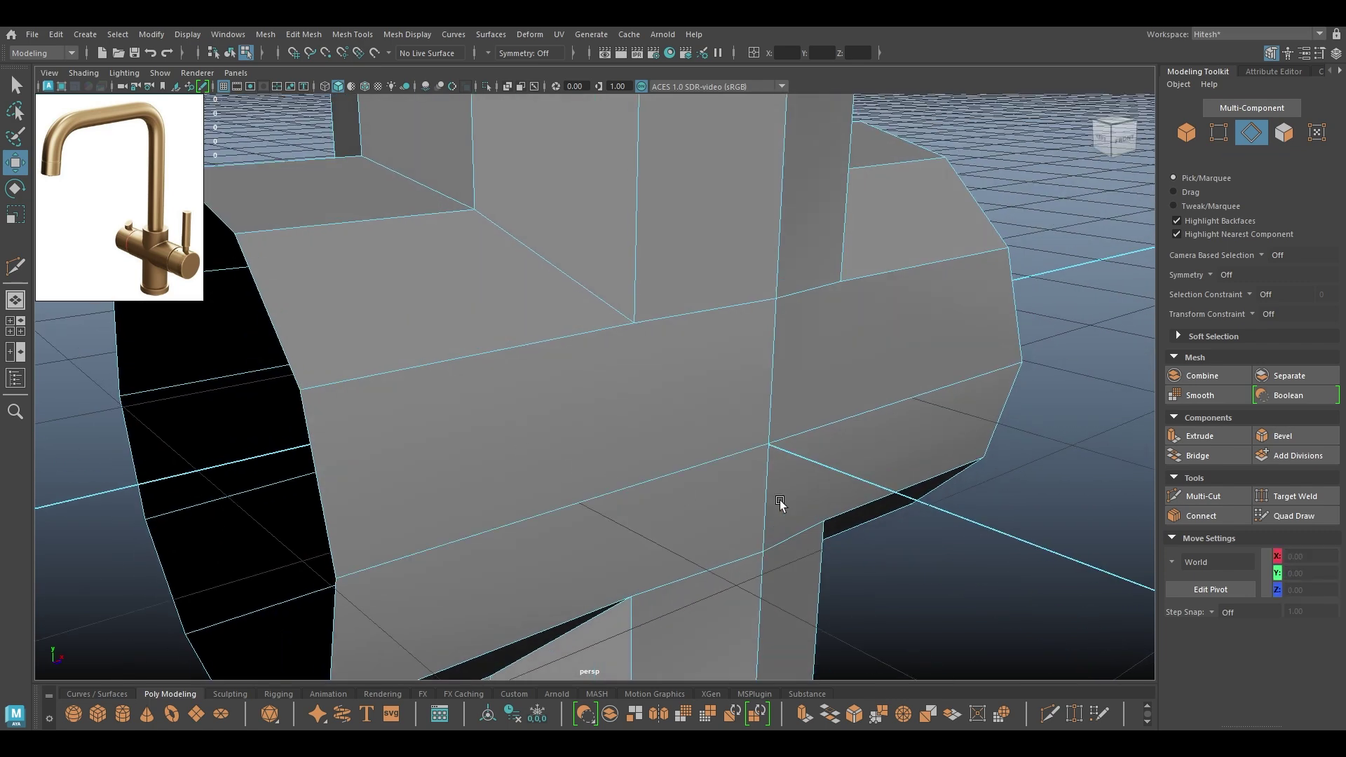
# Move the upper and lower middle front vertices vertically in line with their neighbouring corners, the lower one to about Y -5.58
pyautogui.keyDown('alt'); pyautogui.moveTo(780, 499); pyautogui.dragTo(667, 423); pyautogui.keyUp('alt')
pyautogui.keyDown('alt'); pyautogui.moveTo(666, 424); pyautogui.dragTo(620, 298, button='right'); pyautogui.keyUp('alt')
pyautogui.moveTo(620, 298); pyautogui.dragTo(552, 297, button='right')
pyautogui.click(611, 280)
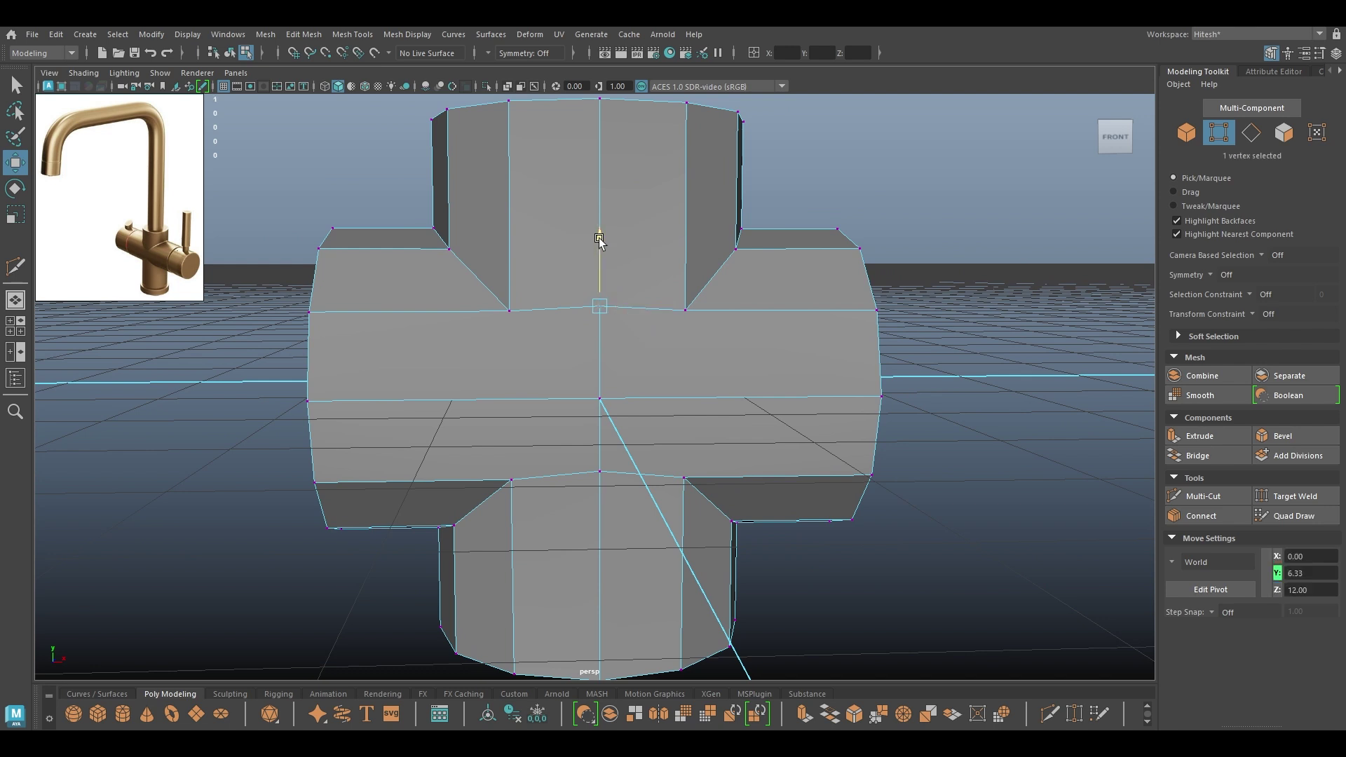
pyautogui.click(597, 478)
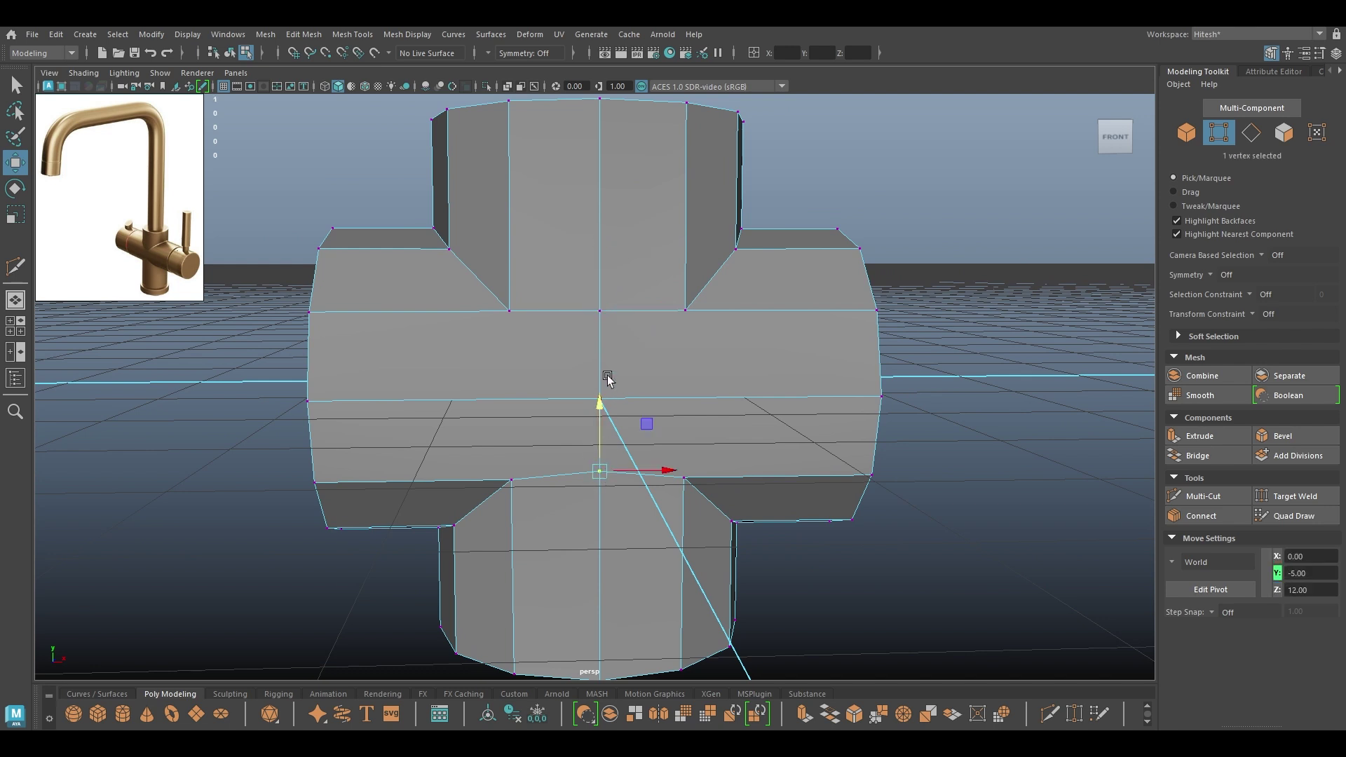
pyautogui.click(603, 392)
pyautogui.hotkey('ctrl', 'z')
pyautogui.moveTo(601, 401); pyautogui.dragTo(583, 323)
pyautogui.rightClick(583, 322)
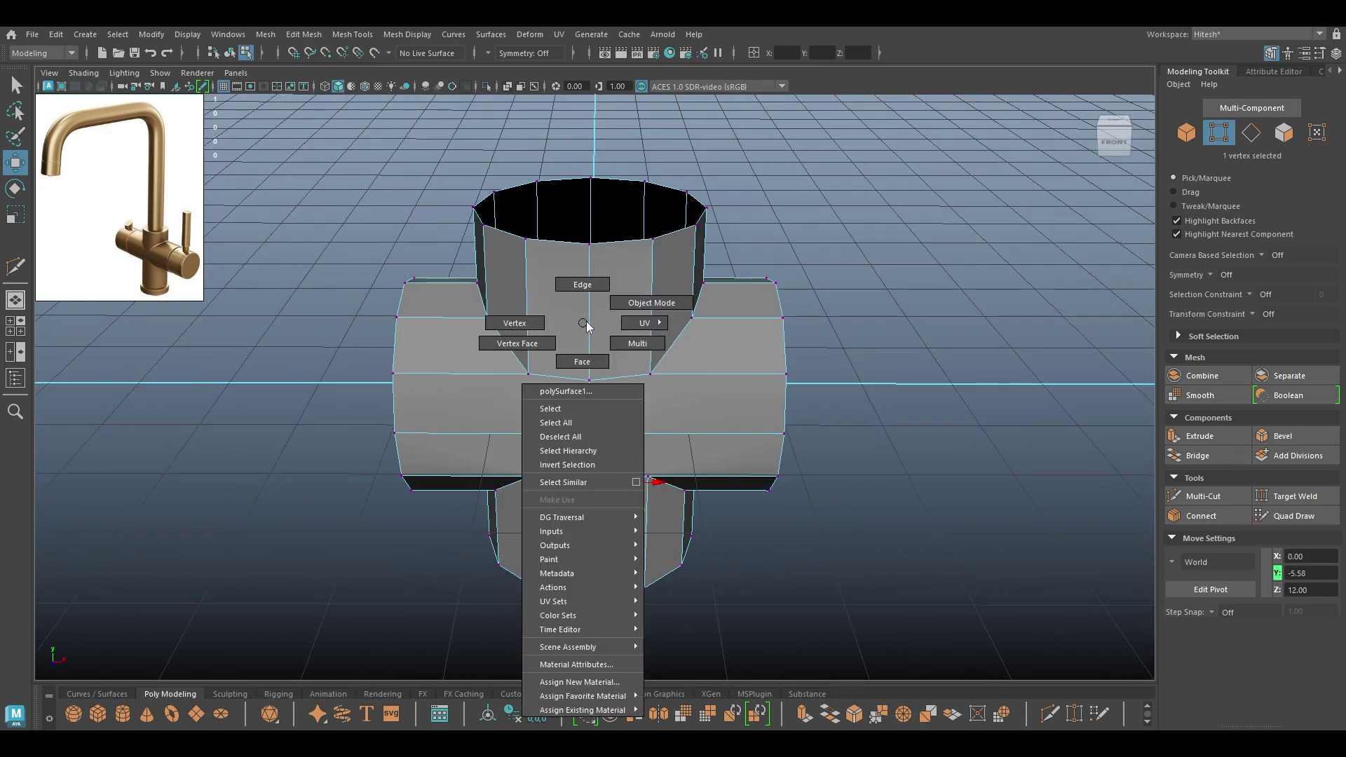
# Delete the back half of the junction's faces, working from the top view
pyautogui.click(644, 293)
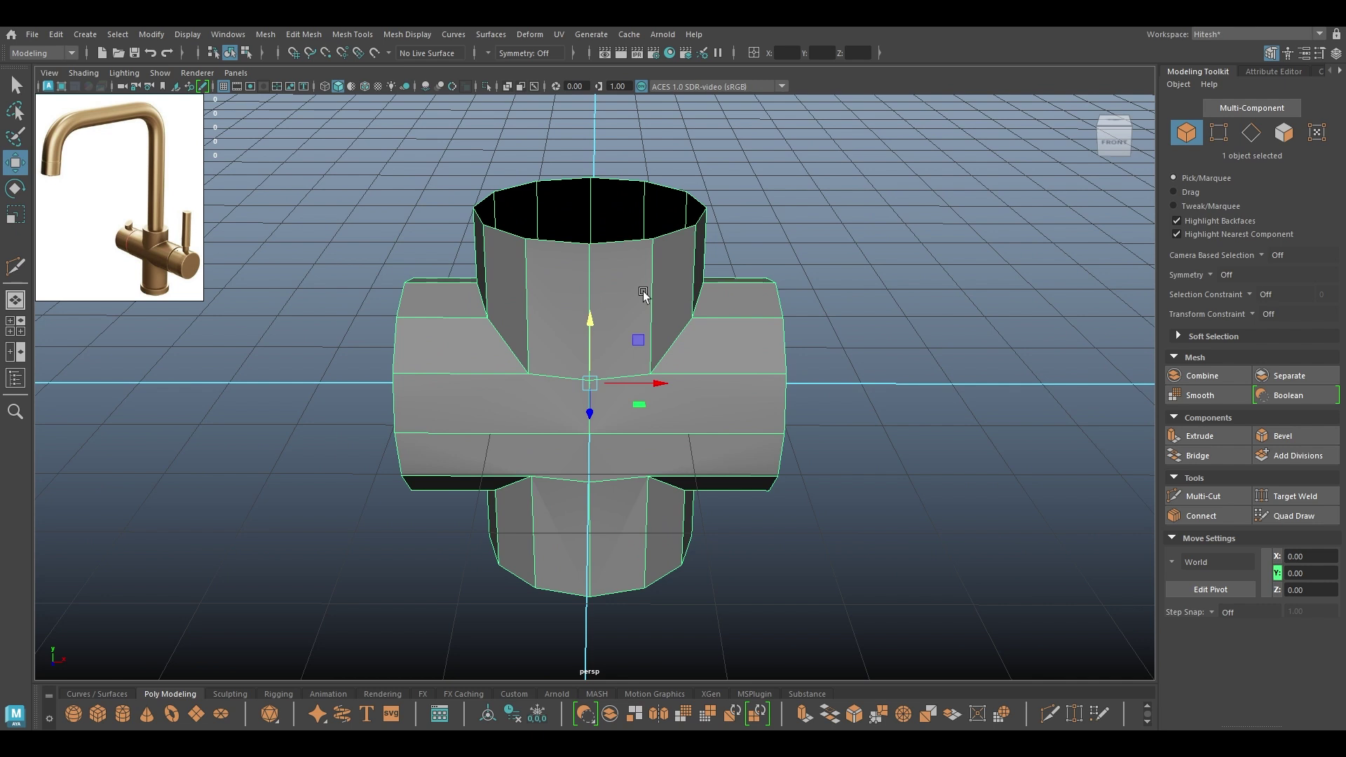
pyautogui.press('space')
pyautogui.moveTo(644, 293); pyautogui.dragTo(533, 287)
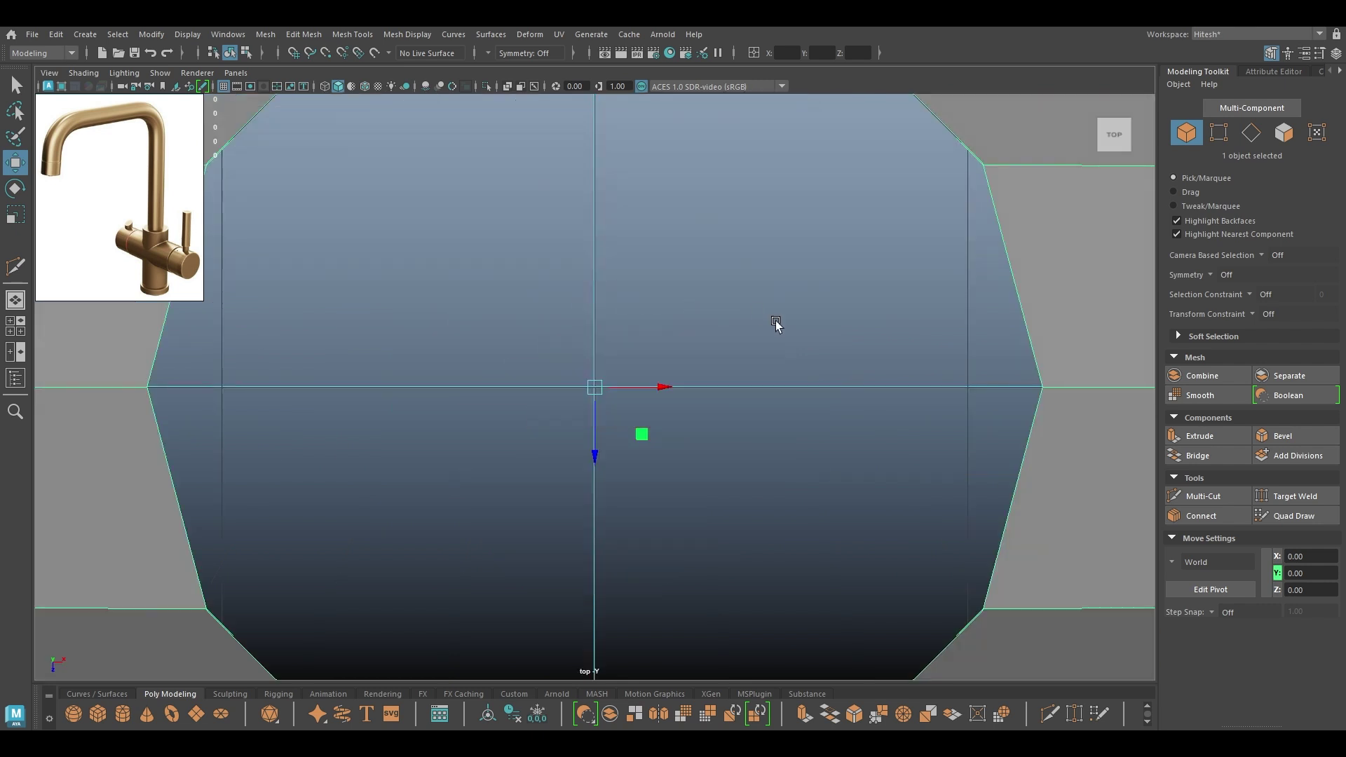
pyautogui.keyDown('alt'); pyautogui.moveTo(755, 312); pyautogui.dragTo(656, 70, button='right'); pyautogui.keyUp('alt')
pyautogui.keyDown('alt'); pyautogui.moveTo(625, 439); pyautogui.dragTo(564, 196, button='right'); pyautogui.keyUp('alt')
pyautogui.rightClick(609, 197)
pyautogui.click(607, 225)
pyautogui.moveTo(1009, 164); pyautogui.dragTo(208, 342)
pyautogui.press('Delete')
# Mirror the remaining front half of the junction across the world Z axis, lowering the merge threshold
pyautogui.press('space')
pyautogui.moveTo(319, 346); pyautogui.dragTo(319, 306)
pyautogui.keyDown('alt'); pyautogui.moveTo(491, 315); pyautogui.dragTo(395, 305); pyautogui.keyUp('alt')
pyautogui.moveTo(493, 300); pyautogui.dragTo(565, 279, button='right')
pyautogui.keyDown('alt'); pyautogui.moveTo(566, 269); pyautogui.dragTo(630, 284); pyautogui.keyUp('alt')
pyautogui.keyDown('shift'); pyautogui.moveTo(631, 284); pyautogui.dragTo(606, 444, button='right'); pyautogui.keyUp('shift')
pyautogui.keyDown('alt'); pyautogui.moveTo(606, 444); pyautogui.dragTo(738, 419); pyautogui.keyUp('alt')
pyautogui.click(1050, 315)
pyautogui.click(1047, 369)
pyautogui.click(1050, 402)
pyautogui.moveTo(915, 421); pyautogui.dragTo(556, 340)
pyautogui.press('w')
# Bevel the edge loops where the vertical pipe meets the horizontal pipe, with fraction 0.07 and 2 segments
pyautogui.moveTo(554, 331); pyautogui.dragTo(554, 293, button='right')
pyautogui.keyDown('alt'); pyautogui.moveTo(568, 360); pyautogui.dragTo(588, 357); pyautogui.keyUp('alt')
pyautogui.keyDown('alt'); pyautogui.moveTo(587, 356); pyautogui.dragTo(606, 425, button='right'); pyautogui.keyUp('alt')
pyautogui.keyDown('alt'); pyautogui.moveTo(606, 425); pyautogui.dragTo(598, 431); pyautogui.keyUp('alt')
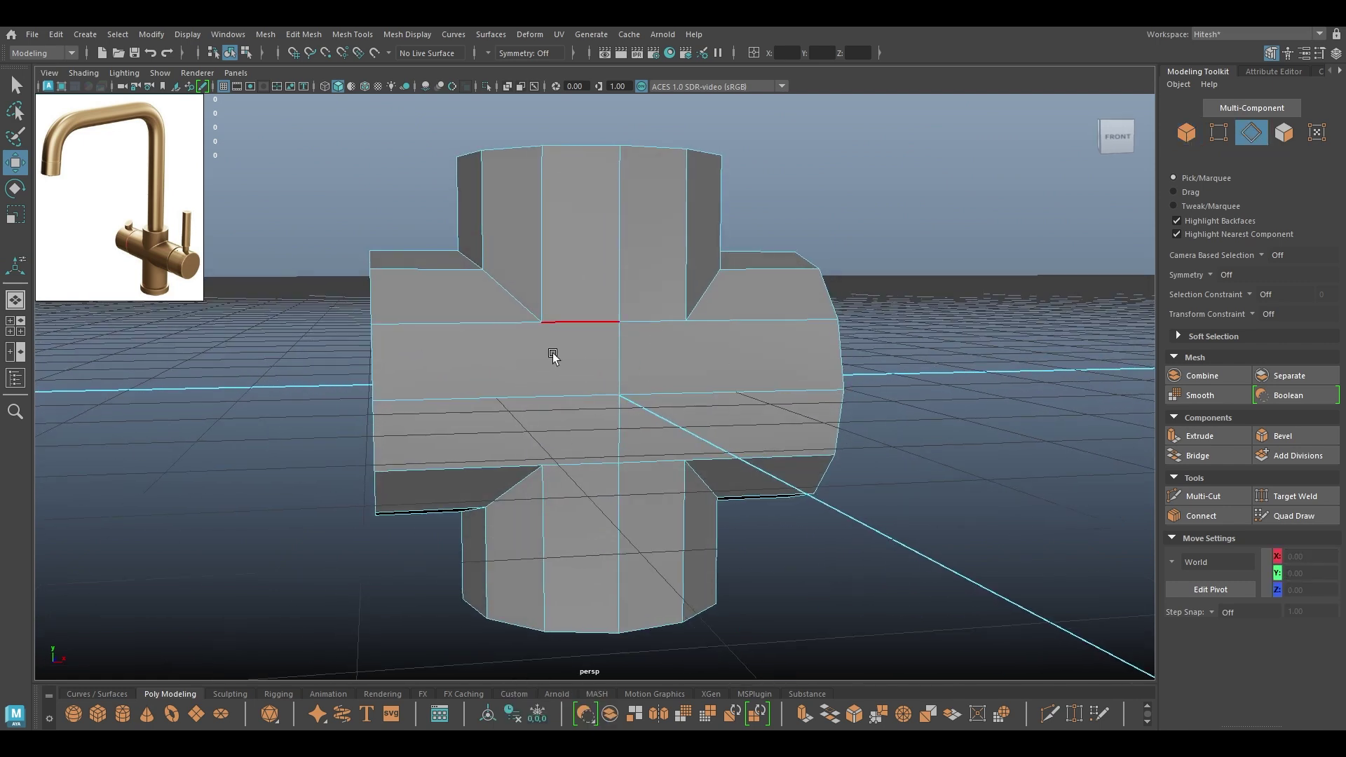
pyautogui.keyDown('alt'); pyautogui.moveTo(554, 356); pyautogui.dragTo(561, 359); pyautogui.keyUp('alt')
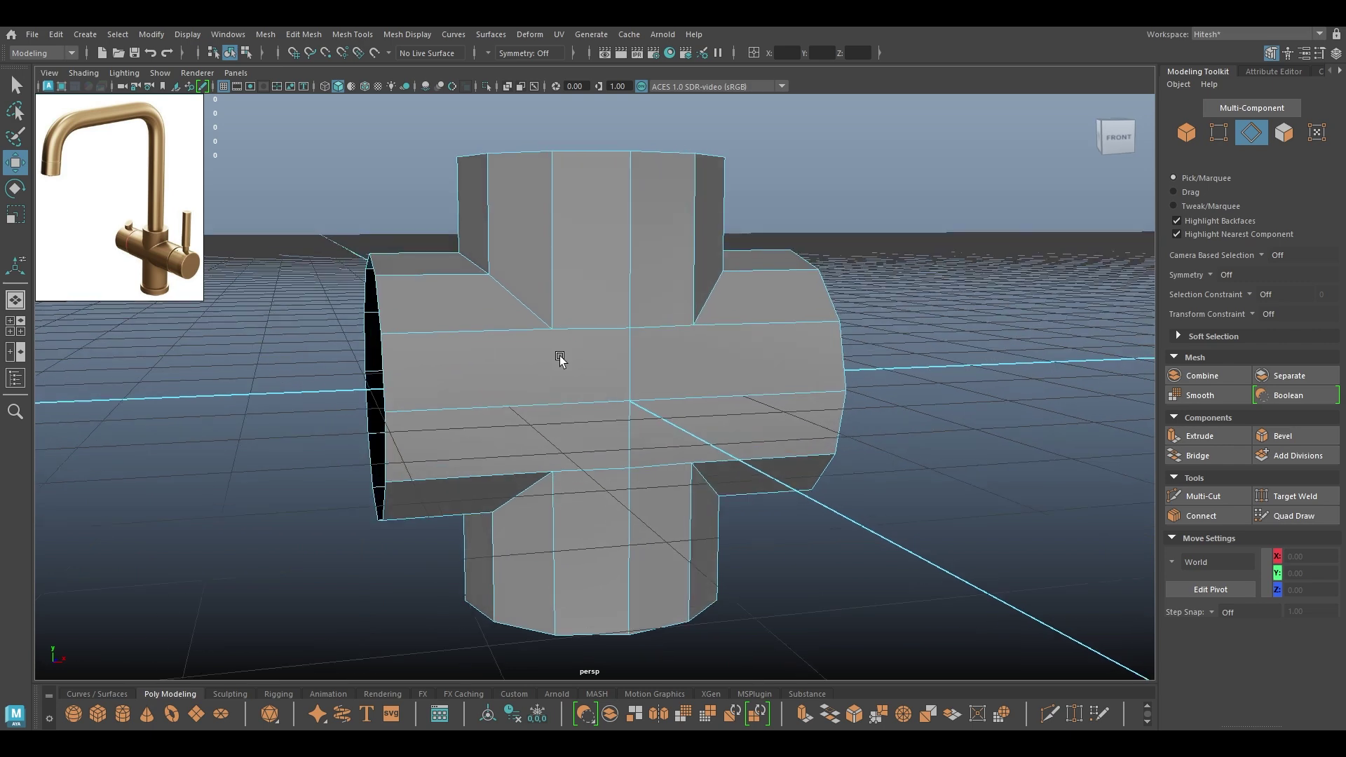
pyautogui.moveTo(550, 273); pyautogui.dragTo(541, 202, button='right')
pyautogui.doubleClick(523, 285)
pyautogui.keyDown('alt'); pyautogui.moveTo(726, 320); pyautogui.dragTo(704, 349); pyautogui.keyUp('alt')
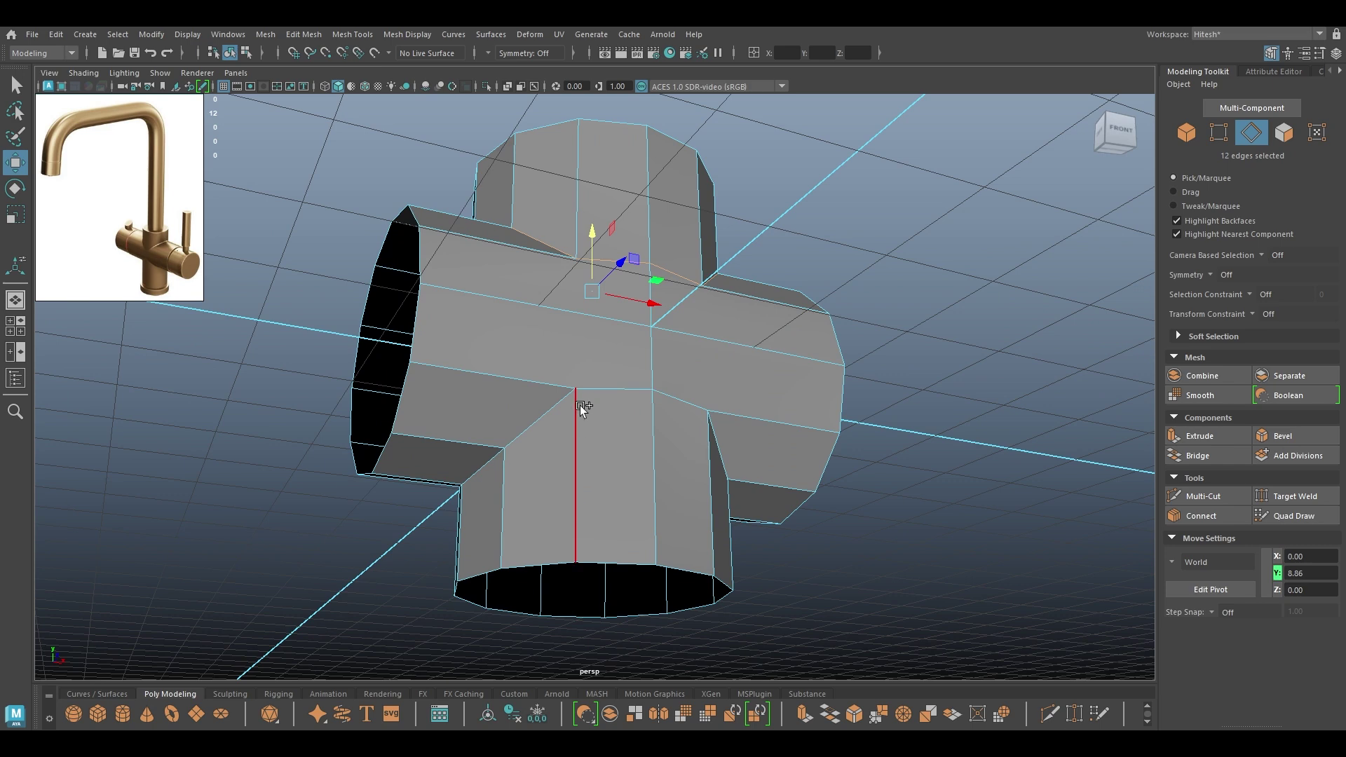
pyautogui.hotkey('ctrl', 'b')
pyautogui.keyDown('alt'); pyautogui.moveTo(686, 418); pyautogui.dragTo(660, 460); pyautogui.keyUp('alt')
pyautogui.moveTo(906, 312); pyautogui.dragTo(869, 306)
pyautogui.click(865, 309)
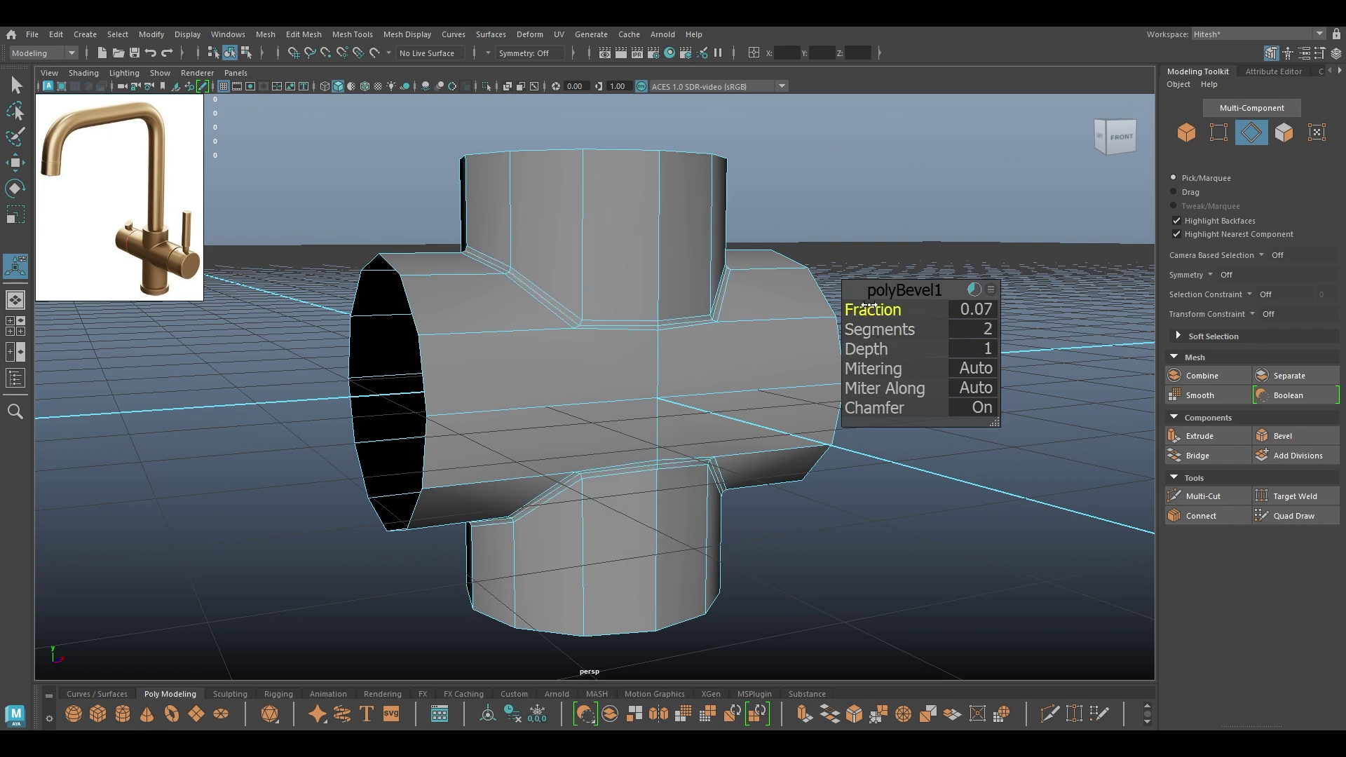
pyautogui.press('w')
# Cut a vertical edge with Multi-Cut on the junction's left front, connecting the upper and lower bevel corners
pyautogui.keyDown('alt'); pyautogui.moveTo(673, 391); pyautogui.dragTo(577, 385); pyautogui.keyUp('alt')
pyautogui.scroll(1, 561, 392)
pyautogui.keyDown('alt'); pyautogui.moveTo(530, 428); pyautogui.dragTo(556, 378, button='middle'); pyautogui.keyUp('alt')
pyautogui.moveTo(539, 315); pyautogui.dragTo(462, 308, button='right')
pyautogui.keyDown('shift'); pyautogui.moveTo(526, 279); pyautogui.dragTo(436, 270, button='right'); pyautogui.keyUp('shift')
pyautogui.click(527, 261)
pyautogui.click(476, 202)
pyautogui.keyDown('alt'); pyautogui.moveTo(462, 263); pyautogui.dragTo(494, 270); pyautogui.keyUp('alt')
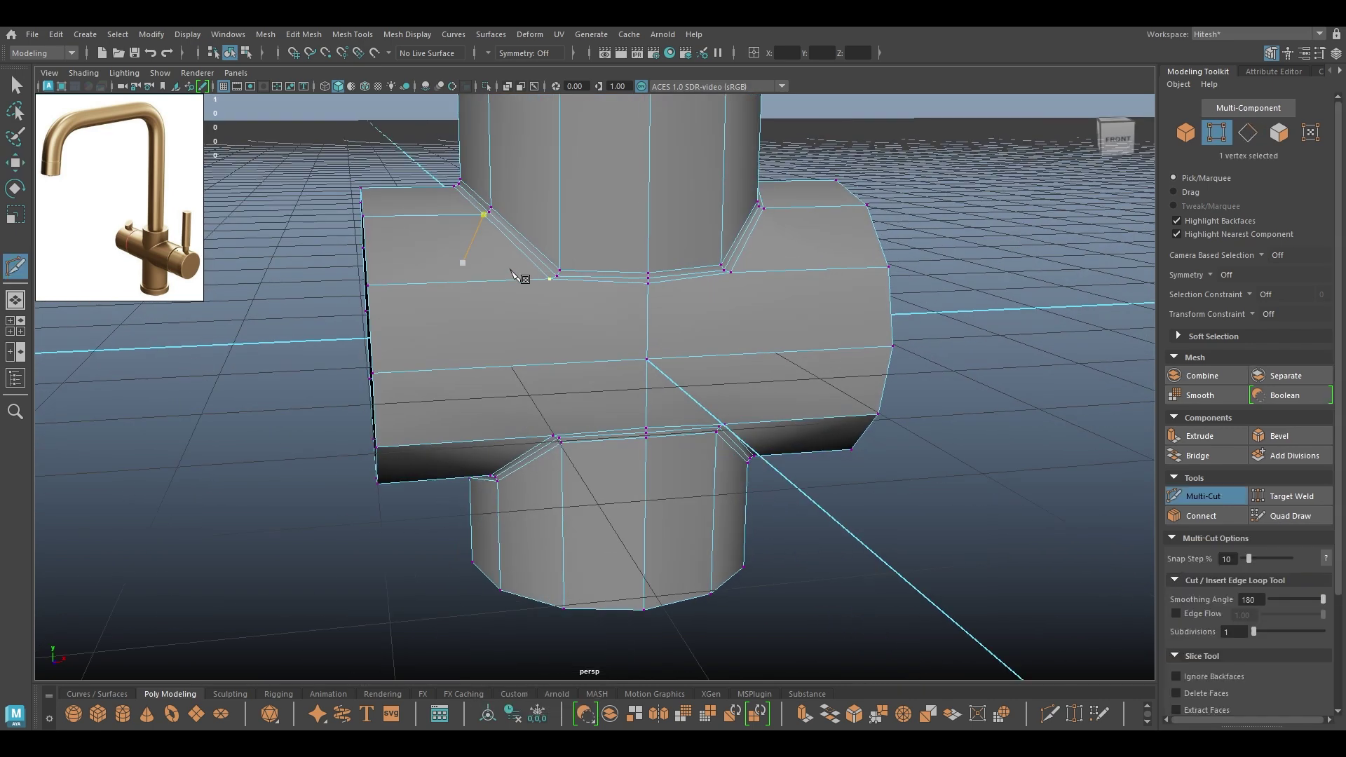
pyautogui.click(549, 279)
pyautogui.click(544, 436)
pyautogui.keyDown('alt'); pyautogui.moveTo(554, 441); pyautogui.dragTo(601, 406); pyautogui.keyUp('alt')
pyautogui.rightClick(601, 406)
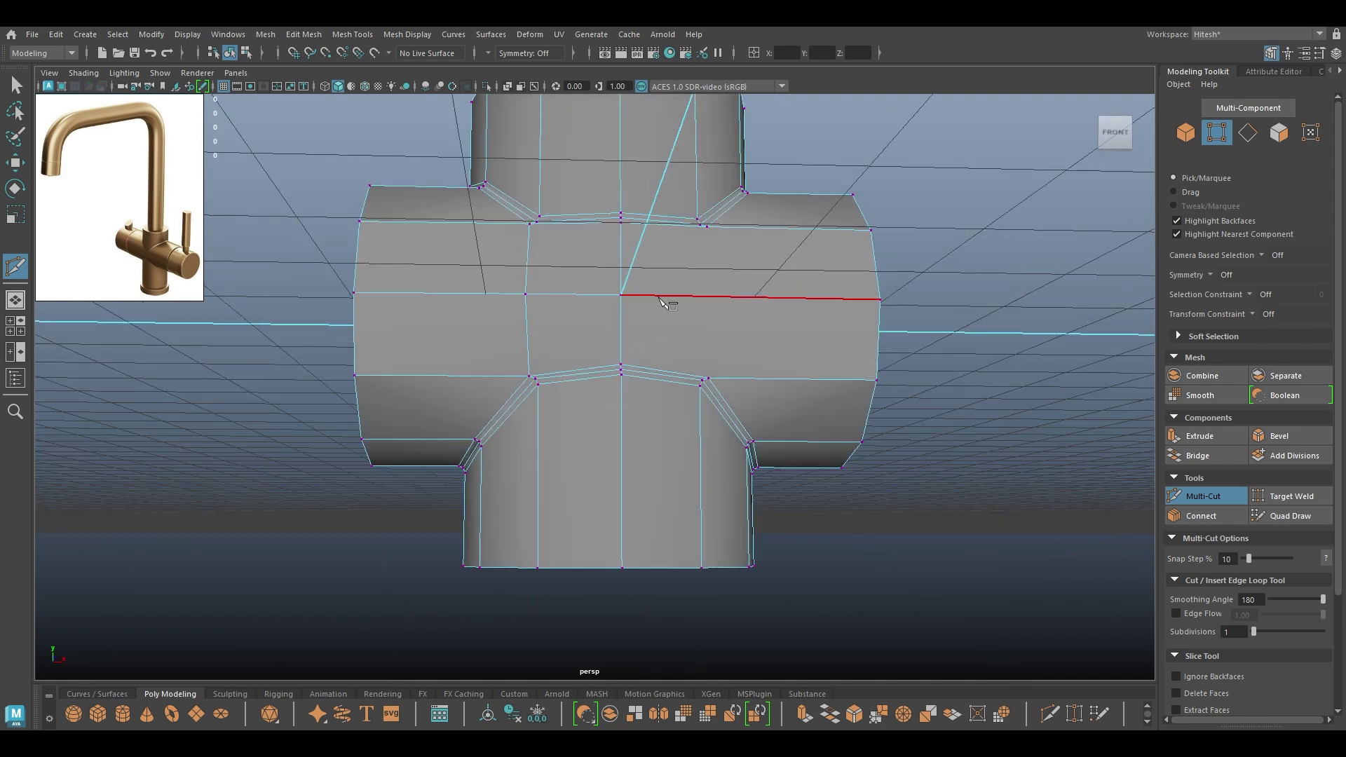
# Cut the matching vertical edge between the upper and lower bevel corners on the junction's right front
pyautogui.click(707, 227)
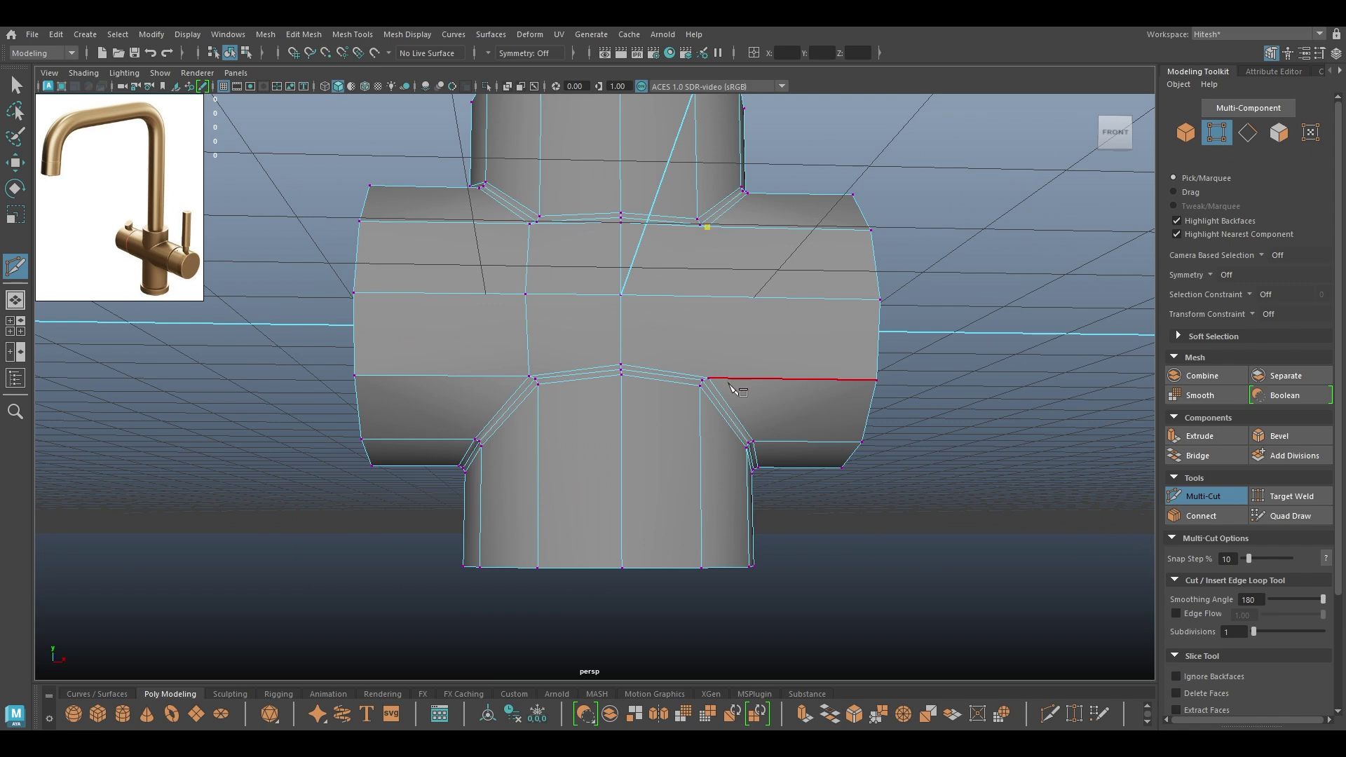
pyautogui.click(706, 380)
pyautogui.press('w')
# Move the middle vertex of the right vertical cut outward along X to about 6.93
pyautogui.keyDown('alt'); pyautogui.moveTo(702, 385); pyautogui.dragTo(683, 412); pyautogui.keyUp('alt')
pyautogui.moveTo(575, 325); pyautogui.dragTo(575, 325, button='right')
pyautogui.click(705, 359)
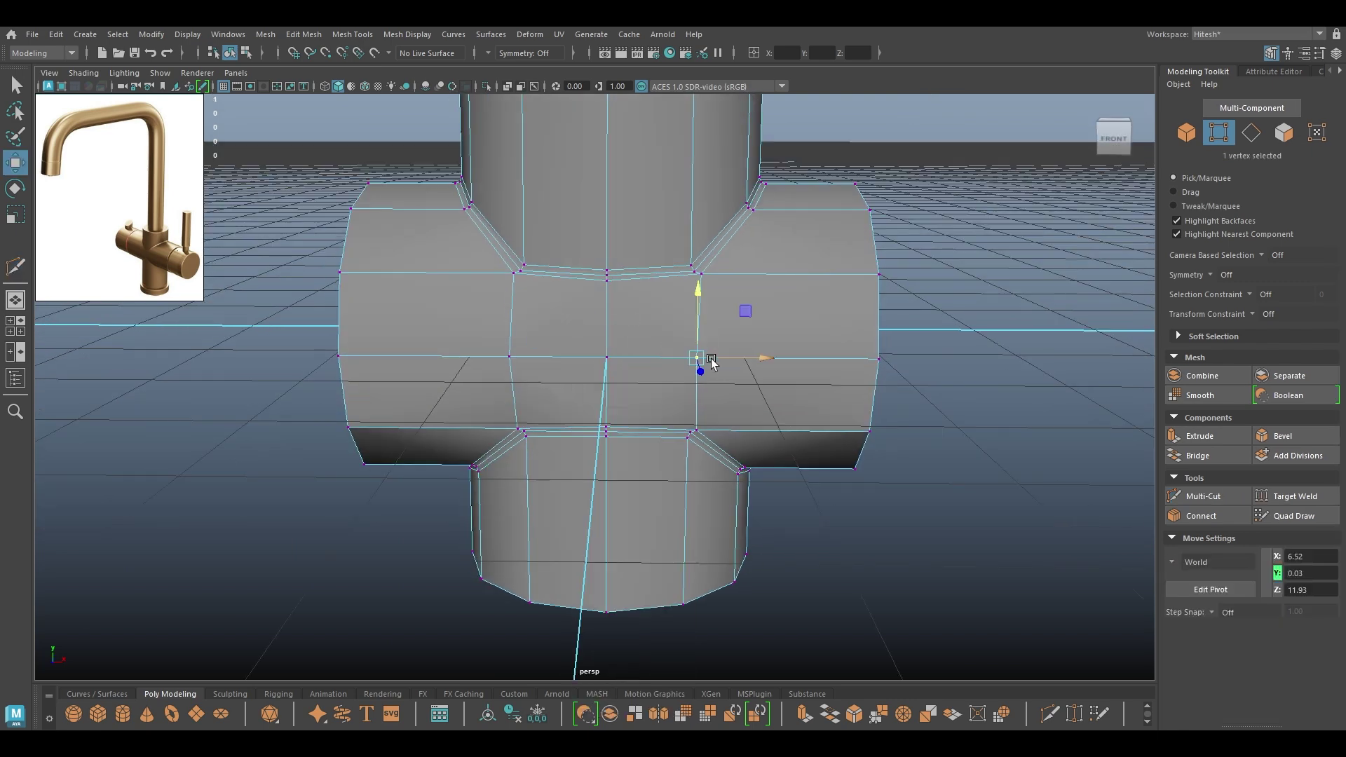
pyautogui.keyDown('alt'); pyautogui.moveTo(594, 321); pyautogui.dragTo(610, 336); pyautogui.keyUp('alt')
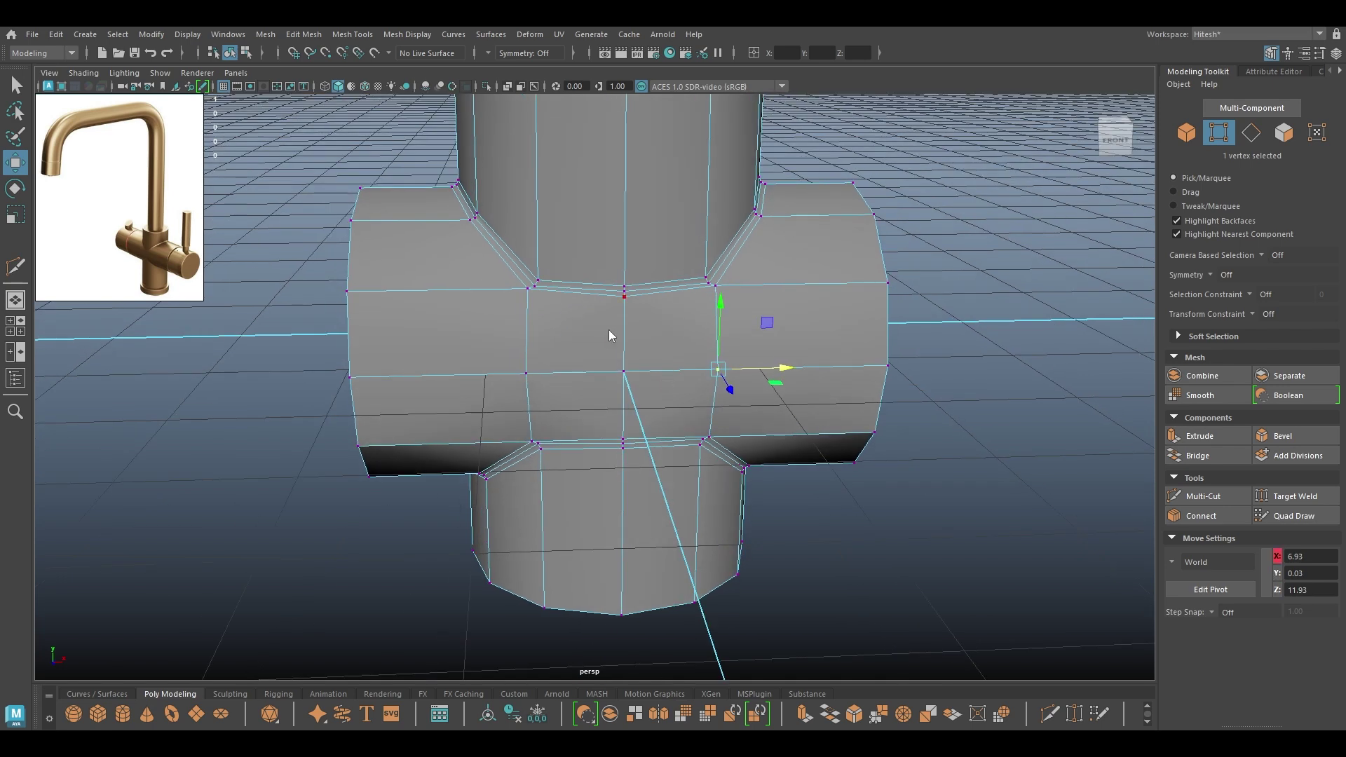
# Check the junction's smoothed shape in object mode and return it to the unsmoothed display
pyautogui.moveTo(610, 337); pyautogui.dragTo(696, 290, button='right')
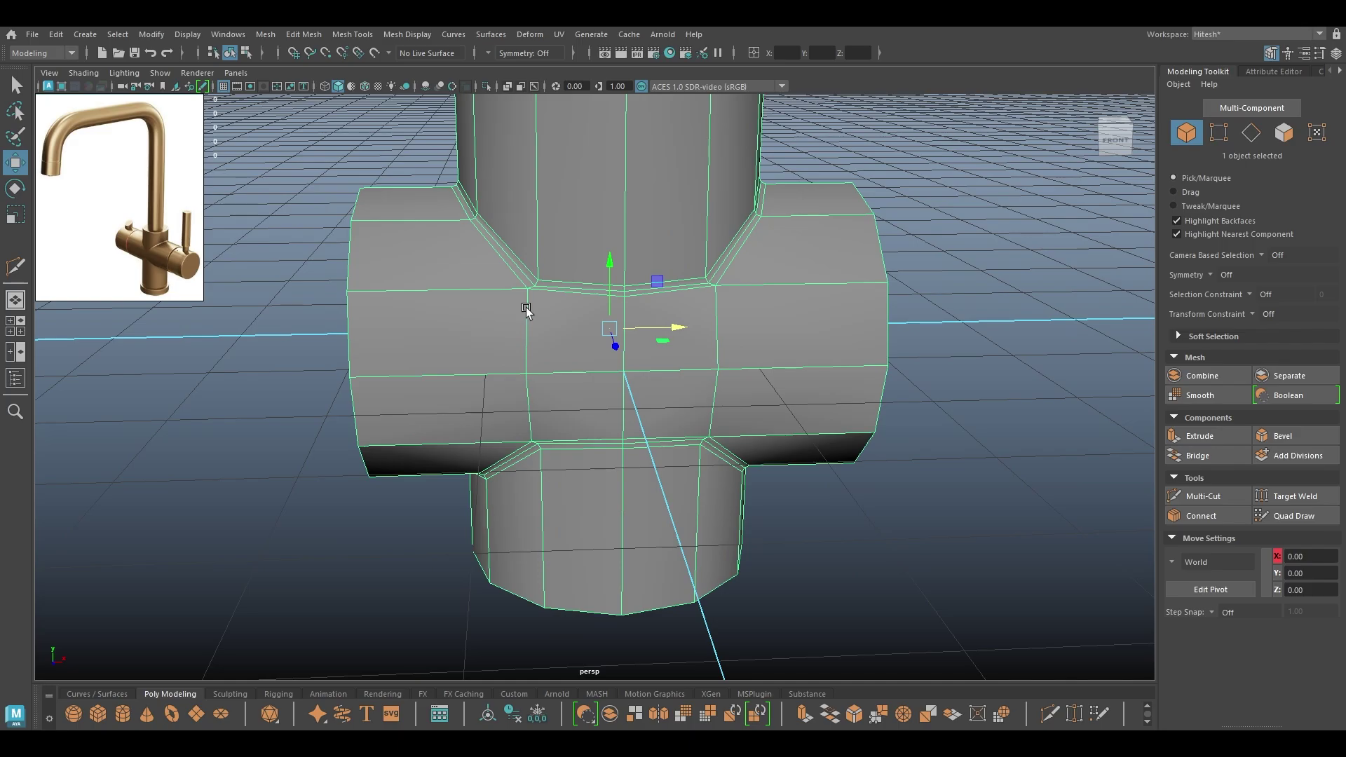
pyautogui.click(916, 451)
pyautogui.keyDown('alt'); pyautogui.moveTo(916, 451); pyautogui.dragTo(926, 245); pyautogui.keyUp('alt')
pyautogui.click(650, 309)
pyautogui.press('1')
# Delete the rear half of the beveled junction's faces from the top view
pyautogui.press('space')
pyautogui.moveTo(659, 321); pyautogui.dragTo(587, 322)
pyautogui.scroll(-2, 598, 325)
pyautogui.moveTo(761, 154); pyautogui.dragTo(761, 176, button='right')
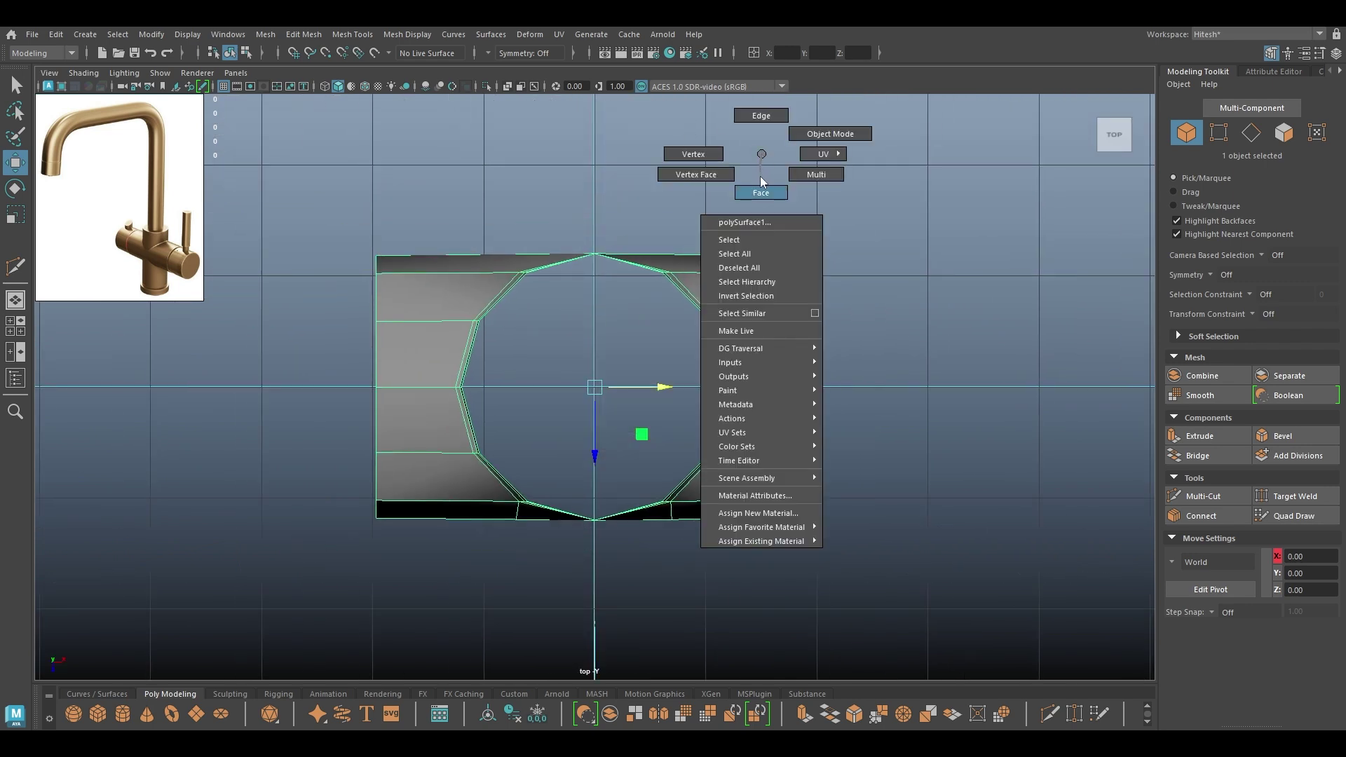
pyautogui.moveTo(400, 234); pyautogui.dragTo(212, 313)
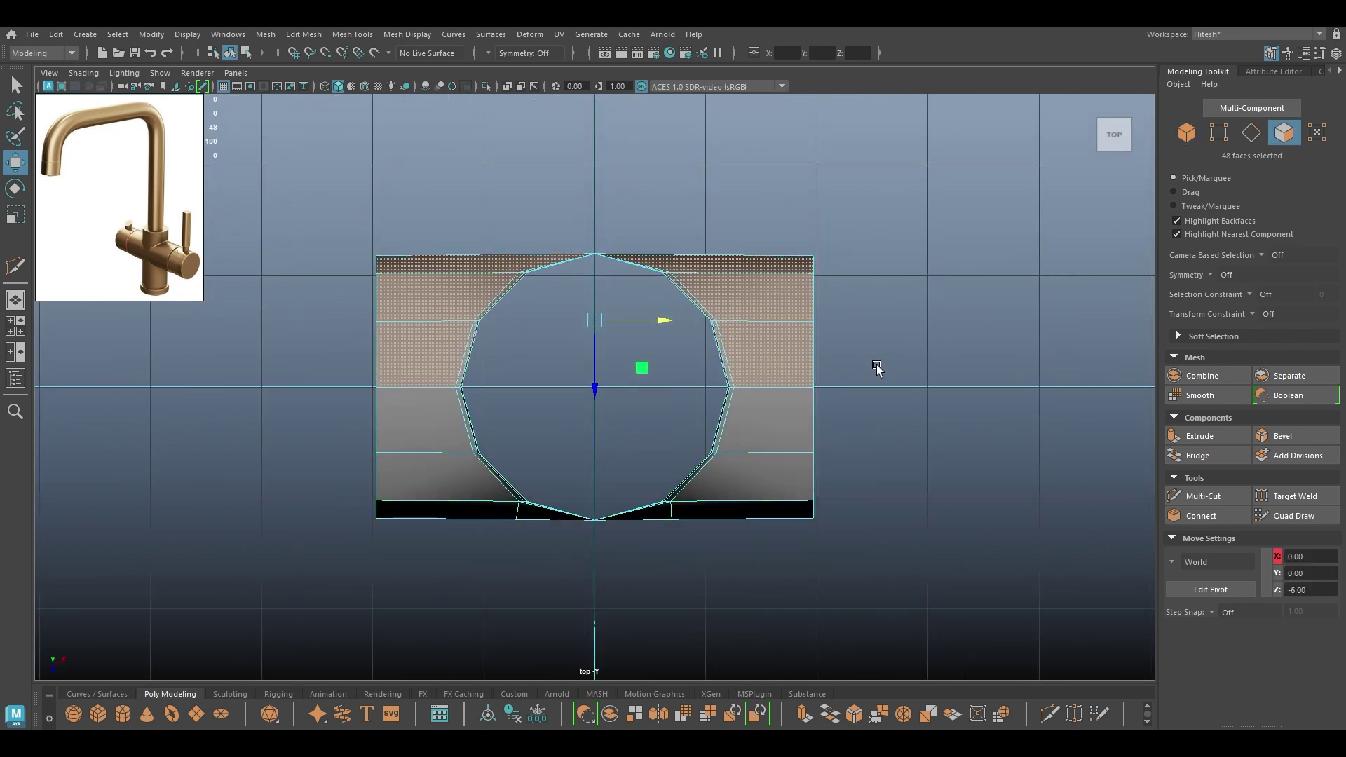
pyautogui.press('Delete')
# Mirror the beveled front half across the world Z axis with Cut Geometry off and merge threshold 1
pyautogui.press('space')
pyautogui.moveTo(878, 367); pyautogui.dragTo(583, 258)
pyautogui.keyDown('shift'); pyautogui.rightClick(582, 256); pyautogui.keyUp('shift')
pyautogui.moveTo(582, 255); pyautogui.dragTo(675, 390, button='right')
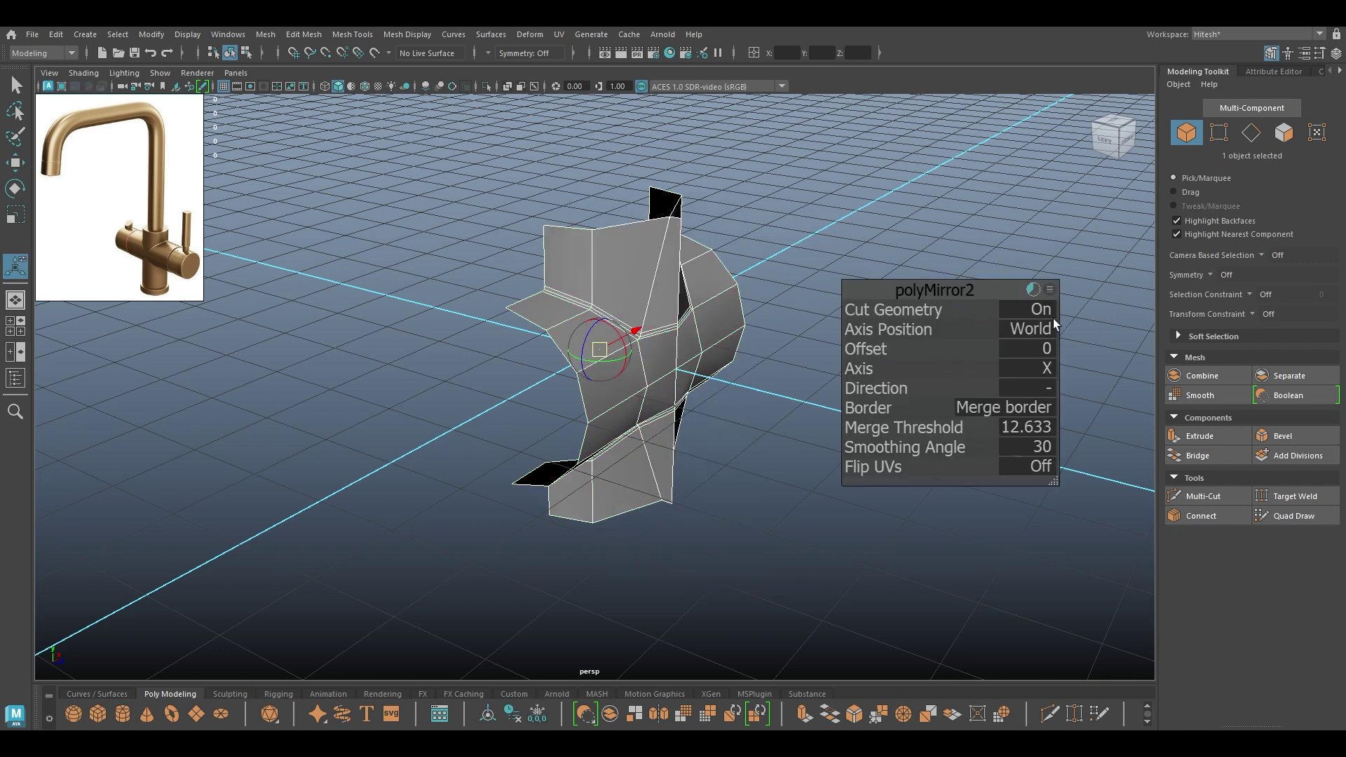
pyautogui.click(1046, 369)
pyautogui.click(1064, 404)
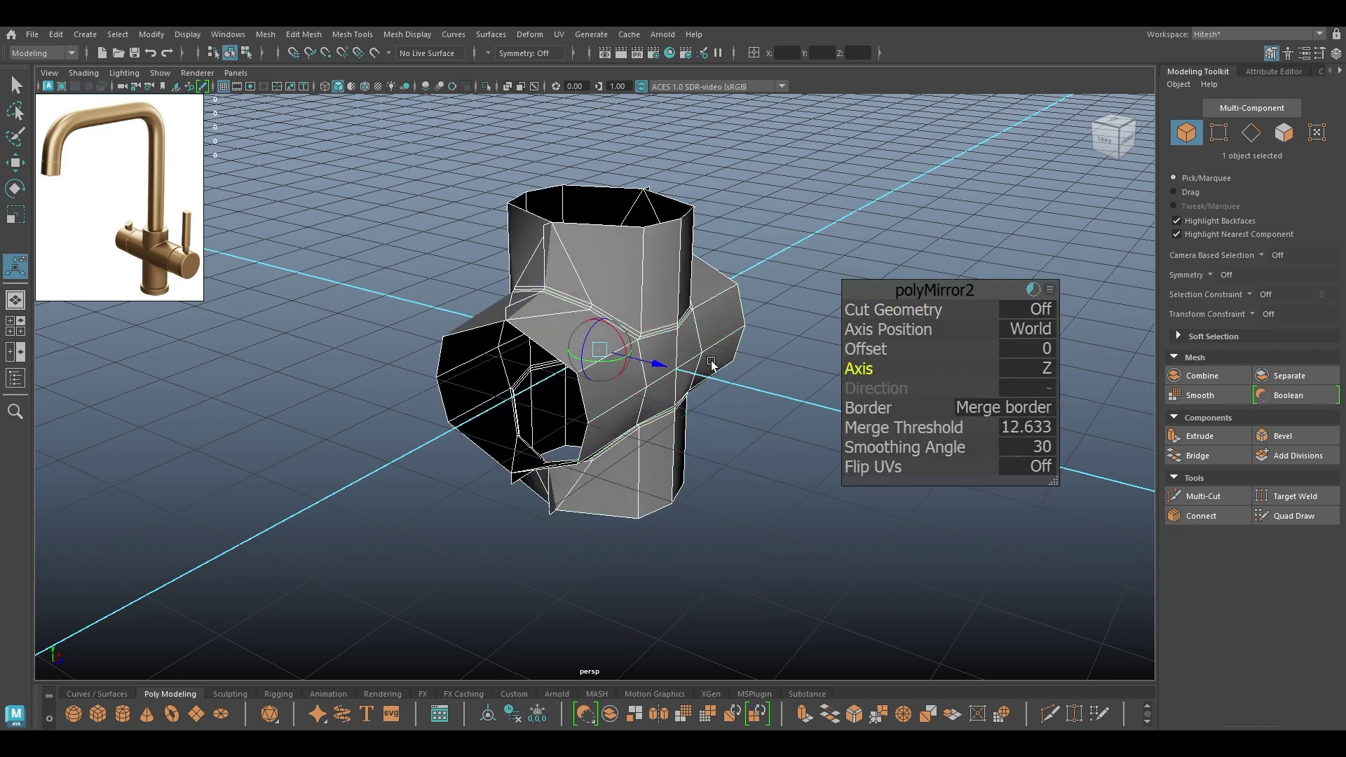
pyautogui.moveTo(907, 420); pyautogui.dragTo(739, 417)
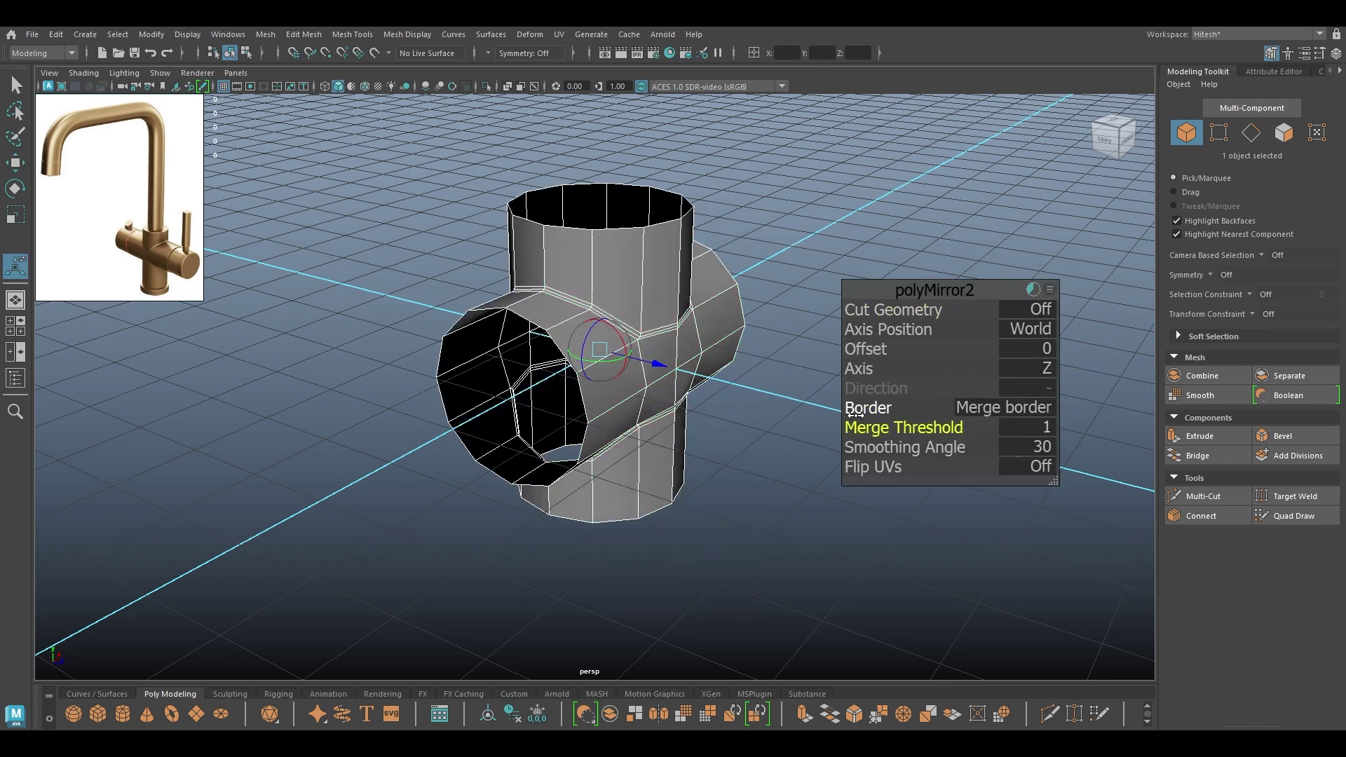
pyautogui.press('w')
# Preview the mirrored junction smoothed, inspect it, and switch back to the unsmoothed display
pyautogui.moveTo(638, 330); pyautogui.dragTo(710, 310, button='right')
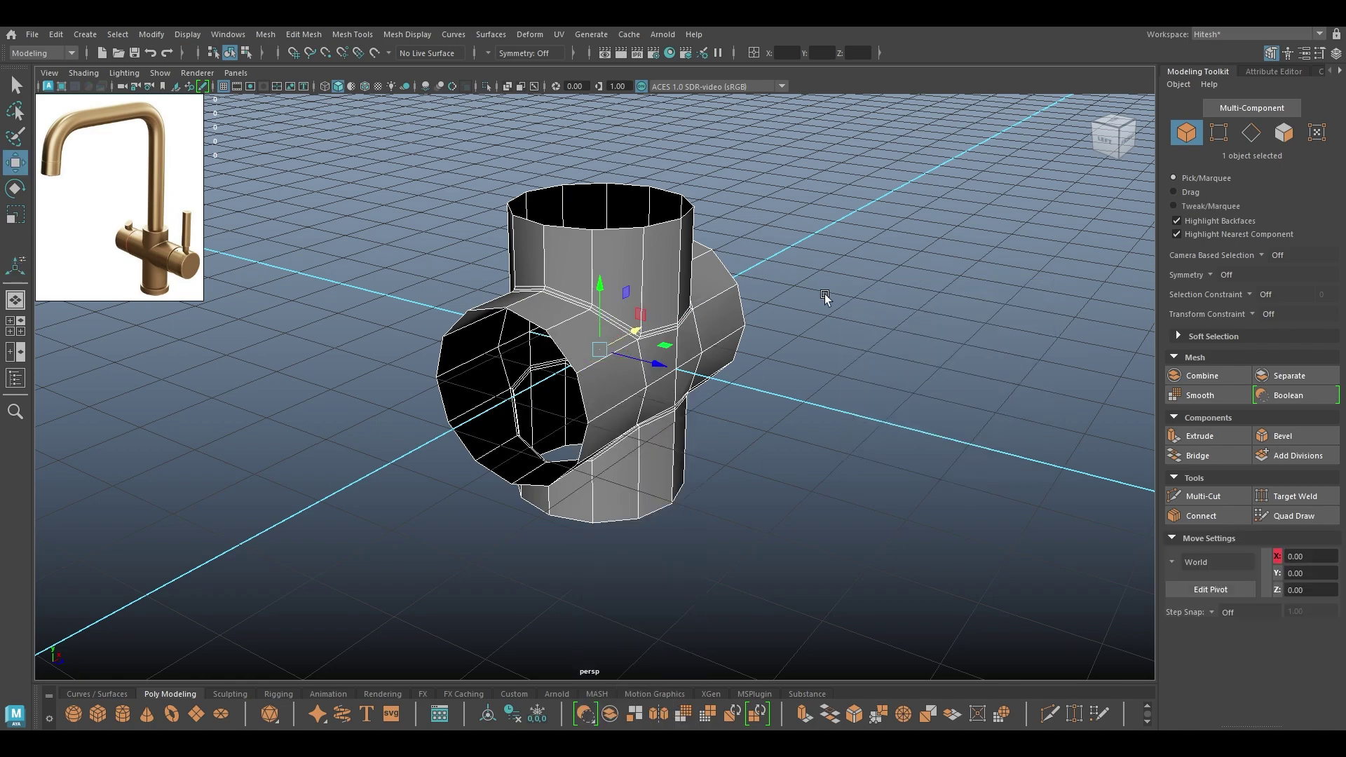
pyautogui.press('3')
pyautogui.click(824, 293)
pyautogui.keyDown('alt'); pyautogui.moveTo(825, 293); pyautogui.dragTo(697, 240); pyautogui.keyUp('alt')
pyautogui.click(617, 344)
pyautogui.press('1')
# Extrude the edge loop of the right arm's opening outward to about X 54.55 and pull it back slightly
pyautogui.moveTo(700, 260); pyautogui.dragTo(692, 192, button='right')
pyautogui.keyDown('alt'); pyautogui.moveTo(691, 191); pyautogui.dragTo(638, 230); pyautogui.keyUp('alt')
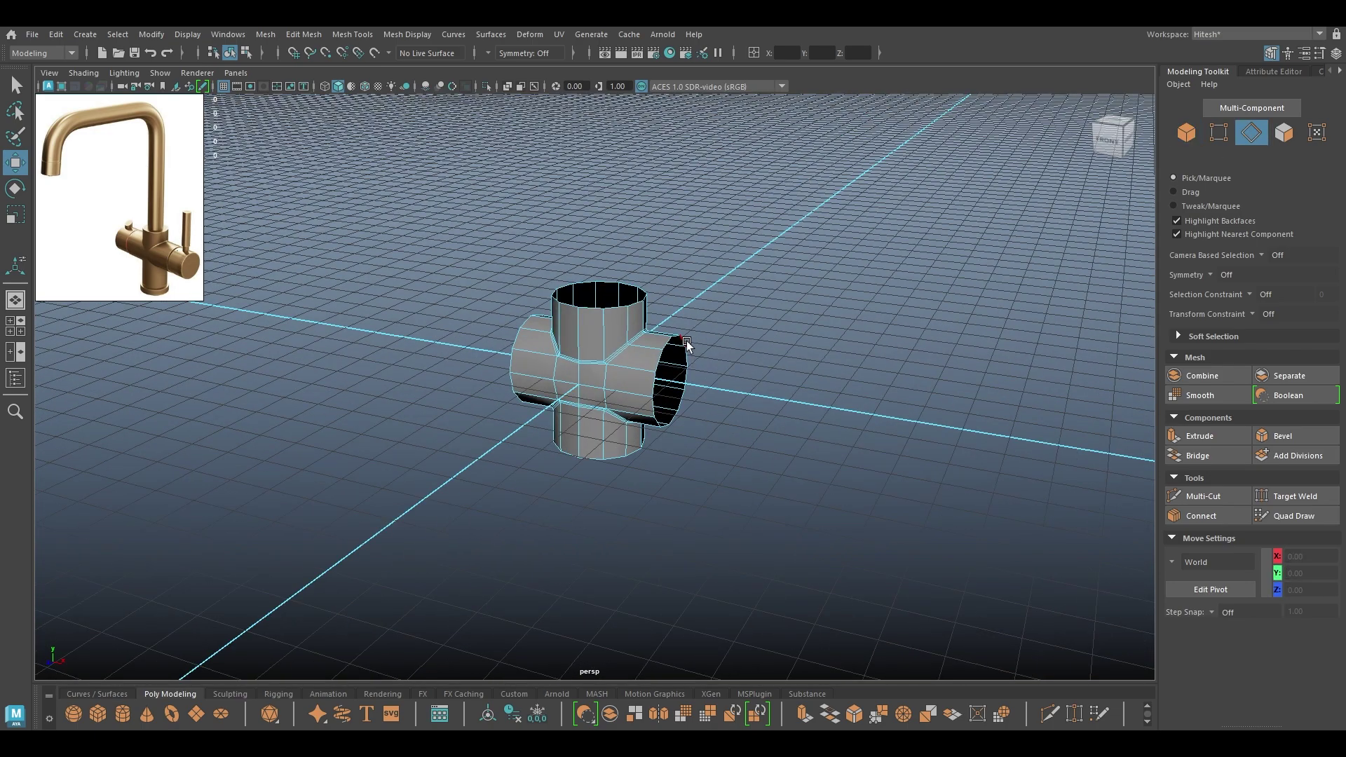
pyautogui.doubleClick(661, 355)
pyautogui.keyDown('alt'); pyautogui.moveTo(753, 358); pyautogui.dragTo(731, 382); pyautogui.keyUp('alt')
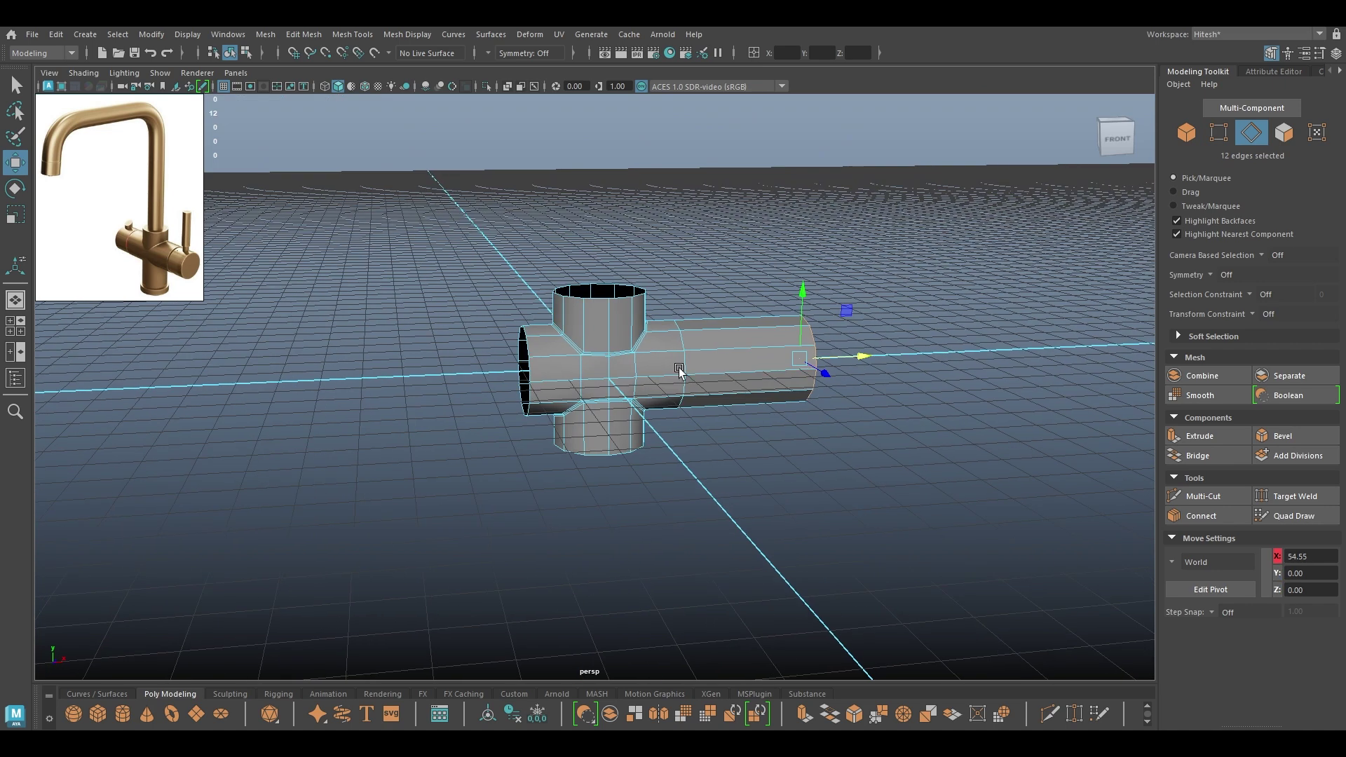
pyautogui.keyDown('alt'); pyautogui.moveTo(430, 346); pyautogui.dragTo(625, 363); pyautogui.keyUp('alt')
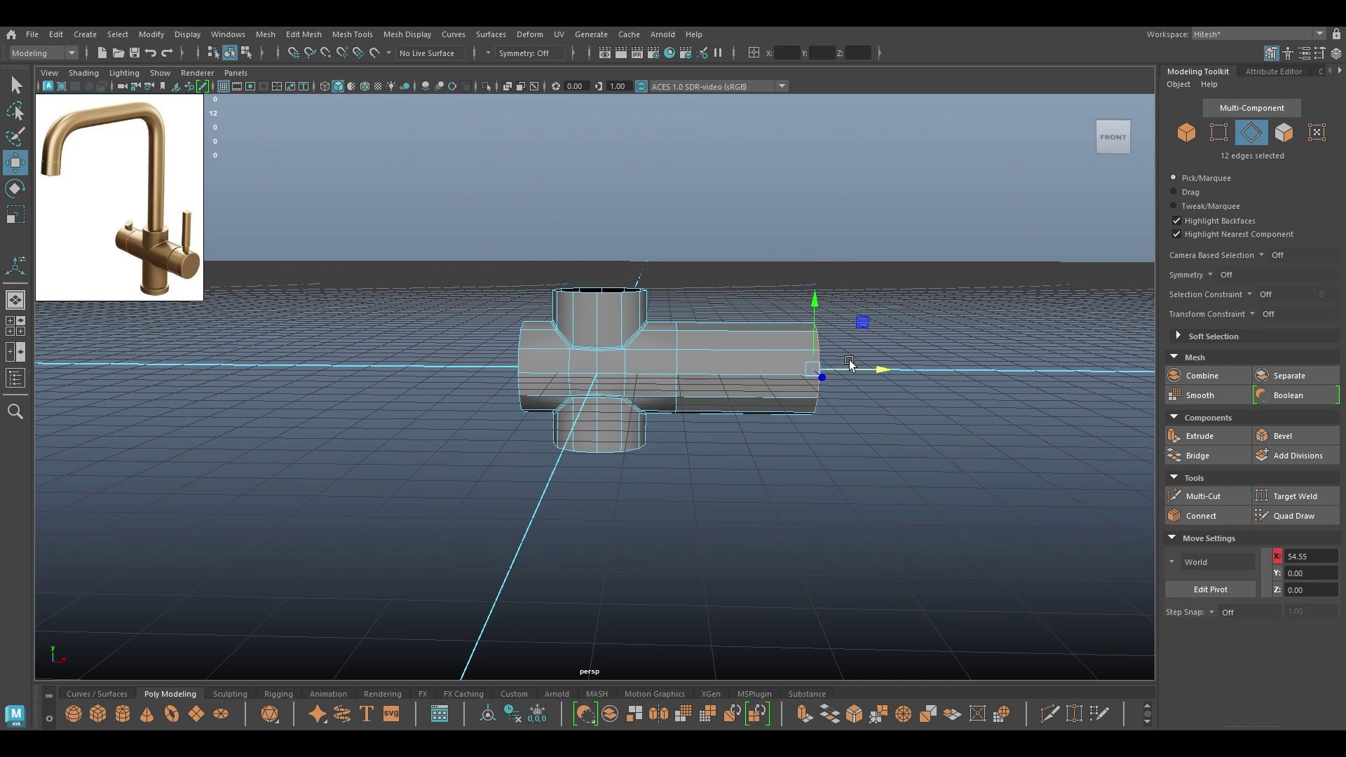
pyautogui.moveTo(866, 367); pyautogui.dragTo(857, 372)
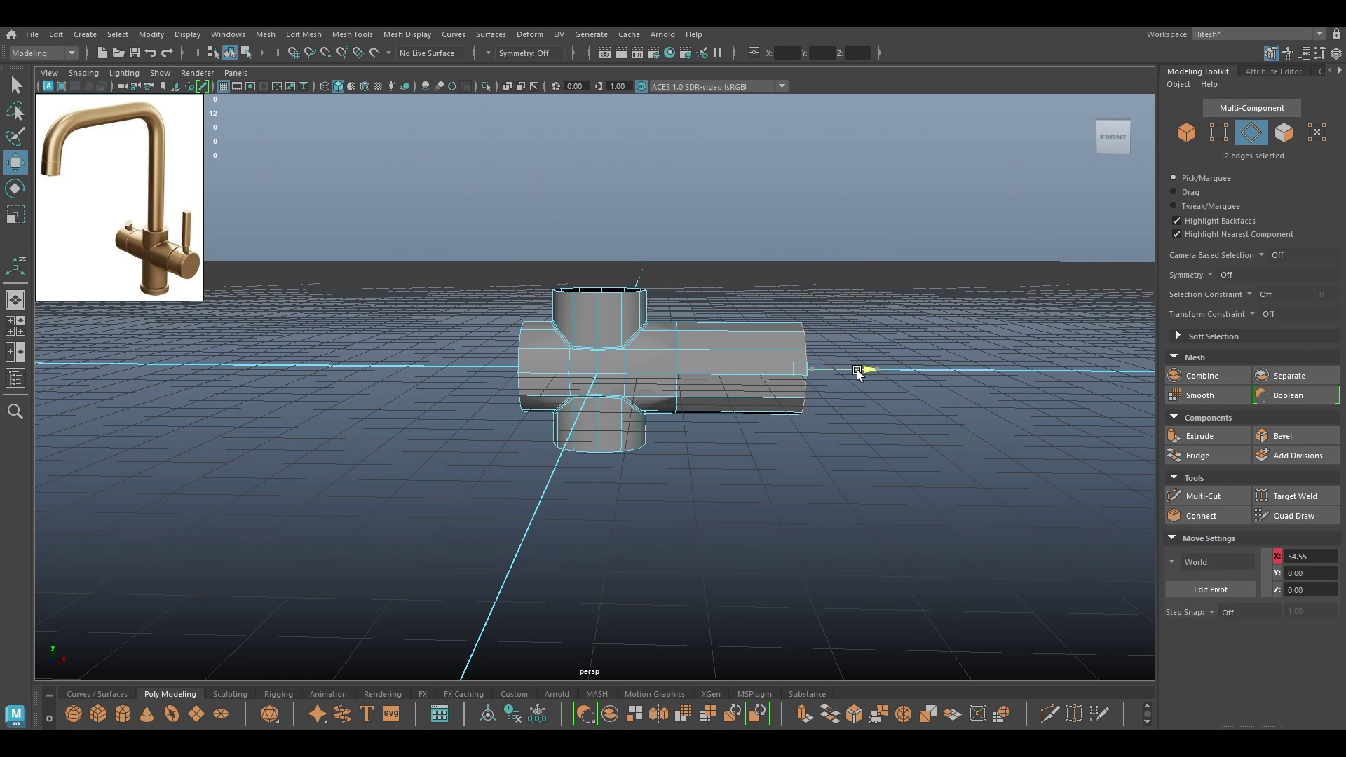
# Extrude the edge loop of the left arm's opening outward to lengthen that arm
pyautogui.keyDown('alt'); pyautogui.moveTo(523, 401); pyautogui.dragTo(555, 448); pyautogui.keyUp('alt')
pyautogui.doubleClick(537, 371)
pyautogui.press('r')
pyautogui.press('w')
# Extrude the vertical pipe's bottom opening downward, ending with a short extra band at Y -45.45
pyautogui.doubleClick(588, 453)
pyautogui.keyDown('alt'); pyautogui.moveTo(657, 476); pyautogui.dragTo(622, 463); pyautogui.keyUp('alt')
pyautogui.keyDown('shift'); pyautogui.moveTo(612, 343); pyautogui.dragTo(541, 385); pyautogui.keyUp('shift')
pyautogui.press('f')
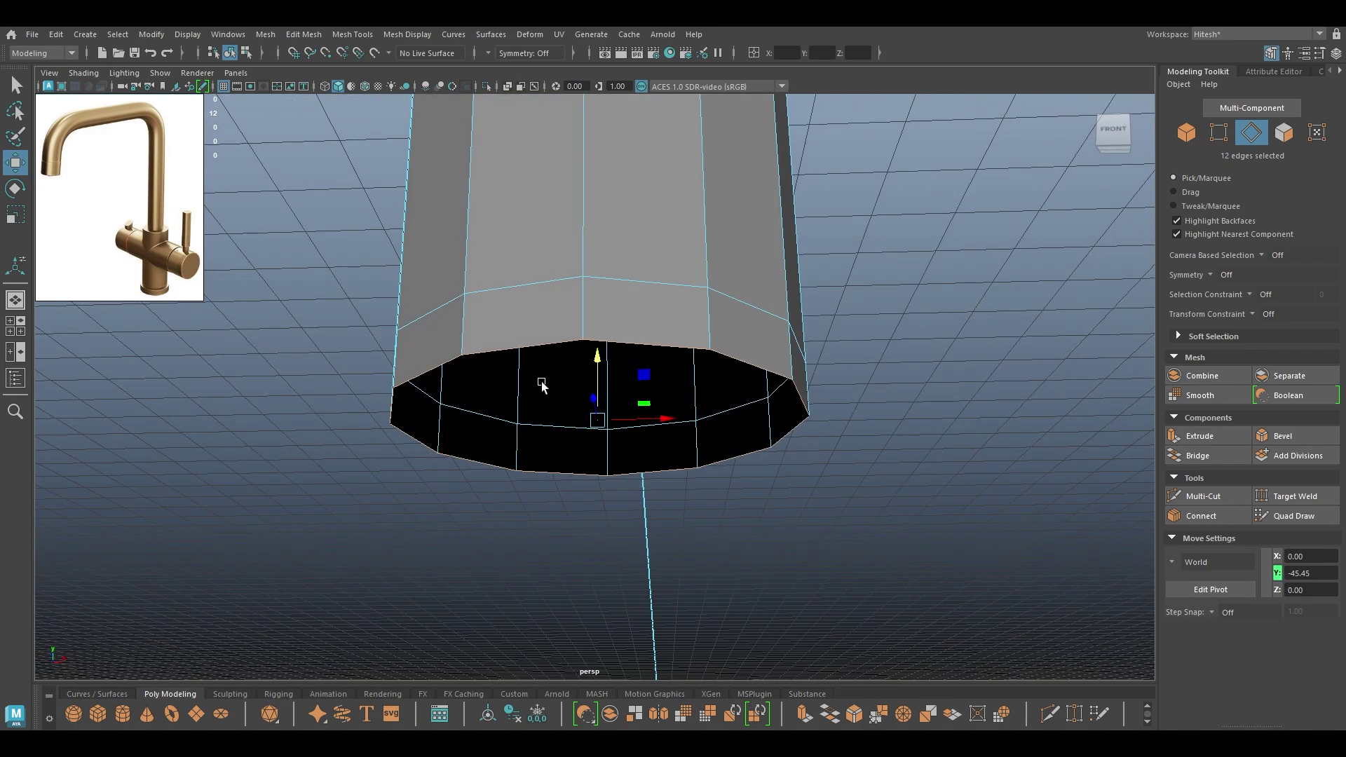
# Extrude the bottom rim inward by scaling it and close the base at its centre
pyautogui.press('r')
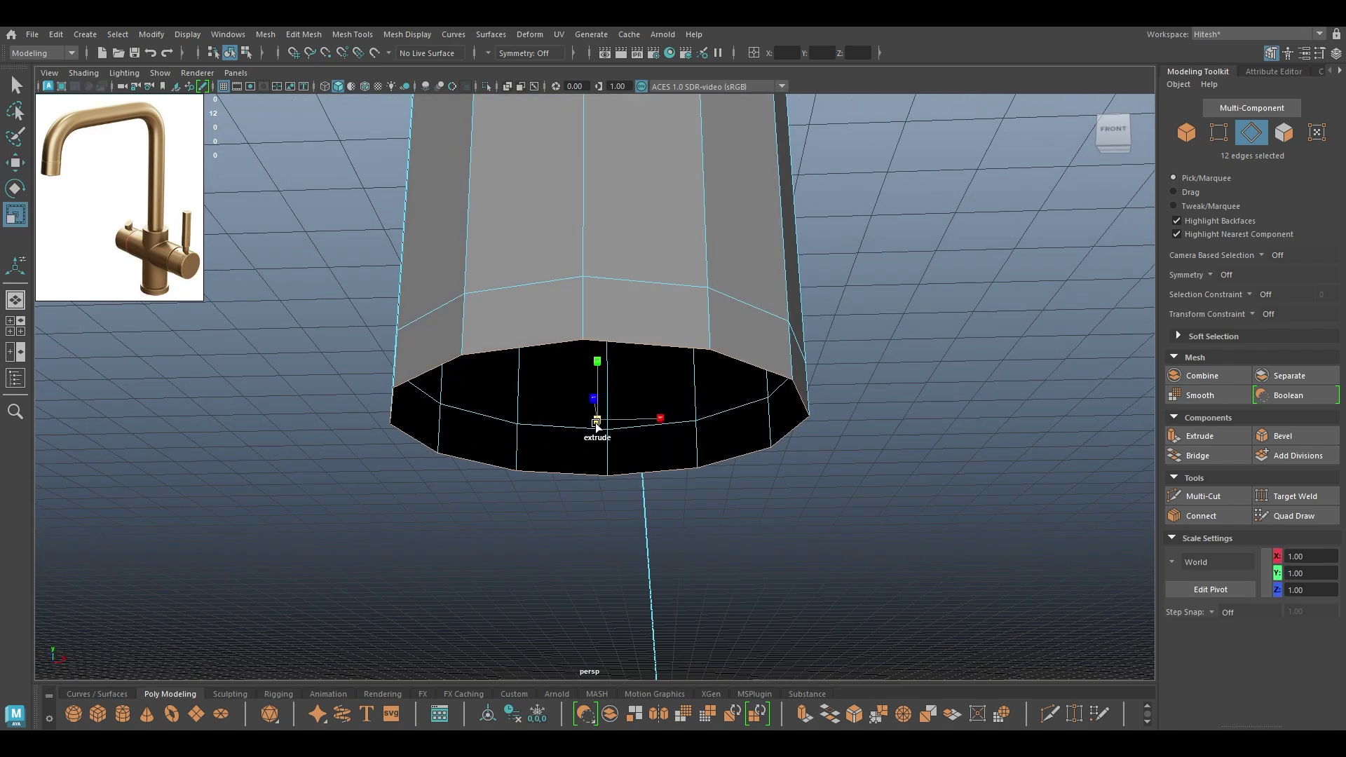
pyautogui.moveTo(597, 425); pyautogui.dragTo(535, 430)
pyautogui.press('w')
pyautogui.keyDown('shift'); pyautogui.moveTo(486, 397); pyautogui.dragTo(478, 231, button='right'); pyautogui.keyUp('shift')
# Extrude the ring of 12 faces in the bottom band outward with a thickness of 0.89
pyautogui.keyDown('alt'); pyautogui.moveTo(506, 382); pyautogui.dragTo(555, 312); pyautogui.keyUp('alt')
pyautogui.moveTo(557, 312); pyautogui.dragTo(557, 354, button='right')
pyautogui.moveTo(553, 289); pyautogui.dragTo(553, 289, button='right')
pyautogui.keyDown('alt'); pyautogui.moveTo(550, 242); pyautogui.dragTo(565, 322); pyautogui.keyUp('alt')
pyautogui.moveTo(564, 323); pyautogui.dragTo(550, 358, button='right')
pyautogui.doubleClick(617, 407)
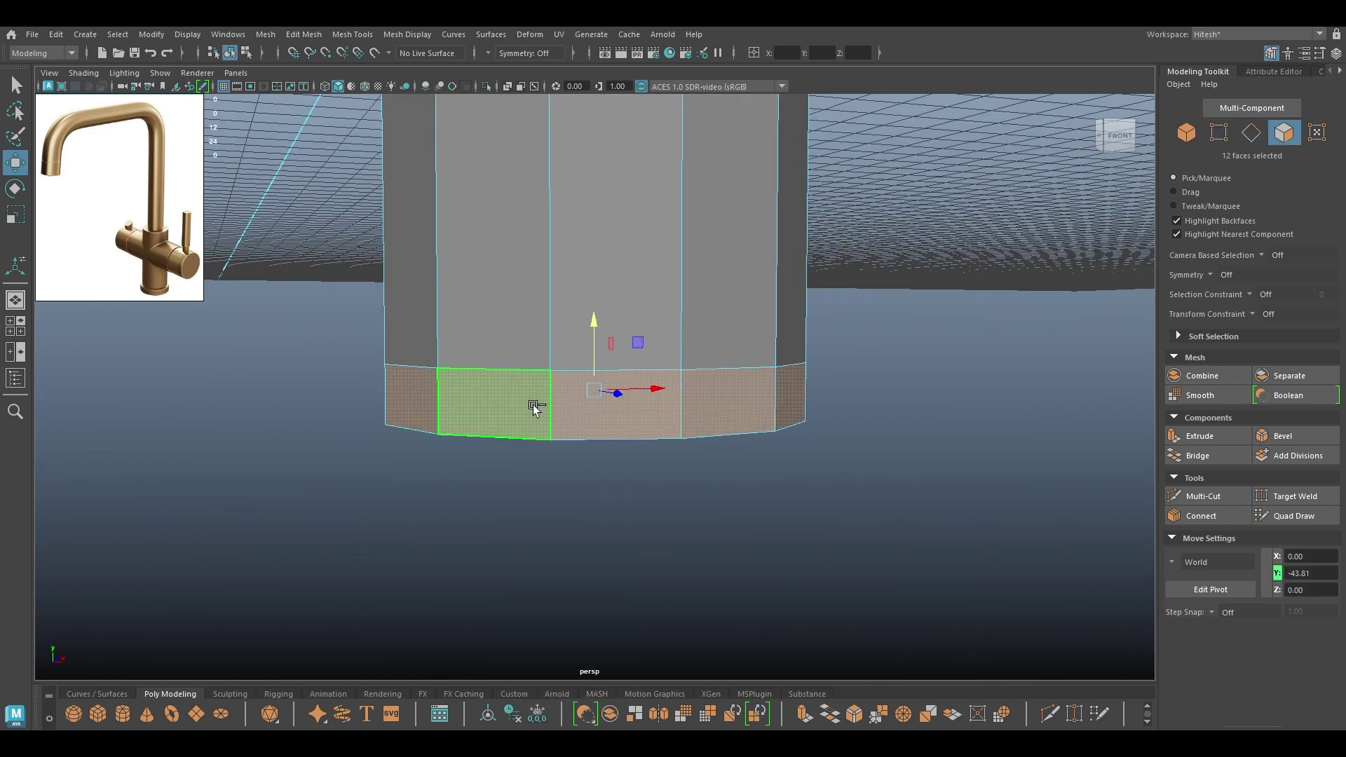
pyautogui.hotkey('ctrl', 'e')
pyautogui.moveTo(870, 310); pyautogui.dragTo(851, 306)
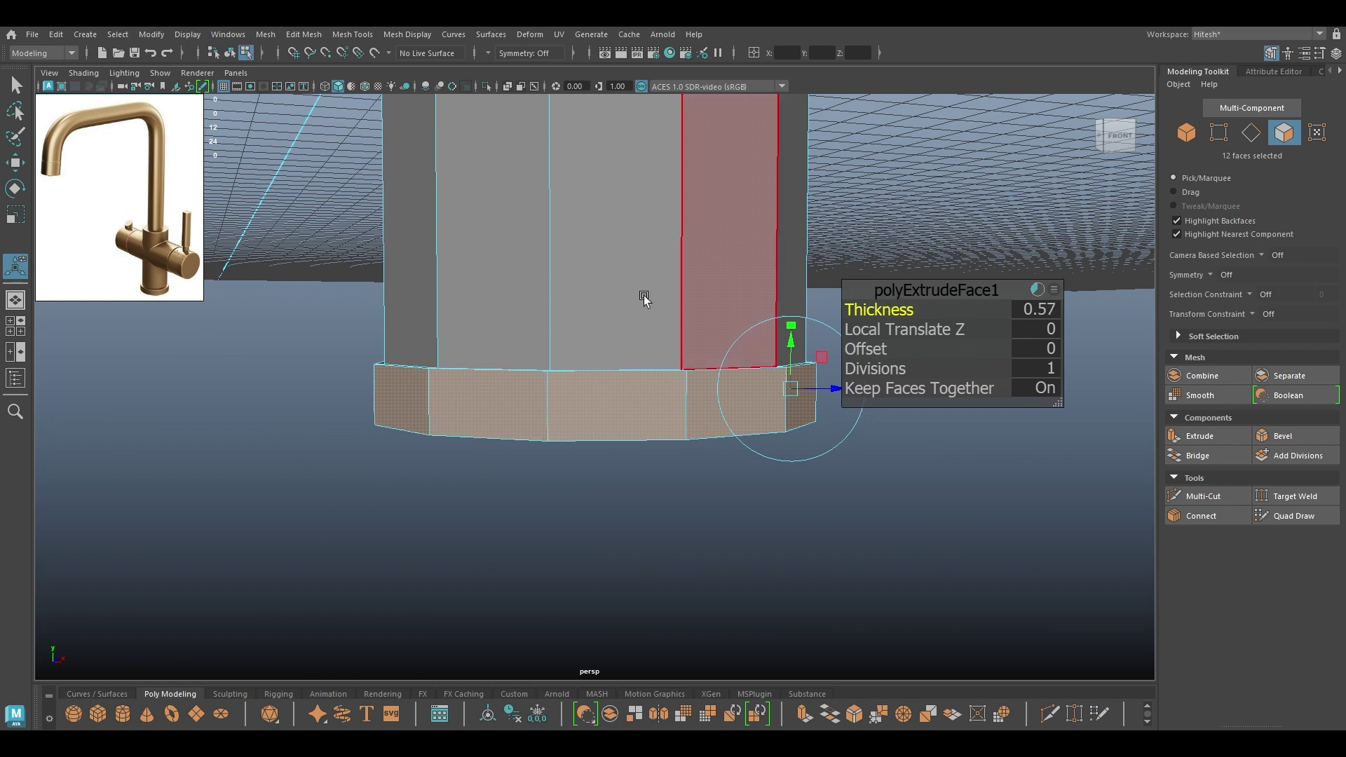
pyautogui.scroll(3, 186, 292)
pyautogui.keyDown('alt'); pyautogui.moveTo(512, 281); pyautogui.dragTo(494, 354); pyautogui.keyUp('alt')
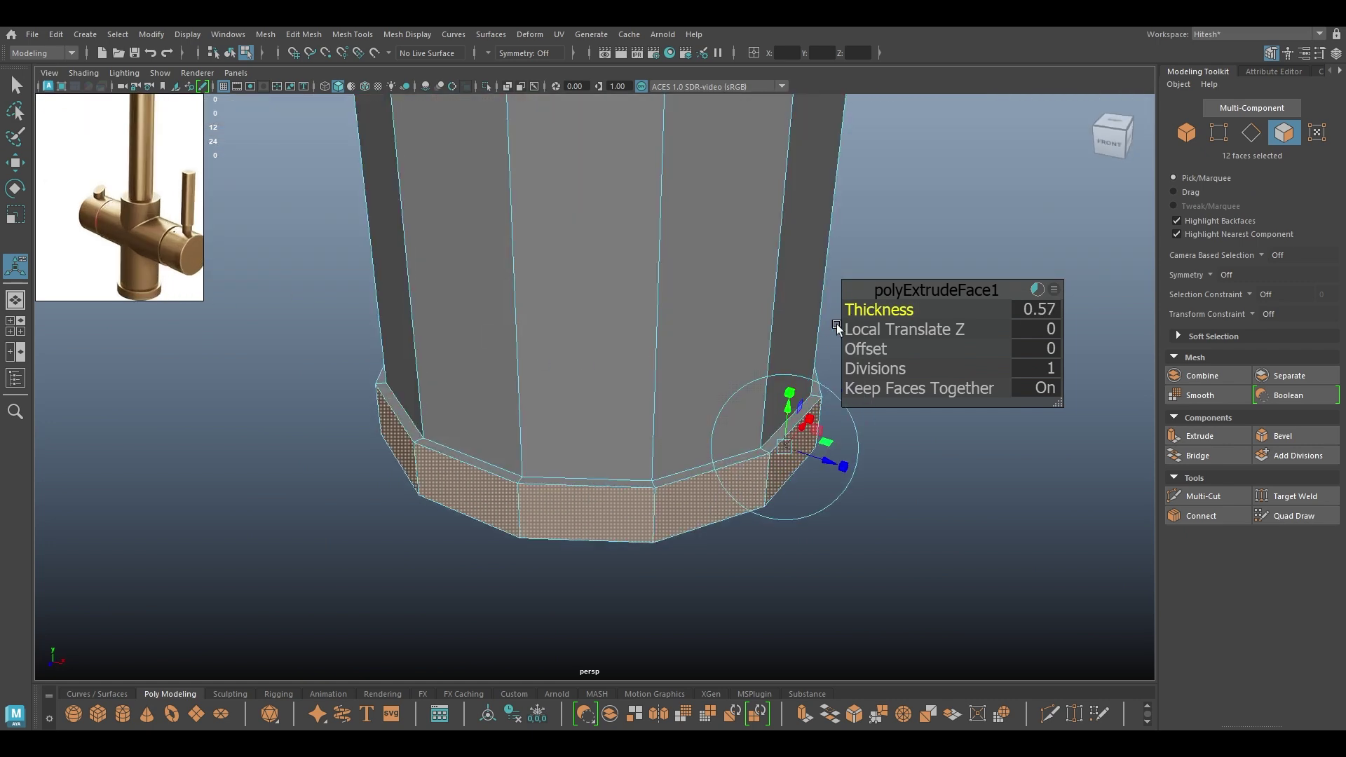
pyautogui.moveTo(878, 308); pyautogui.dragTo(897, 310)
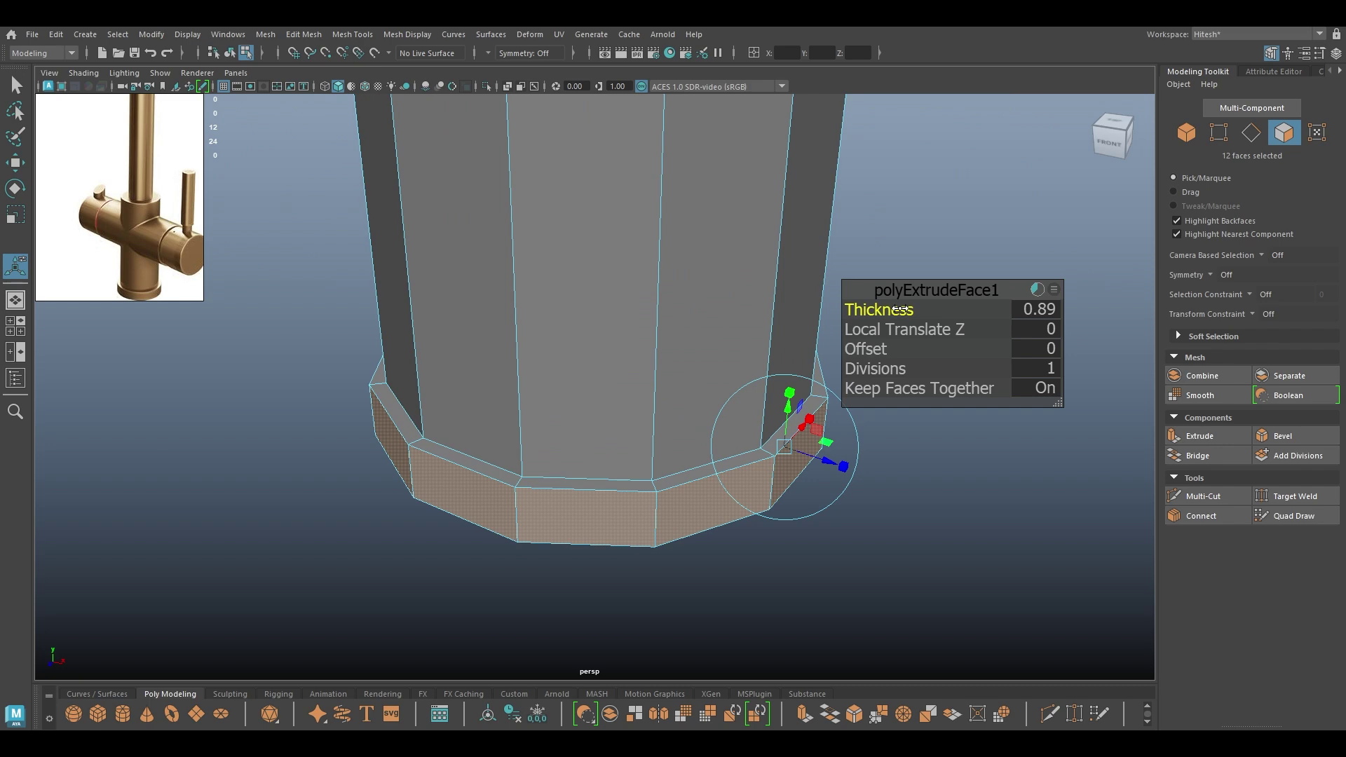
pyautogui.press('w')
# Bevel the edge loops of the base ring with fraction 0.3, 1 segment and Chamfer off
pyautogui.keyDown('alt'); pyautogui.moveTo(708, 397); pyautogui.dragTo(547, 286); pyautogui.keyUp('alt')
pyautogui.rightClick(545, 282)
pyautogui.moveTo(544, 279); pyautogui.dragTo(544, 241, button='right')
pyautogui.keyDown('alt'); pyautogui.moveTo(543, 241); pyautogui.dragTo(877, 395); pyautogui.keyUp('alt')
pyautogui.doubleClick(594, 422)
pyautogui.keyDown('shift'); pyautogui.doubleClick(586, 474); pyautogui.keyUp('shift')
pyautogui.keyDown('shift'); pyautogui.doubleClick(541, 377); pyautogui.keyUp('shift')
pyautogui.hotkey('ctrl', 'b')
pyautogui.moveTo(880, 309); pyautogui.dragTo(869, 316)
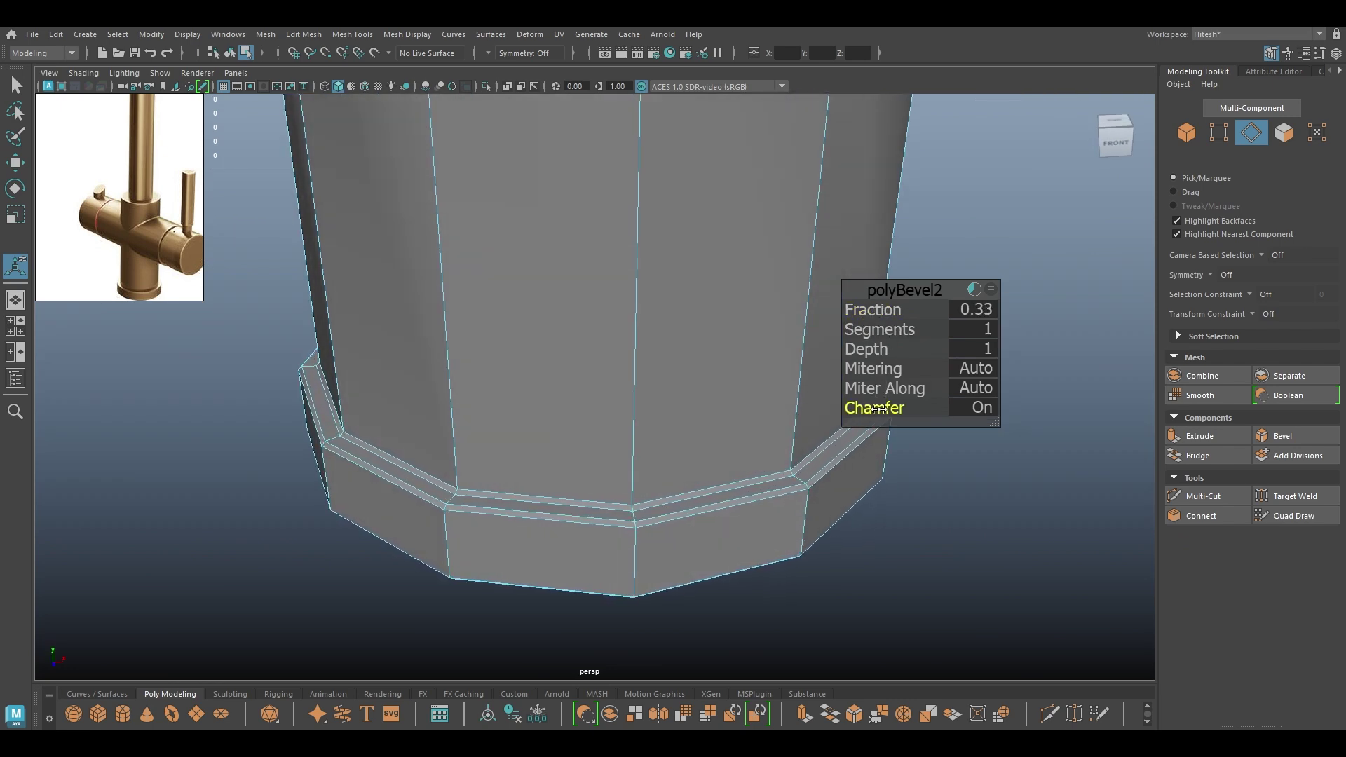
pyautogui.click(877, 409)
pyautogui.moveTo(877, 309); pyautogui.dragTo(871, 309)
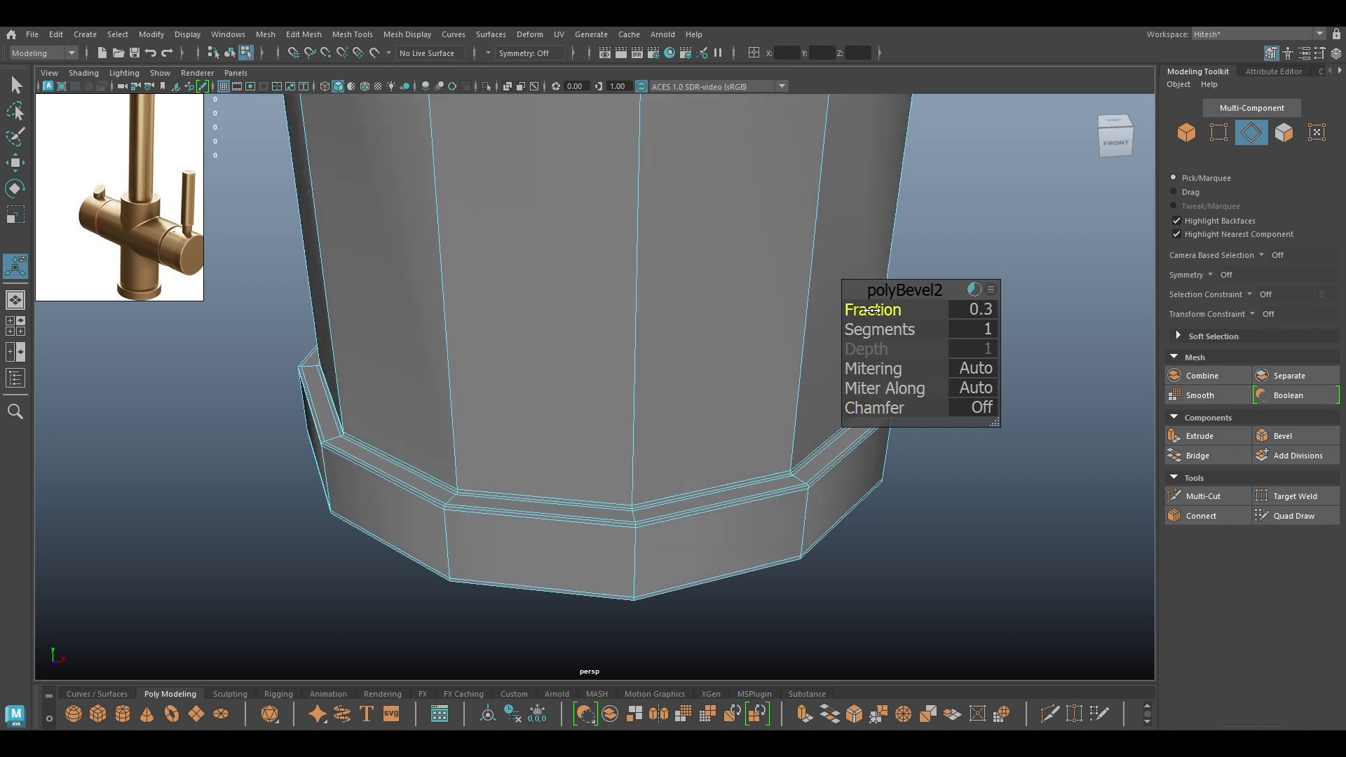
pyautogui.press('w')
# Inspect the base ring in smoothed preview and return to the unsmoothed display
pyautogui.moveTo(509, 331); pyautogui.dragTo(600, 279, button='right')
pyautogui.press('3')
pyautogui.click(1007, 388)
pyautogui.keyDown('alt'); pyautogui.moveTo(851, 498); pyautogui.dragTo(852, 442); pyautogui.keyUp('alt')
pyautogui.click(751, 395)
pyautogui.press('1')
# Clear the edges inside the bottom cap so that a single face fills the area within the rim
pyautogui.keyDown('alt'); pyautogui.moveTo(649, 427); pyautogui.dragTo(635, 361); pyautogui.keyUp('alt')
pyautogui.moveTo(523, 319); pyautogui.dragTo(519, 258, button='right')
pyautogui.click(519, 258)
pyautogui.moveTo(625, 255)
pyautogui.keyDown('shift'); pyautogui.mouseDown()
pyautogui.moveTo(708, 304)
pyautogui.moveTo(723, 422)
pyautogui.moveTo(688, 481)
pyautogui.moveTo(586, 511)
pyautogui.moveTo(526, 474)
pyautogui.moveTo(505, 393)
pyautogui.moveTo(544, 325)
pyautogui.mouseUp(); pyautogui.keyUp('shift')
pyautogui.keyDown('shift'); pyautogui.moveTo(540, 297); pyautogui.dragTo(443, 384, button='right'); pyautogui.keyUp('shift')
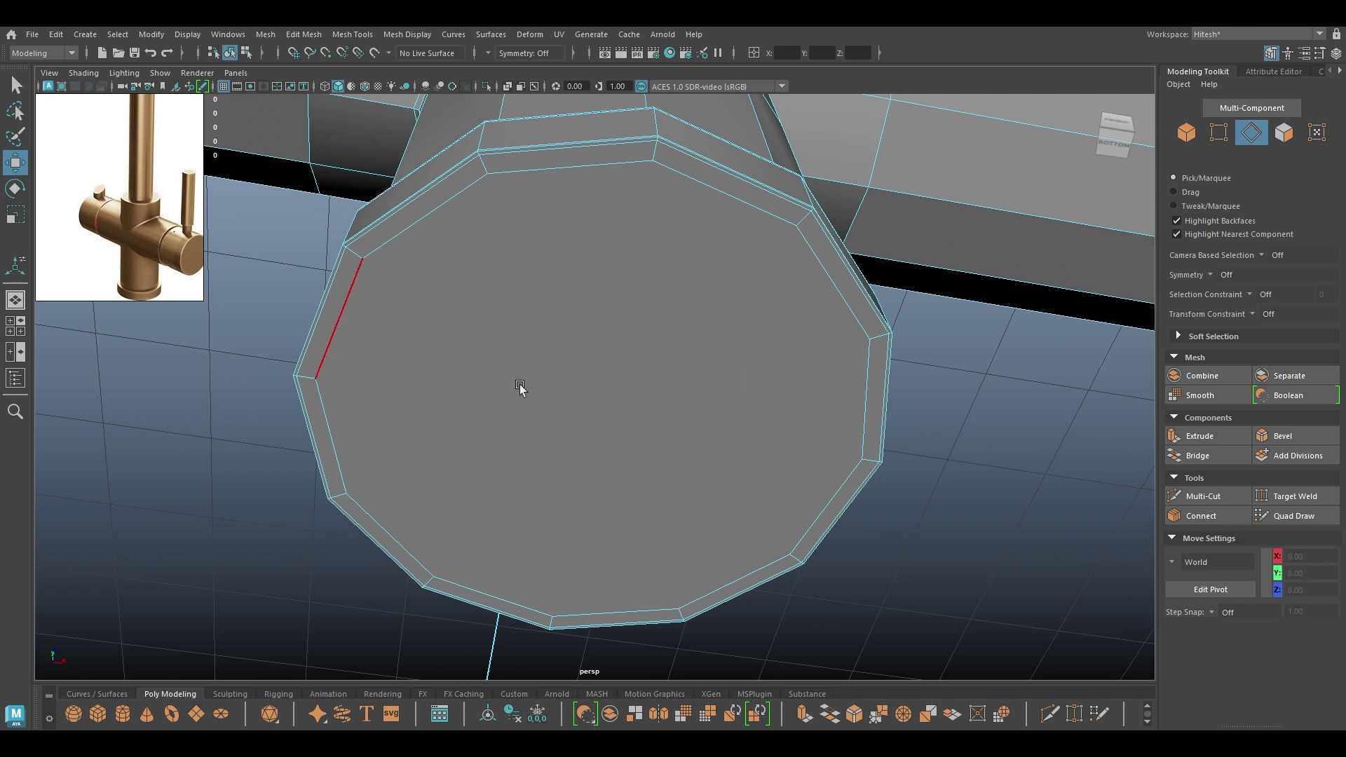
# Connect two pairs of opposite inner rim vertices with parallel edges across the bottom cap
pyautogui.moveTo(467, 324); pyautogui.dragTo(353, 326, button='right')
pyautogui.click(316, 379)
pyautogui.keyDown('shift'); pyautogui.click(868, 342); pyautogui.keyUp('shift')
pyautogui.keyDown('shift'); pyautogui.moveTo(868, 341); pyautogui.dragTo(867, 469, button='right'); pyautogui.keyUp('shift')
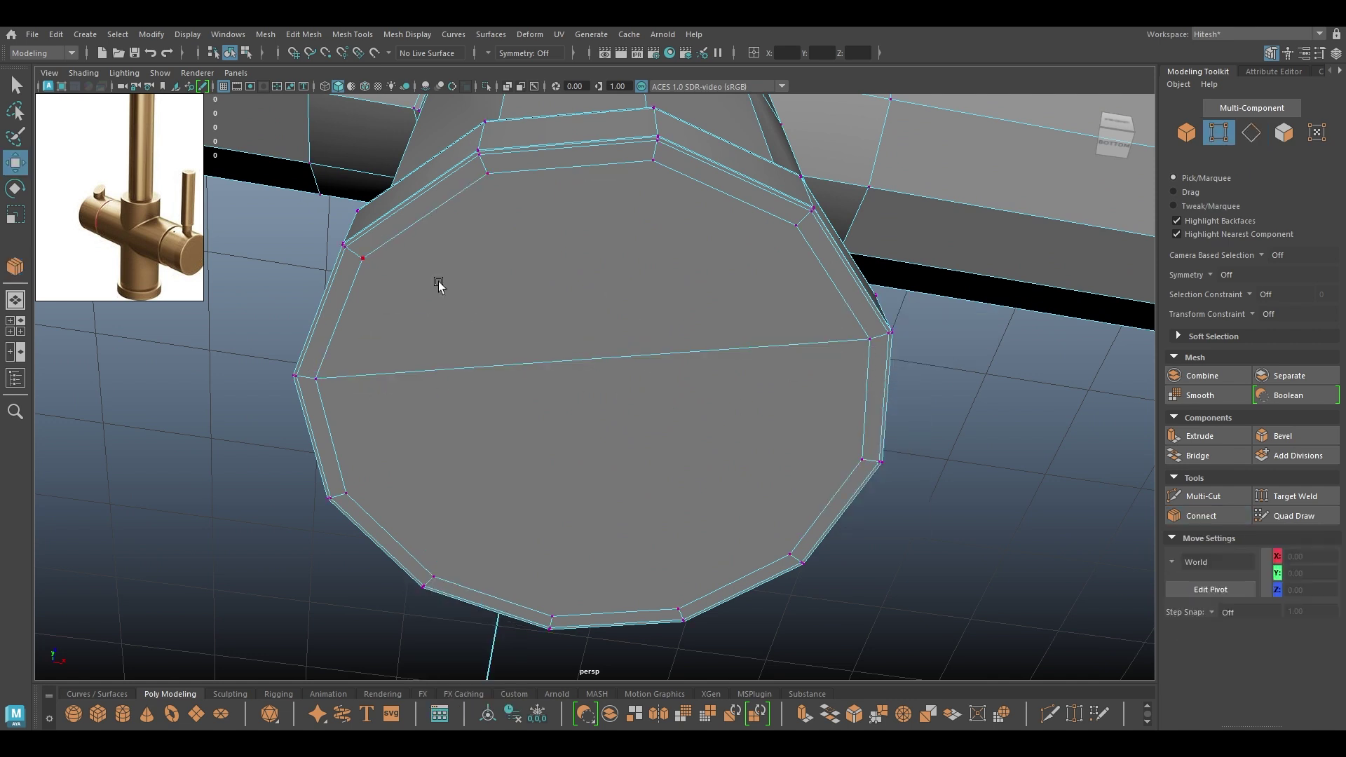
pyautogui.click(349, 265)
pyautogui.keyDown('shift'); pyautogui.click(776, 246); pyautogui.keyUp('shift')
pyautogui.press('g')
pyautogui.press('w')
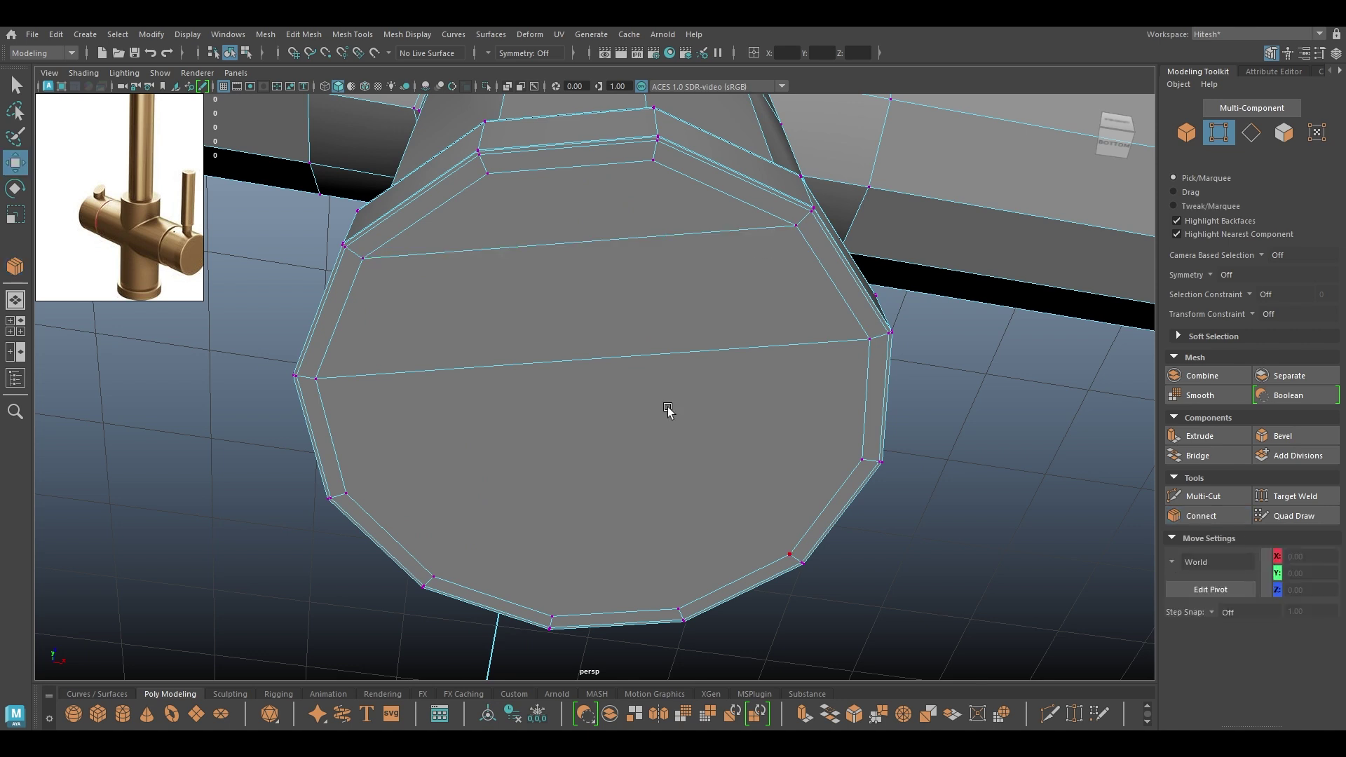
# Connect the two remaining pairs of opposite inner rim vertices with parallel edges across the lower half of the bottom cap
pyautogui.click(354, 522)
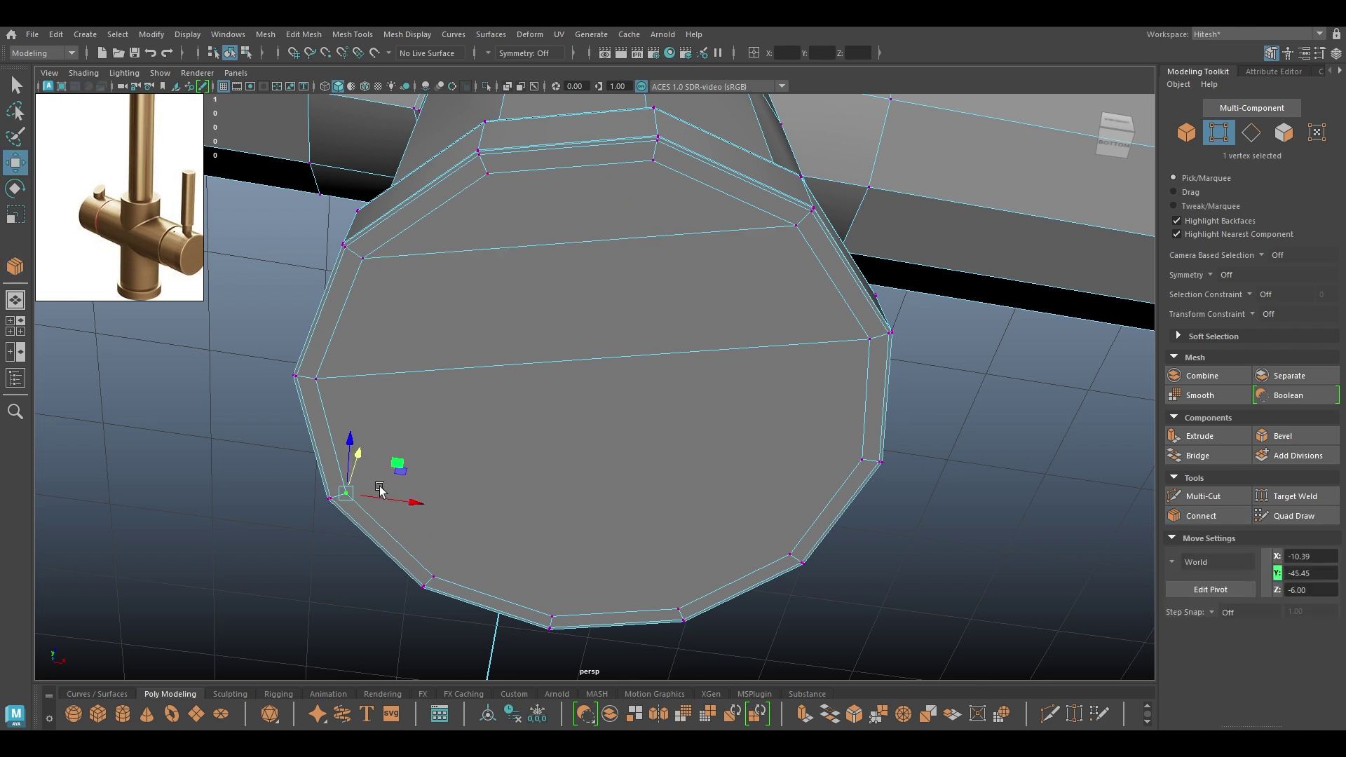
pyautogui.keyDown('shift'); pyautogui.click(852, 456); pyautogui.keyUp('shift')
pyautogui.keyDown('shift'); pyautogui.moveTo(852, 456); pyautogui.dragTo(851, 450, button='right'); pyautogui.keyUp('shift')
pyautogui.click(799, 531)
pyautogui.keyDown('shift'); pyautogui.click(467, 561); pyautogui.keyUp('shift')
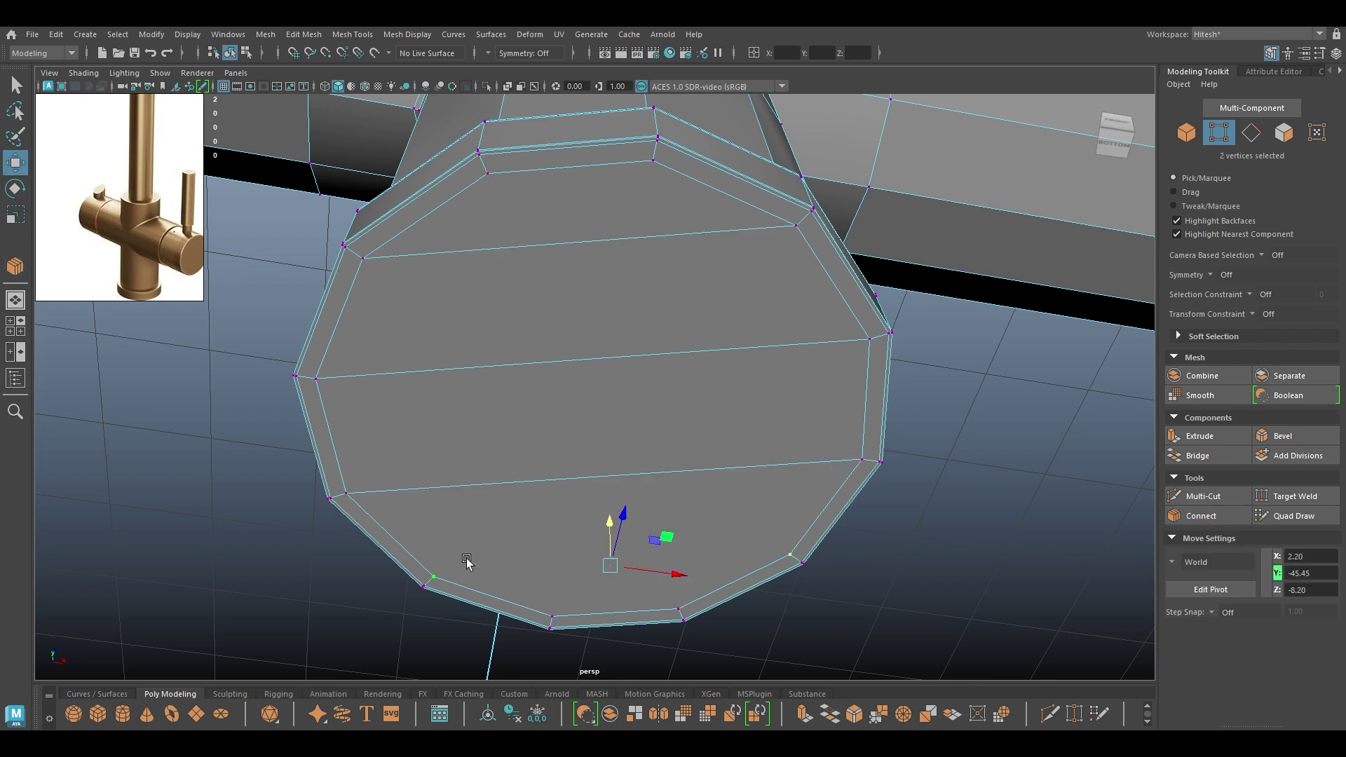
pyautogui.keyDown('shift'); pyautogui.moveTo(467, 561); pyautogui.dragTo(491, 591, button='right'); pyautogui.keyUp('shift')
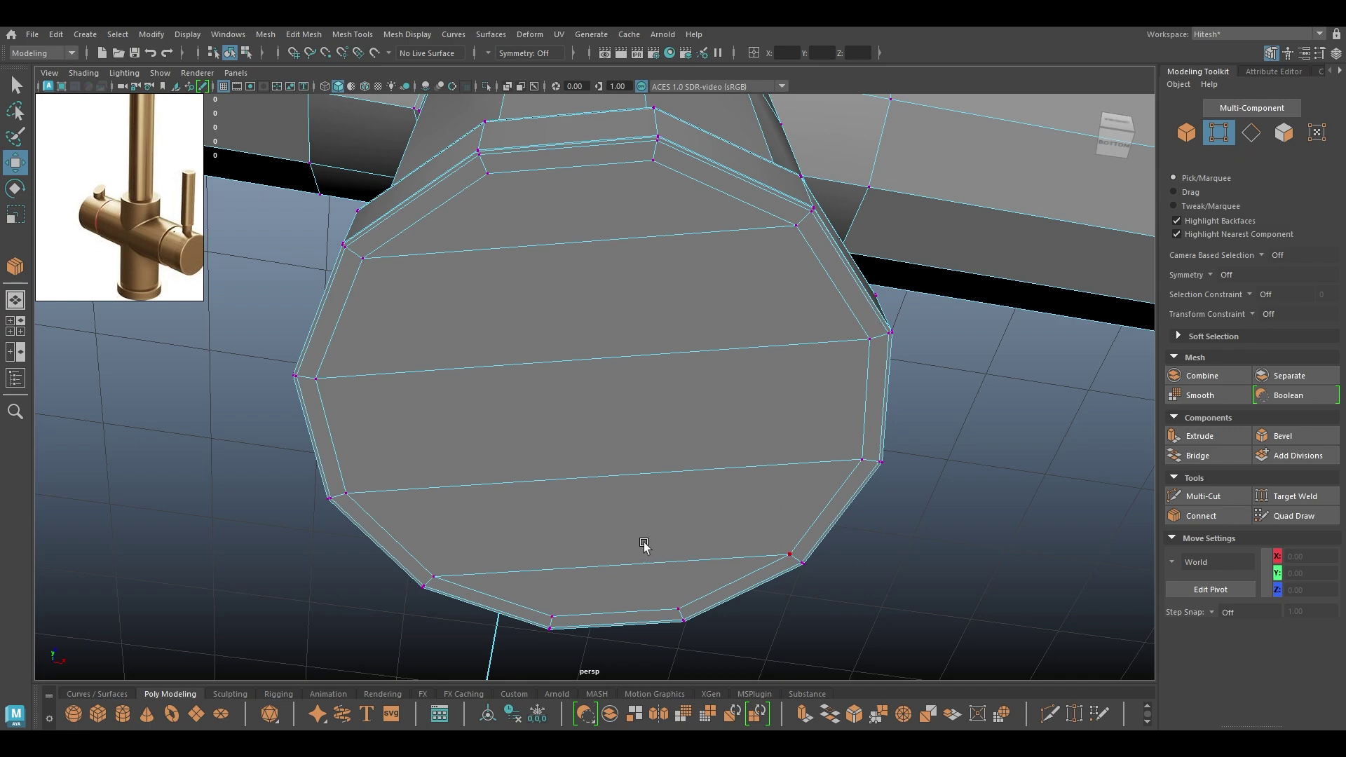
# Insert an edge loop around the left arm about midway between its open end and the nearest existing loop
pyautogui.keyDown('alt'); pyautogui.moveTo(658, 577); pyautogui.dragTo(629, 362); pyautogui.keyUp('alt')
pyautogui.scroll(-3, 629, 361)
pyautogui.keyDown('alt'); pyautogui.moveTo(610, 198); pyautogui.dragTo(598, 442, button='middle'); pyautogui.keyUp('alt')
pyautogui.scroll(-3, 598, 442)
pyautogui.moveTo(577, 332); pyautogui.dragTo(646, 311, button='right')
pyautogui.keyDown('alt'); pyautogui.moveTo(631, 274); pyautogui.dragTo(592, 292); pyautogui.keyUp('alt')
pyautogui.click(508, 298)
pyautogui.scroll(2, 603, 348)
pyautogui.keyDown('alt'); pyautogui.moveTo(604, 348); pyautogui.dragTo(580, 319); pyautogui.keyUp('alt')
pyautogui.keyDown('alt'); pyautogui.moveTo(580, 318); pyautogui.dragTo(595, 352, button='middle'); pyautogui.keyUp('alt')
pyautogui.keyDown('shift'); pyautogui.moveTo(572, 262); pyautogui.dragTo(512, 267, button='right'); pyautogui.keyUp('shift')
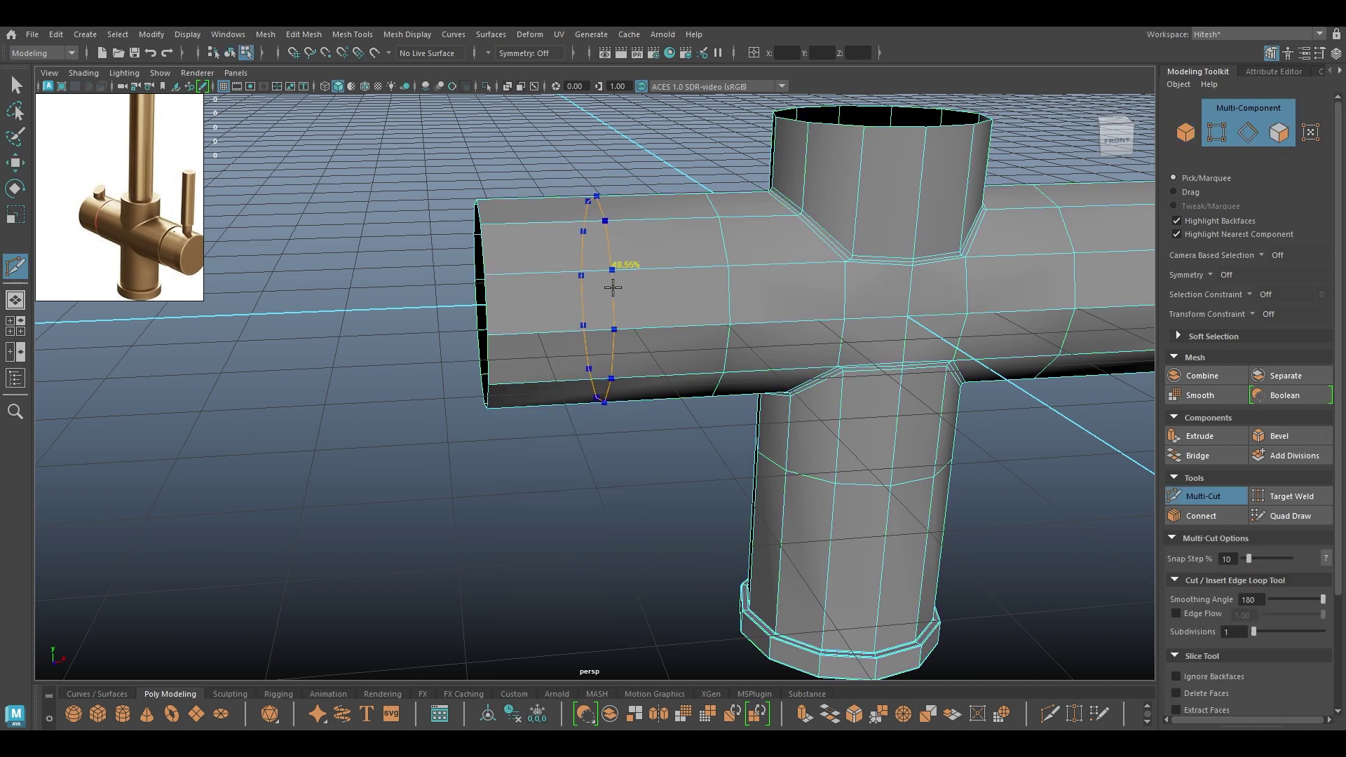
pyautogui.keyDown('alt'); pyautogui.moveTo(612, 288); pyautogui.dragTo(596, 329); pyautogui.keyUp('alt')
pyautogui.press('w')
# Extrude the ring of faces at the left arm's open end with thickness 0.29 to form a raised sleeve
pyautogui.click(593, 332)
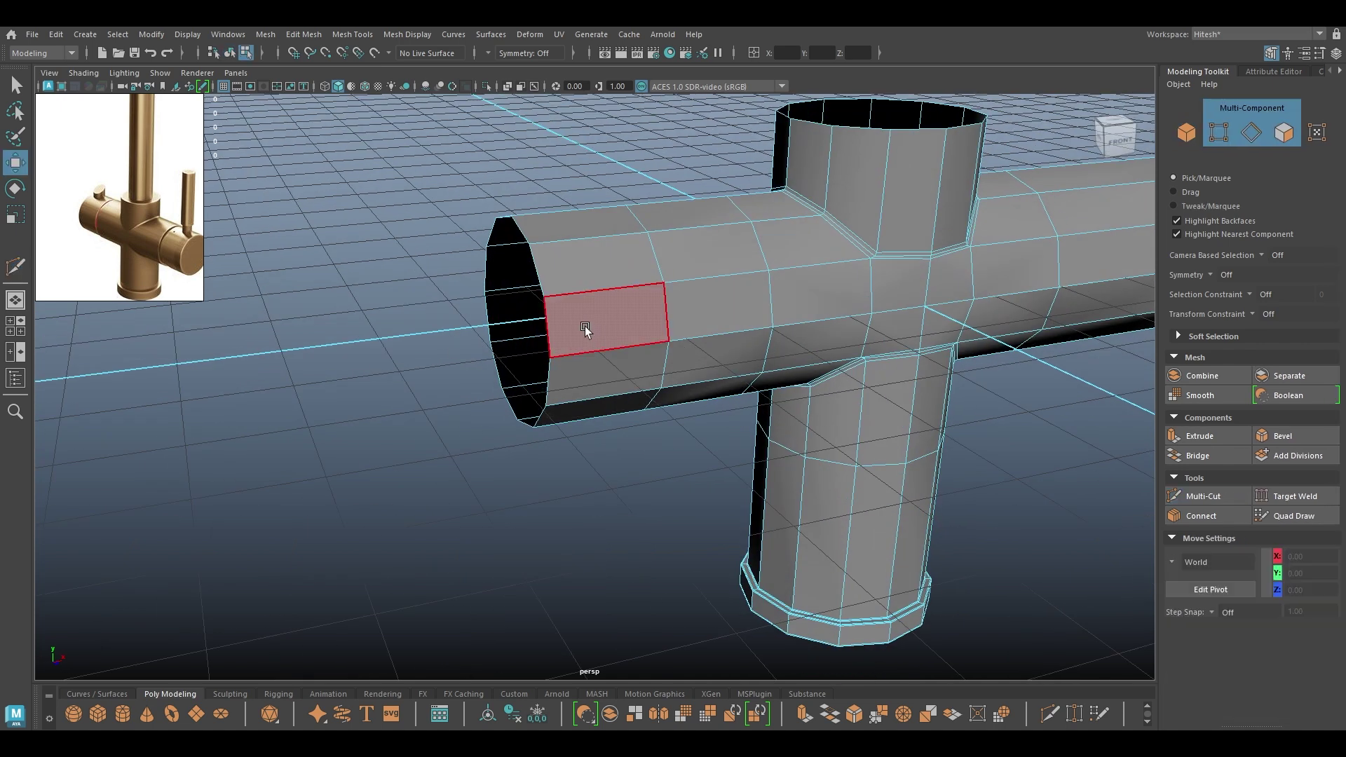
pyautogui.moveTo(593, 284); pyautogui.dragTo(595, 322, button='right')
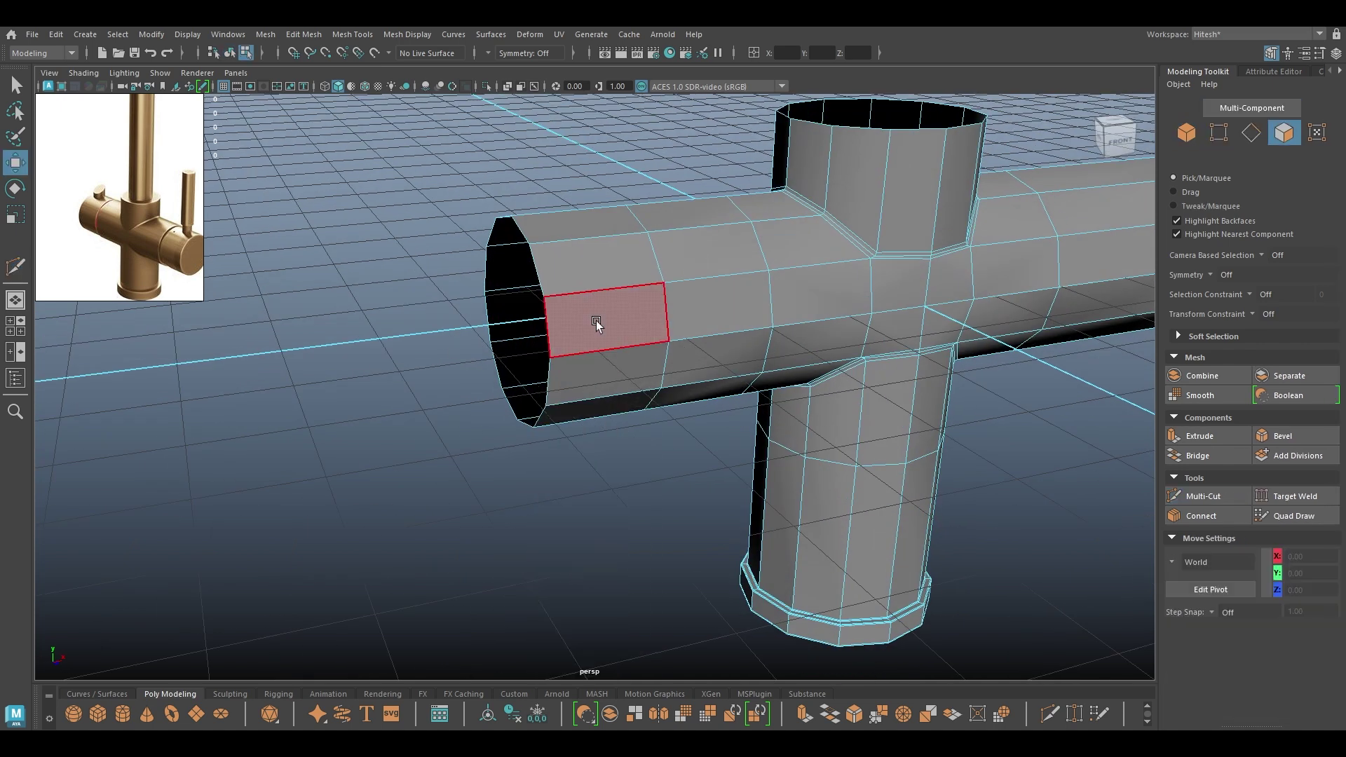
pyautogui.doubleClick(576, 267)
pyautogui.hotkey('ctrl', 'e')
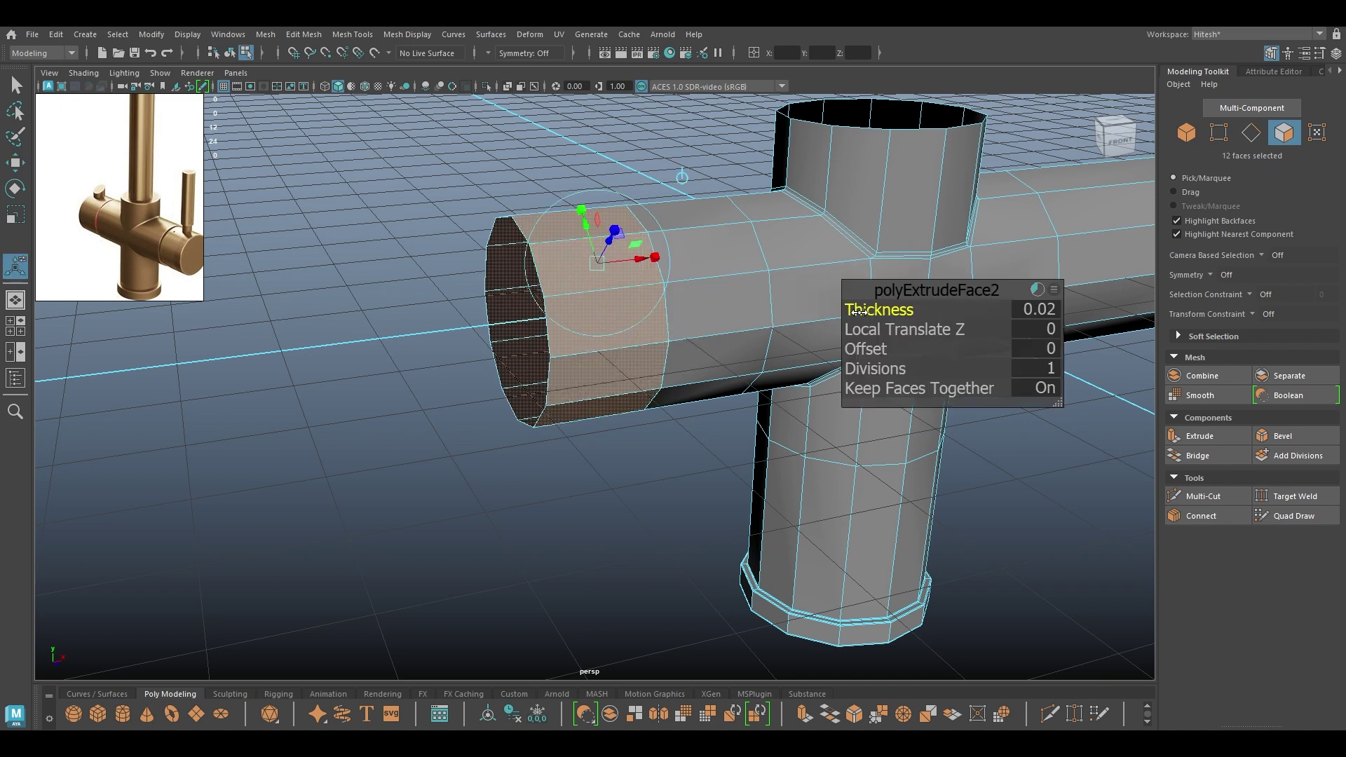
pyautogui.moveTo(867, 312); pyautogui.dragTo(880, 312)
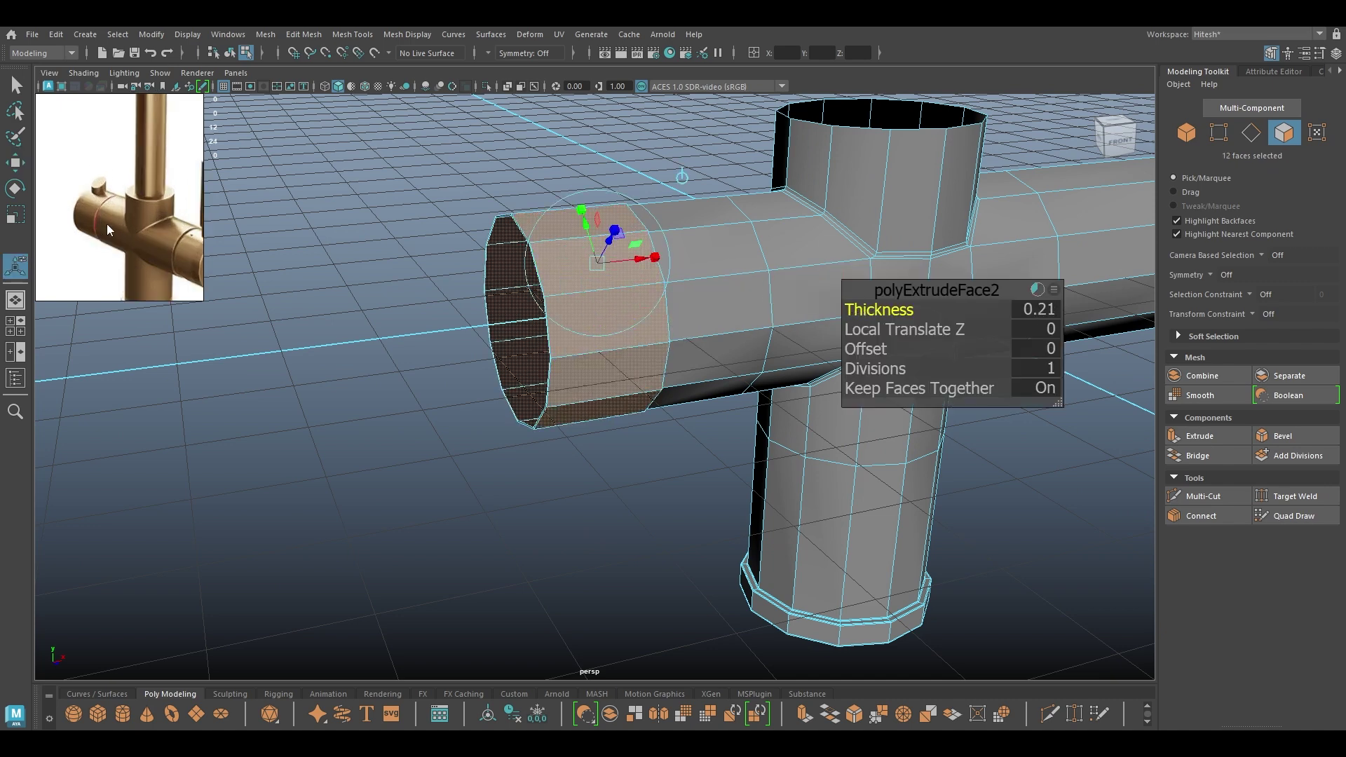
pyautogui.keyDown('alt'); pyautogui.moveTo(484, 277); pyautogui.dragTo(437, 279); pyautogui.keyUp('alt')
pyautogui.keyDown('alt'); pyautogui.moveTo(466, 278); pyautogui.dragTo(519, 284, button='middle'); pyautogui.keyUp('alt')
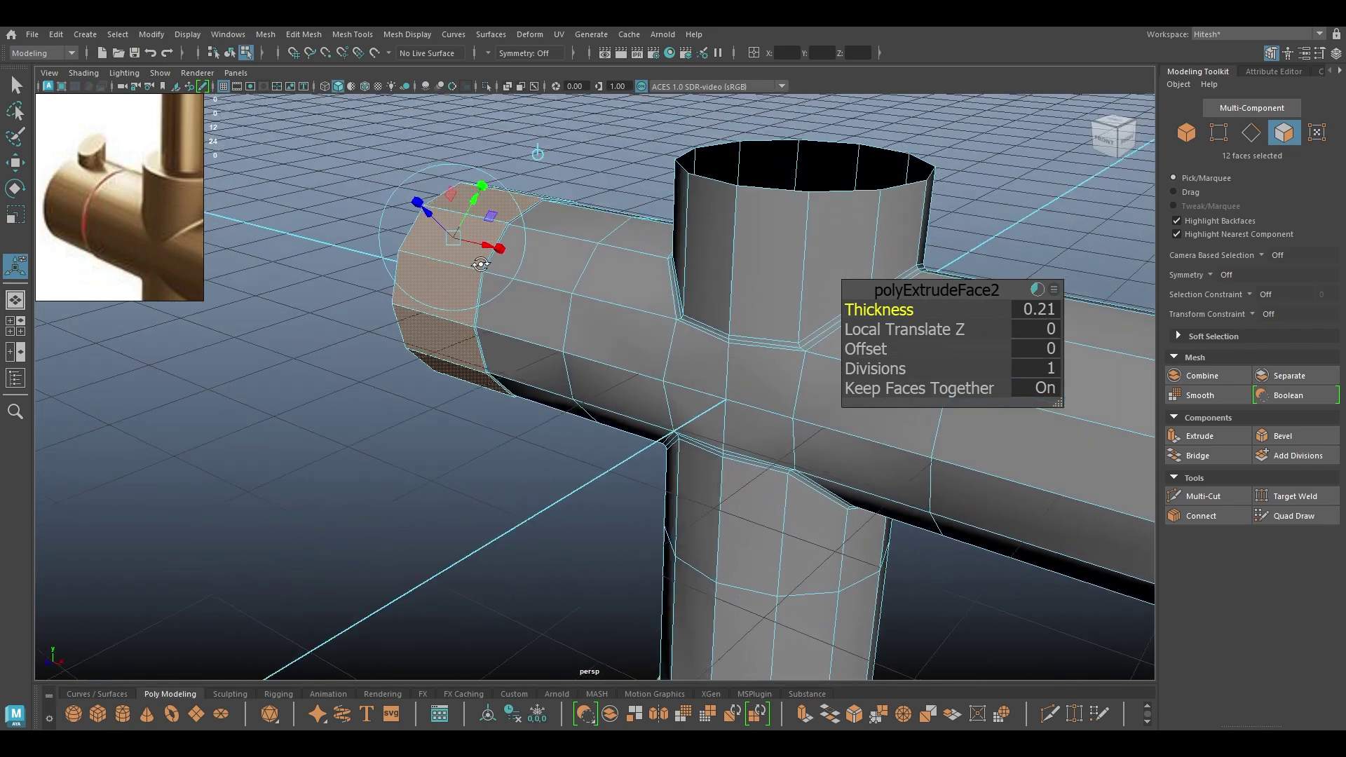
pyautogui.keyDown('alt'); pyautogui.moveTo(520, 284); pyautogui.dragTo(653, 308, button='right'); pyautogui.keyUp('alt')
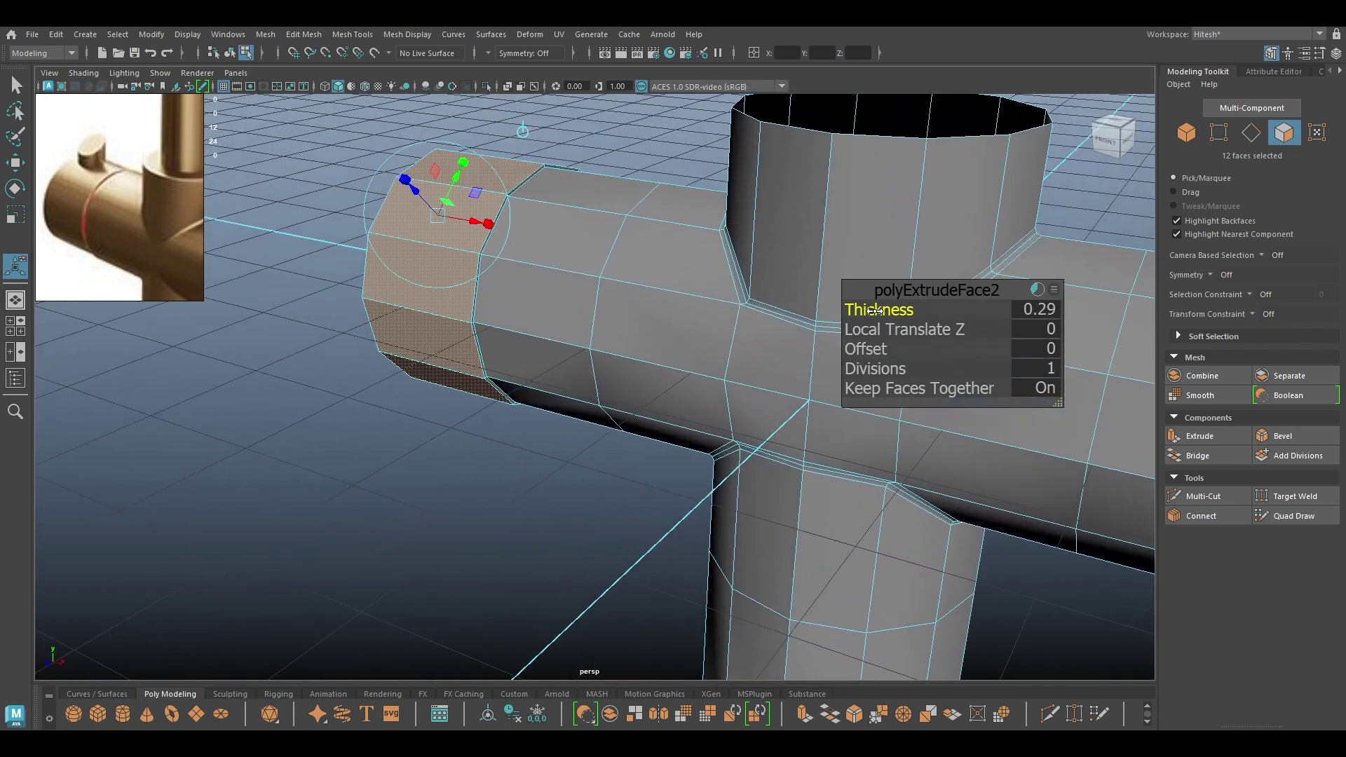
pyautogui.press('w')
# Extrude the open border edges of the left arm's end inward by scaling them down uniformly
pyautogui.keyDown('alt'); pyautogui.moveTo(460, 171); pyautogui.dragTo(317, 209); pyautogui.keyUp('alt')
pyautogui.moveTo(317, 209); pyautogui.dragTo(314, 184, button='right')
pyautogui.keyDown('alt'); pyautogui.moveTo(377, 178); pyautogui.dragTo(528, 262); pyautogui.keyUp('alt')
pyautogui.press('r')
pyautogui.keyDown('shift'); pyautogui.moveTo(571, 380); pyautogui.dragTo(494, 403); pyautogui.keyUp('shift')
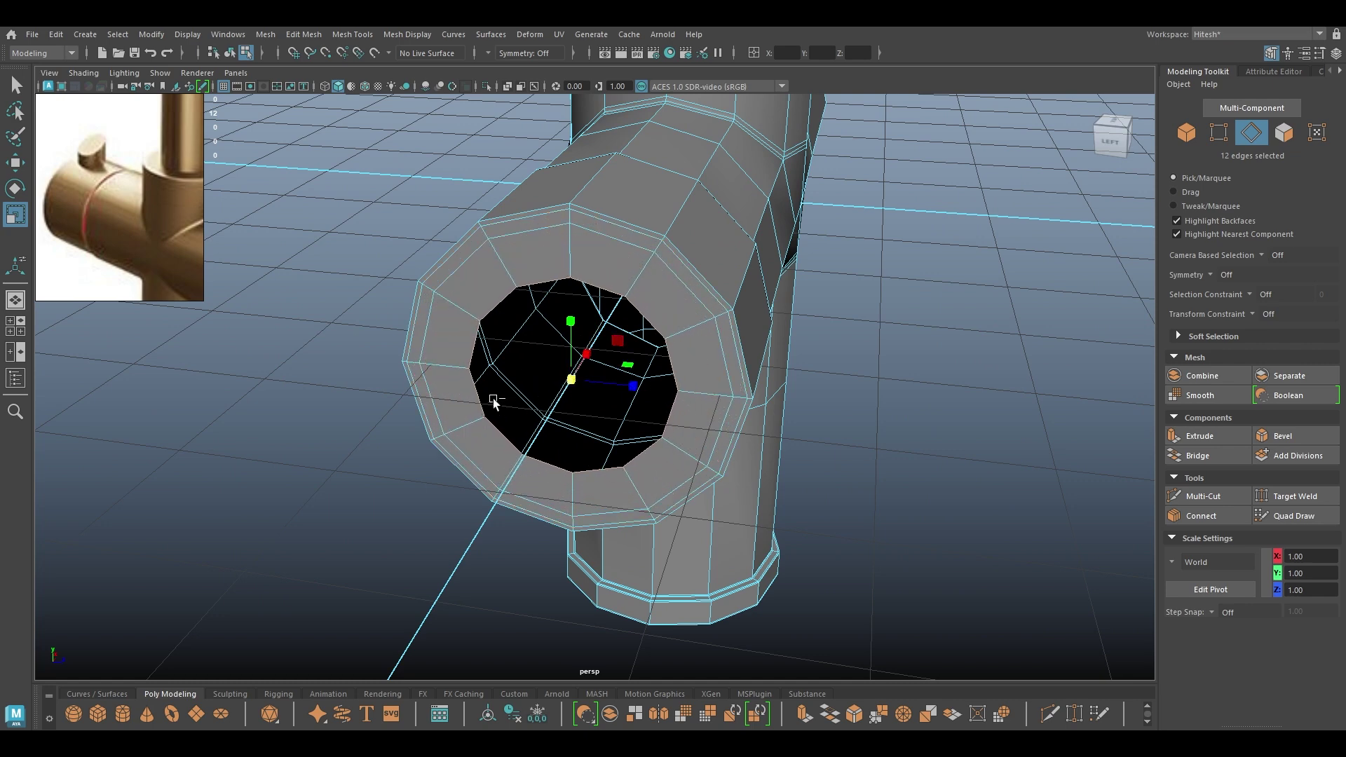
# Close the left arm's end opening and clear the inner edges so that a single face fills the area within the rim
pyautogui.press('w')
pyautogui.keyDown('shift'); pyautogui.moveTo(471, 344); pyautogui.dragTo(470, 227, button='right'); pyautogui.keyUp('shift')
pyautogui.keyDown('alt'); pyautogui.moveTo(470, 226); pyautogui.dragTo(461, 349); pyautogui.keyUp('alt')
pyautogui.moveTo(460, 345); pyautogui.dragTo(429, 310, button='right')
pyautogui.moveTo(405, 319)
pyautogui.mouseDown()
pyautogui.moveTo(498, 367)
pyautogui.moveTo(330, 393)
pyautogui.moveTo(386, 400)
pyautogui.mouseUp()
pyautogui.keyDown('shift'); pyautogui.moveTo(441, 408); pyautogui.dragTo(372, 439, button='right'); pyautogui.keyUp('shift')
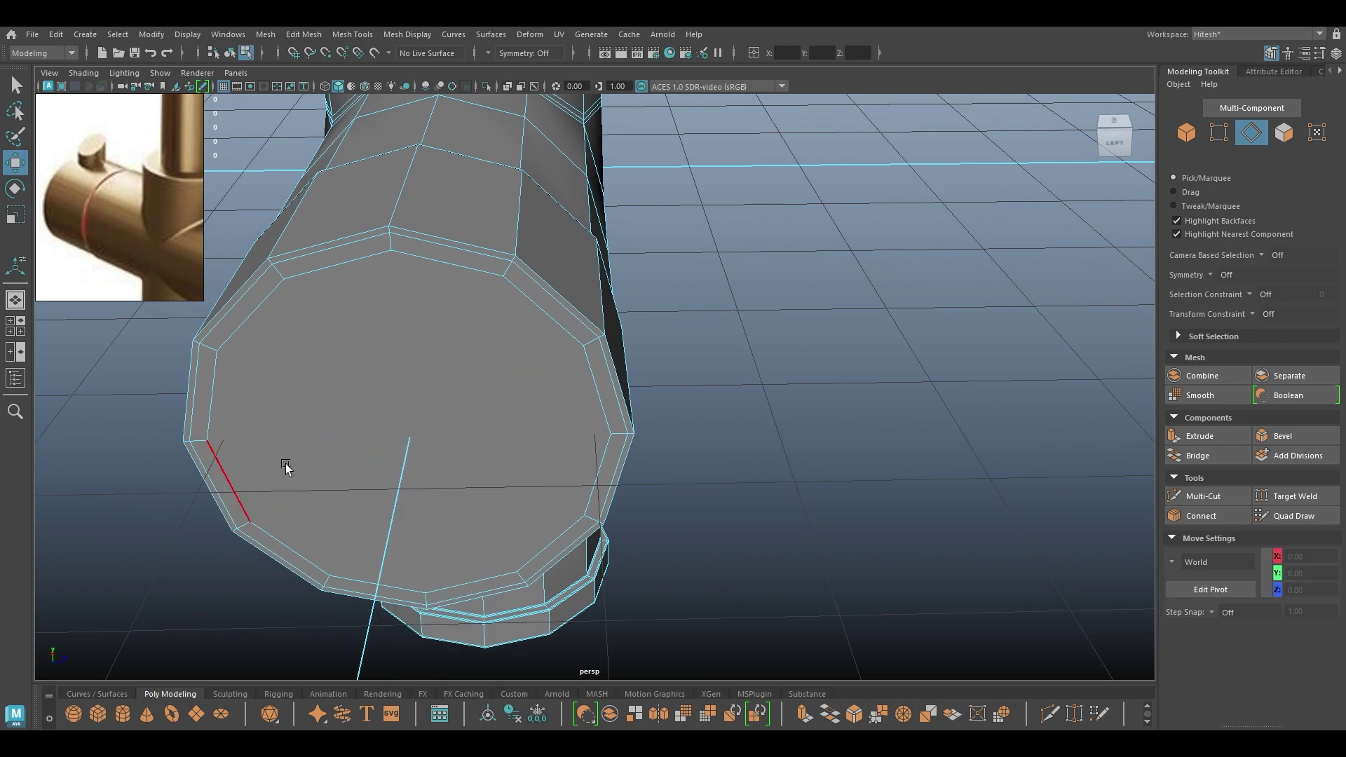
# Connect three pairs of opposite inner rim vertices with parallel horizontal edges across the left arm's end cap
pyautogui.keyDown('alt'); pyautogui.moveTo(204, 491); pyautogui.dragTo(372, 378); pyautogui.keyUp('alt')
pyautogui.moveTo(349, 288); pyautogui.dragTo(283, 286, button='right')
pyautogui.click(275, 242)
pyautogui.keyDown('shift'); pyautogui.click(678, 236); pyautogui.keyUp('shift')
pyautogui.keyDown('shift'); pyautogui.moveTo(634, 243); pyautogui.dragTo(621, 365, button='right'); pyautogui.keyUp('shift')
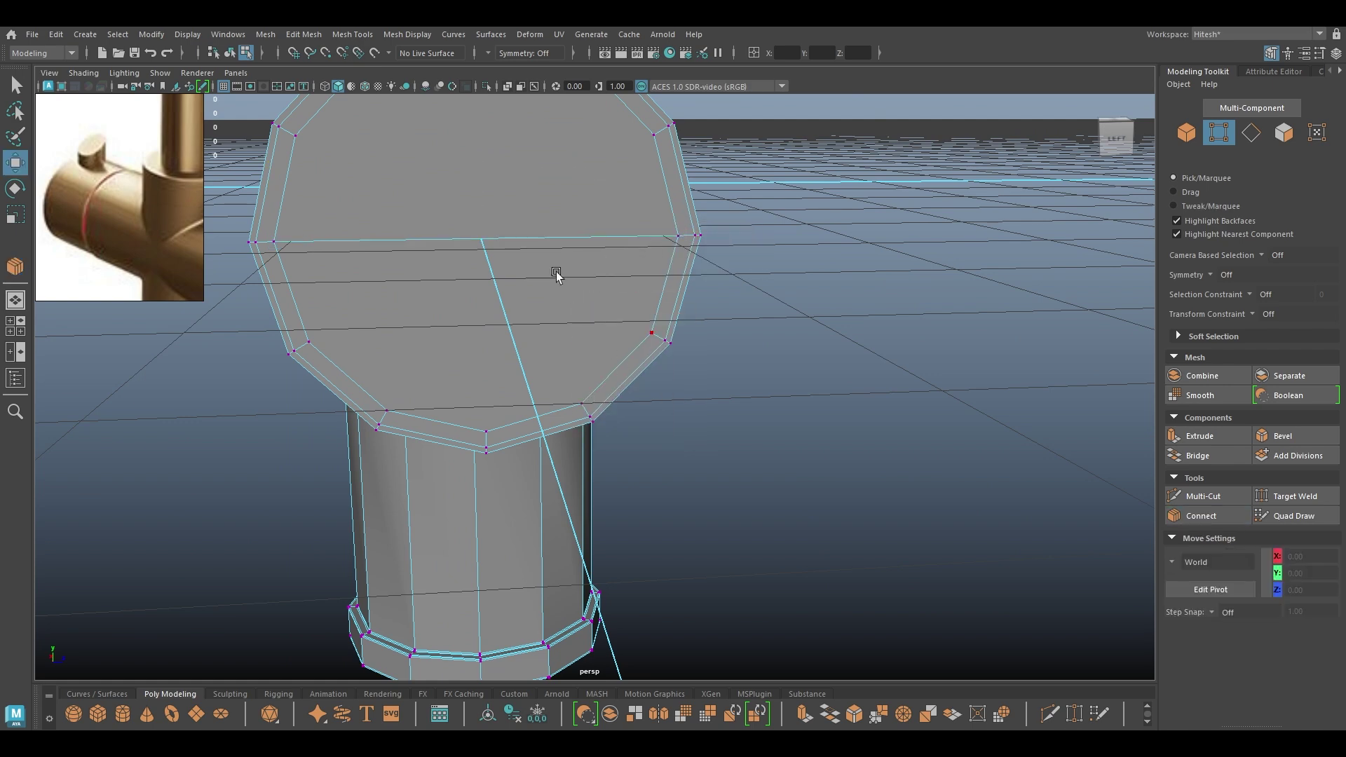
pyautogui.keyDown('alt'); pyautogui.moveTo(556, 274); pyautogui.dragTo(444, 355); pyautogui.keyUp('alt')
pyautogui.press('w')
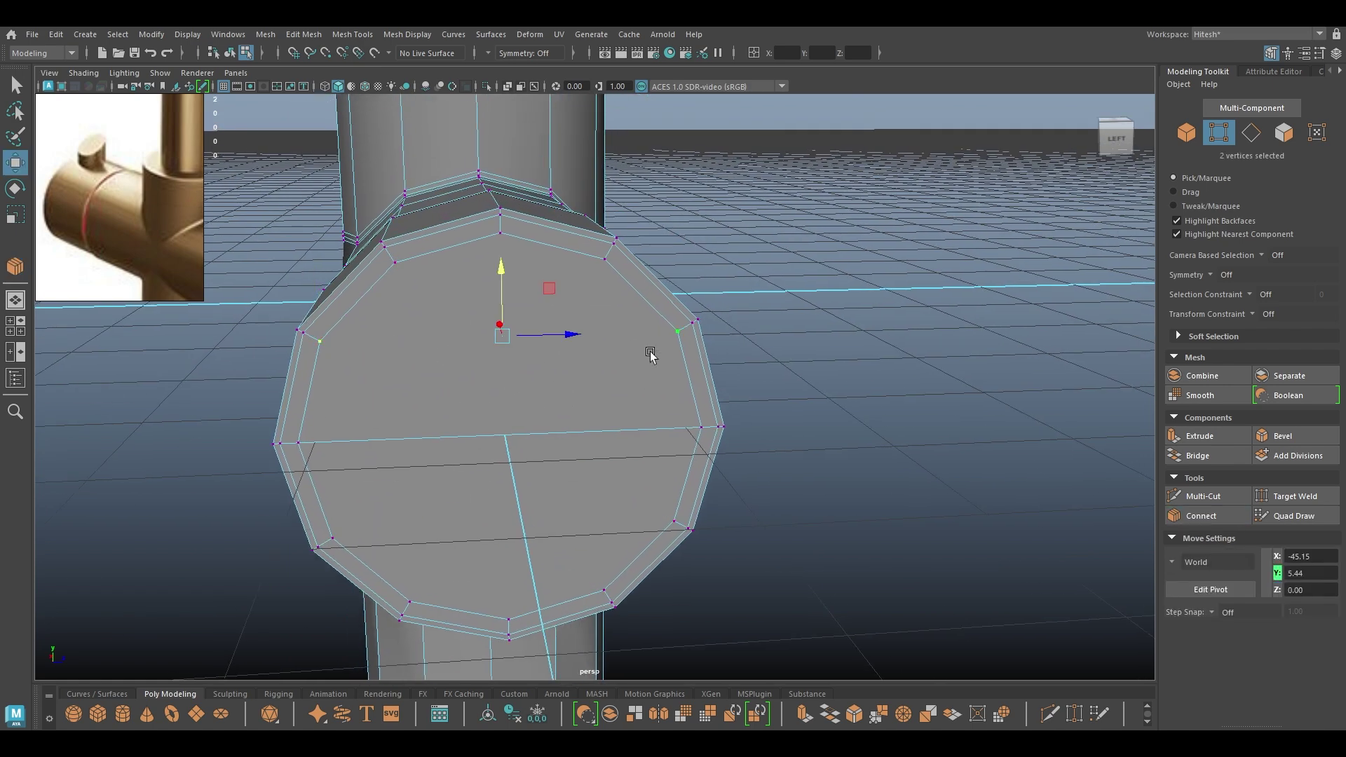
pyautogui.press('g')
pyautogui.click(335, 536)
pyautogui.keyDown('shift'); pyautogui.click(676, 522); pyautogui.keyUp('shift')
pyautogui.press('g')
pyautogui.press('w')
# Cut a vertical edge through the end cap from its topmost to its bottommost inner rim vertex with Multi-Cut
pyautogui.click(500, 594)
pyautogui.keyDown('shift'); pyautogui.moveTo(557, 465); pyautogui.dragTo(470, 461, button='right'); pyautogui.keyUp('shift')
pyautogui.click(501, 233)
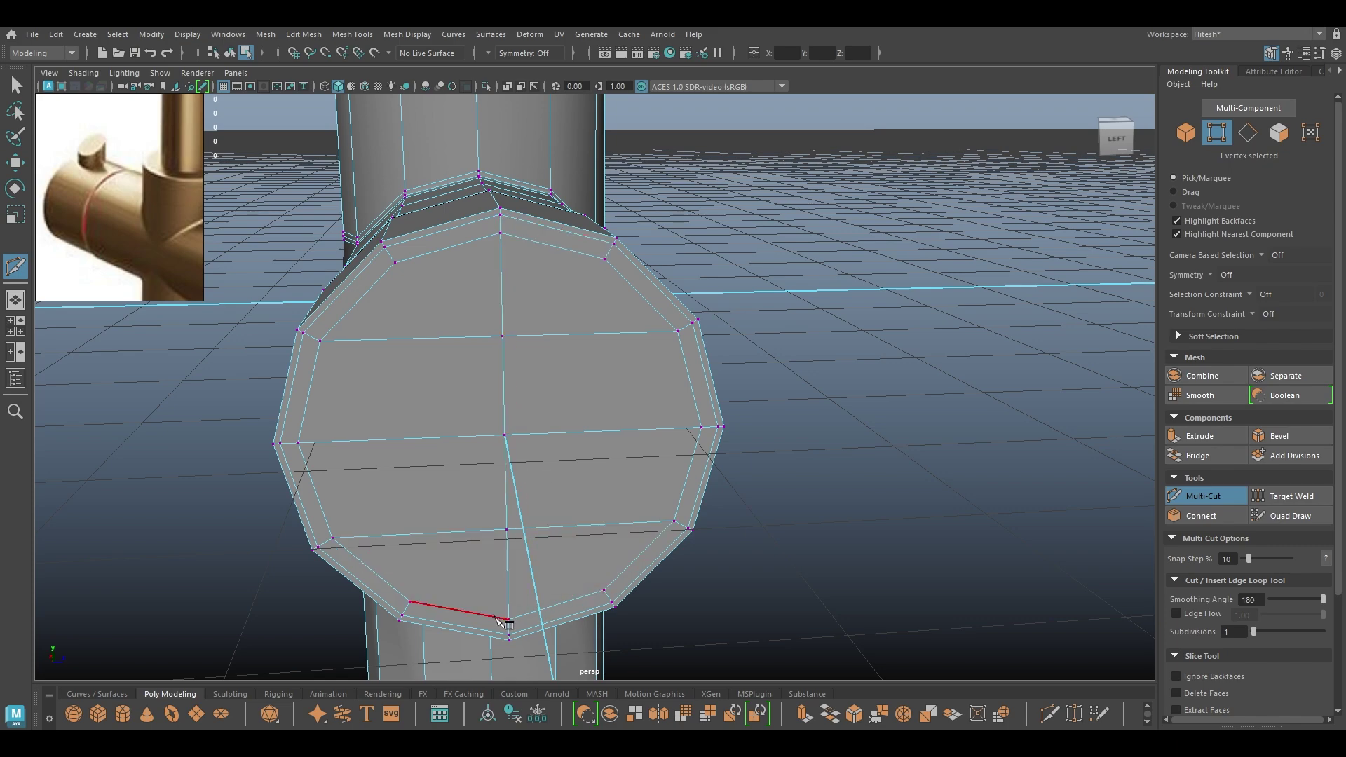
pyautogui.click(506, 620)
pyautogui.press('w')
pyautogui.keyDown('alt'); pyautogui.moveTo(511, 444); pyautogui.dragTo(448, 390); pyautogui.keyUp('alt')
pyautogui.moveTo(449, 331); pyautogui.dragTo(518, 311, button='right')
pyautogui.keyDown('alt'); pyautogui.moveTo(518, 310); pyautogui.dragTo(641, 370); pyautogui.keyUp('alt')
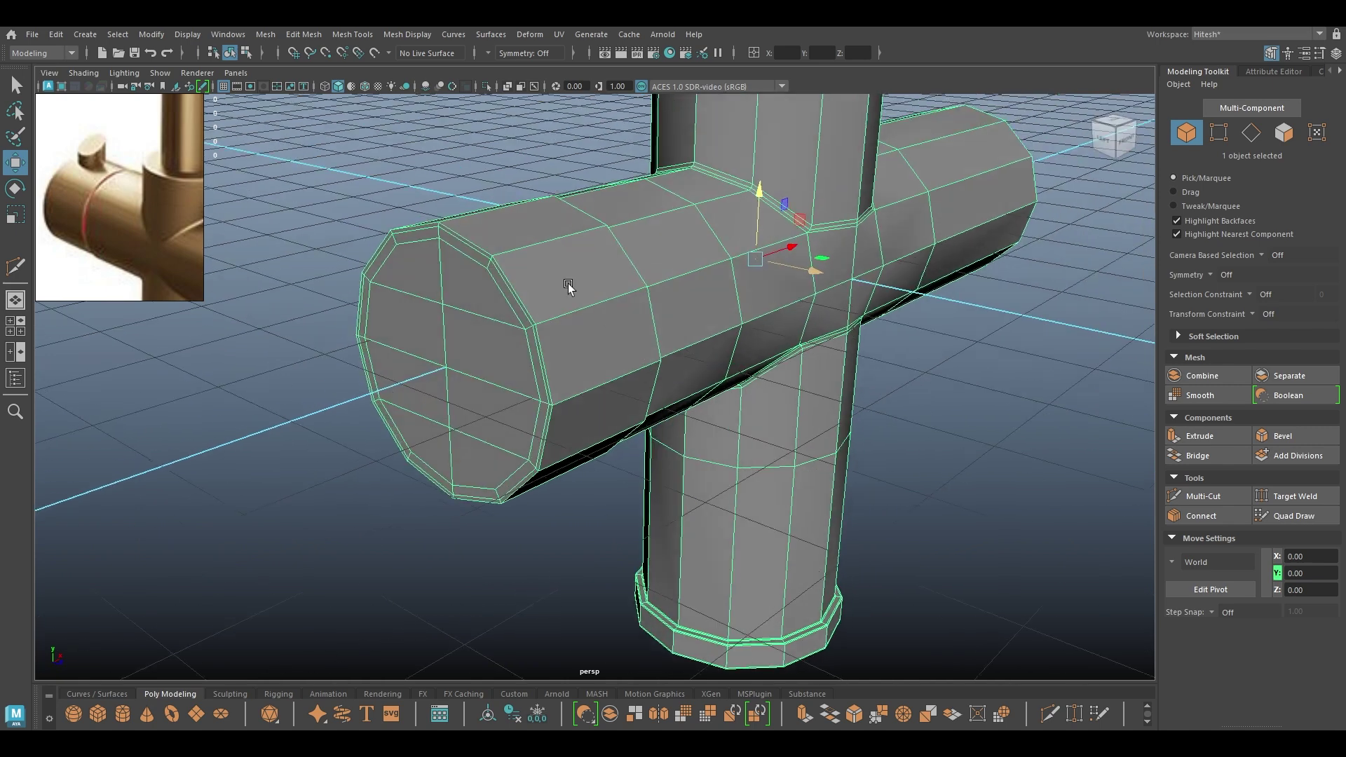
# Bevel the end rim loop and the step loops of the left sleeve with 1 segment and Chamfer off, adjusting the fraction
pyautogui.keyDown('alt'); pyautogui.moveTo(568, 284); pyautogui.dragTo(473, 363); pyautogui.keyUp('alt')
pyautogui.moveTo(473, 351); pyautogui.dragTo(316, 323, button='right')
pyautogui.doubleClick(477, 258)
pyautogui.moveTo(436, 255); pyautogui.dragTo(430, 209, button='right')
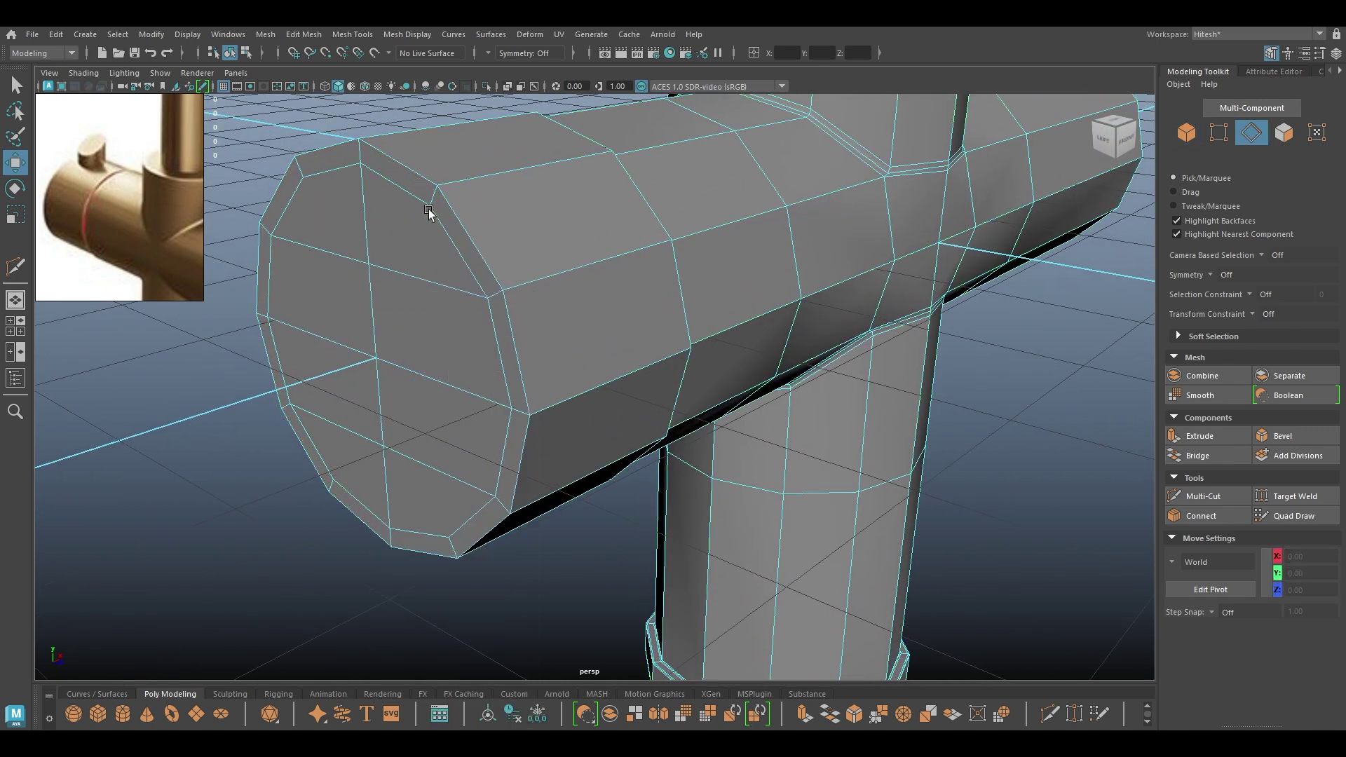
pyautogui.doubleClick(456, 218)
pyautogui.keyDown('alt'); pyautogui.moveTo(526, 267); pyautogui.dragTo(367, 237); pyautogui.keyUp('alt')
pyautogui.keyDown('alt'); pyautogui.moveTo(366, 238); pyautogui.dragTo(503, 233, button='right'); pyautogui.keyUp('alt')
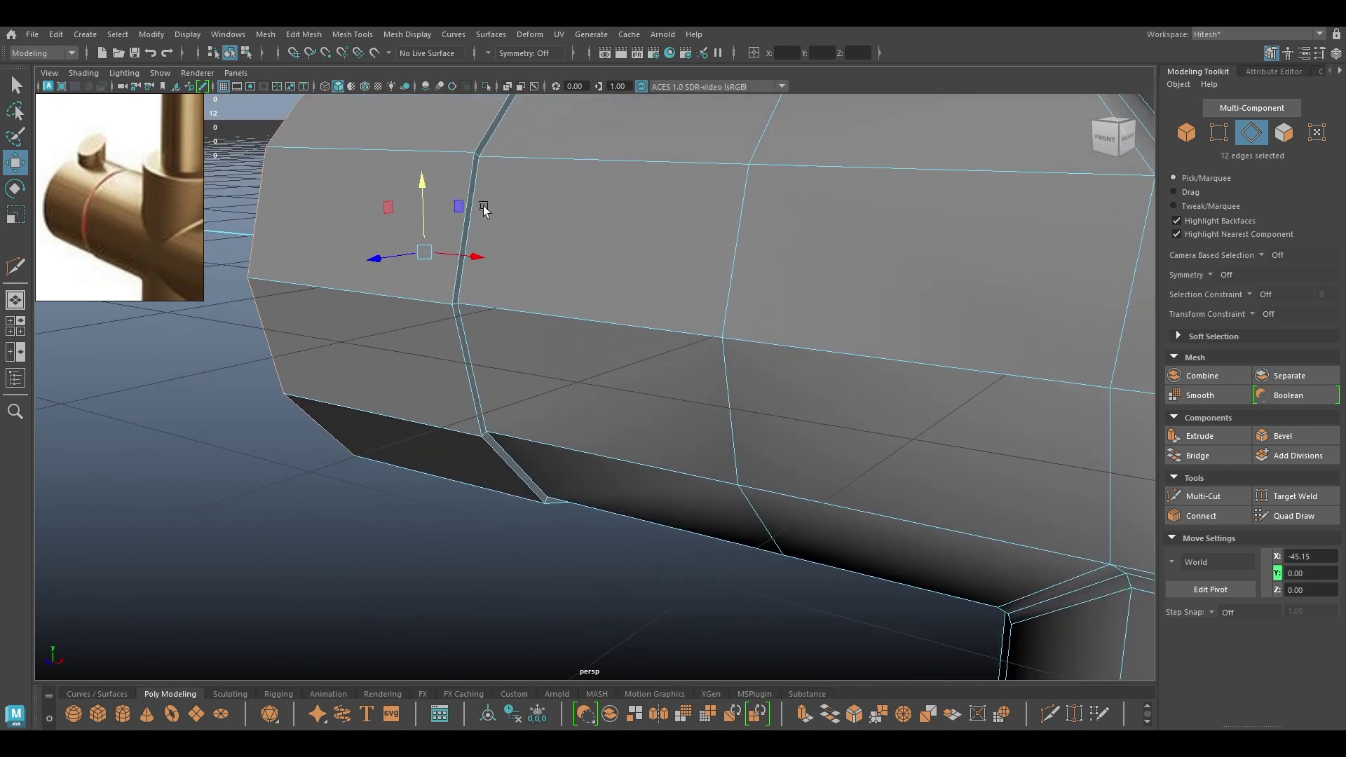
pyautogui.keyDown('shift'); pyautogui.doubleClick(467, 182); pyautogui.keyUp('shift')
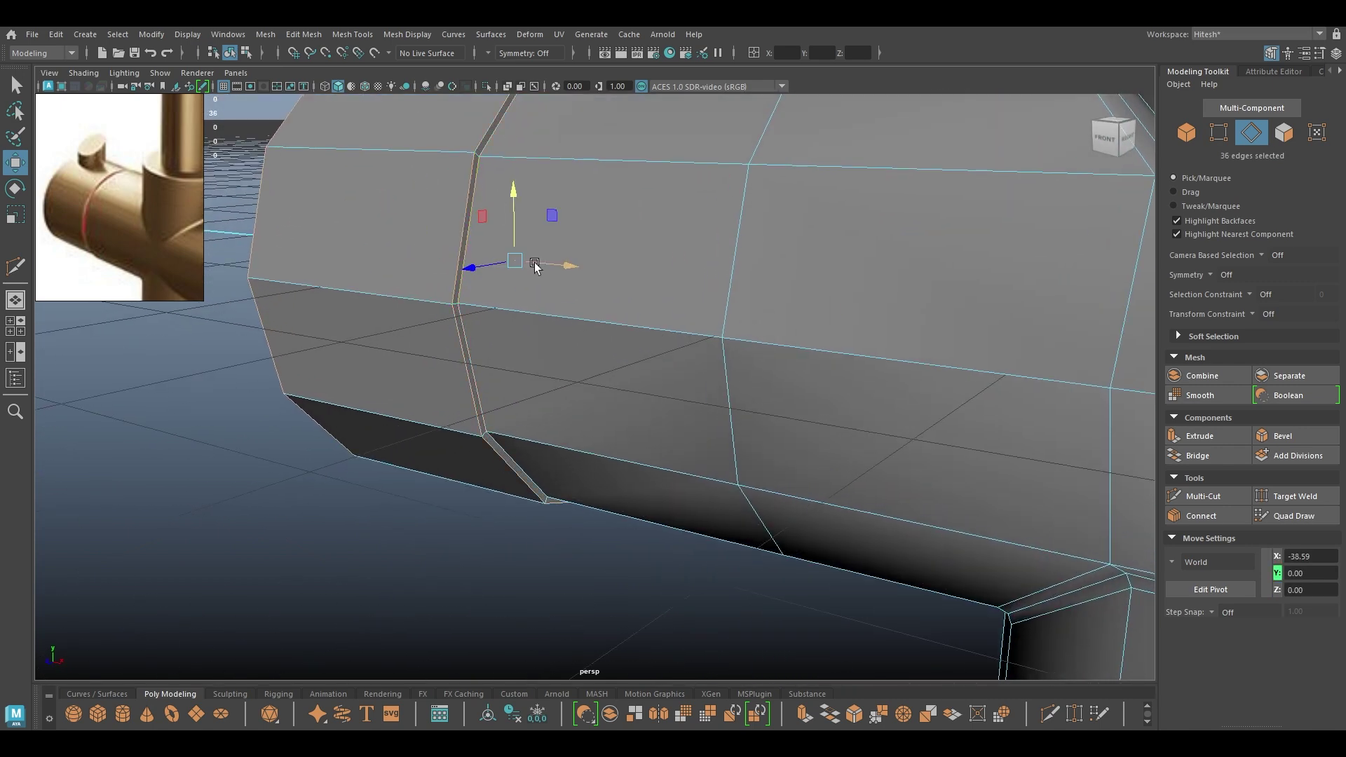
pyautogui.hotkey('ctrl', 'b')
pyautogui.keyDown('alt'); pyautogui.moveTo(555, 305); pyautogui.dragTo(855, 460); pyautogui.keyUp('alt')
pyautogui.click(886, 411)
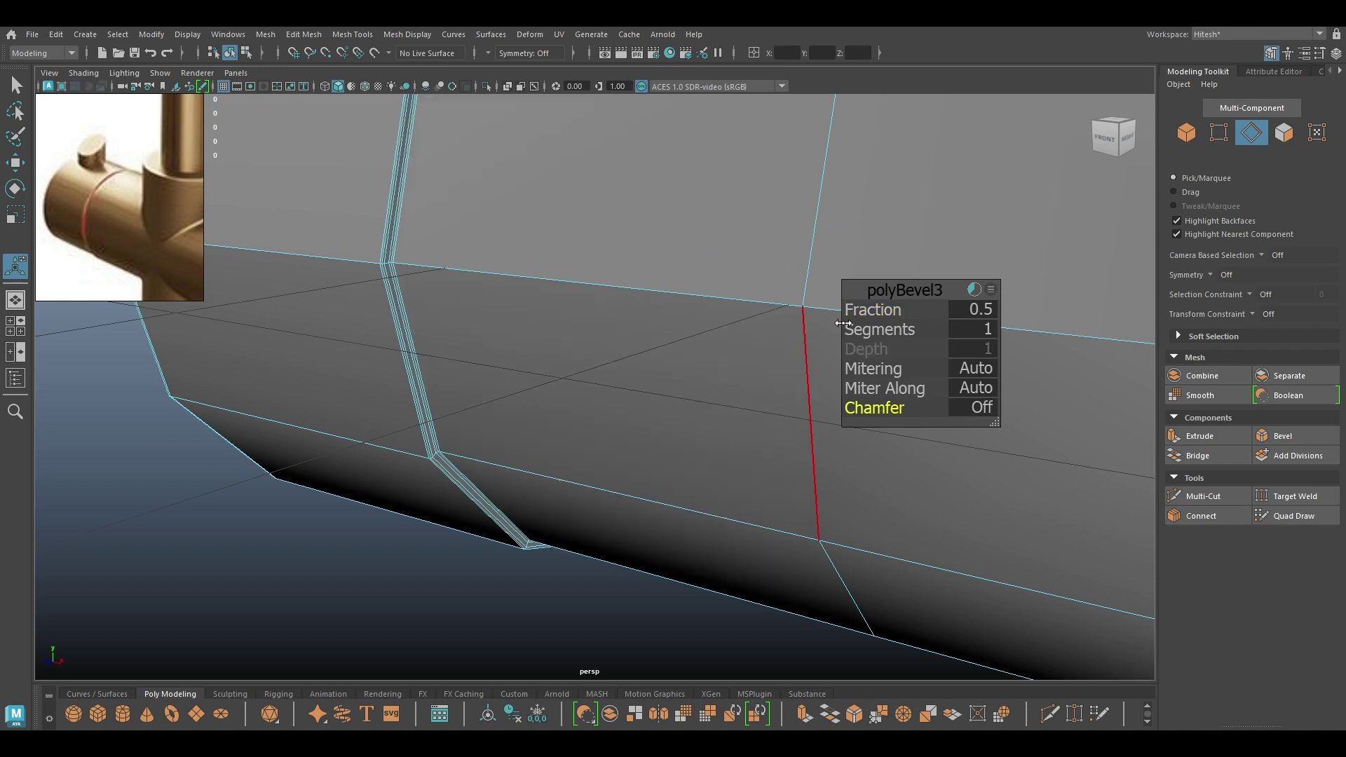
pyautogui.moveTo(877, 309); pyautogui.dragTo(874, 309)
pyautogui.press('w')
# Inspect the left sleeve and its end cap in smoothed preview and return to the unsmoothed display
pyautogui.moveTo(578, 372)
pyautogui.keyDown('alt'); pyautogui.mouseDown()
pyautogui.moveTo(668, 373)
pyautogui.moveTo(589, 372)
pyautogui.mouseUp(); pyautogui.keyUp('alt')
pyautogui.moveTo(584, 349); pyautogui.dragTo(673, 302, button='right')
pyautogui.press('3')
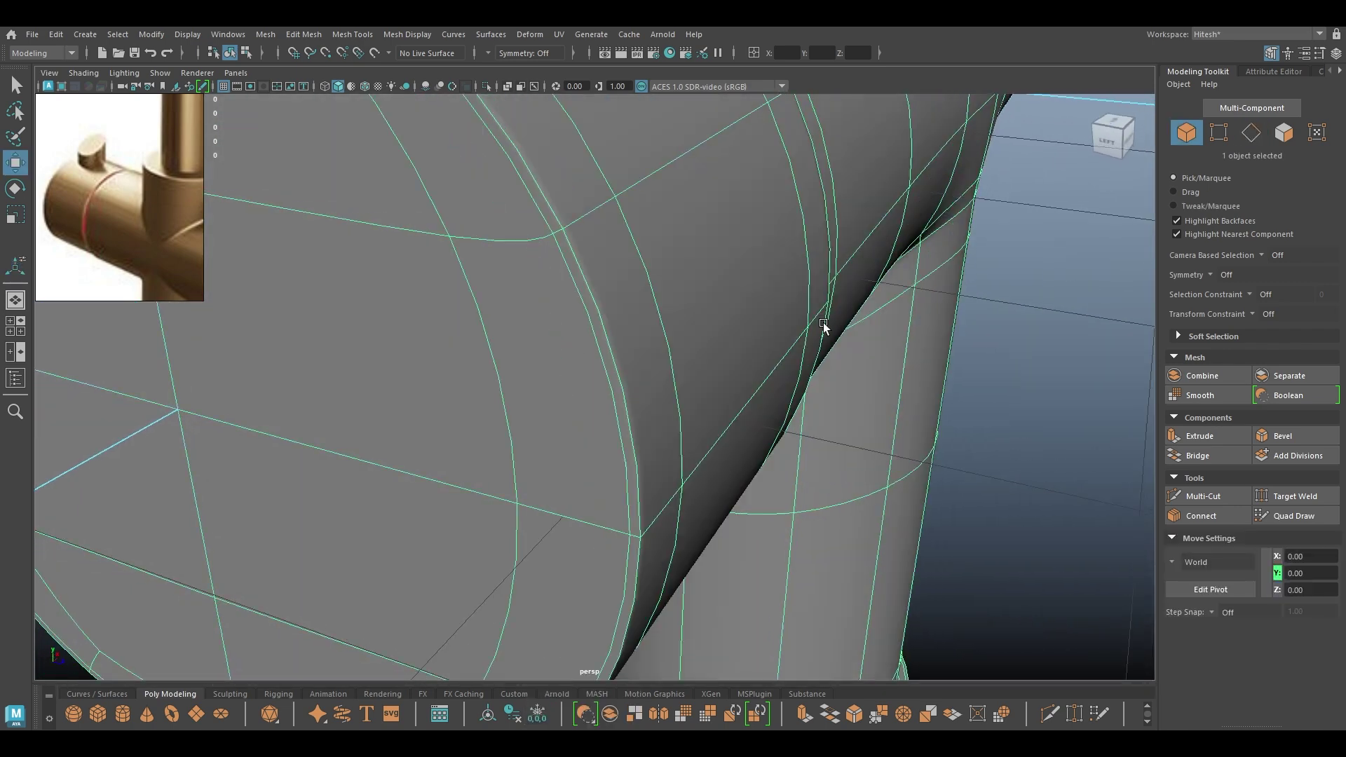
pyautogui.click(985, 427)
pyautogui.keyDown('alt'); pyautogui.moveTo(986, 427); pyautogui.dragTo(839, 285, button='right'); pyautogui.keyUp('alt')
pyautogui.keyDown('alt'); pyautogui.moveTo(840, 285); pyautogui.dragTo(77, 200); pyautogui.keyUp('alt')
pyautogui.click(593, 345)
pyautogui.press('1')
# Add an edge loop around the middle of the left sleeve and bevel it into three parallel loops
pyautogui.keyDown('alt'); pyautogui.moveTo(678, 338); pyautogui.dragTo(670, 310); pyautogui.keyUp('alt')
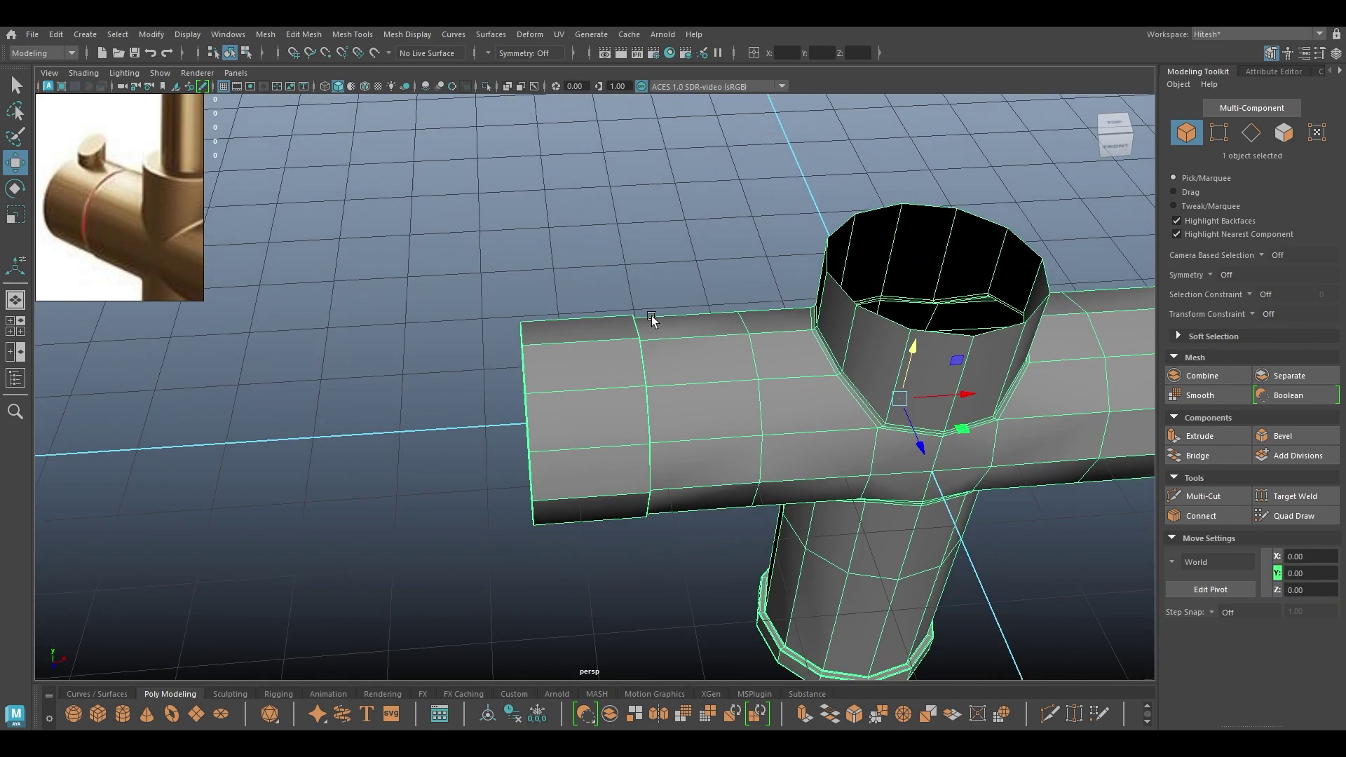
pyautogui.keyDown('alt'); pyautogui.moveTo(671, 309); pyautogui.dragTo(640, 439, button='right'); pyautogui.keyUp('alt')
pyautogui.moveTo(601, 331); pyautogui.dragTo(621, 449, button='right')
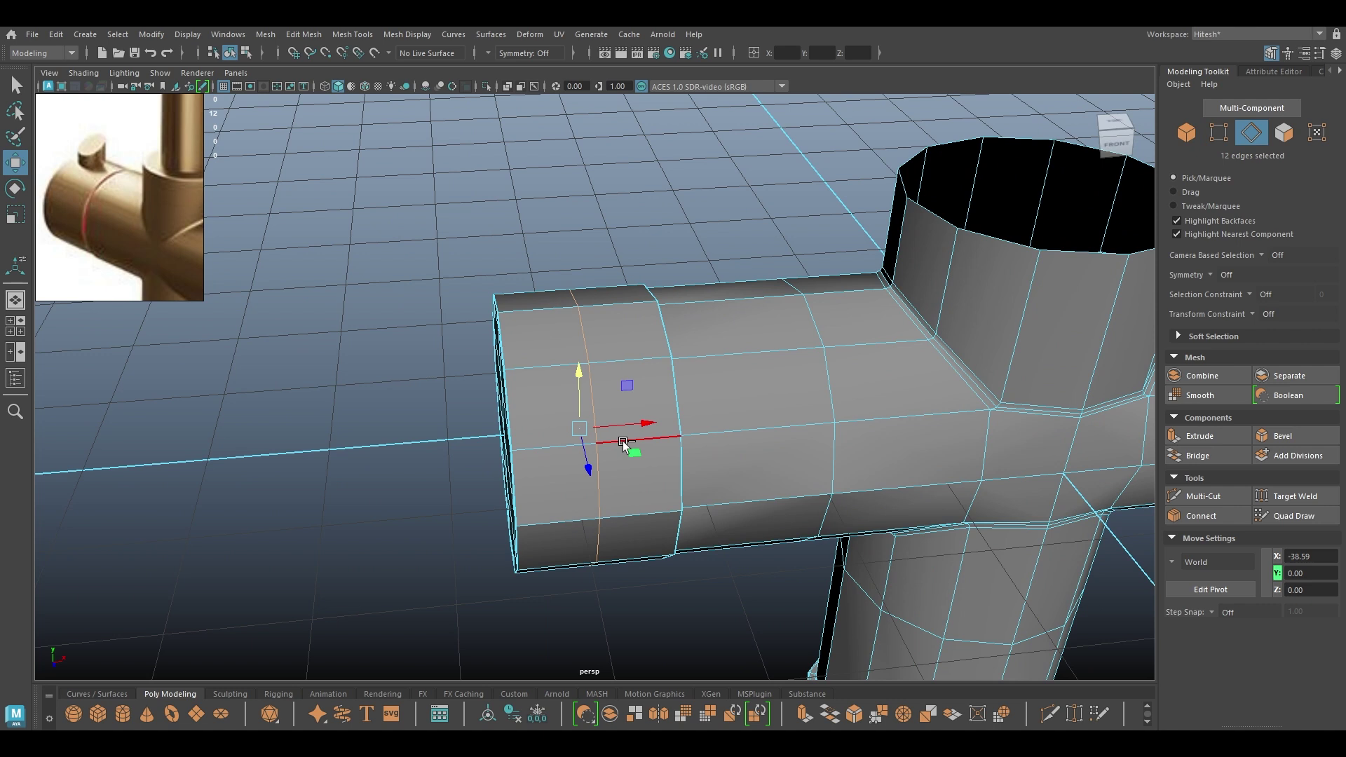
pyautogui.hotkey('ctrl', 'b')
pyautogui.moveTo(908, 331); pyautogui.dragTo(931, 331)
pyautogui.press('w')
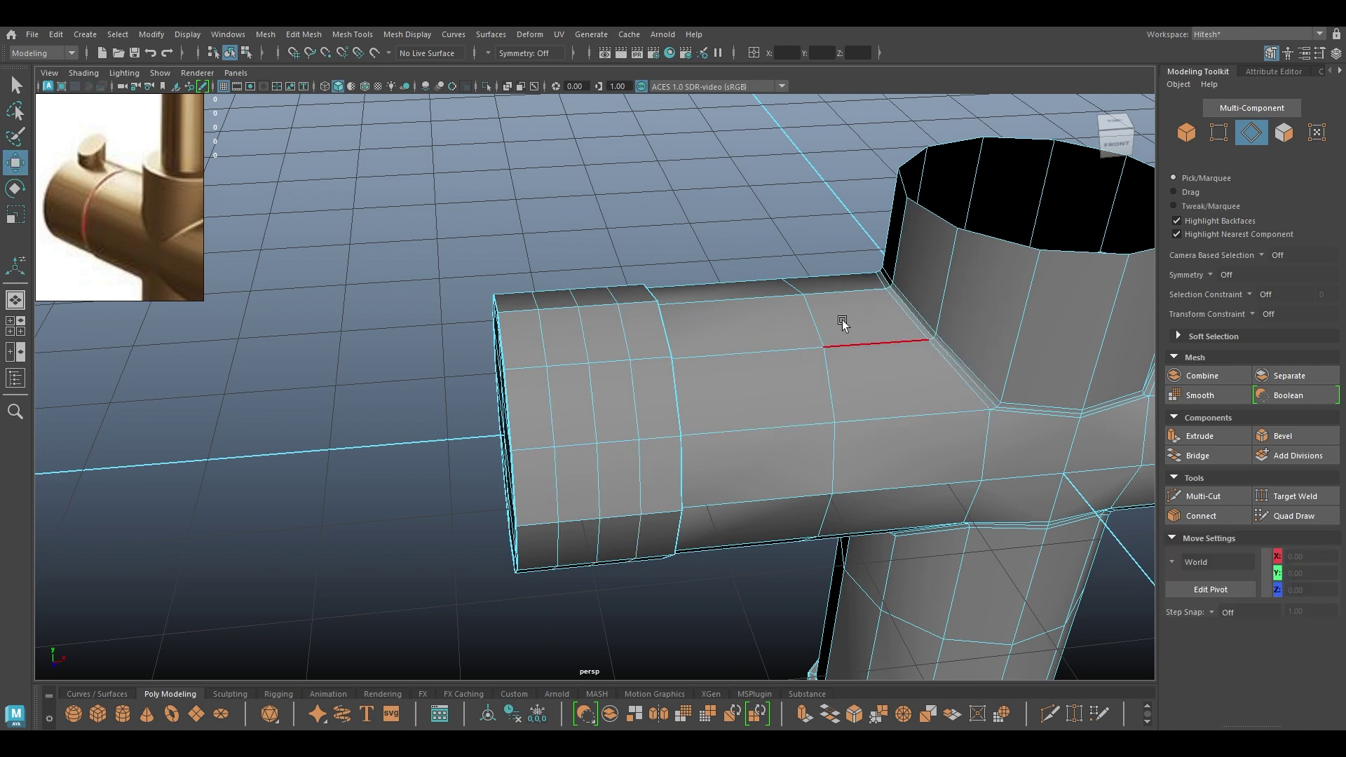
# Scale the three parallel loops on the left sleeve farther apart along the arm's length
pyautogui.doubleClick(634, 396)
pyautogui.keyDown('shift'); pyautogui.doubleClick(595, 401); pyautogui.keyUp('shift')
pyautogui.keyDown('shift'); pyautogui.doubleClick(557, 408); pyautogui.keyUp('shift')
pyautogui.press('r')
pyautogui.moveTo(646, 423); pyautogui.dragTo(552, 378)
pyautogui.press('w')
# From the top view, extrude the four central faces on top of the left sleeve with an offset of 1.78
pyautogui.press('space')
pyautogui.keyDown('alt'); pyautogui.moveTo(565, 350); pyautogui.dragTo(902, 371, button='middle'); pyautogui.keyUp('alt')
pyautogui.scroll(1, 661, 322)
pyautogui.moveTo(589, 246); pyautogui.dragTo(589, 286, button='right')
pyautogui.click(485, 352)
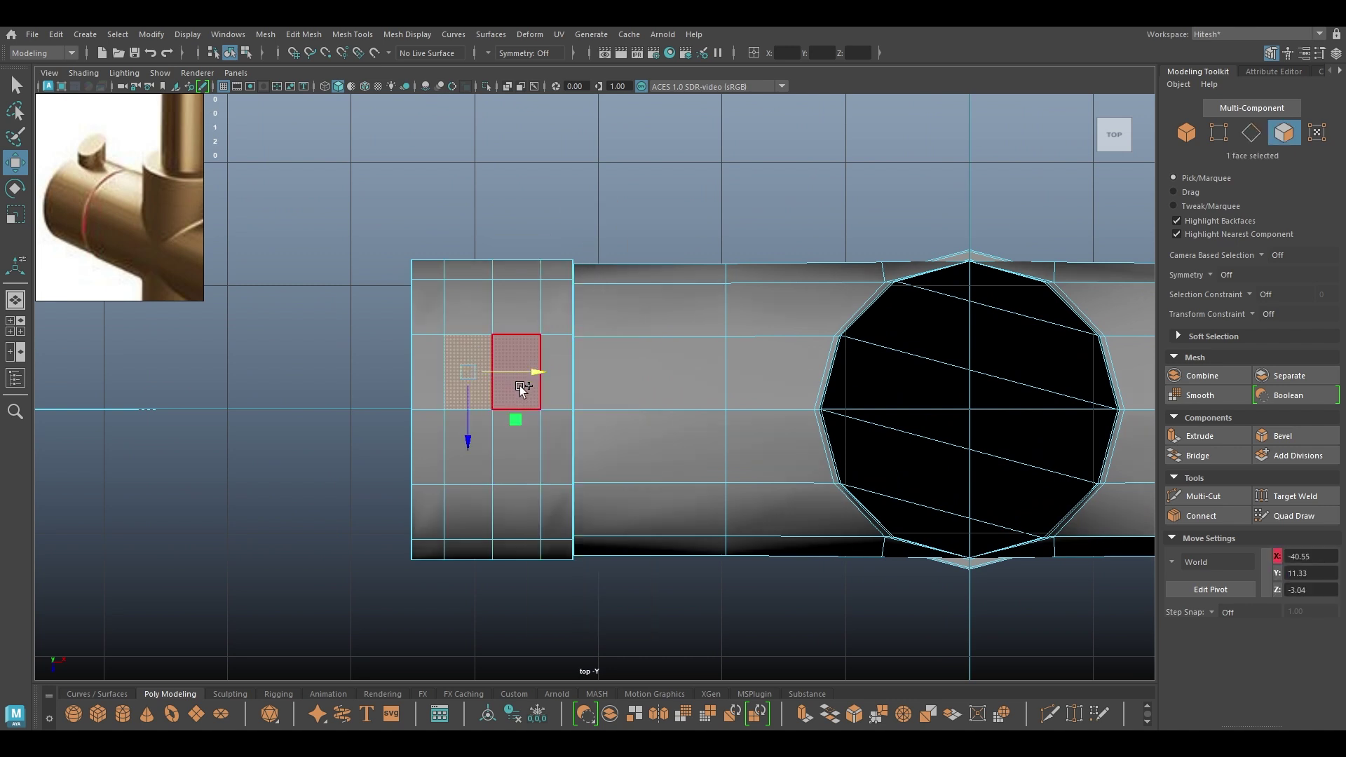
pyautogui.keyDown('shift'); pyautogui.click(520, 386); pyautogui.keyUp('shift')
pyautogui.keyDown('shift'); pyautogui.click(498, 464); pyautogui.keyUp('shift')
pyautogui.keyDown('shift'); pyautogui.click(470, 463); pyautogui.keyUp('shift')
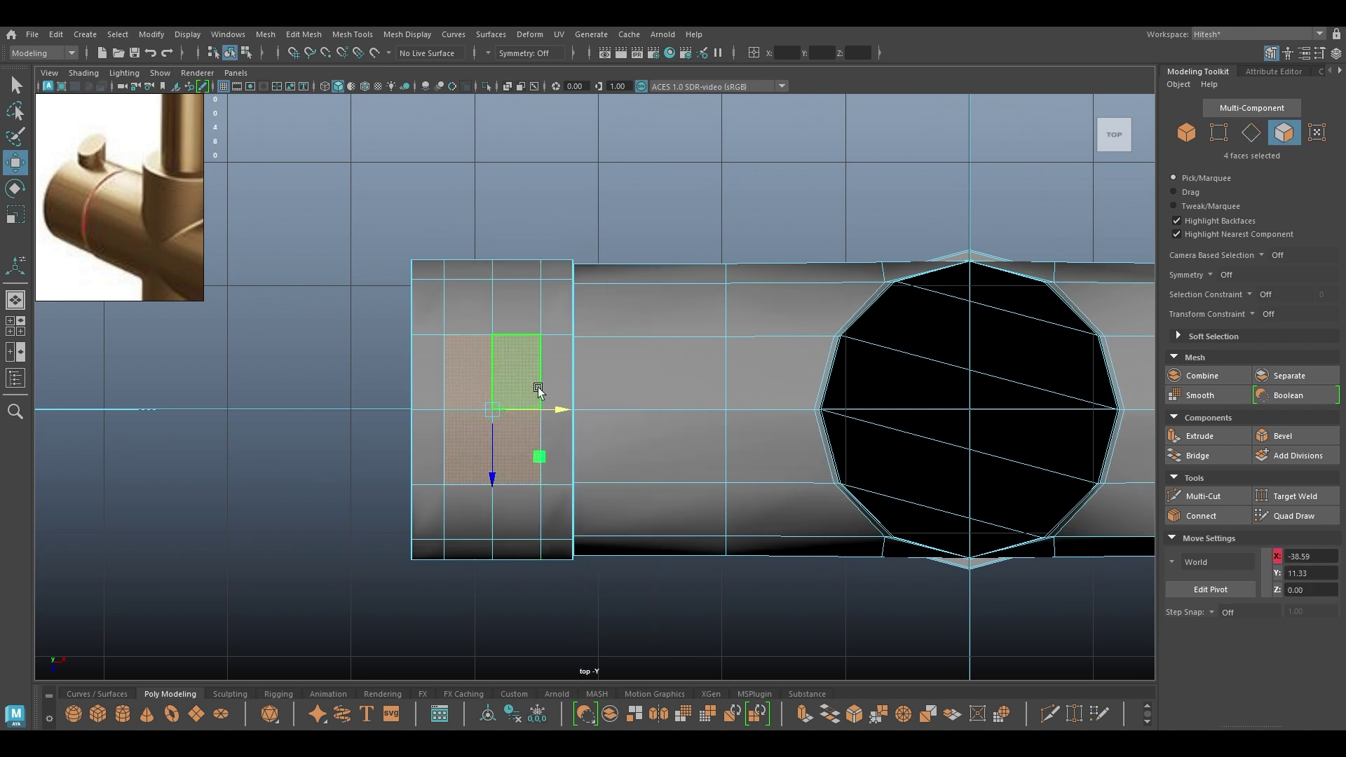
pyautogui.hotkey('ctrl', 'e')
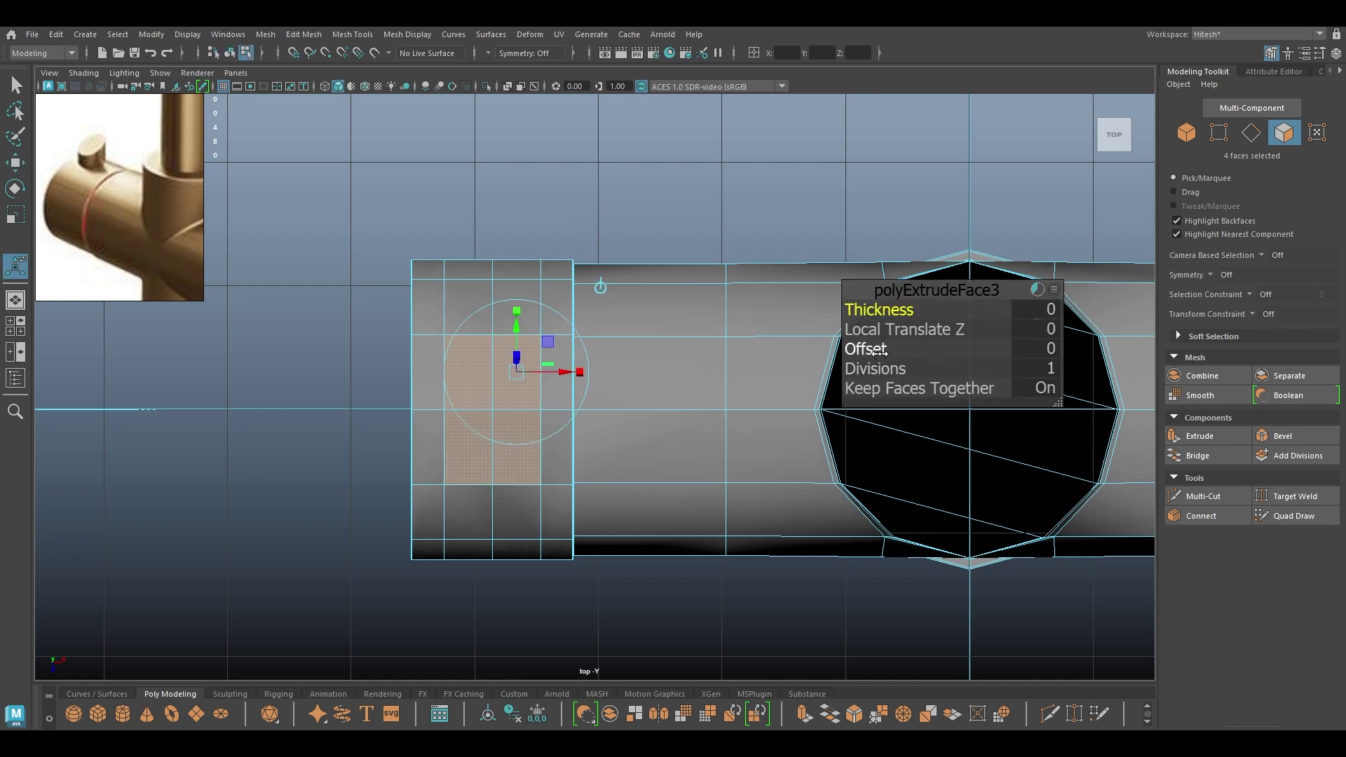
pyautogui.moveTo(876, 349)
pyautogui.mouseDown()
pyautogui.moveTo(976, 356)
pyautogui.moveTo(866, 355)
pyautogui.mouseUp()
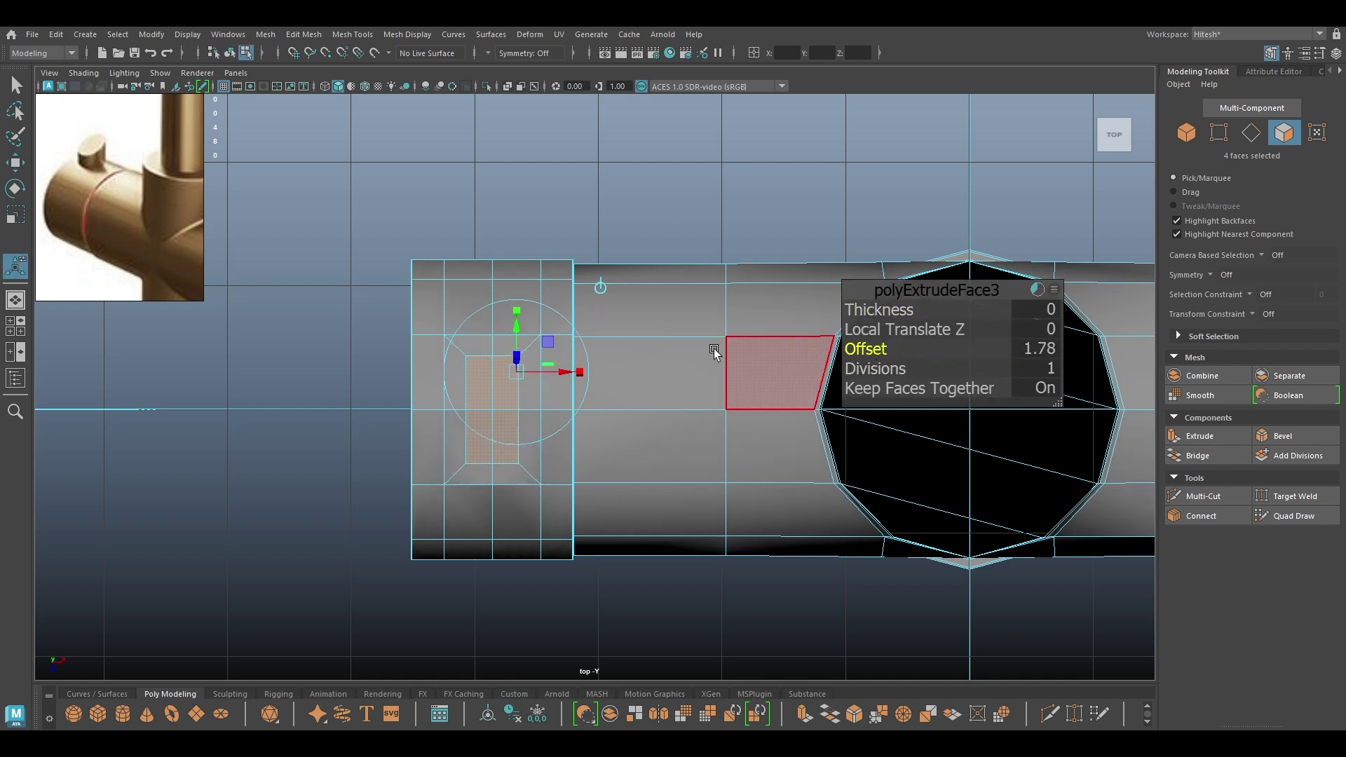
pyautogui.press('w')
# Circularize the four inset faces in the perspective view with Surface (per-vertex) alignment and a radial offset of -1.26
pyautogui.press('space')
pyautogui.press('space')
pyautogui.keyDown('alt'); pyautogui.moveTo(787, 339); pyautogui.dragTo(581, 308); pyautogui.keyUp('alt')
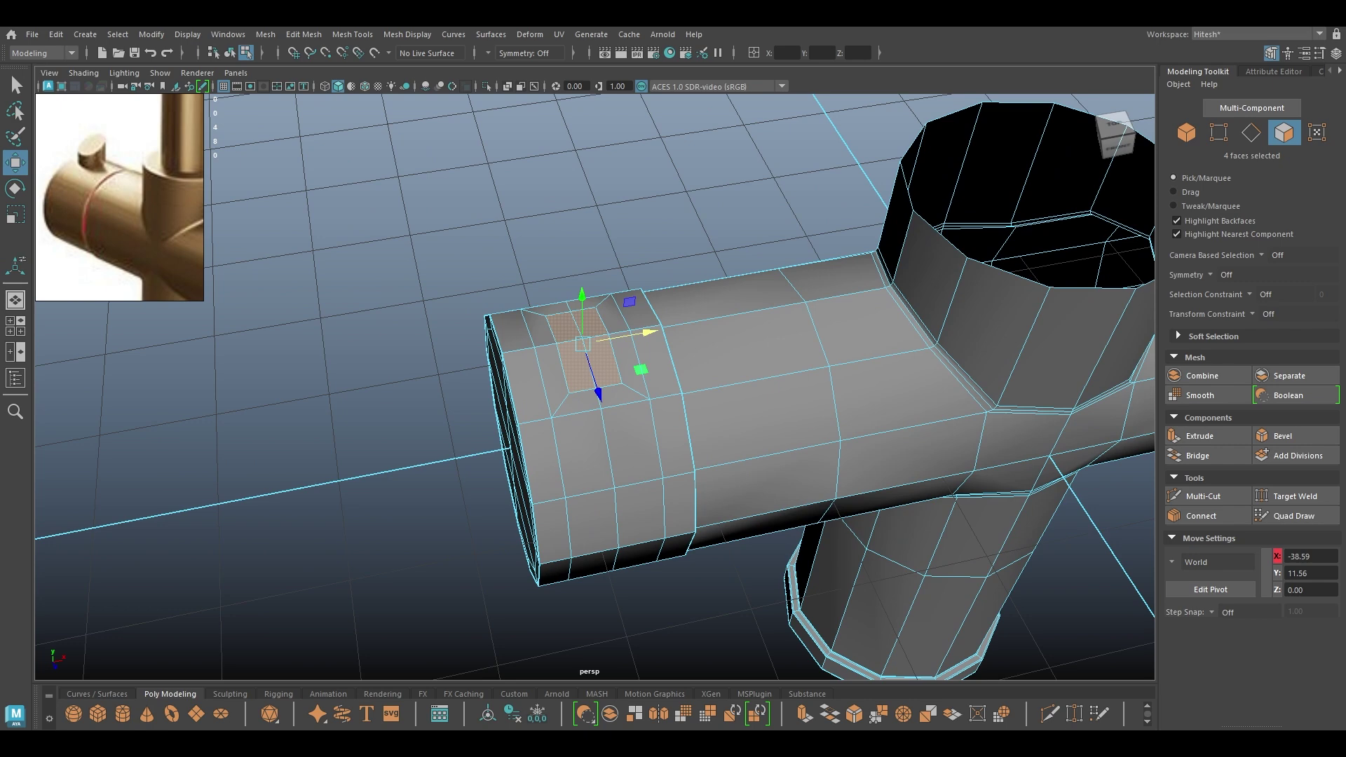
pyautogui.click(302, 32)
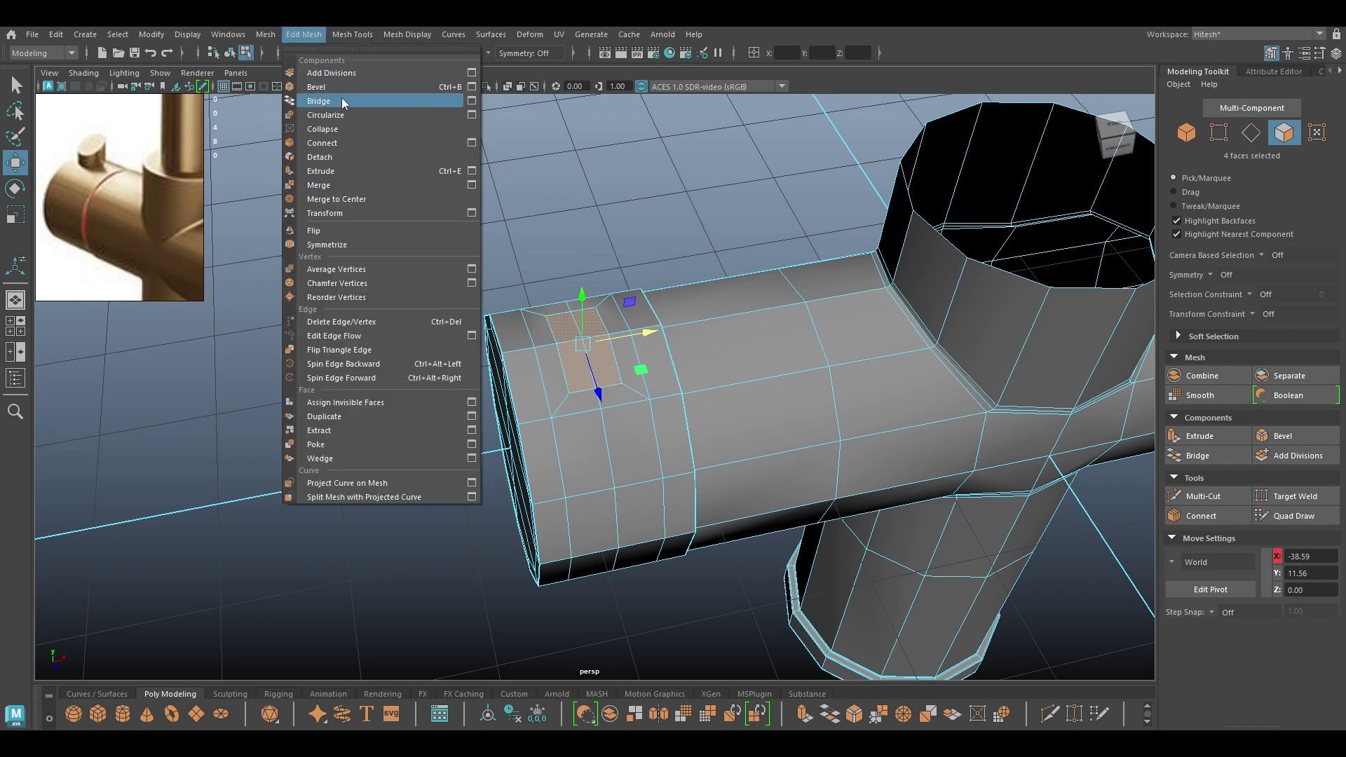
pyautogui.click(346, 118)
pyautogui.keyDown('alt'); pyautogui.moveTo(456, 137); pyautogui.dragTo(1067, 408); pyautogui.keyUp('alt')
pyautogui.click(1062, 411)
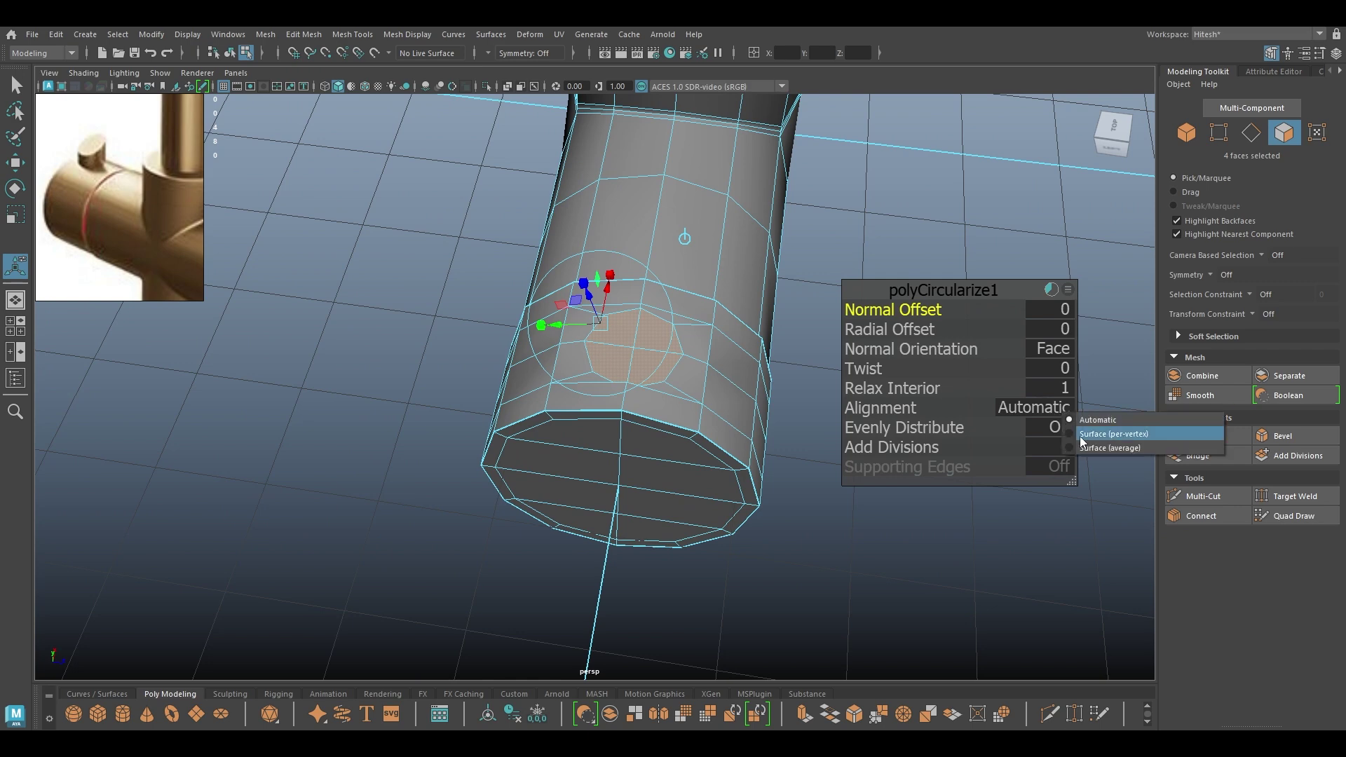
pyautogui.click(1113, 434)
pyautogui.keyDown('alt'); pyautogui.moveTo(631, 337); pyautogui.dragTo(736, 345); pyautogui.keyUp('alt')
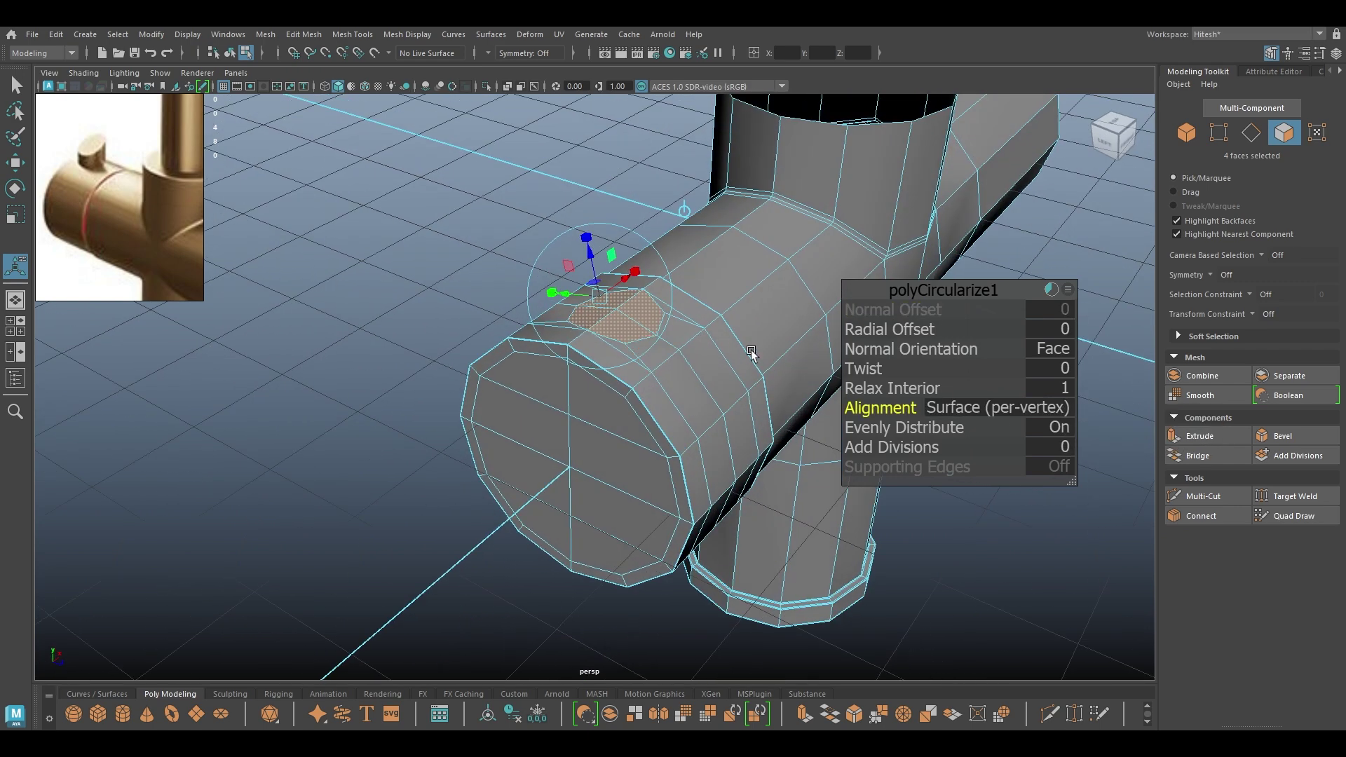
pyautogui.moveTo(864, 331); pyautogui.dragTo(627, 371)
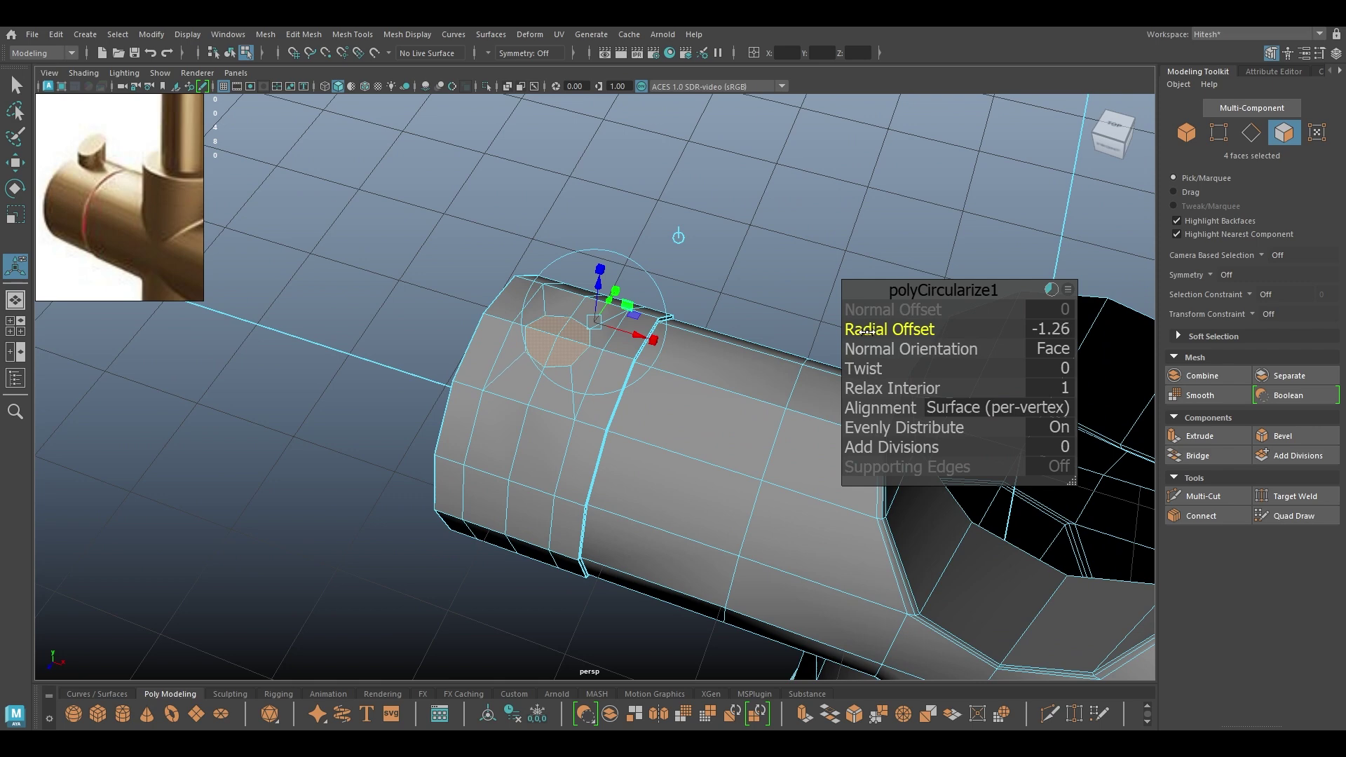
pyautogui.press('w')
# Extrude the circularized faces straight up from the left sleeve to form a short cylindrical knob
pyautogui.keyDown('alt'); pyautogui.moveTo(872, 337); pyautogui.dragTo(667, 351); pyautogui.keyUp('alt')
pyautogui.keyDown('alt'); pyautogui.moveTo(605, 309); pyautogui.dragTo(610, 321); pyautogui.keyUp('alt')
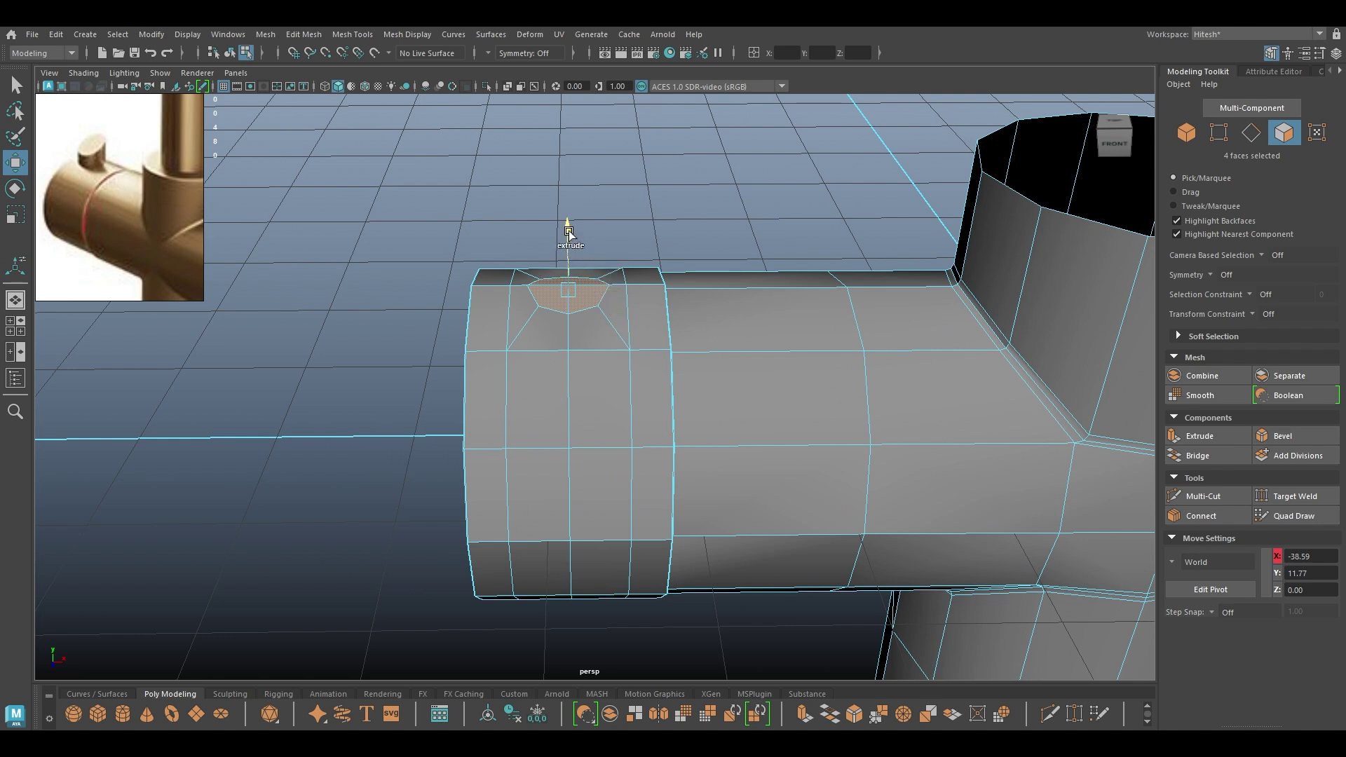
pyautogui.moveTo(569, 233); pyautogui.dragTo(568, 140)
pyautogui.press('r')
pyautogui.press('w')
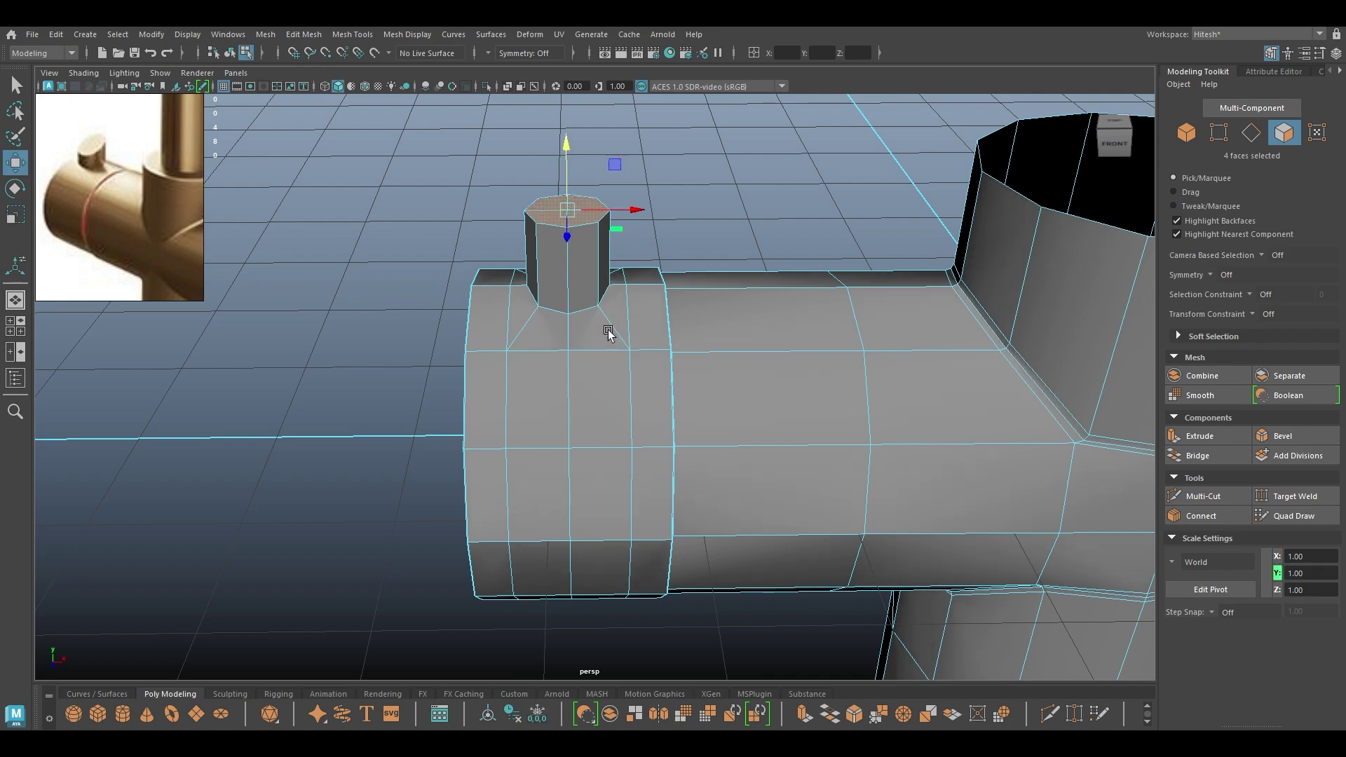
# Rotate the top faces of the knob on the left sleeve so the knob ends in a slanted top
pyautogui.keyDown('alt'); pyautogui.moveTo(608, 334); pyautogui.dragTo(536, 396); pyautogui.keyUp('alt')
pyautogui.press('e')
pyautogui.moveTo(502, 227); pyautogui.dragTo(813, 280)
pyautogui.press('w')
pyautogui.press('r')
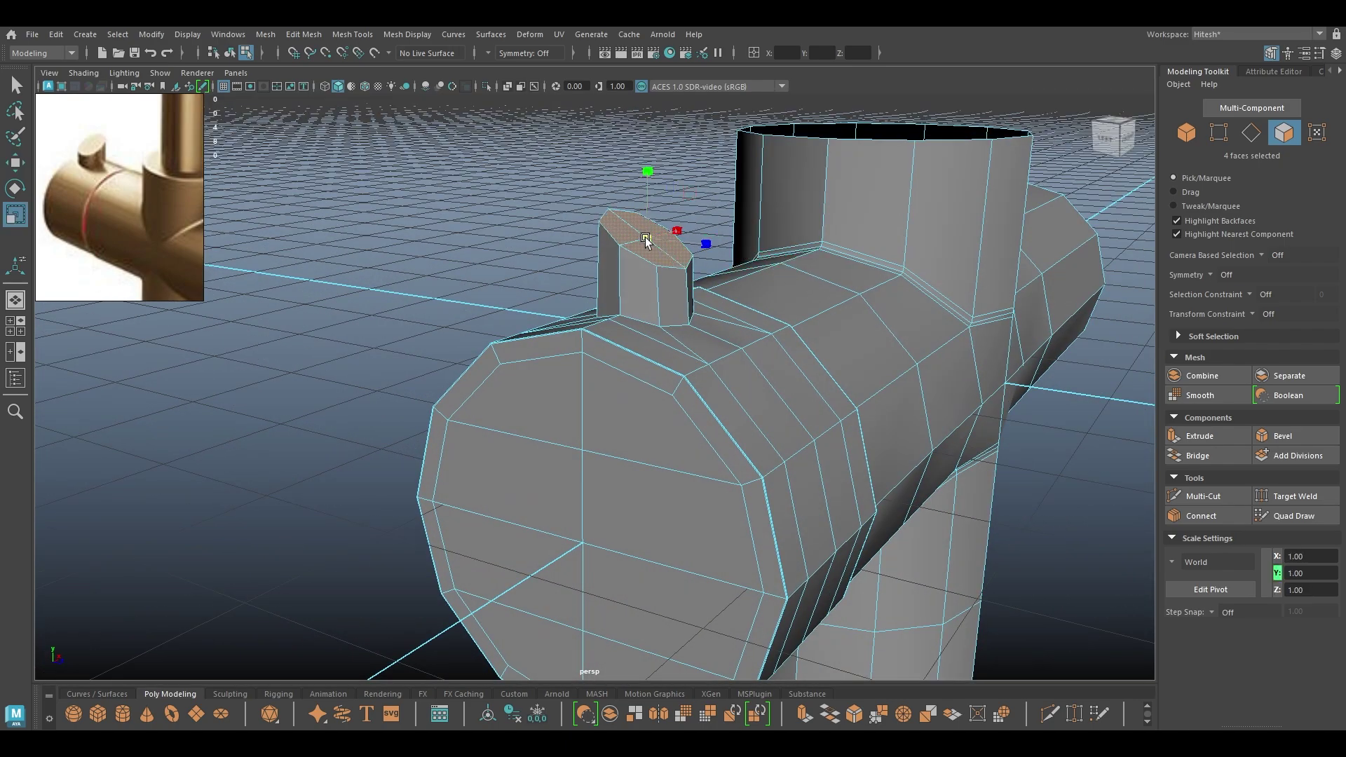
pyautogui.press('w')
# Bevel the edge loop around the knob's base with a fraction of about 0.13 and Chamfer off
pyautogui.moveTo(650, 247)
pyautogui.keyDown('alt'); pyautogui.mouseDown()
pyautogui.moveTo(701, 295)
pyautogui.moveTo(618, 332)
pyautogui.moveTo(661, 255)
pyautogui.moveTo(640, 264)
pyautogui.mouseUp(); pyautogui.keyUp('alt')
pyautogui.scroll(-3, 658, 264)
pyautogui.scroll(2, 640, 265)
pyautogui.moveTo(619, 247); pyautogui.dragTo(614, 226, button='right')
pyautogui.scroll(3, 613, 229)
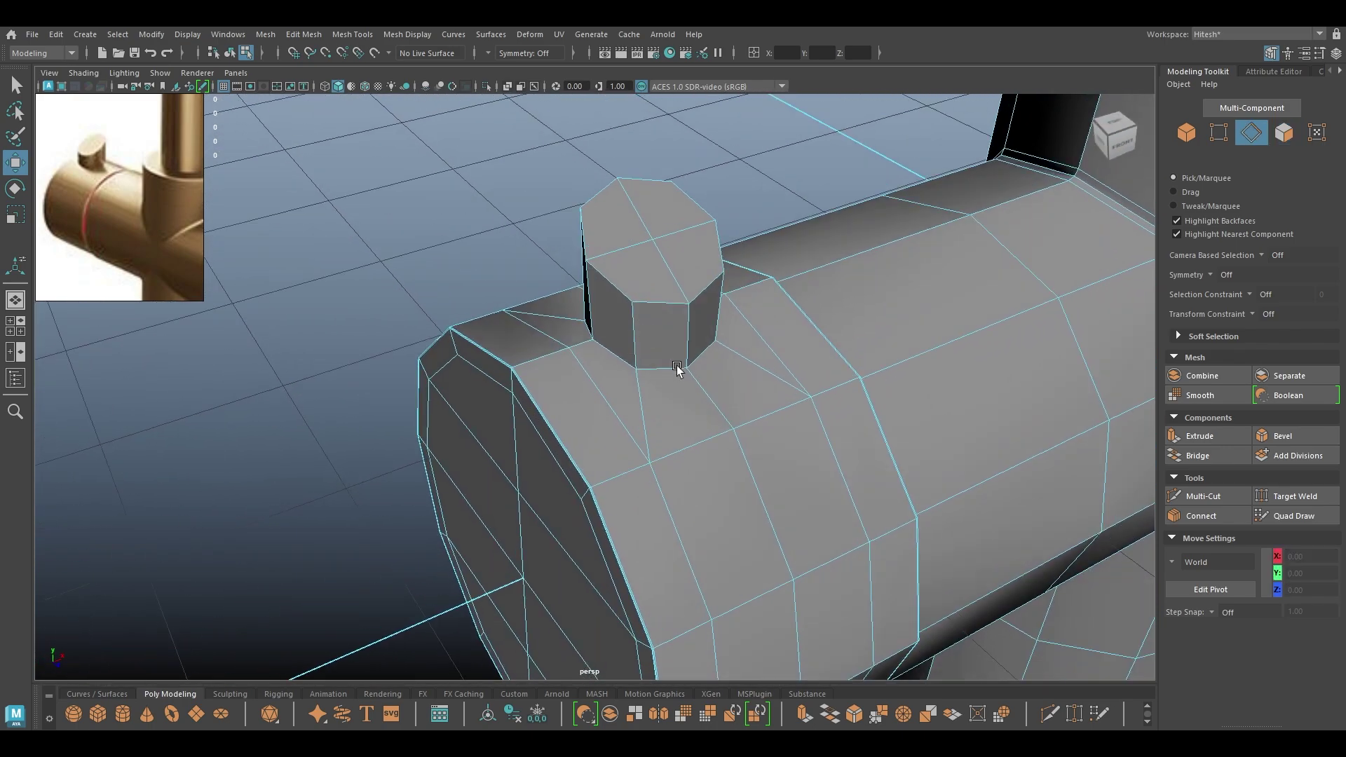
pyautogui.doubleClick(678, 364)
pyautogui.keyDown('alt'); pyautogui.moveTo(676, 382); pyautogui.dragTo(713, 339); pyautogui.keyUp('alt')
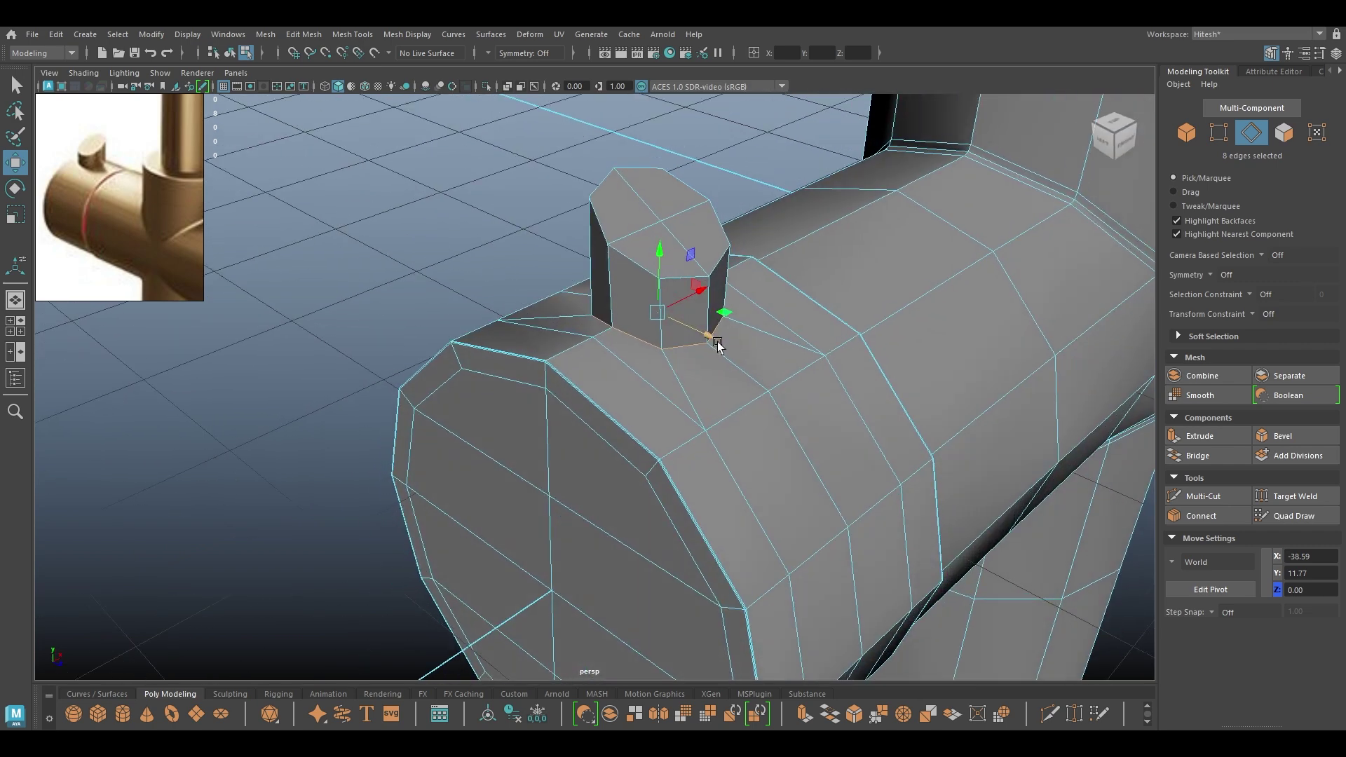
pyautogui.hotkey('ctrl', 'b')
pyautogui.moveTo(869, 311); pyautogui.dragTo(808, 311)
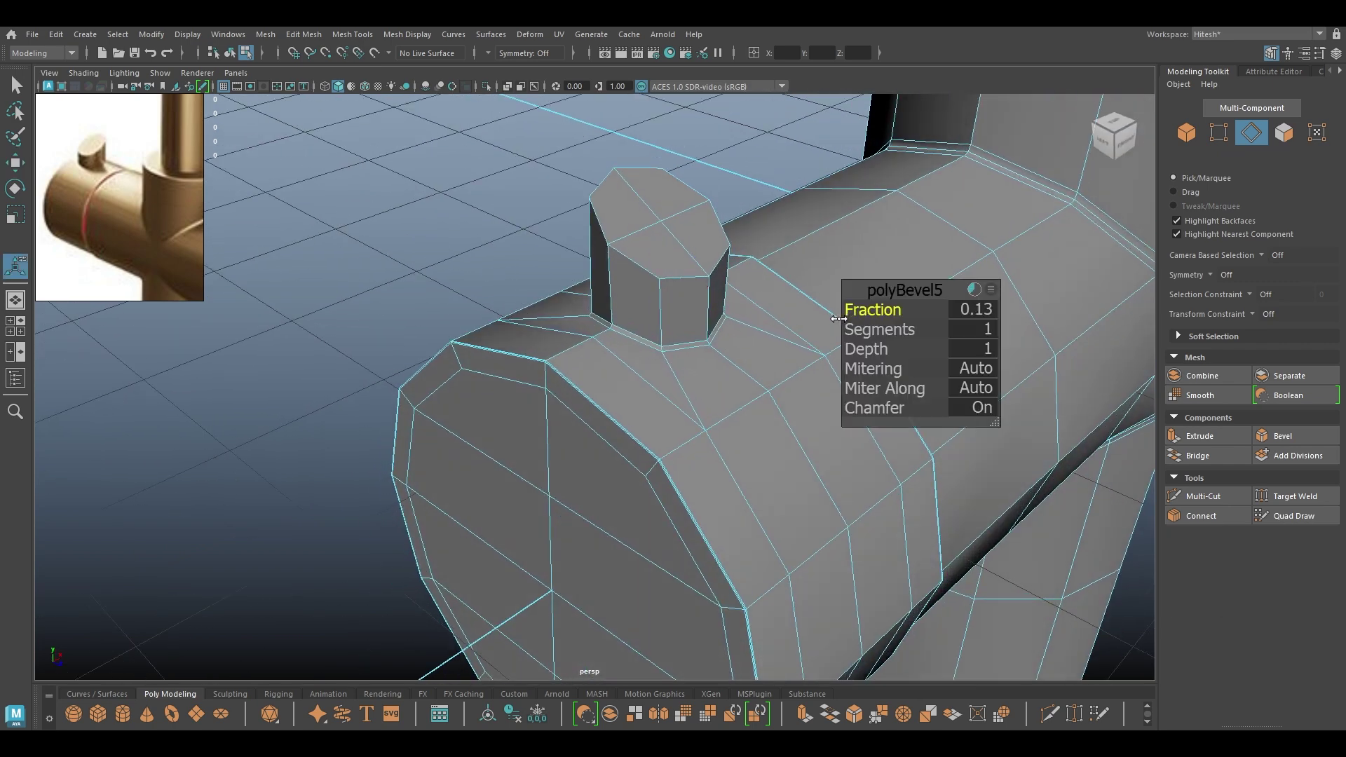
pyautogui.click(874, 407)
pyautogui.press('w')
# Bevel the rim edges of the knob's slanted top into a tight support loop with Chamfer off
pyautogui.doubleClick(632, 279)
pyautogui.keyDown('shift'); pyautogui.doubleClick(675, 281); pyautogui.keyUp('shift')
pyautogui.keyDown('alt'); pyautogui.moveTo(728, 263); pyautogui.dragTo(621, 349); pyautogui.keyUp('alt')
pyautogui.keyDown('shift'); pyautogui.click(654, 285); pyautogui.keyUp('shift')
pyautogui.hotkey('ctrl', 'b')
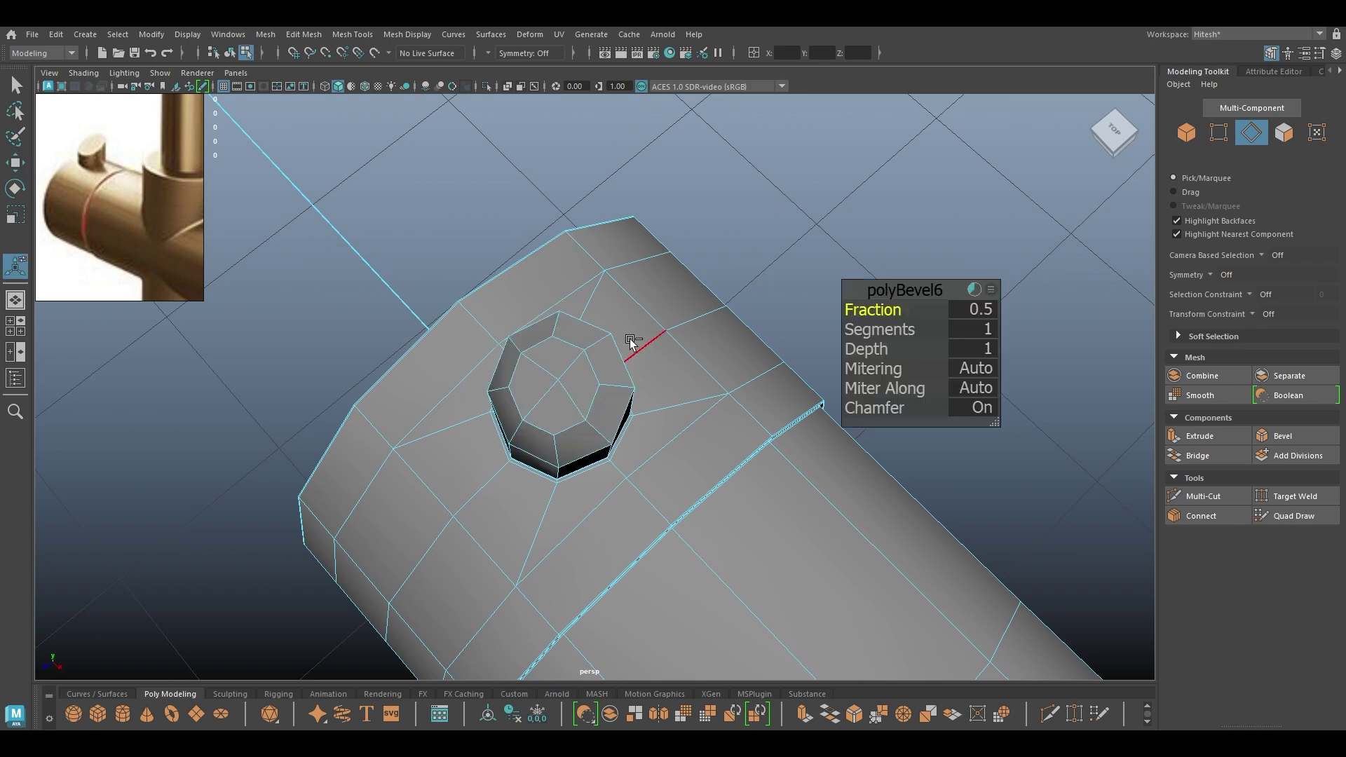
pyautogui.moveTo(872, 310)
pyautogui.mouseDown()
pyautogui.moveTo(793, 312)
pyautogui.moveTo(883, 275)
pyautogui.moveTo(883, 305)
pyautogui.mouseUp()
pyautogui.click(890, 407)
pyautogui.press('w')
# Check the body and knob in smooth preview, then return to the unsmoothed display
pyautogui.moveTo(580, 231); pyautogui.dragTo(680, 171, button='right')
pyautogui.press('3')
pyautogui.click(496, 204)
pyautogui.scroll(-4, 674, 129)
pyautogui.keyDown('alt'); pyautogui.moveTo(674, 129); pyautogui.dragTo(505, 280); pyautogui.keyUp('alt')
pyautogui.keyDown('alt'); pyautogui.moveTo(504, 281); pyautogui.dragTo(681, 676, button='right'); pyautogui.keyUp('alt')
pyautogui.keyDown('alt'); pyautogui.moveTo(680, 679); pyautogui.dragTo(670, 532); pyautogui.keyUp('alt')
pyautogui.click(685, 421)
pyautogui.press('1')
# Try to insert an edge loop around the left sleeve between its outer end and the knob, and undo it
pyautogui.scroll(3, 633, 346)
pyautogui.keyDown('alt'); pyautogui.moveTo(633, 345); pyautogui.dragTo(613, 421); pyautogui.keyUp('alt')
pyautogui.moveTo(535, 367); pyautogui.dragTo(525, 295, button='right')
pyautogui.click(526, 377)
pyautogui.keyDown('ctrl'); pyautogui.moveTo(524, 375); pyautogui.dragTo(576, 489, button='right'); pyautogui.keyUp('ctrl')
pyautogui.keyDown('alt'); pyautogui.moveTo(760, 446); pyautogui.dragTo(903, 476); pyautogui.keyUp('alt')
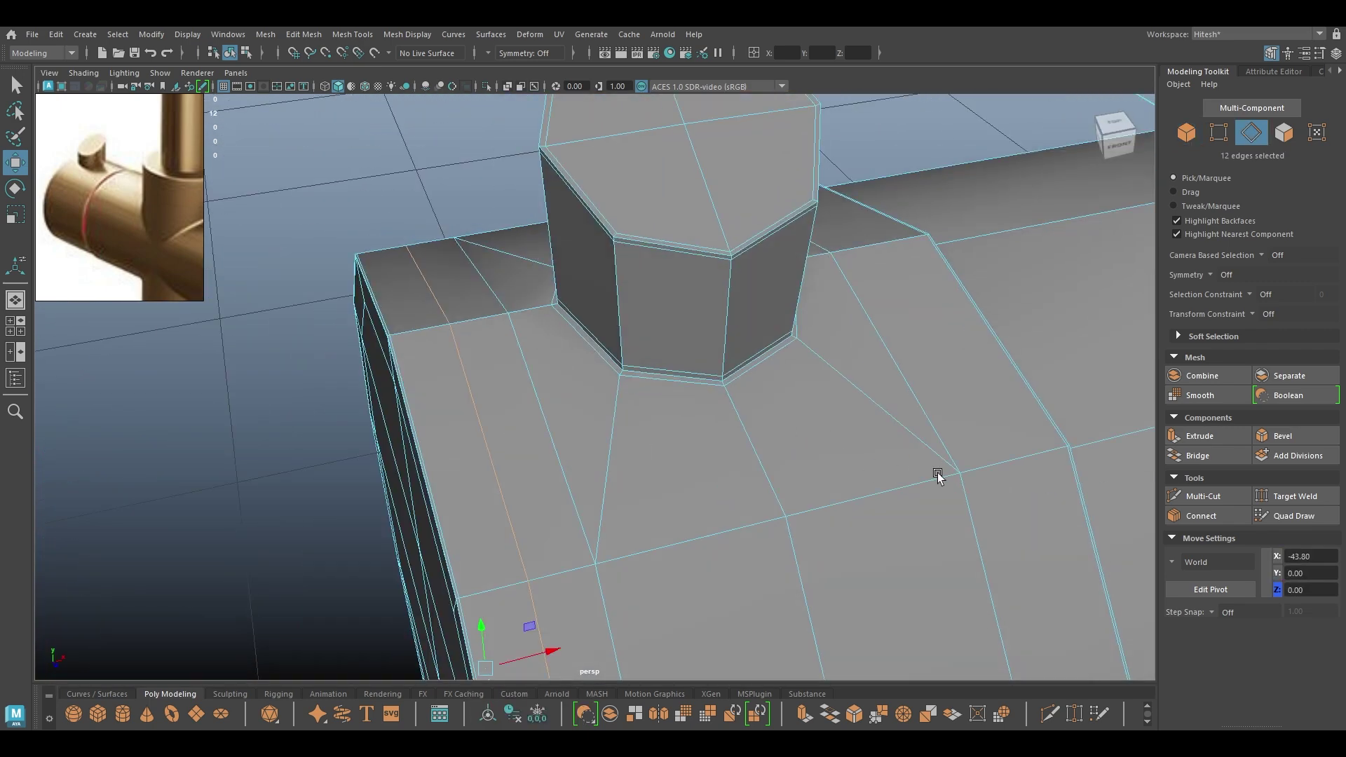
pyautogui.hotkey('ctrl', 'z')
pyautogui.keyDown('alt'); pyautogui.moveTo(567, 398); pyautogui.dragTo(574, 397); pyautogui.keyUp('alt')
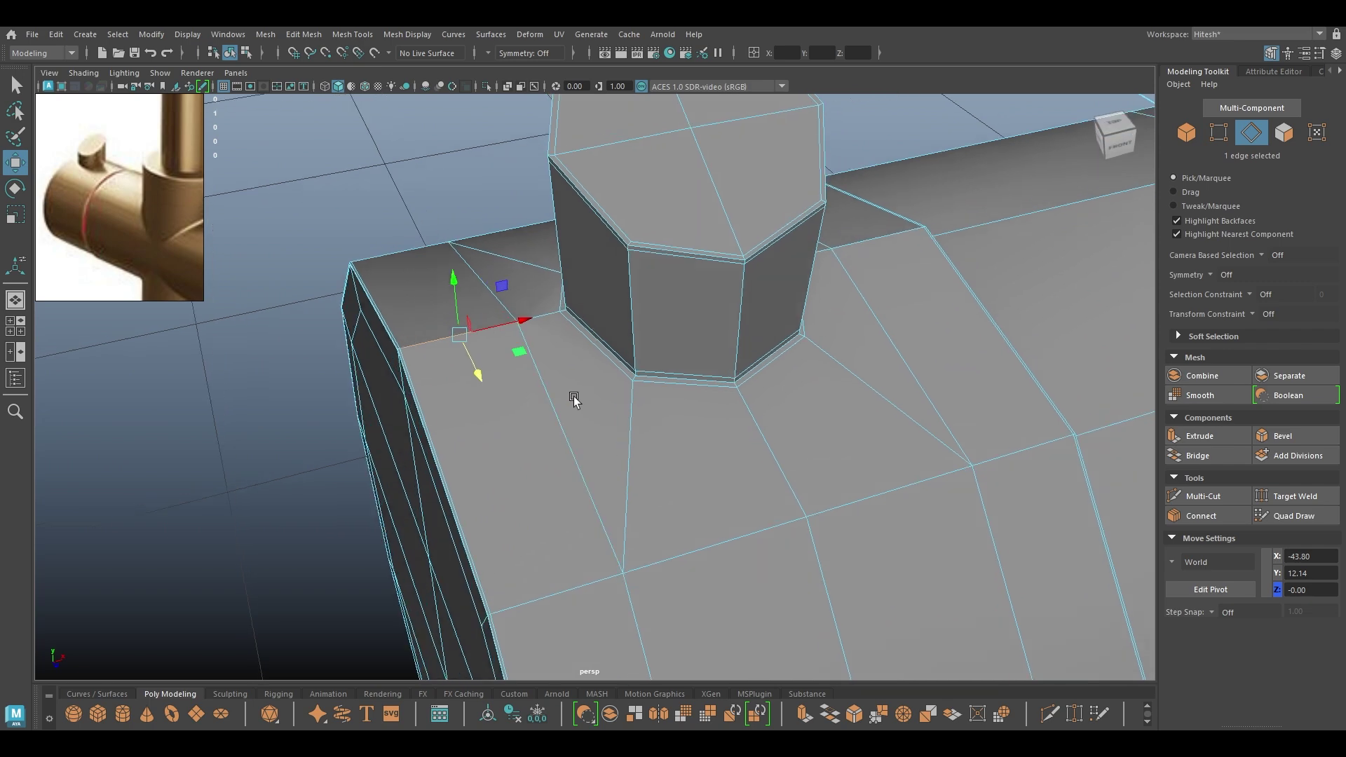
pyautogui.keyDown('alt'); pyautogui.moveTo(694, 379); pyautogui.dragTo(571, 382); pyautogui.keyUp('alt')
pyautogui.moveTo(806, 352); pyautogui.dragTo(874, 309, button='right')
# Examine the right arm and its end cap in the reference image against the right arm of the model
pyautogui.keyDown('alt'); pyautogui.moveTo(684, 190); pyautogui.dragTo(764, 184); pyautogui.keyUp('alt')
pyautogui.scroll(-3, 764, 185)
pyautogui.scroll(-5, 817, 321)
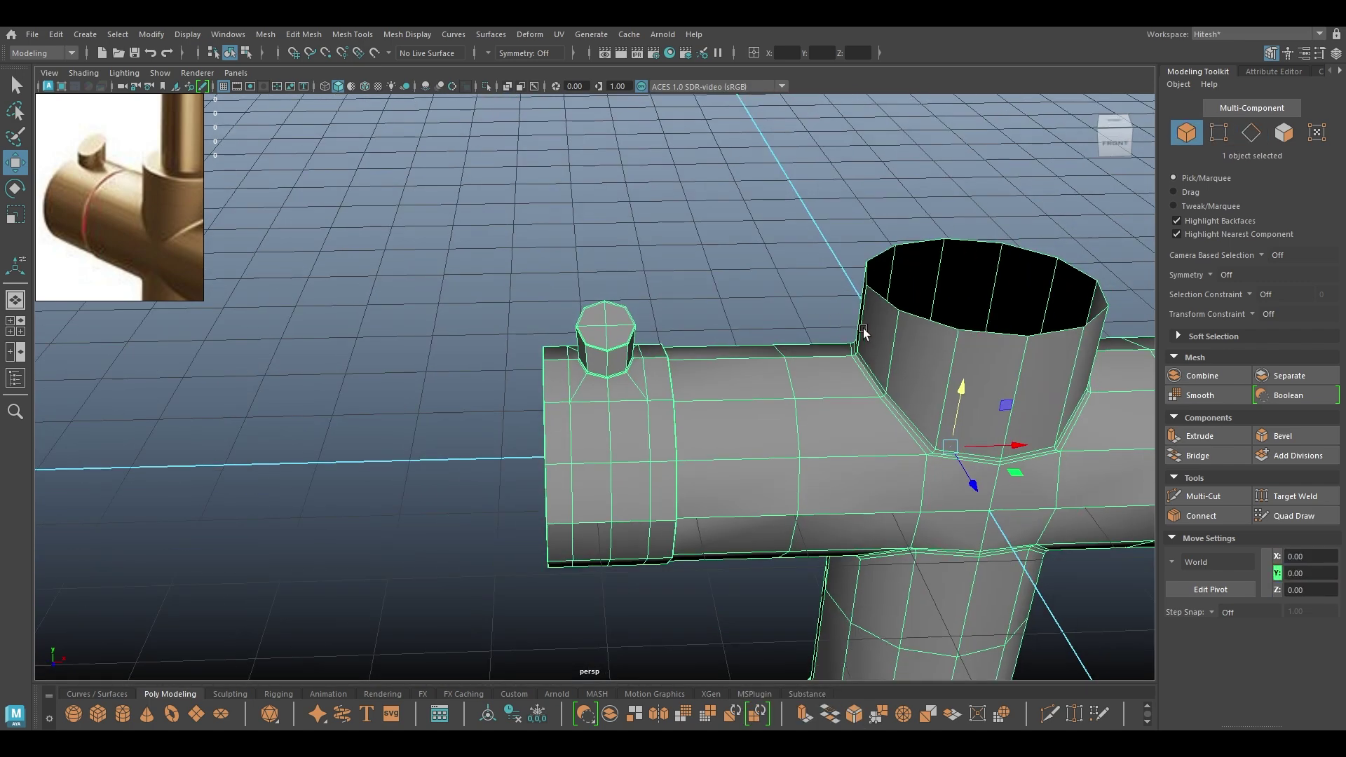
pyautogui.keyDown('alt'); pyautogui.moveTo(863, 336); pyautogui.dragTo(697, 328, button='middle'); pyautogui.keyUp('alt')
pyautogui.moveTo(134, 233); pyautogui.dragTo(73, 203, button='middle')
pyautogui.moveTo(192, 254)
pyautogui.mouseDown(button='middle')
pyautogui.moveTo(137, 229)
pyautogui.moveTo(195, 229)
pyautogui.mouseUp(button='middle')
pyautogui.scroll(-5, 781, 265)
pyautogui.keyDown('alt'); pyautogui.moveTo(926, 295); pyautogui.dragTo(882, 298); pyautogui.keyUp('alt')
pyautogui.keyDown('alt'); pyautogui.moveTo(849, 300); pyautogui.dragTo(710, 279, button='middle'); pyautogui.keyUp('alt')
pyautogui.scroll(3, 886, 406)
pyautogui.keyDown('alt'); pyautogui.moveTo(887, 406); pyautogui.dragTo(786, 390, button='middle'); pyautogui.keyUp('alt')
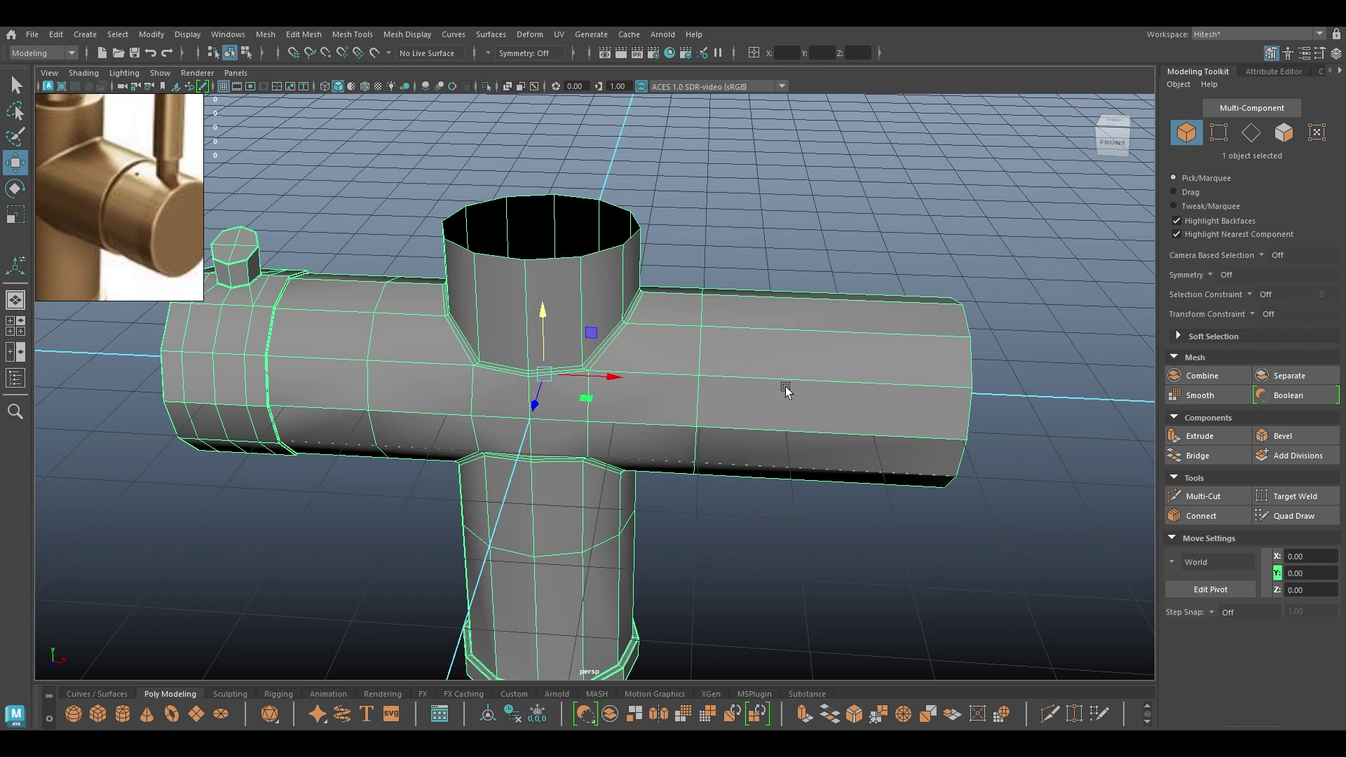
# Cap the open end of the right arm by extruding its border edges inward and merging them to the centre
pyautogui.keyDown('alt'); pyautogui.moveTo(928, 377); pyautogui.dragTo(749, 358); pyautogui.keyUp('alt')
pyautogui.rightClick(734, 306)
pyautogui.click(733, 266)
pyautogui.doubleClick(747, 338)
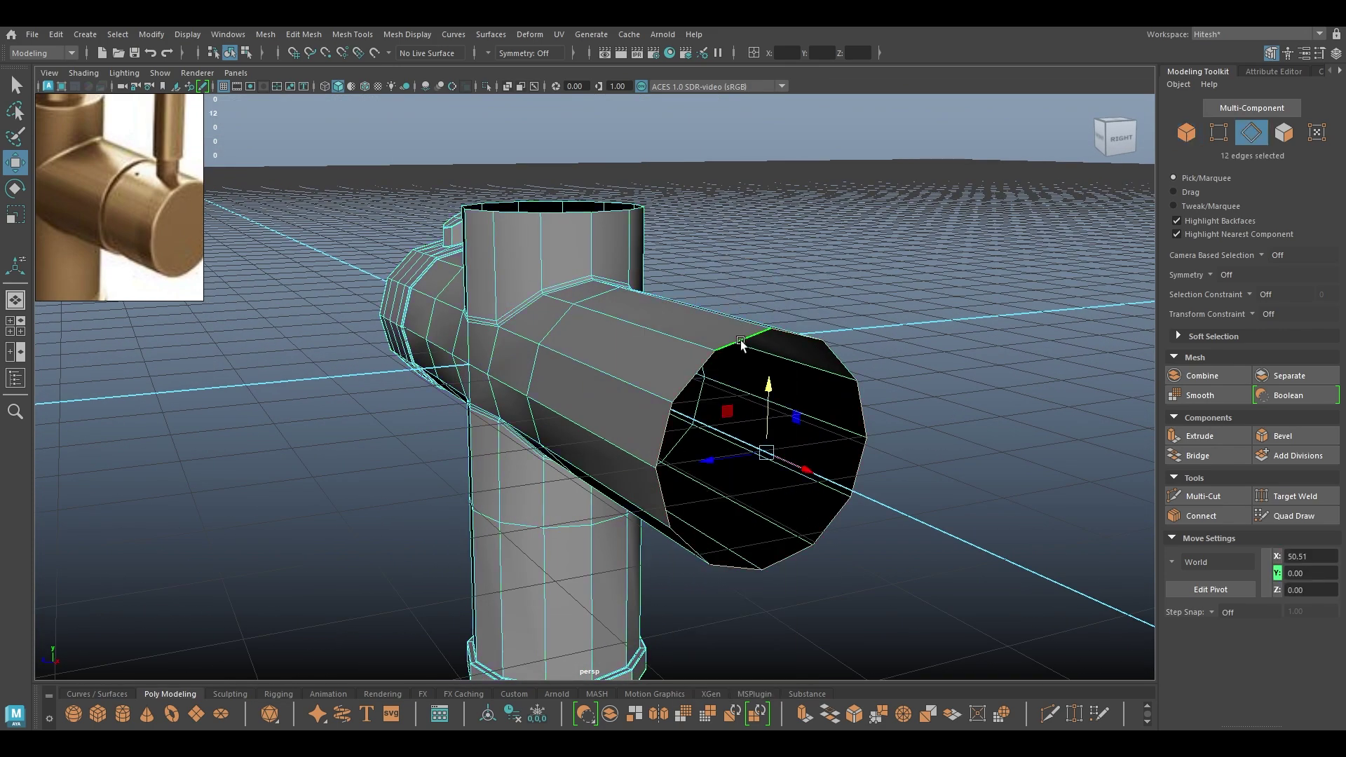
pyautogui.press('r')
pyautogui.rightClick(747, 338)
pyautogui.click(748, 338)
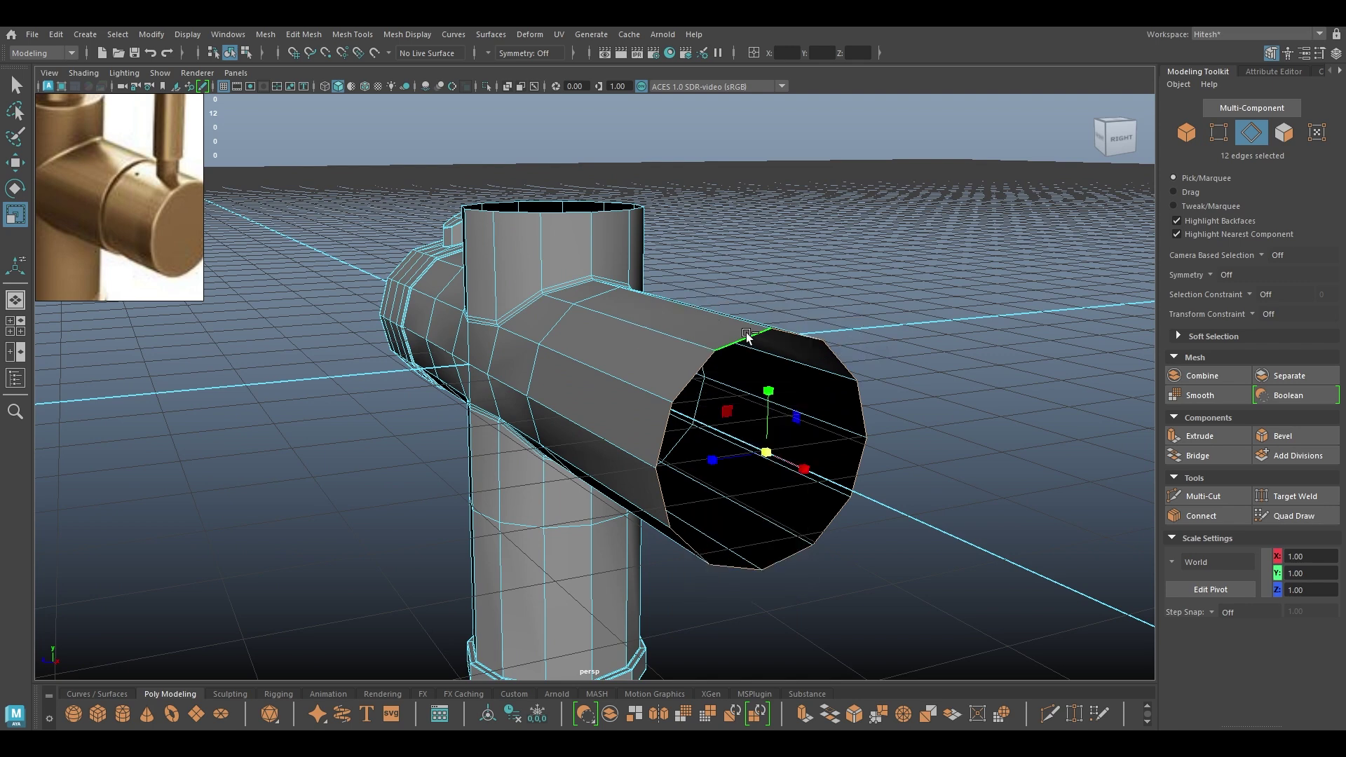
pyautogui.keyDown('shift'); pyautogui.moveTo(770, 450); pyautogui.dragTo(666, 460); pyautogui.keyUp('shift')
pyautogui.press('w')
pyautogui.keyDown('shift'); pyautogui.moveTo(699, 378); pyautogui.dragTo(722, 284, button='right'); pyautogui.keyUp('shift')
pyautogui.keyDown('alt'); pyautogui.moveTo(722, 283); pyautogui.dragTo(210, 318); pyautogui.keyUp('alt')
pyautogui.scroll(-2, 123, 241)
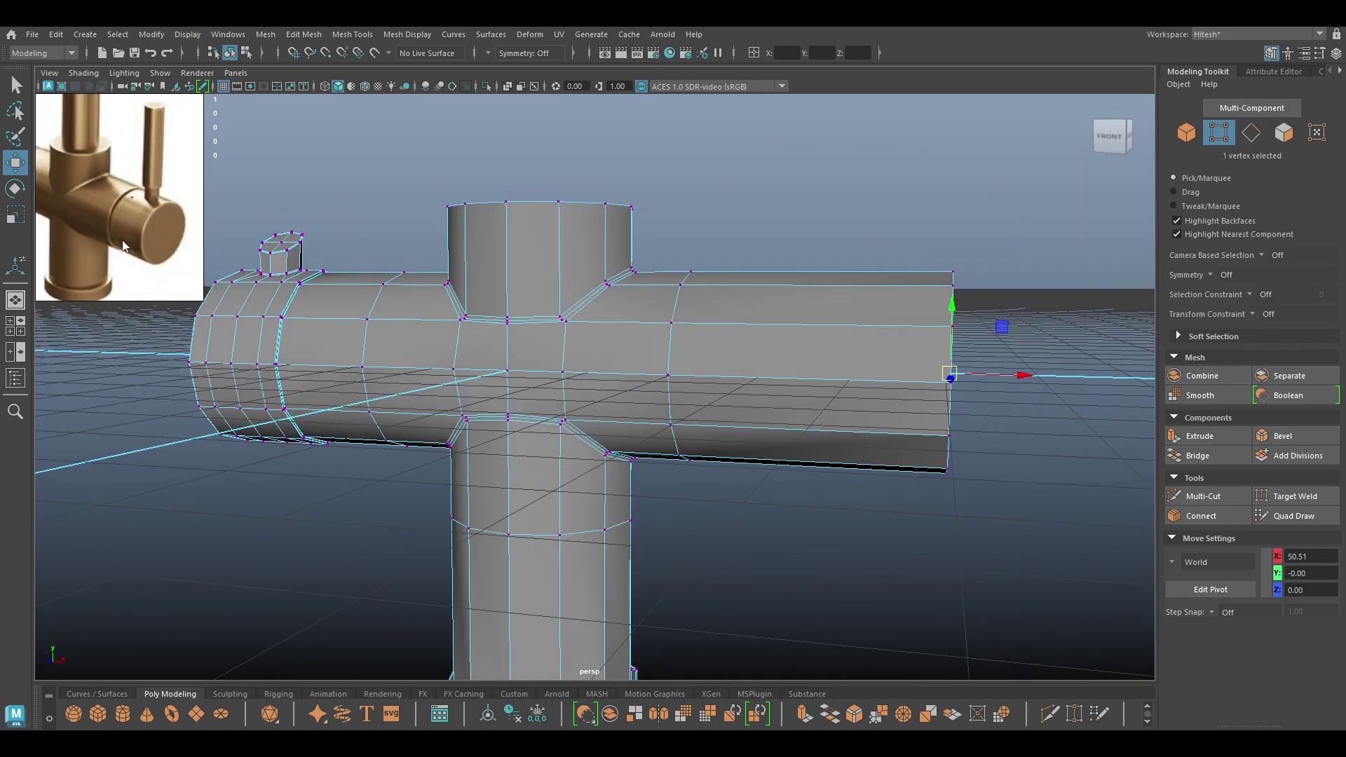
# Insert an edge loop around the right arm near its end and bevel it into a narrow pair of loops
pyautogui.keyDown('alt'); pyautogui.moveTo(561, 306); pyautogui.dragTo(810, 361); pyautogui.keyUp('alt')
pyautogui.moveTo(810, 363); pyautogui.dragTo(760, 416, button='right')
pyautogui.click(811, 339)
pyautogui.keyDown('alt'); pyautogui.moveTo(836, 373); pyautogui.dragTo(771, 347); pyautogui.keyUp('alt')
pyautogui.hotkey('ctrl', 'b')
pyautogui.moveTo(923, 303); pyautogui.dragTo(854, 312)
pyautogui.press('w')
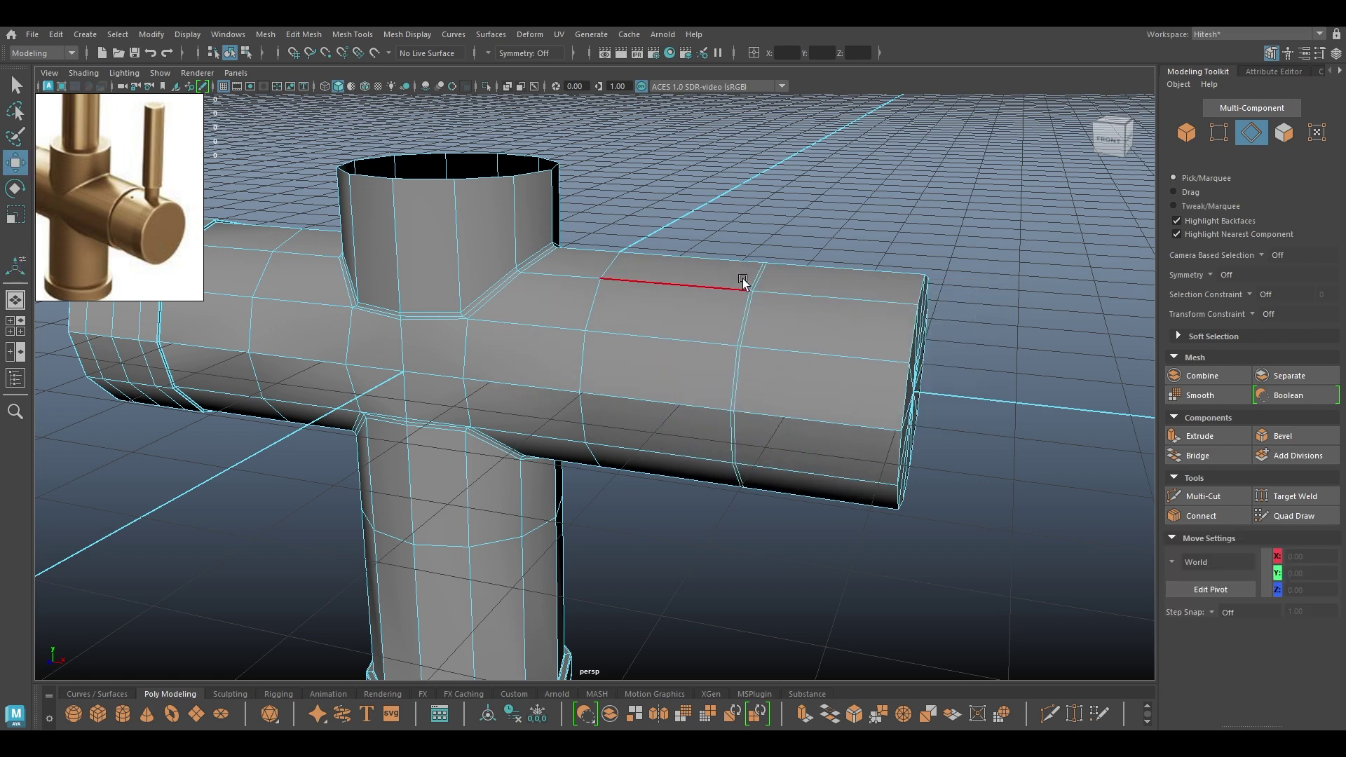
# Extrude the narrow ring of 12 faces on the right arm inward with a thickness of -0.34 to form a groove
pyautogui.scroll(10, 739, 280)
pyautogui.moveTo(812, 295); pyautogui.dragTo(812, 334, button='right')
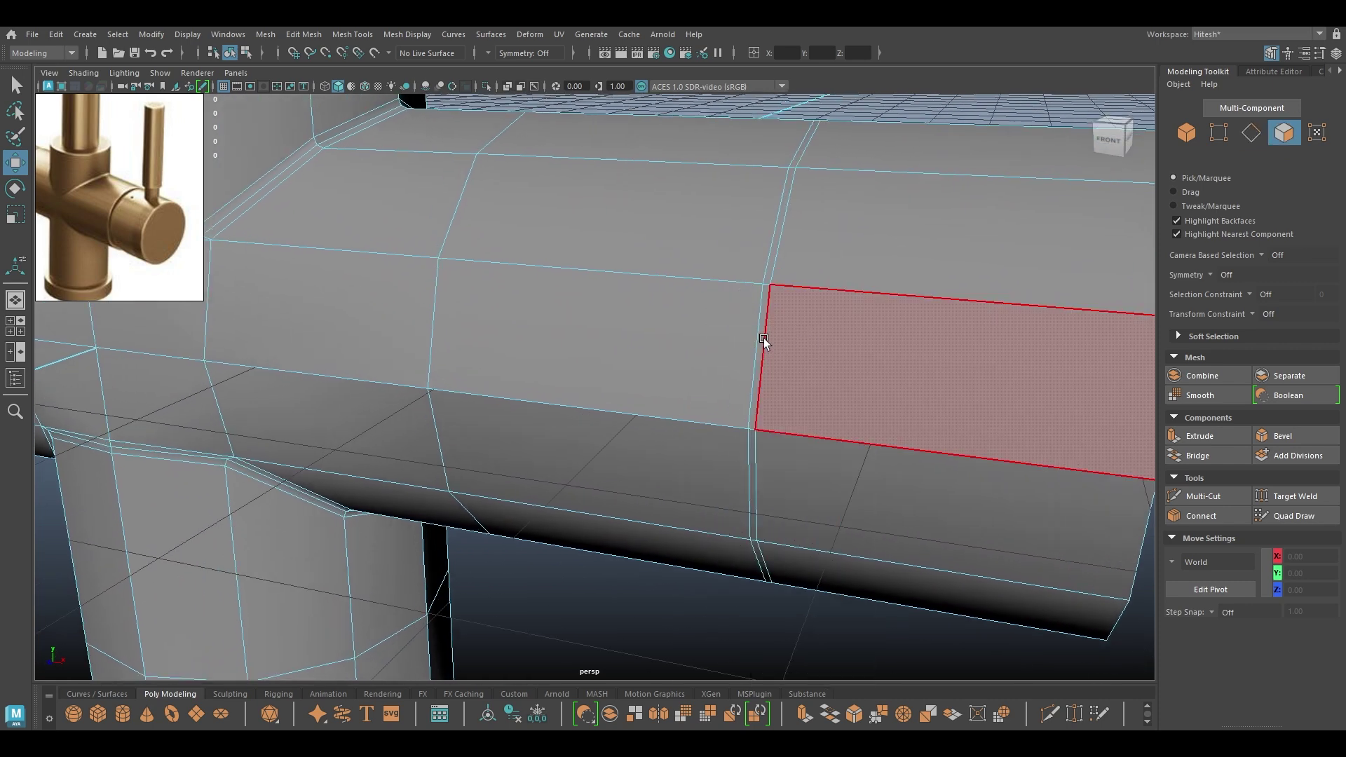
pyautogui.click(763, 339)
pyautogui.keyDown('shift'); pyautogui.doubleClick(774, 255); pyautogui.keyUp('shift')
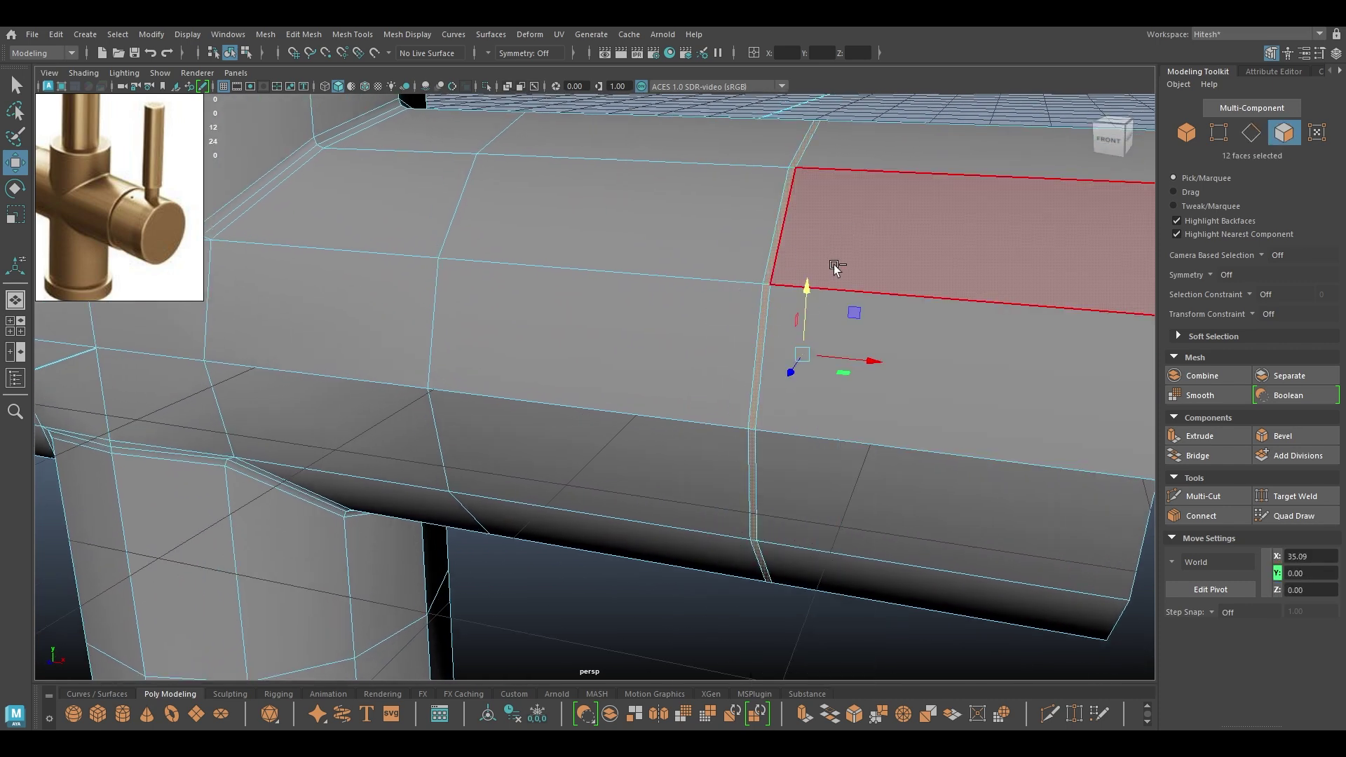
pyautogui.hotkey('ctrl', 'e')
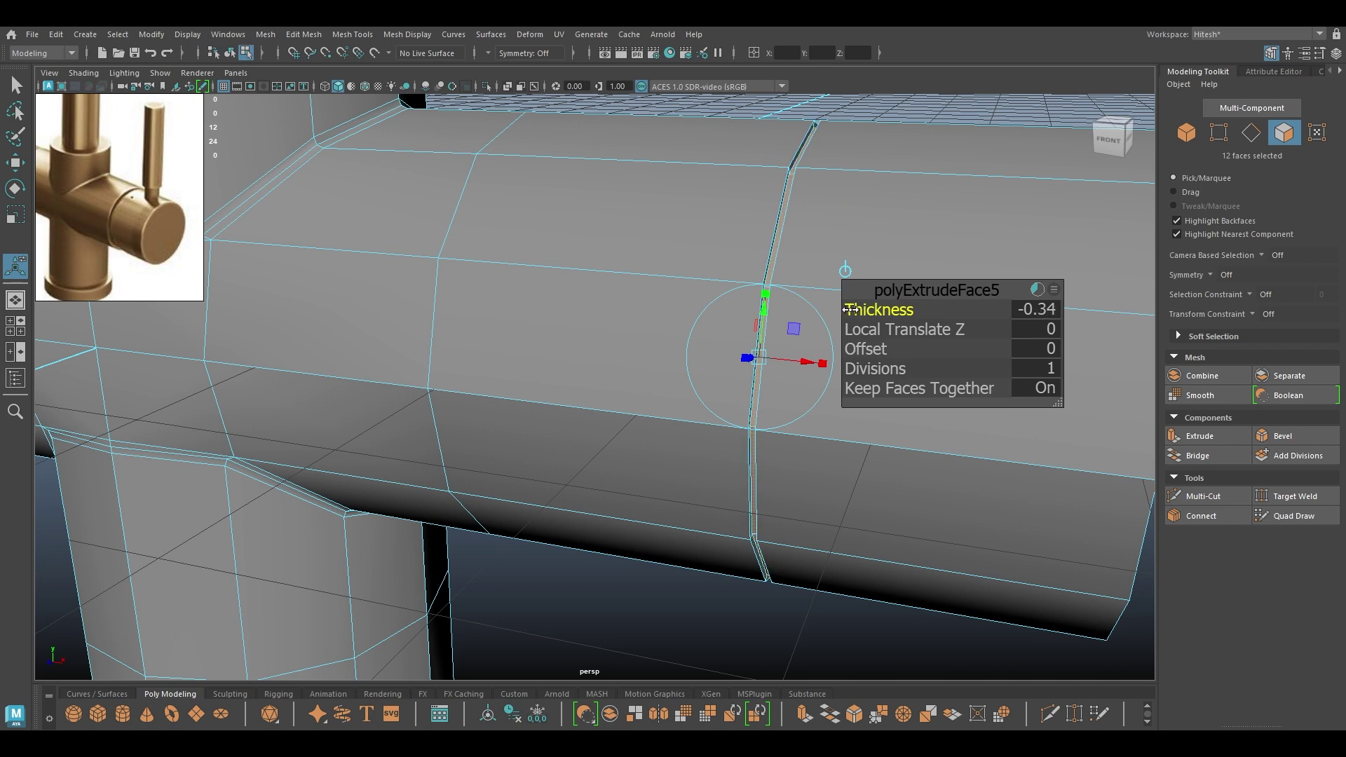
pyautogui.press('w')
# Return to object mode and turn on multisample anti-aliasing and screen-space ambient occlusion for the viewport
pyautogui.keyDown('alt'); pyautogui.moveTo(832, 351); pyautogui.dragTo(906, 244, button='right'); pyautogui.keyUp('alt')
pyautogui.click(960, 239)
pyautogui.keyDown('alt'); pyautogui.moveTo(904, 283); pyautogui.dragTo(785, 173); pyautogui.keyUp('alt')
pyautogui.click(451, 85)
pyautogui.click(425, 86)
pyautogui.keyDown('alt'); pyautogui.moveTo(678, 186); pyautogui.dragTo(596, 217); pyautogui.keyUp('alt')
pyautogui.scroll(-4, 591, 211)
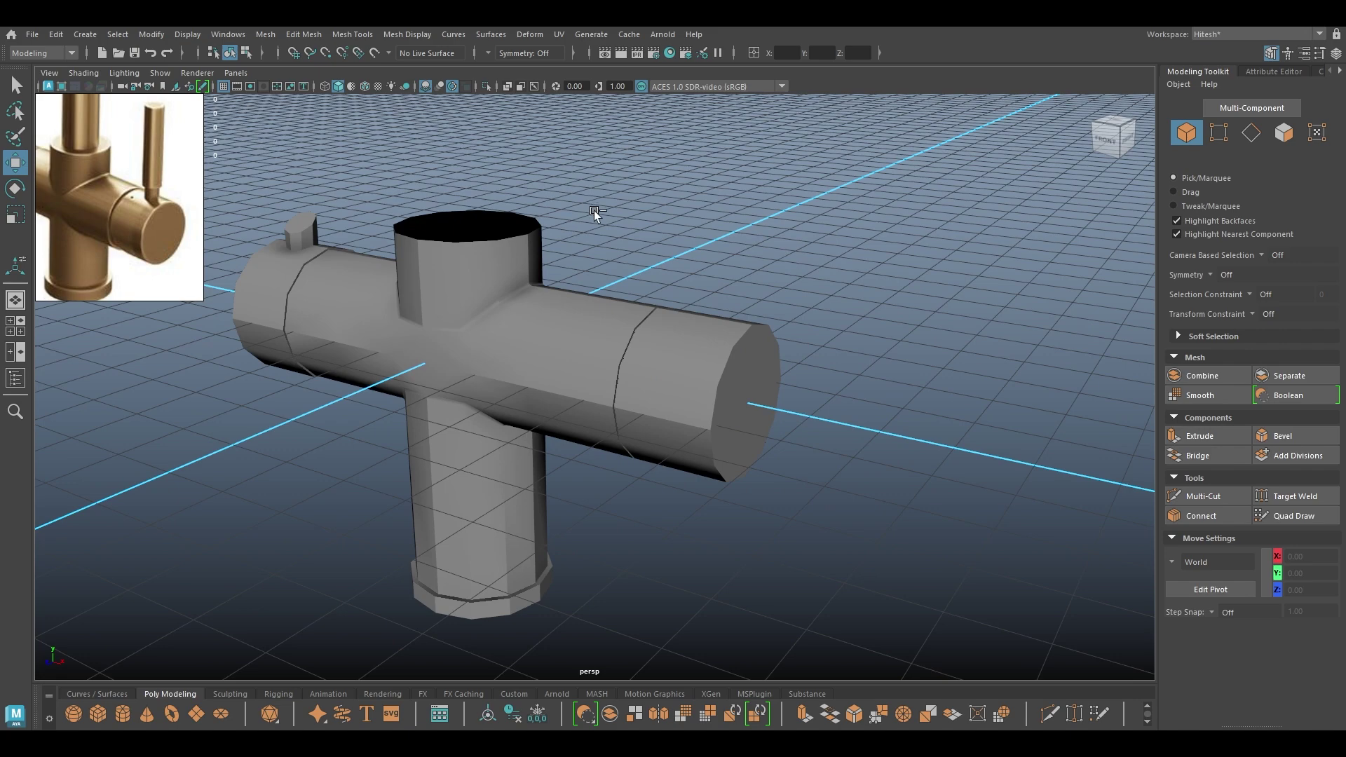
# Inspect the grooved right arm in smooth preview and return to the unsmoothed display
pyautogui.scroll(5, 631, 280)
pyautogui.click(495, 289)
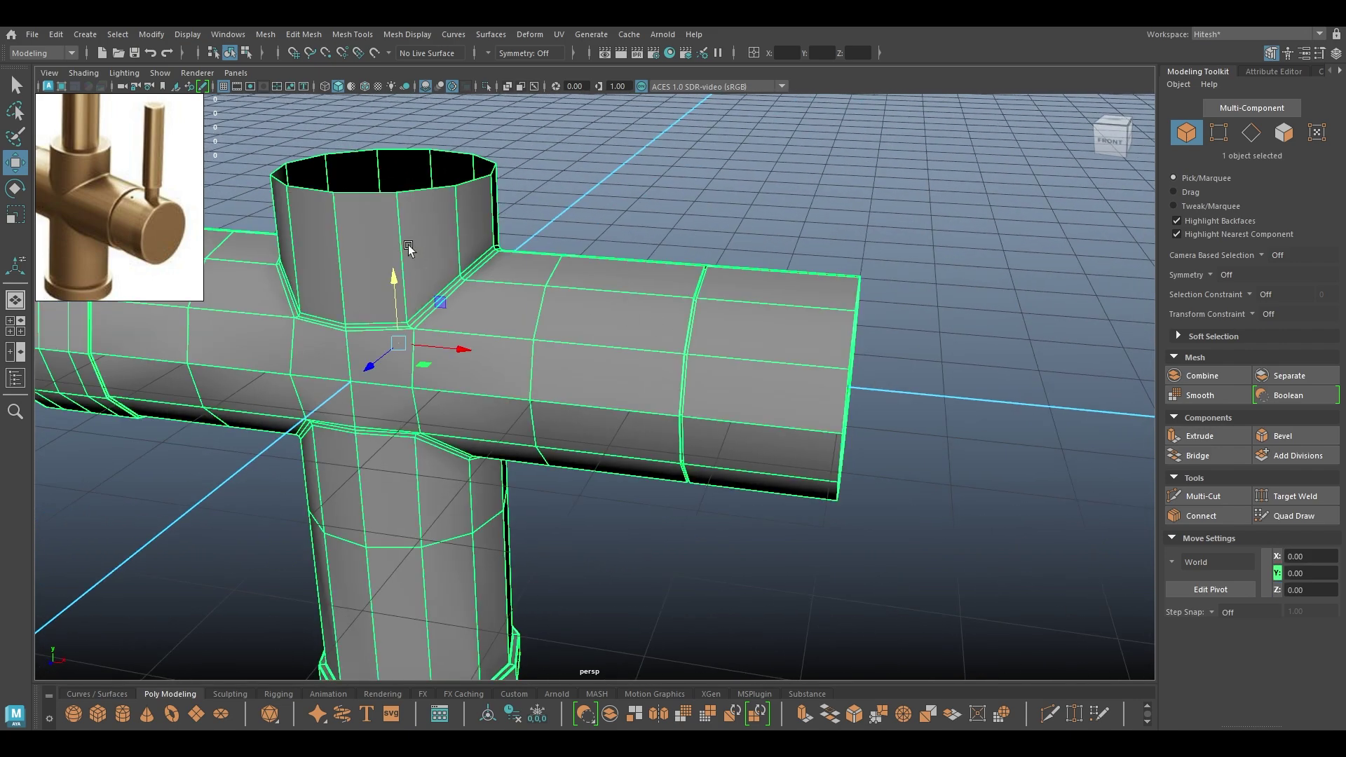
pyautogui.scroll(4, 477, 298)
pyautogui.scroll(-4, 471, 299)
pyautogui.click(701, 158)
pyautogui.keyDown('alt'); pyautogui.moveTo(702, 158); pyautogui.dragTo(789, 313); pyautogui.keyUp('alt')
pyautogui.click(703, 348)
pyautogui.press('1')
pyautogui.keyDown('alt'); pyautogui.moveTo(857, 262); pyautogui.dragTo(691, 300); pyautogui.keyUp('alt')
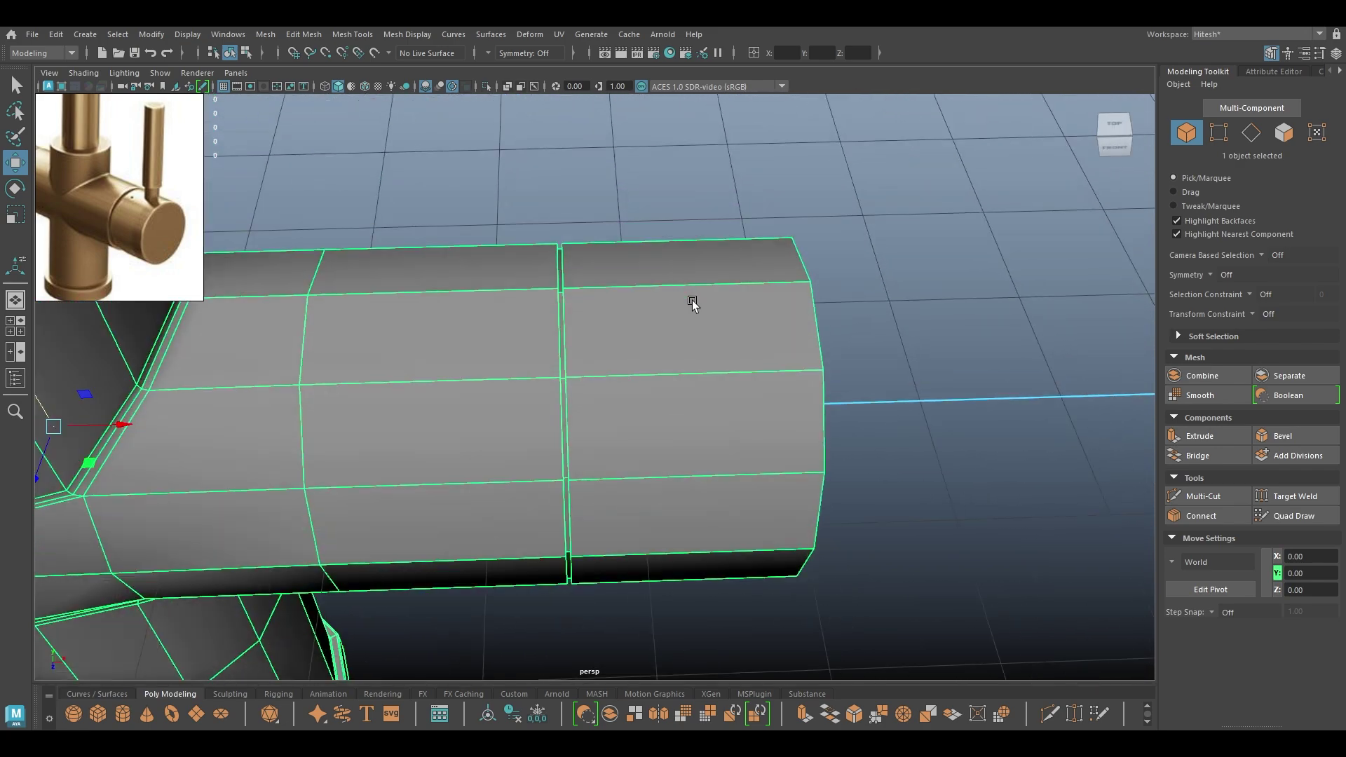
# Insert an edge loop around the right end section and bevel it with two segments into three evenly spaced loops
pyautogui.rightClick(693, 302)
pyautogui.moveTo(687, 320); pyautogui.dragTo(689, 391, button='right')
pyautogui.click(704, 283)
pyautogui.hotkey('ctrl', 'b')
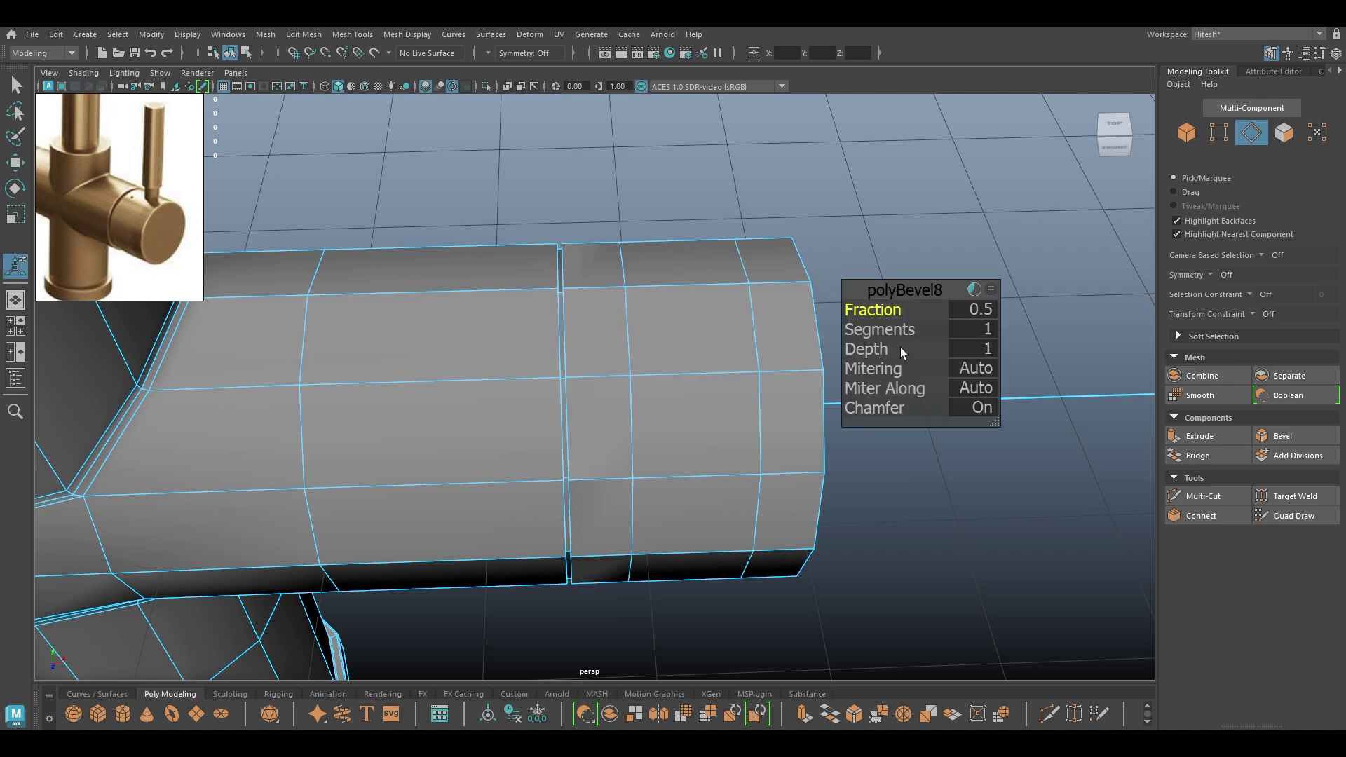
pyautogui.moveTo(887, 332); pyautogui.dragTo(806, 309)
pyautogui.press('w')
# From the top view, extrude the four central faces on top of the right end section with an offset of 2.46
pyautogui.press('space')
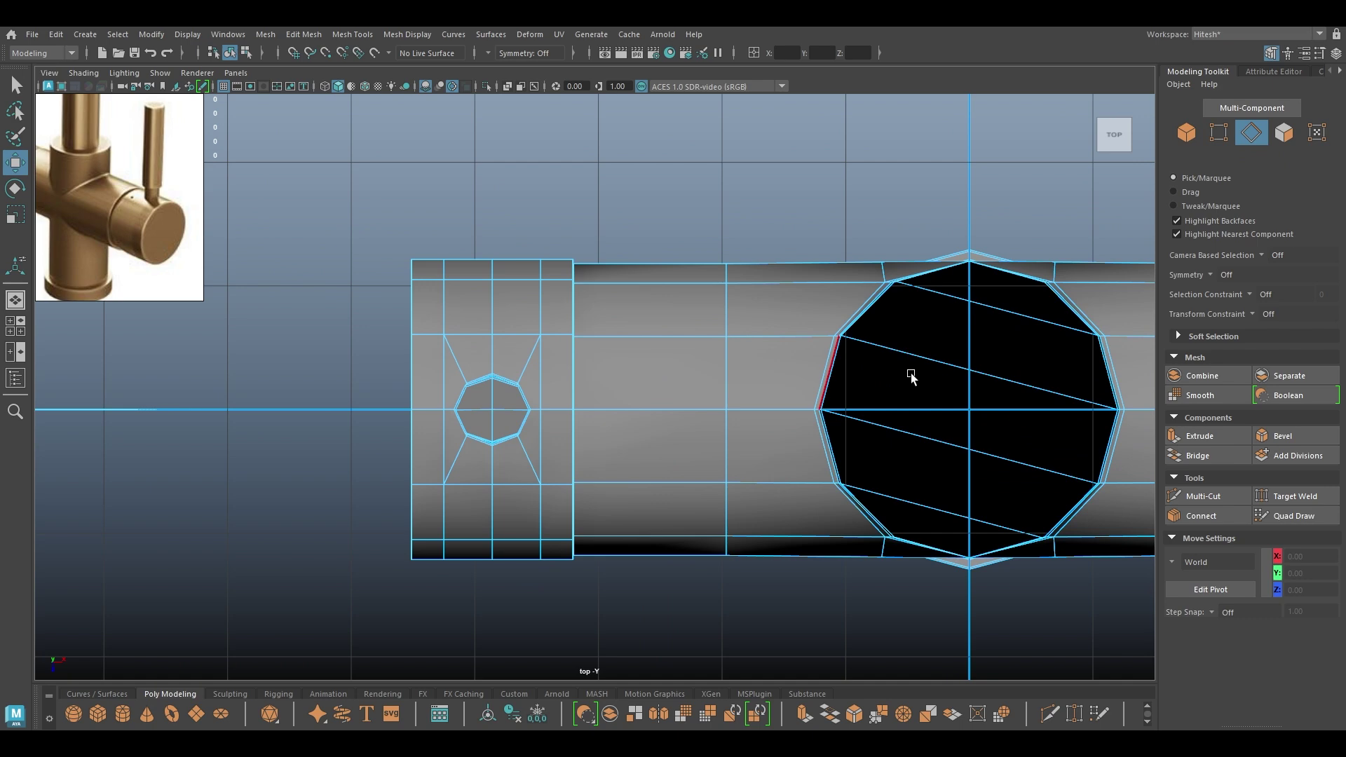
pyautogui.keyDown('alt'); pyautogui.moveTo(911, 373); pyautogui.dragTo(258, 356, button='middle'); pyautogui.keyUp('alt')
pyautogui.keyDown('alt'); pyautogui.moveTo(792, 359); pyautogui.dragTo(847, 394, button='right'); pyautogui.keyUp('alt')
pyautogui.keyDown('alt'); pyautogui.moveTo(847, 394); pyautogui.dragTo(790, 395, button='middle'); pyautogui.keyUp('alt')
pyautogui.moveTo(974, 281); pyautogui.dragTo(966, 337, button='right')
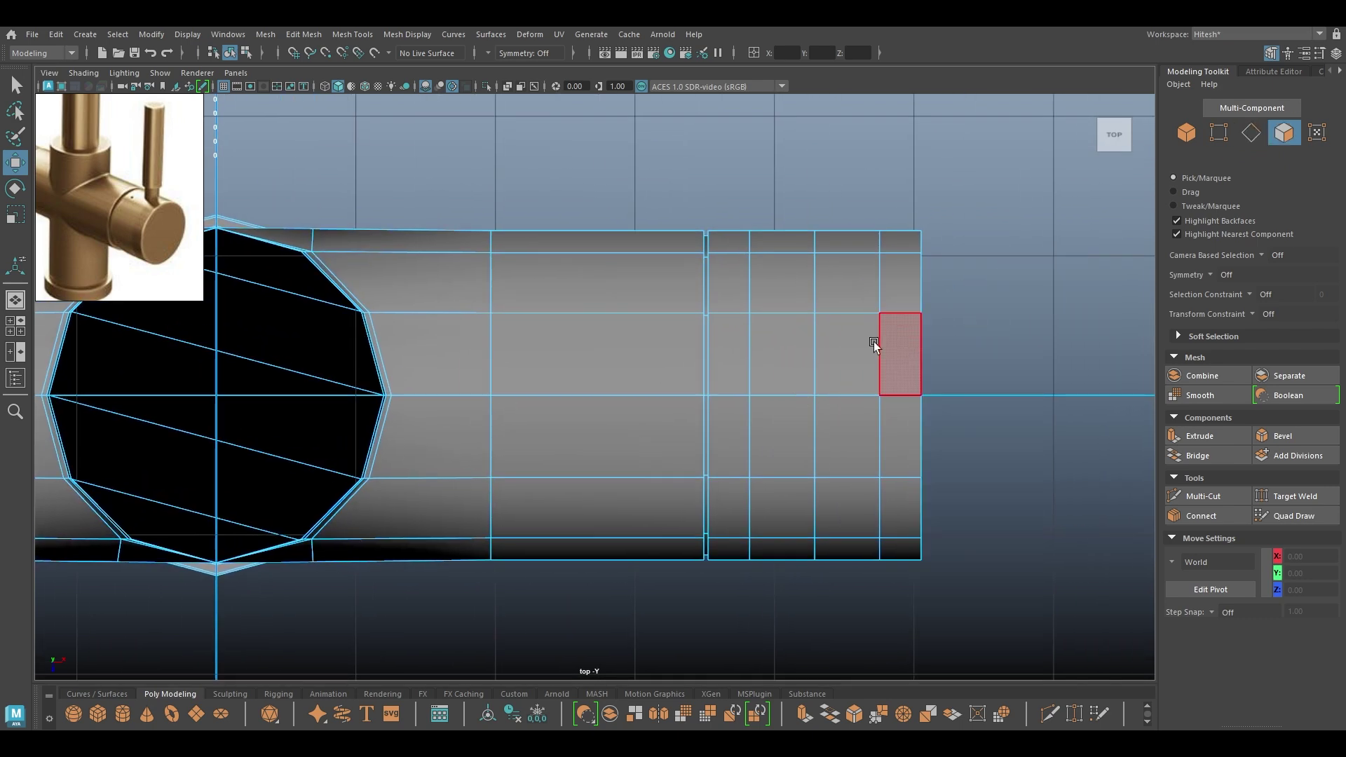
pyautogui.click(806, 348)
pyautogui.keyDown('shift'); pyautogui.click(850, 349); pyautogui.keyUp('shift')
pyautogui.keyDown('shift'); pyautogui.click(857, 434); pyautogui.keyUp('shift')
pyautogui.keyDown('shift'); pyautogui.click(807, 423); pyautogui.keyUp('shift')
pyautogui.hotkey('ctrl', 'e')
pyautogui.moveTo(869, 348); pyautogui.dragTo(1044, 369)
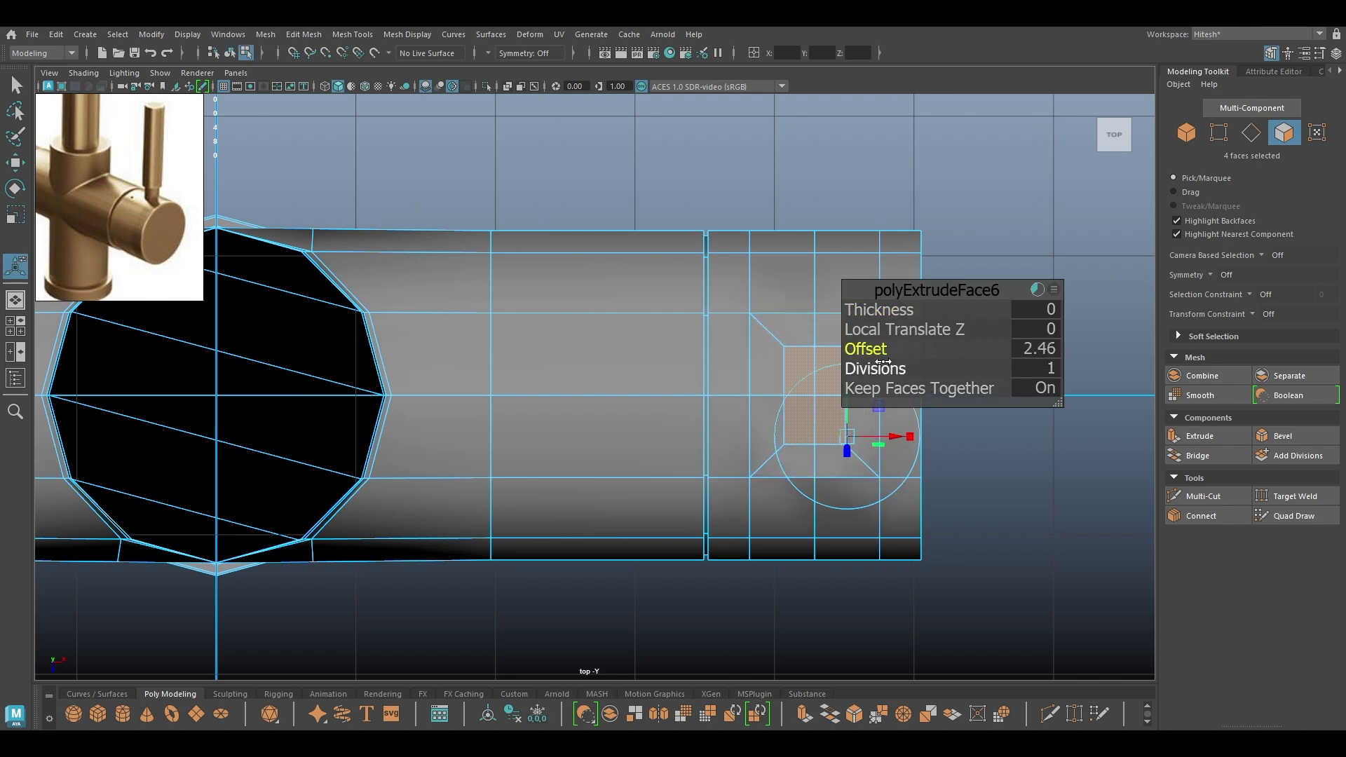
pyautogui.press('w')
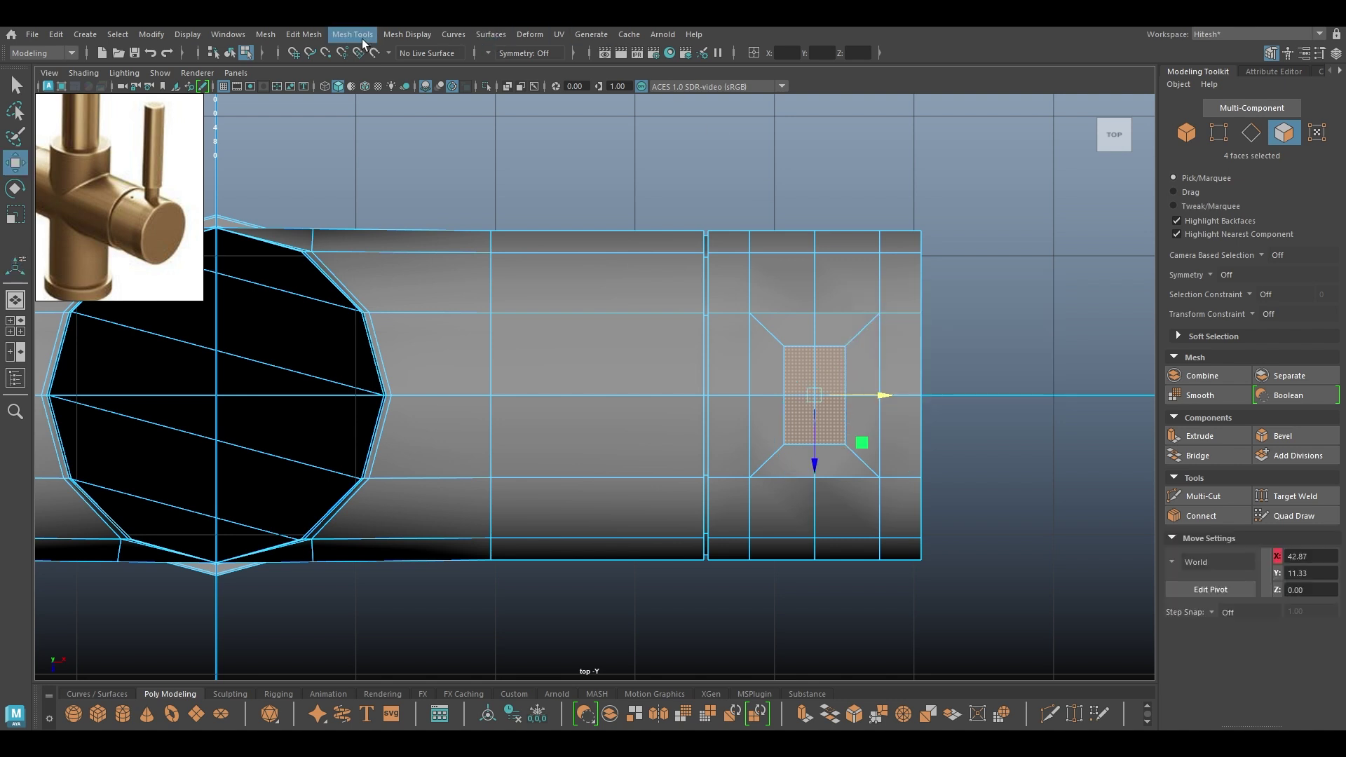
# Circularize the four inset faces with Surface (per-vertex) alignment and a radial offset of -0.98
pyautogui.click(304, 34)
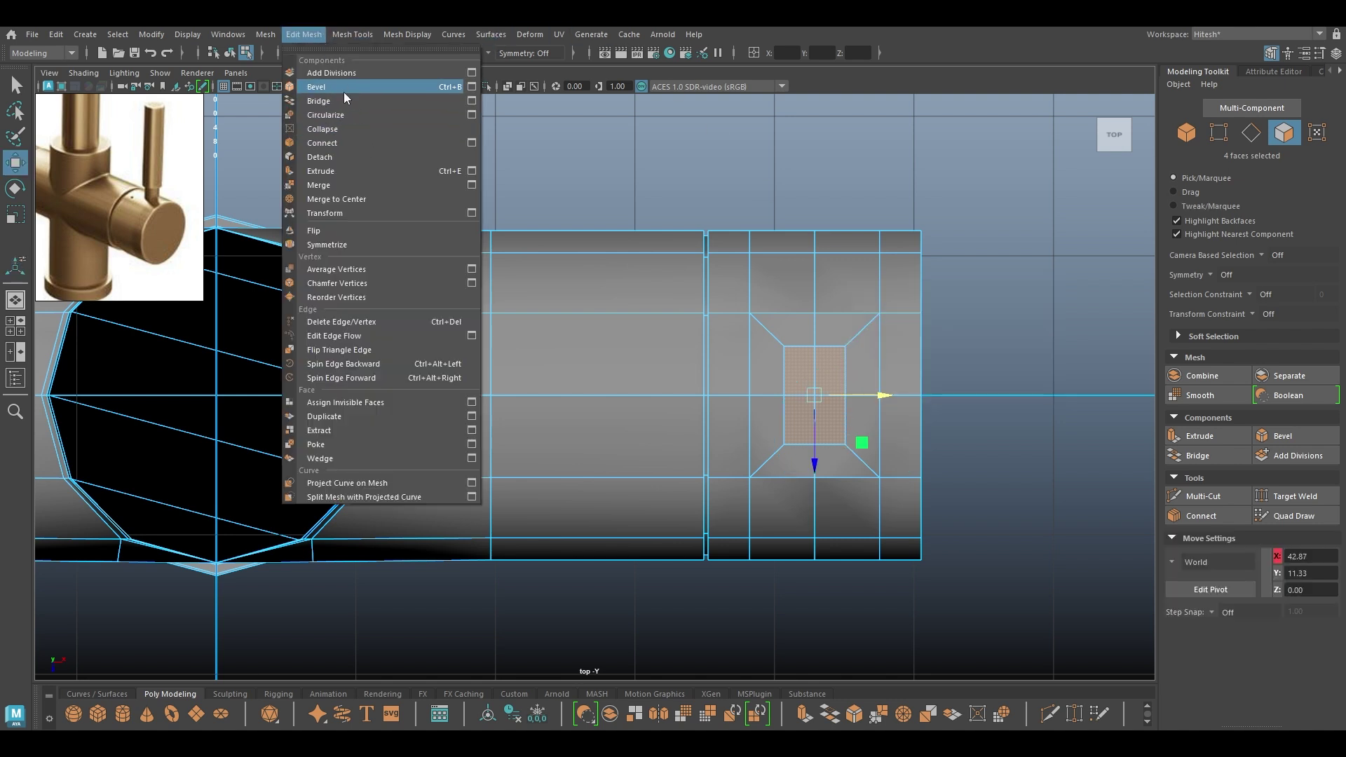
pyautogui.click(343, 113)
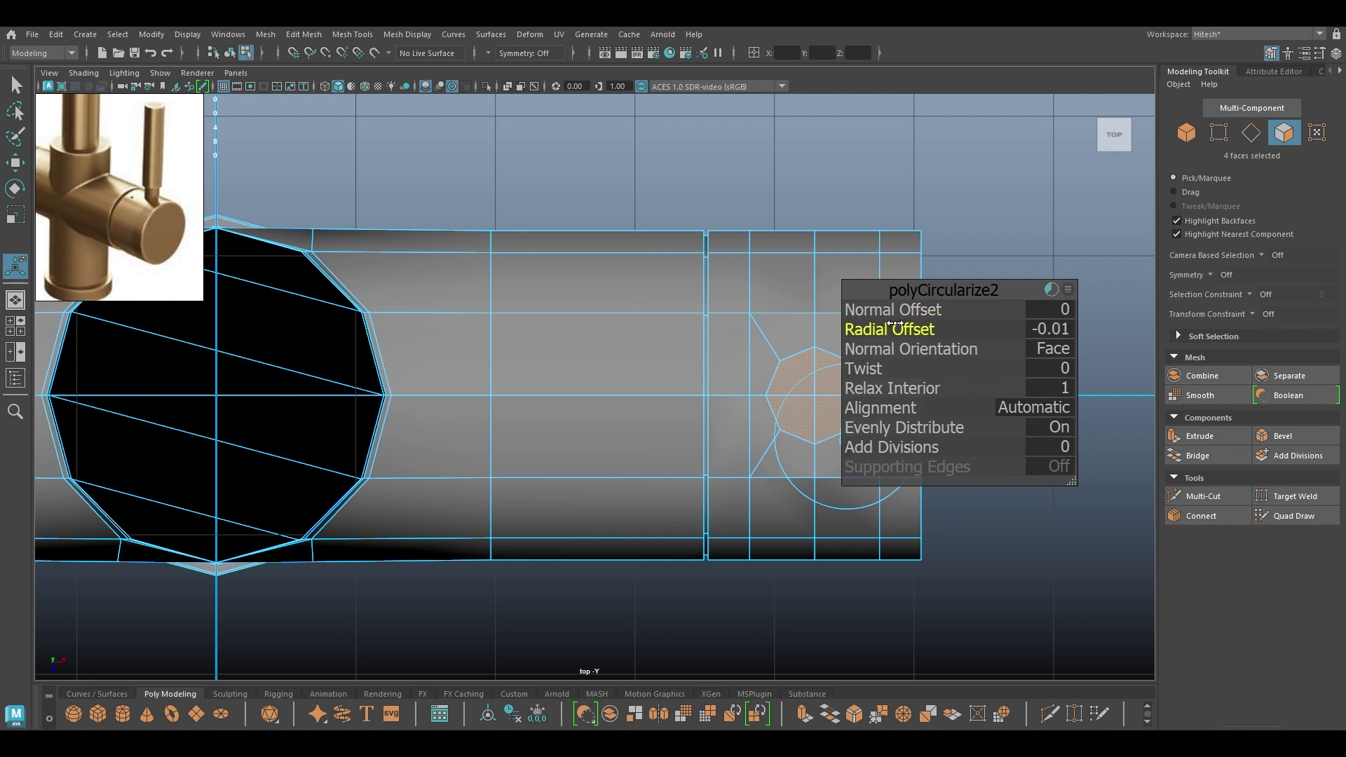
pyautogui.moveTo(882, 327); pyautogui.dragTo(865, 329)
pyautogui.click(1050, 406)
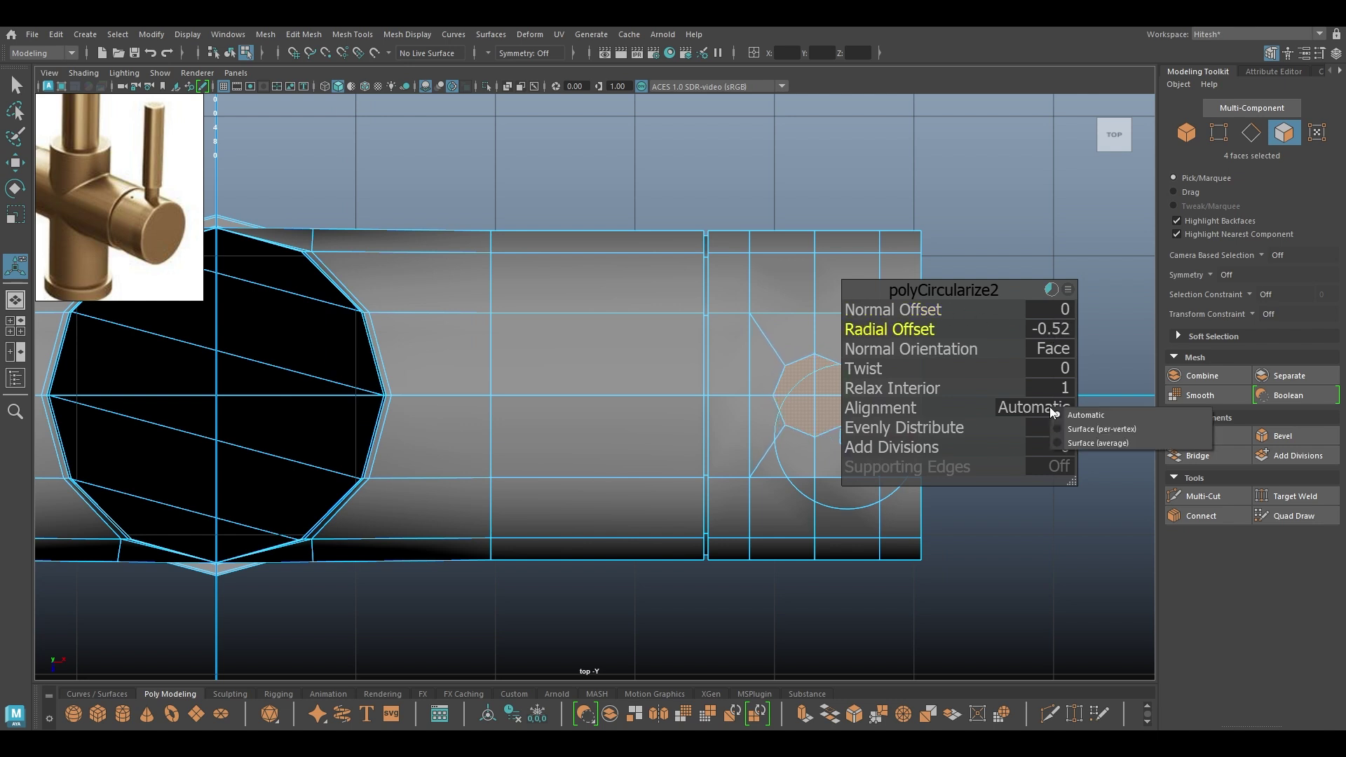
pyautogui.click(1091, 431)
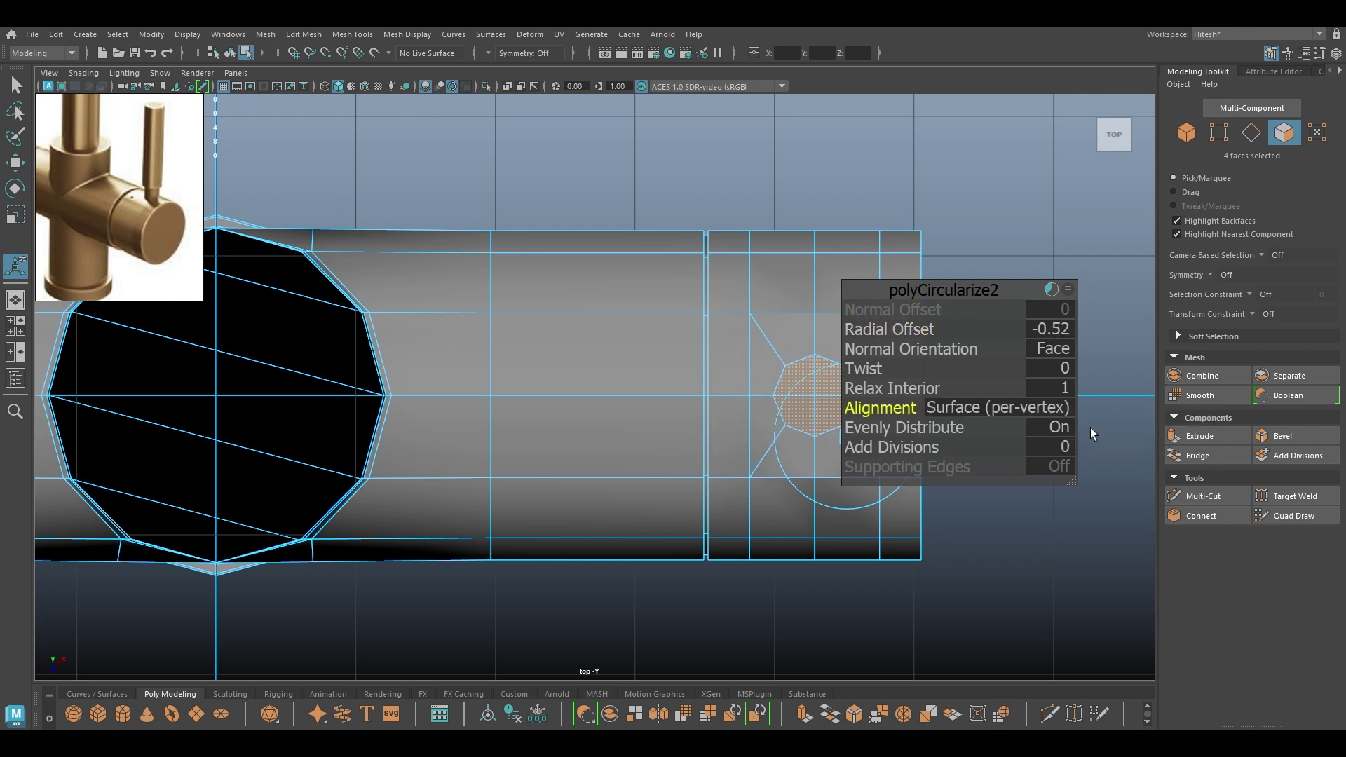
pyautogui.press('space')
pyautogui.moveTo(767, 346); pyautogui.dragTo(767, 303)
pyautogui.moveTo(757, 295)
pyautogui.keyDown('alt'); pyautogui.mouseDown()
pyautogui.moveTo(662, 254)
pyautogui.moveTo(671, 273)
pyautogui.moveTo(733, 289)
pyautogui.mouseUp(); pyautogui.keyUp('alt')
pyautogui.moveTo(890, 331); pyautogui.dragTo(780, 359)
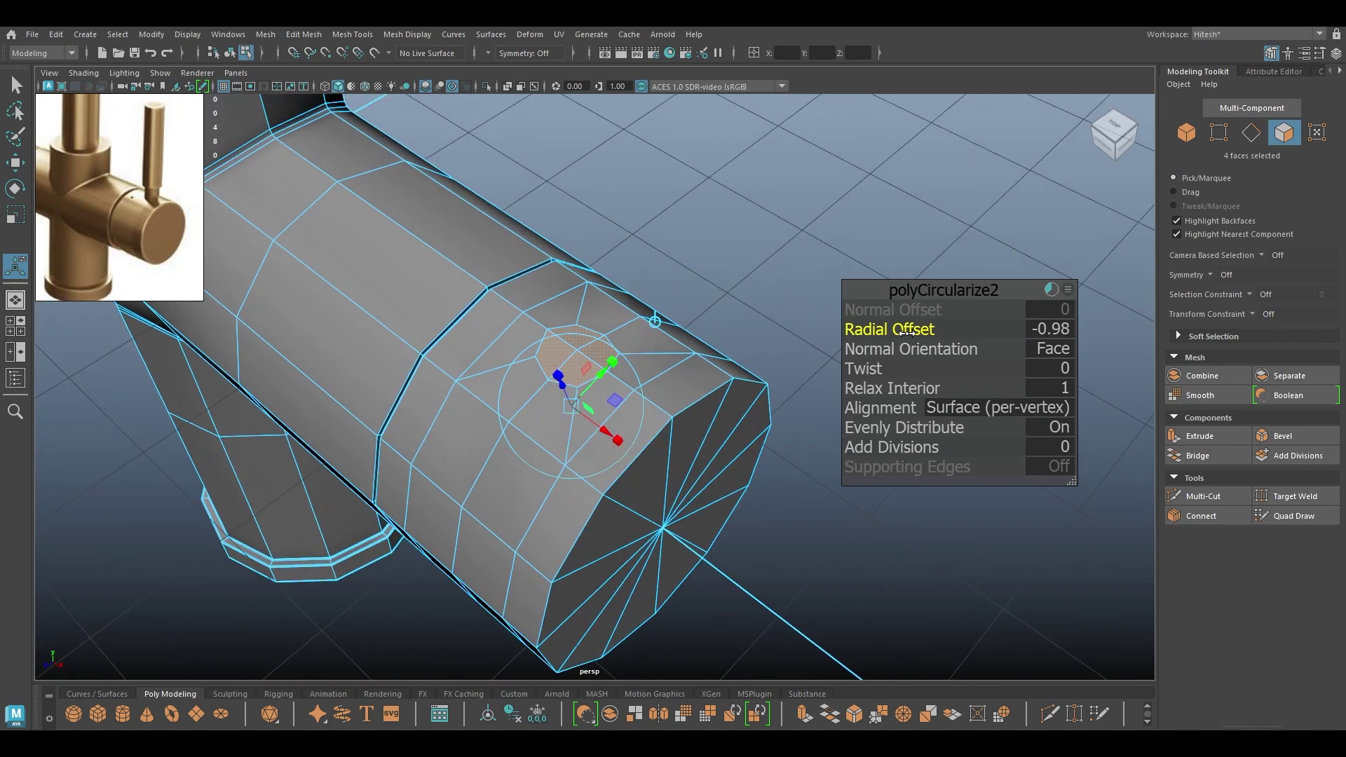
pyautogui.press('w')
# Extrude the circularized faces up into a short neck, widen them, and extrude again into a long vertical handle rod
pyautogui.keyDown('alt'); pyautogui.moveTo(907, 336); pyautogui.dragTo(674, 215); pyautogui.keyUp('alt')
pyautogui.keyDown('alt'); pyautogui.moveTo(674, 211); pyautogui.dragTo(685, 289, button='right'); pyautogui.keyUp('alt')
pyautogui.press('r')
pyautogui.keyDown('alt'); pyautogui.moveTo(700, 264); pyautogui.dragTo(698, 313); pyautogui.keyUp('alt')
pyautogui.press('w')
pyautogui.keyDown('alt'); pyautogui.moveTo(698, 390); pyautogui.dragTo(674, 261); pyautogui.keyUp('alt')
pyautogui.moveTo(651, 352); pyautogui.dragTo(654, 194)
pyautogui.moveTo(758, 288); pyautogui.dragTo(809, 265, button='right')
pyautogui.click(809, 264)
pyautogui.keyDown('alt'); pyautogui.moveTo(809, 263); pyautogui.dragTo(747, 328); pyautogui.keyUp('alt')
# Bevel the outer rim edge loop of the right arm's end cap into a tight support loop with Chamfer off
pyautogui.keyDown('alt'); pyautogui.moveTo(659, 203); pyautogui.dragTo(704, 281); pyautogui.keyUp('alt')
pyautogui.keyDown('alt'); pyautogui.moveTo(705, 281); pyautogui.dragTo(732, 354, button='right'); pyautogui.keyUp('alt')
pyautogui.keyDown('alt'); pyautogui.moveTo(732, 355); pyautogui.dragTo(842, 378); pyautogui.keyUp('alt')
pyautogui.click(676, 423)
pyautogui.moveTo(842, 377); pyautogui.dragTo(830, 289, button='right')
pyautogui.doubleClick(737, 374)
pyautogui.keyDown('alt'); pyautogui.moveTo(737, 374); pyautogui.dragTo(798, 348); pyautogui.keyUp('alt')
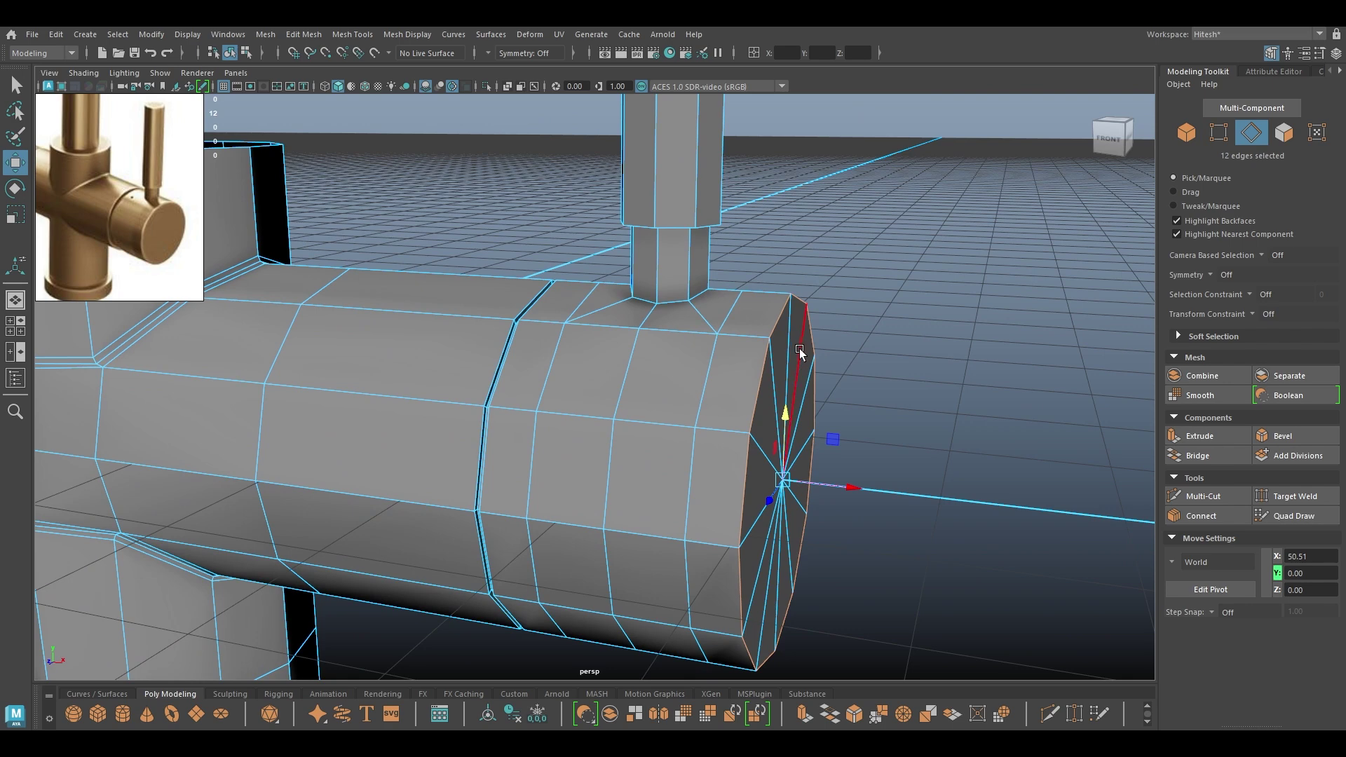
pyautogui.hotkey('ctrl', 'b')
pyautogui.moveTo(873, 310); pyautogui.dragTo(733, 300)
pyautogui.click(875, 407)
pyautogui.press('w')
# Remove the centre vertex and its triangle fan from the right arm's end cap, leaving a single flat face
pyautogui.moveTo(686, 311); pyautogui.dragTo(688, 249, button='right')
pyautogui.moveTo(688, 254)
pyautogui.keyDown('alt'); pyautogui.mouseDown()
pyautogui.moveTo(682, 336)
pyautogui.moveTo(708, 343)
pyautogui.moveTo(600, 481)
pyautogui.moveTo(656, 393)
pyautogui.mouseUp(); pyautogui.keyUp('alt')
pyautogui.press('Tab')
pyautogui.keyDown('shift'); pyautogui.moveTo(705, 356); pyautogui.dragTo(638, 376, button='right'); pyautogui.keyUp('shift')
# Connect opposite rim vertices of the right end cap with three horizontal edges across its middle
pyautogui.moveTo(610, 331); pyautogui.dragTo(538, 339, button='right')
pyautogui.click(523, 368)
pyautogui.keyDown('alt'); pyautogui.moveTo(611, 387); pyautogui.dragTo(682, 390); pyautogui.keyUp('alt')
pyautogui.keyDown('shift'); pyautogui.click(701, 385); pyautogui.keyUp('shift')
pyautogui.keyDown('shift'); pyautogui.moveTo(698, 384); pyautogui.dragTo(713, 511, button='right'); pyautogui.keyUp('shift')
pyautogui.click(422, 487)
pyautogui.keyDown('shift'); pyautogui.click(717, 486); pyautogui.keyUp('shift')
pyautogui.keyDown('shift'); pyautogui.moveTo(717, 486); pyautogui.dragTo(717, 508, button='right'); pyautogui.keyUp('shift')
pyautogui.click(720, 561)
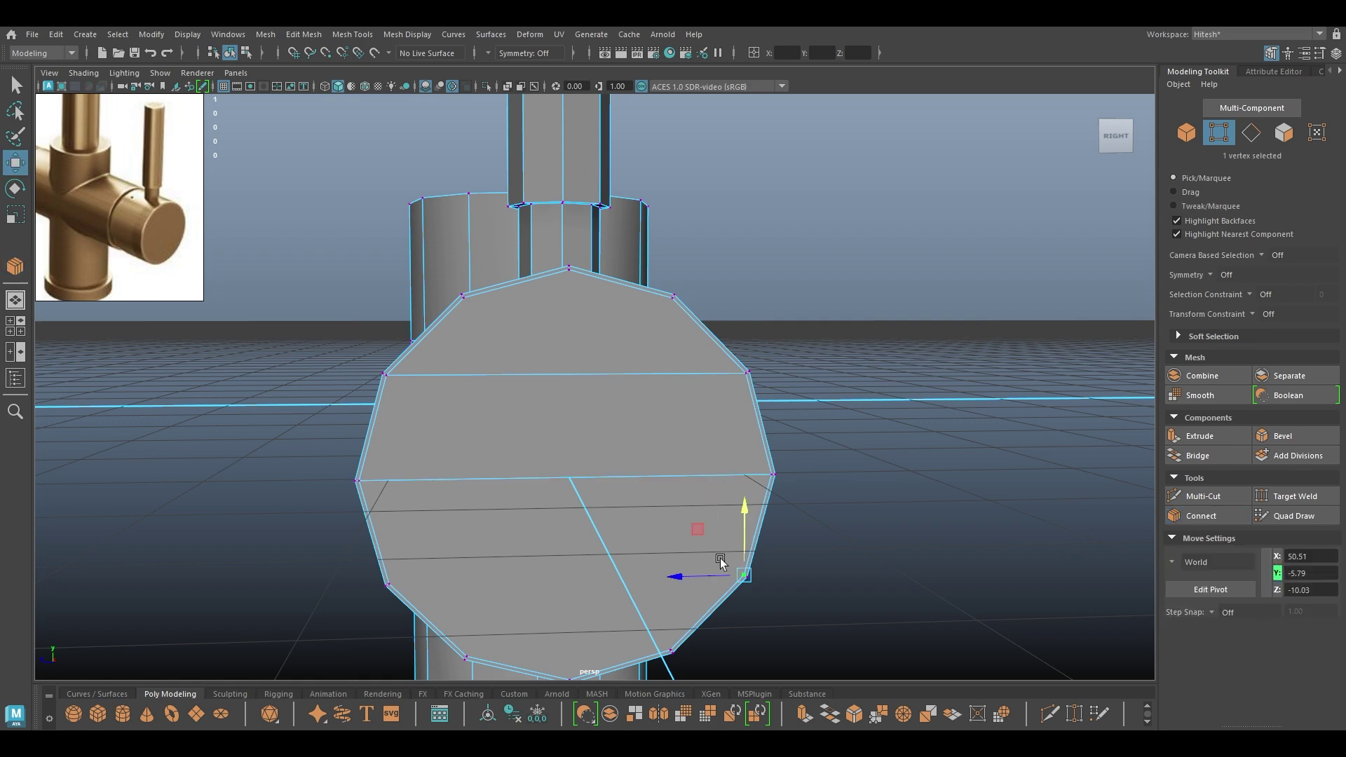
pyautogui.keyDown('shift'); pyautogui.click(435, 559); pyautogui.keyUp('shift')
pyautogui.keyDown('shift'); pyautogui.moveTo(435, 559); pyautogui.dragTo(488, 623, button='right'); pyautogui.keyUp('shift')
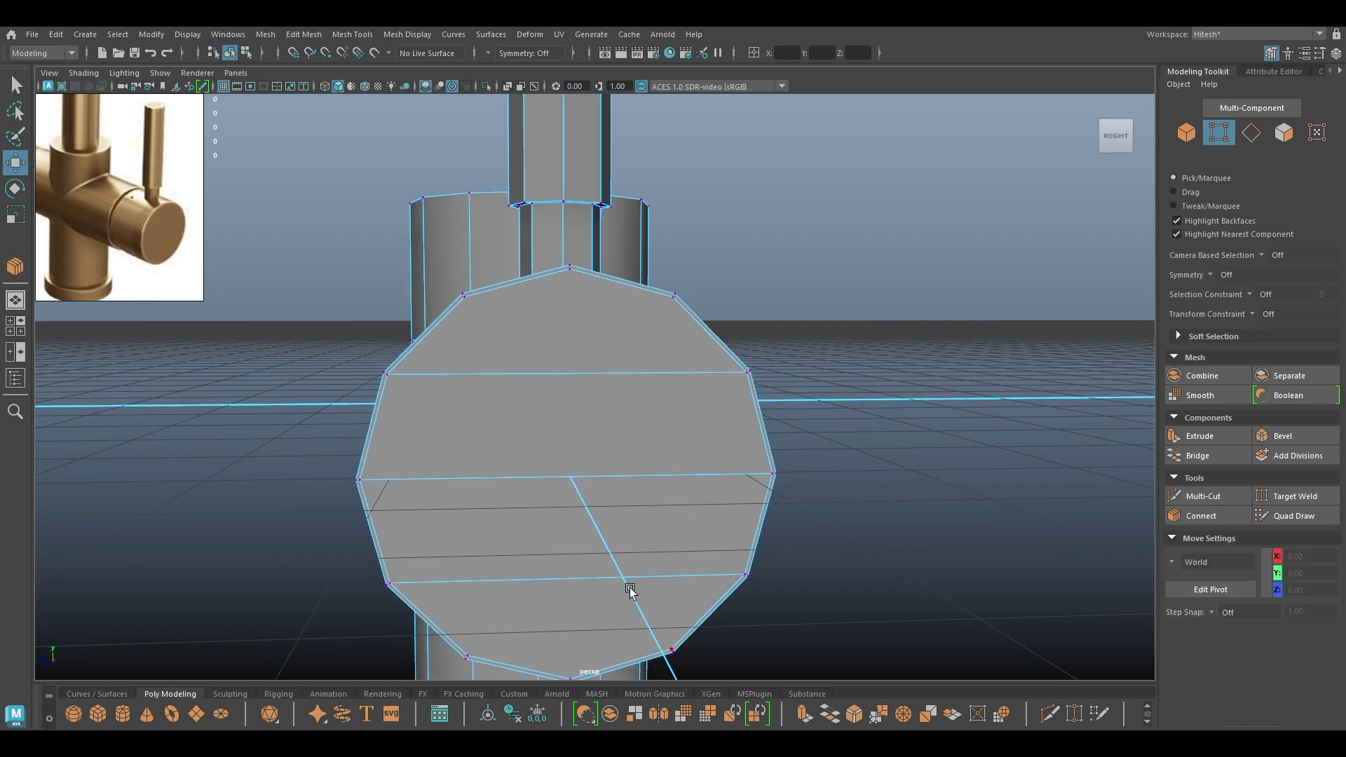
# Cut a vertical edge down the middle of the right arm's end cap with Multi-Cut, crossing the horizontal edges
pyautogui.keyDown('alt'); pyautogui.moveTo(627, 591); pyautogui.dragTo(628, 439, button='middle'); pyautogui.keyUp('alt')
pyautogui.keyDown('shift'); pyautogui.moveTo(628, 434); pyautogui.dragTo(542, 434, button='right'); pyautogui.keyUp('shift')
pyautogui.keyDown('alt'); pyautogui.moveTo(617, 520); pyautogui.dragTo(733, 579); pyautogui.keyUp('alt')
pyautogui.keyDown('alt'); pyautogui.moveTo(694, 436); pyautogui.dragTo(712, 457); pyautogui.keyUp('alt')
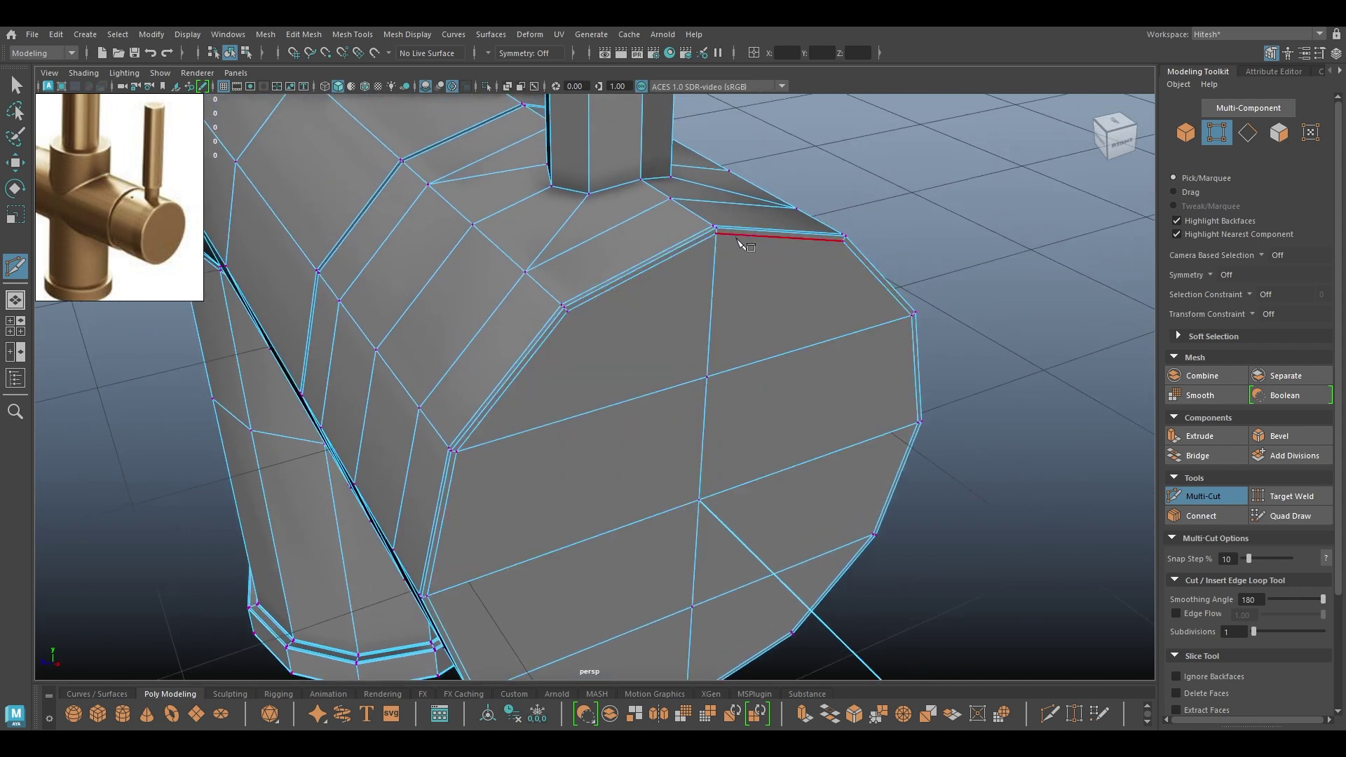
pyautogui.press('w')
# Bevel the edge loops along both sides of the right arm's groove with Chamfer off and Fraction 0.37
pyautogui.moveTo(687, 286)
pyautogui.keyDown('alt'); pyautogui.mouseDown()
pyautogui.moveTo(735, 318)
pyautogui.moveTo(697, 263)
pyautogui.mouseUp(); pyautogui.keyUp('alt')
pyautogui.moveTo(697, 283); pyautogui.dragTo(695, 167, button='right')
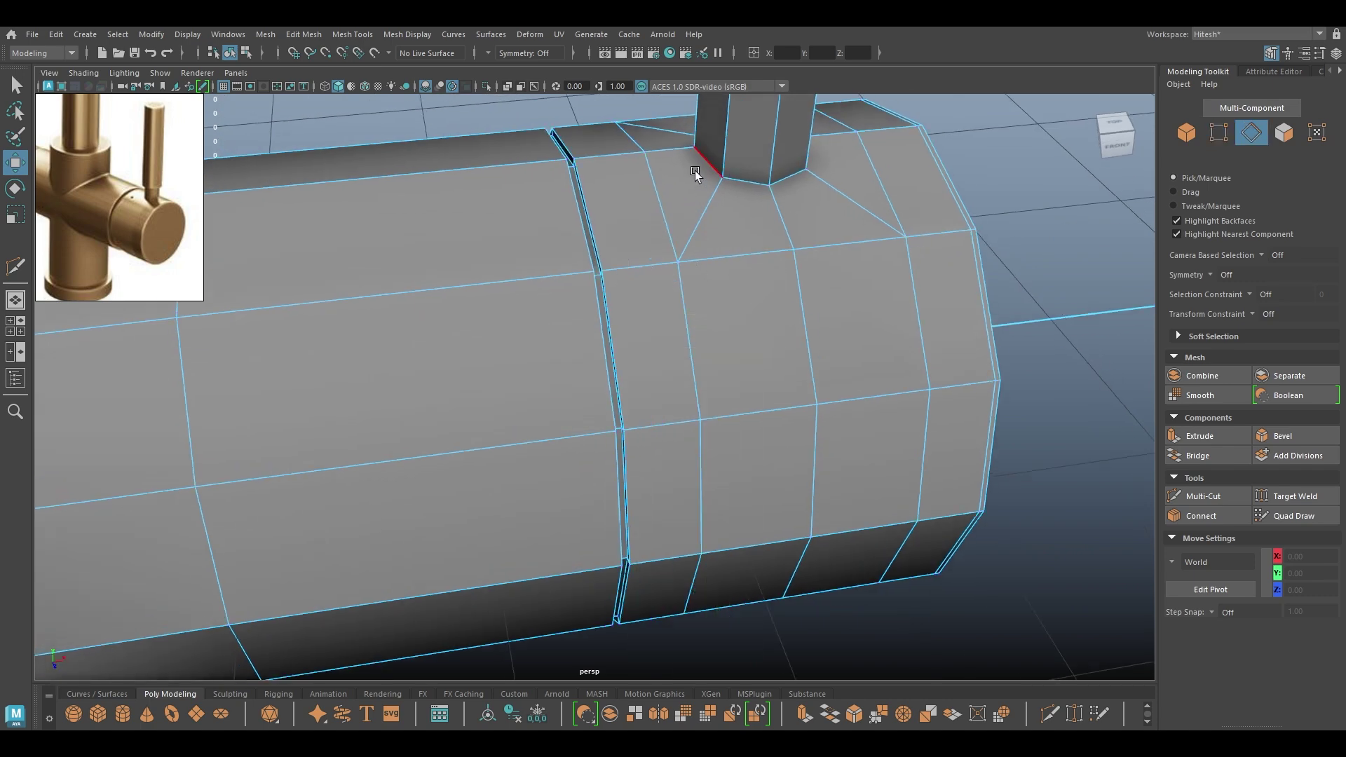
pyautogui.keyDown('alt'); pyautogui.moveTo(705, 470); pyautogui.dragTo(722, 422); pyautogui.keyUp('alt')
pyautogui.scroll(10, 721, 422)
pyautogui.keyDown('alt'); pyautogui.moveTo(688, 381); pyautogui.dragTo(759, 495, button='middle'); pyautogui.keyUp('alt')
pyautogui.keyDown('alt'); pyautogui.moveTo(759, 495); pyautogui.dragTo(673, 457); pyautogui.keyUp('alt')
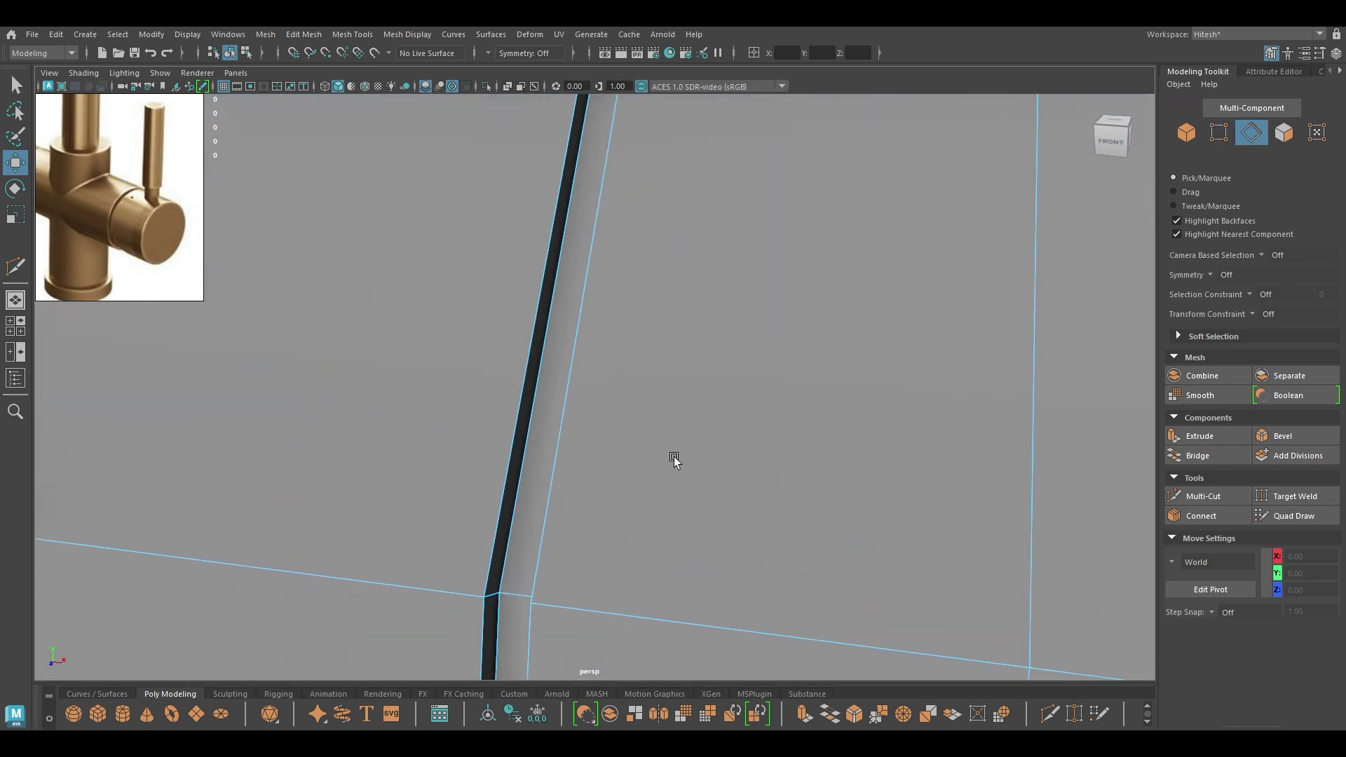
pyautogui.doubleClick(522, 402)
pyautogui.keyDown('alt'); pyautogui.moveTo(598, 412); pyautogui.dragTo(669, 494); pyautogui.keyUp('alt')
pyautogui.keyDown('shift'); pyautogui.doubleClick(666, 494); pyautogui.keyUp('shift')
pyautogui.keyDown('alt'); pyautogui.moveTo(724, 529); pyautogui.dragTo(675, 252, button='right'); pyautogui.keyUp('alt')
pyautogui.keyDown('alt'); pyautogui.moveTo(675, 252); pyautogui.dragTo(654, 282); pyautogui.keyUp('alt')
pyautogui.hotkey('ctrl', 'b')
pyautogui.click(870, 406)
pyautogui.keyDown('alt'); pyautogui.moveTo(869, 405); pyautogui.dragTo(890, 310); pyautogui.keyUp('alt')
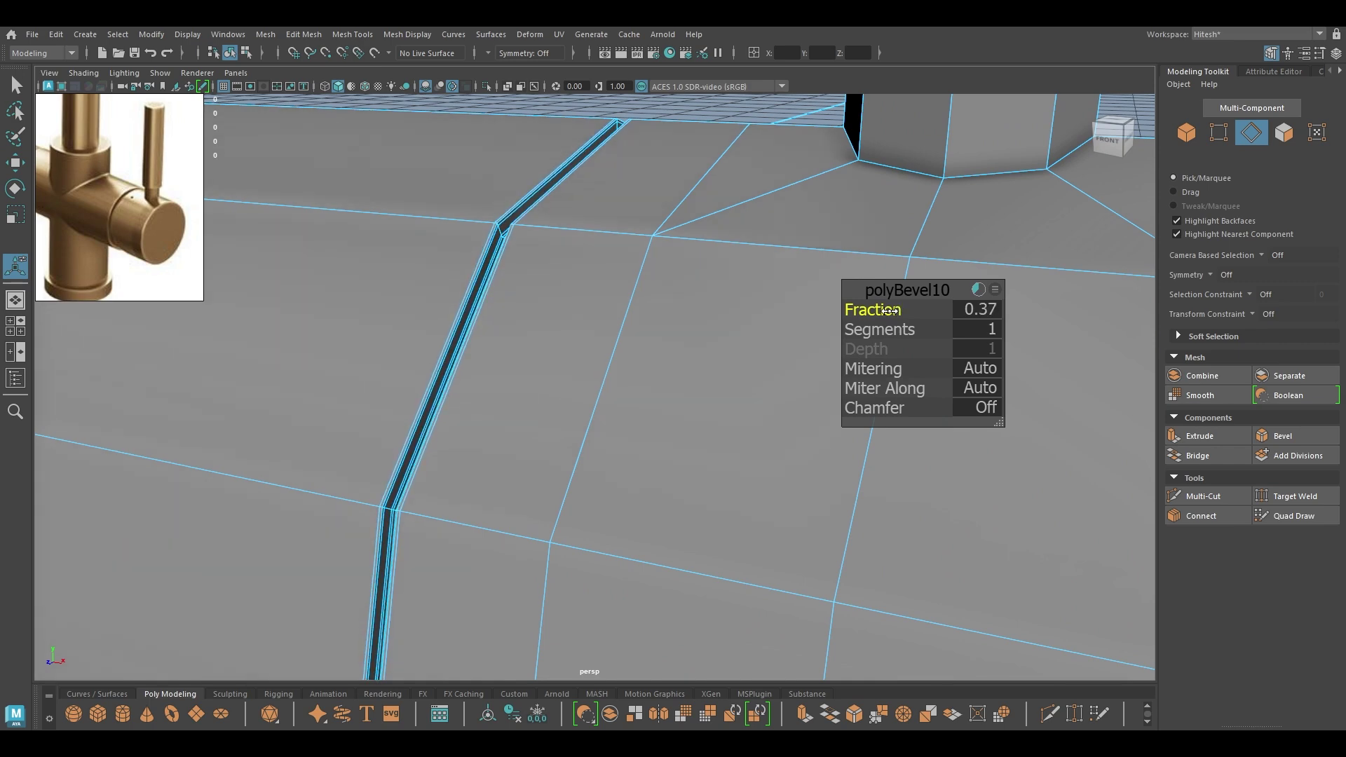
pyautogui.press('w')
# Bevel the handle rod's edge loops, including its top rim, into support loops with Chamfer off
pyautogui.moveTo(647, 257); pyautogui.dragTo(617, 213, button='right')
pyautogui.keyDown('alt'); pyautogui.moveTo(800, 235); pyautogui.dragTo(751, 191, button='right'); pyautogui.keyUp('alt')
pyautogui.keyDown('alt'); pyautogui.moveTo(750, 191); pyautogui.dragTo(657, 318); pyautogui.keyUp('alt')
pyautogui.doubleClick(700, 250)
pyautogui.keyDown('shift'); pyautogui.doubleClick(679, 199); pyautogui.keyUp('shift')
pyautogui.keyDown('alt'); pyautogui.moveTo(658, 319); pyautogui.dragTo(667, 347, button='right'); pyautogui.keyUp('alt')
pyautogui.keyDown('shift'); pyautogui.click(607, 304); pyautogui.keyUp('shift')
pyautogui.keyDown('shift'); pyautogui.click(642, 320); pyautogui.keyUp('shift')
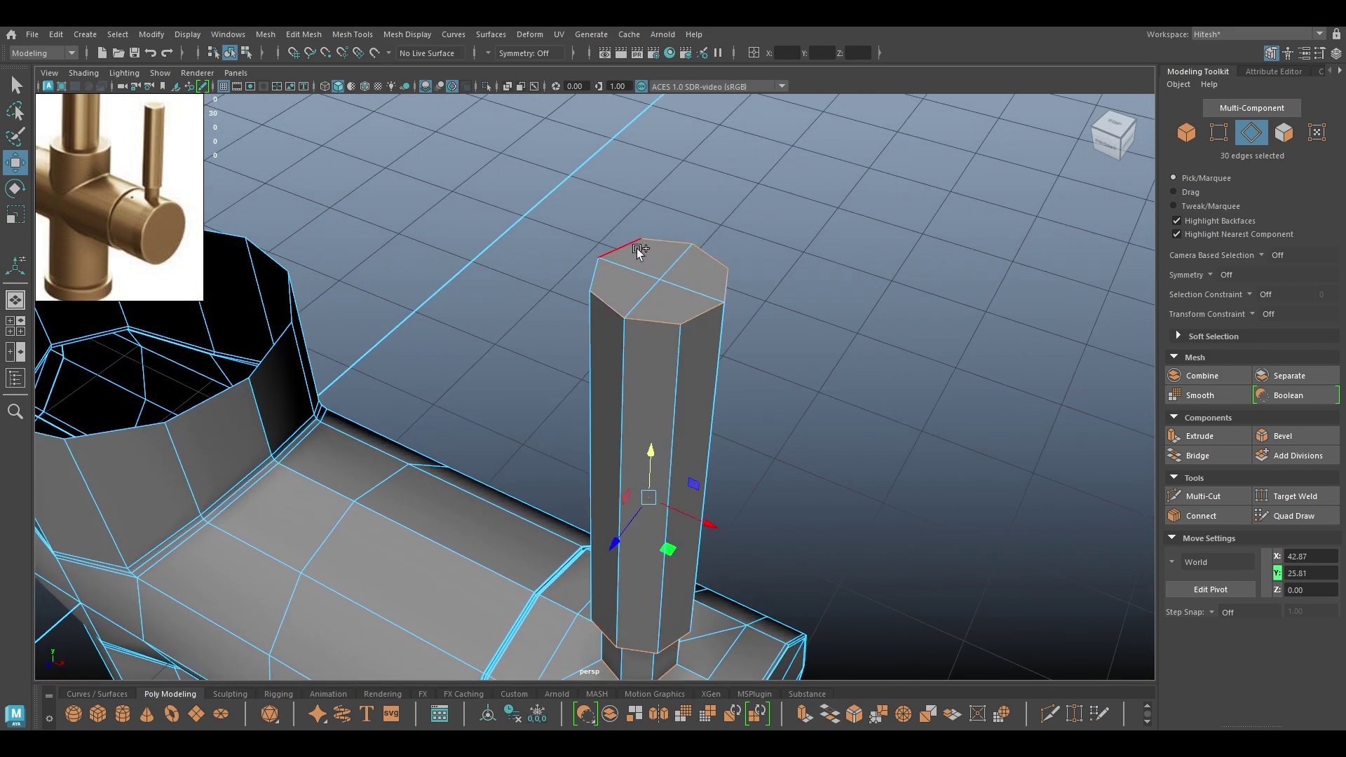
pyautogui.hotkey('ctrl', 'b')
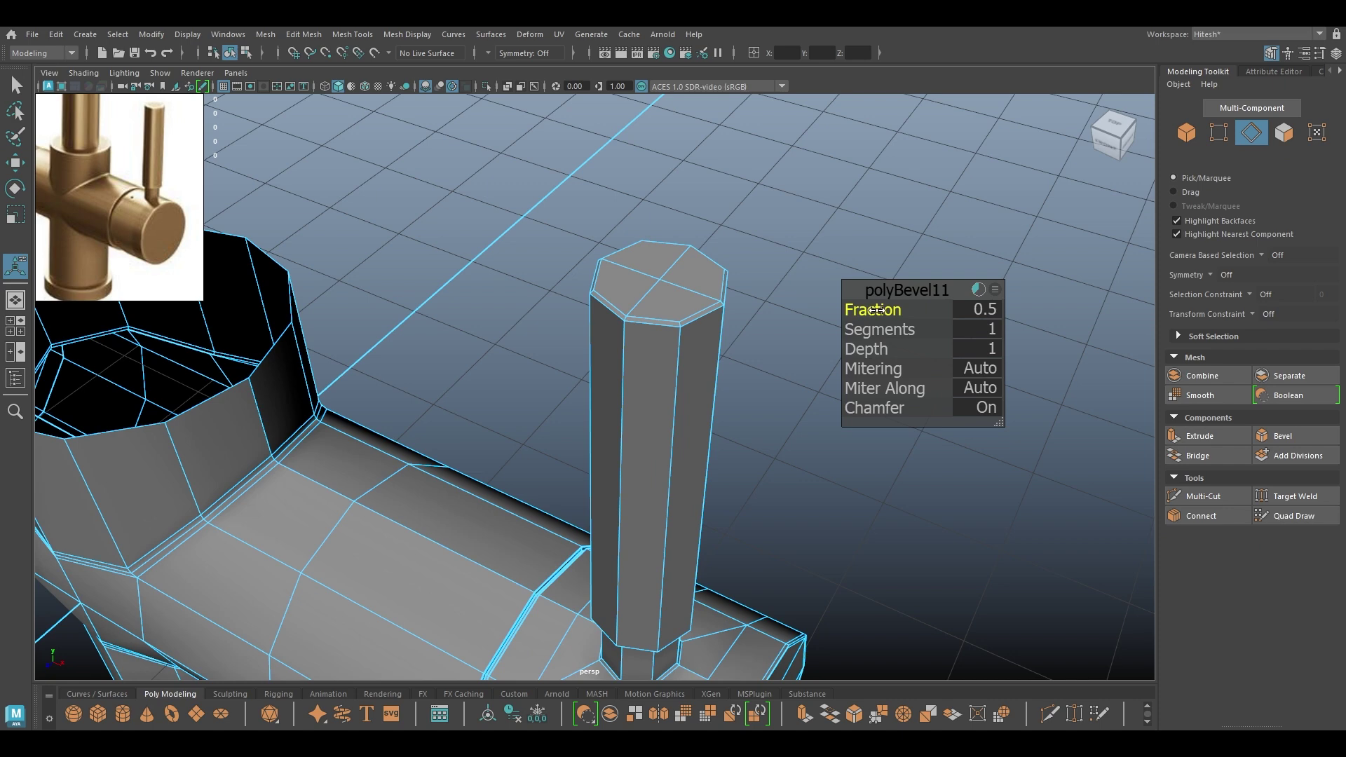
pyautogui.moveTo(877, 407); pyautogui.dragTo(708, 408)
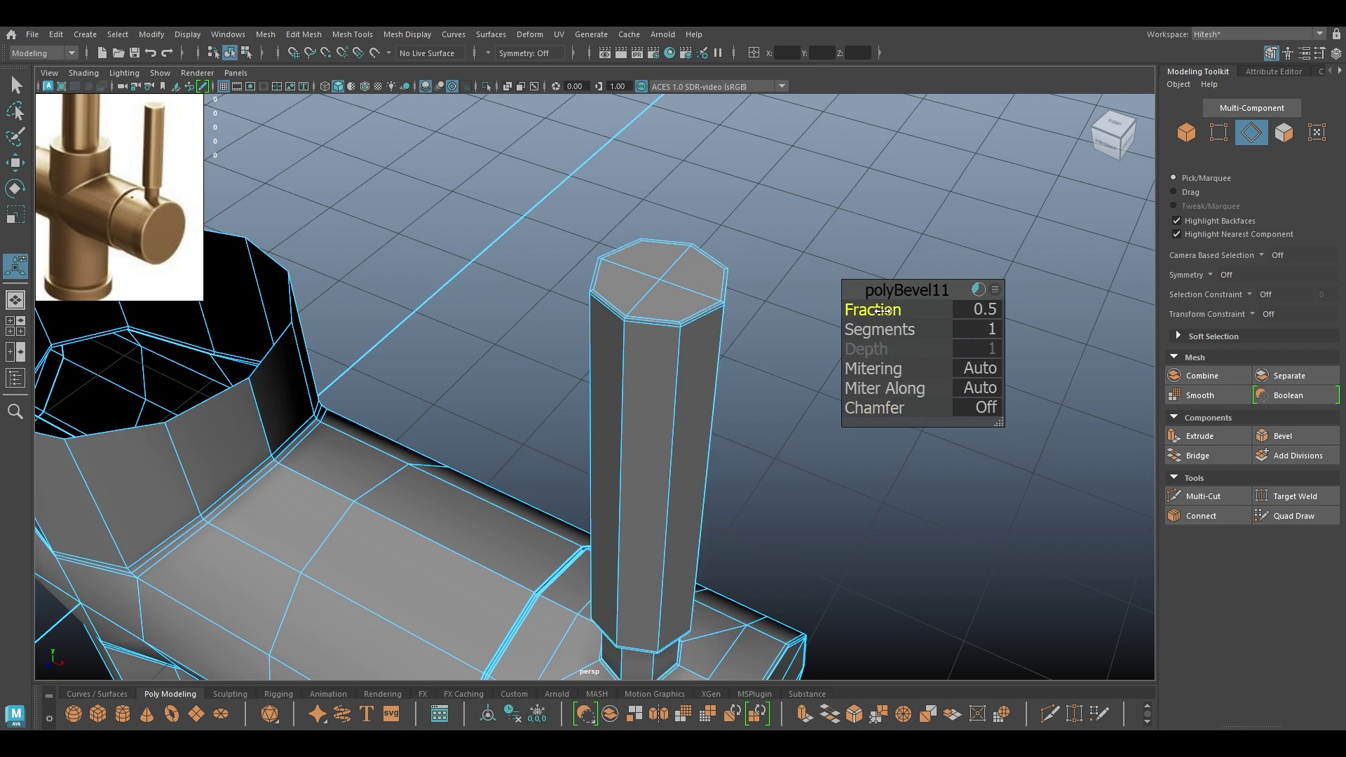
pyautogui.moveTo(876, 312); pyautogui.dragTo(875, 313)
pyautogui.press('w')
# Inspect the whole faucet body in smooth preview and bring the full spout into view in the reference image
pyautogui.moveTo(726, 339); pyautogui.dragTo(860, 251, button='right')
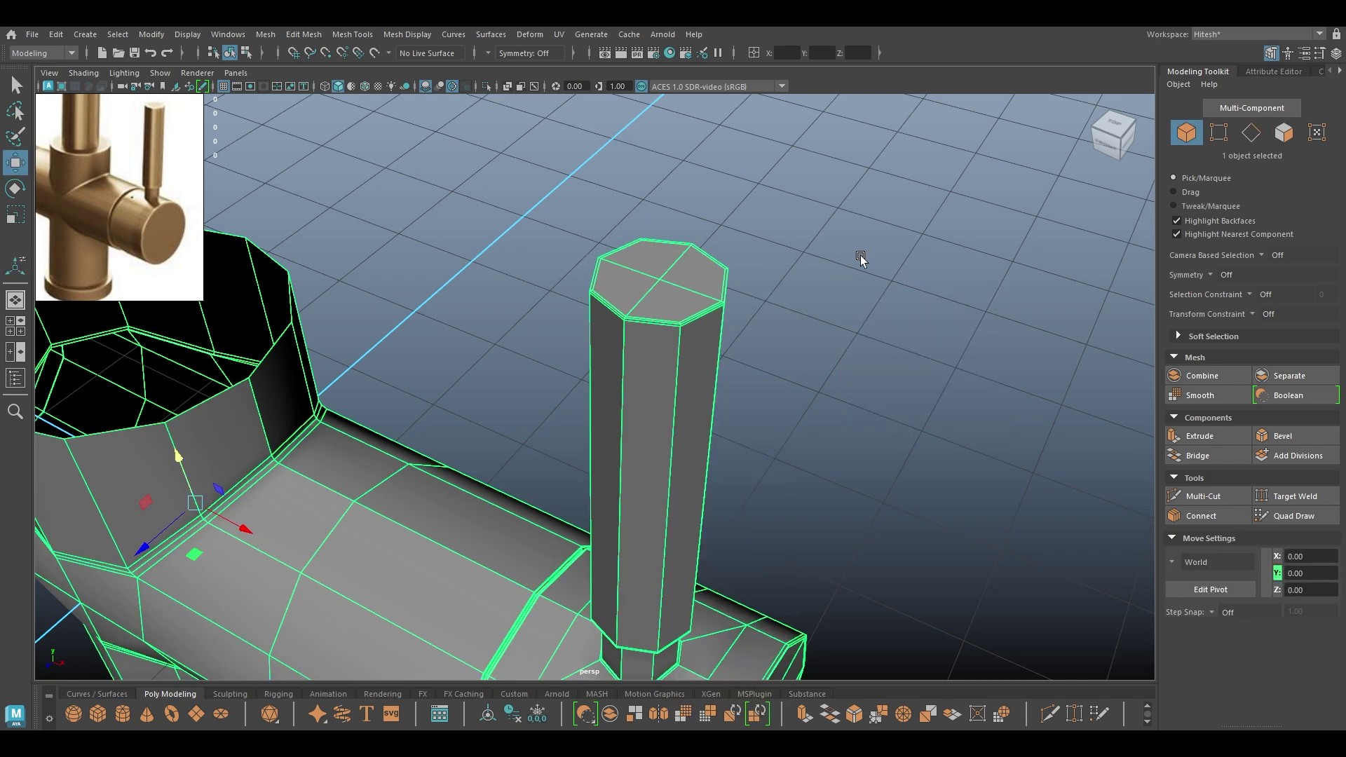
pyautogui.press('3')
pyautogui.click(815, 373)
pyautogui.keyDown('alt'); pyautogui.moveTo(816, 373); pyautogui.dragTo(804, 393); pyautogui.keyUp('alt')
pyautogui.keyDown('alt'); pyautogui.moveTo(803, 394); pyautogui.dragTo(692, 376, button='right'); pyautogui.keyUp('alt')
pyautogui.keyDown('alt'); pyautogui.moveTo(691, 376); pyautogui.dragTo(725, 408); pyautogui.keyUp('alt')
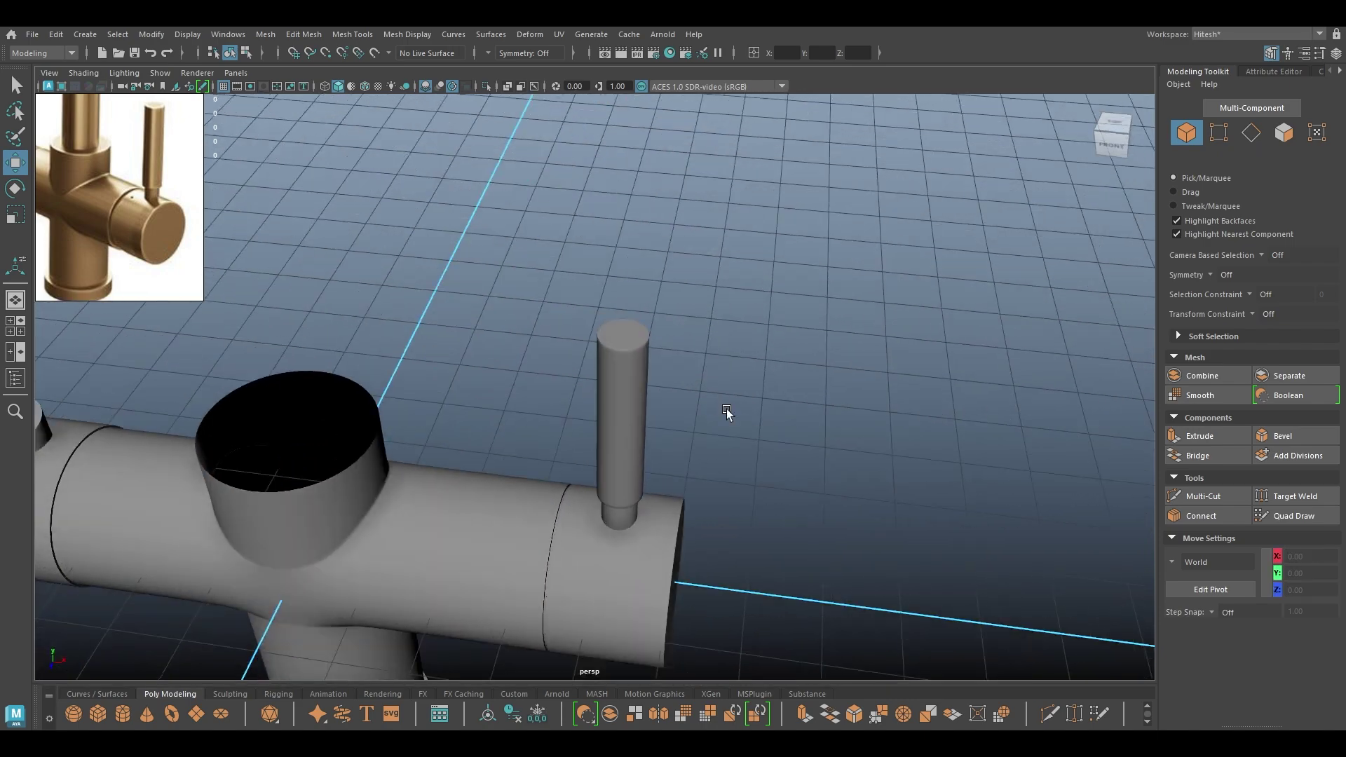
pyautogui.keyDown('alt'); pyautogui.moveTo(725, 408); pyautogui.dragTo(767, 401, button='middle'); pyautogui.keyUp('alt')
pyautogui.keyDown('alt'); pyautogui.moveTo(767, 401); pyautogui.dragTo(617, 379); pyautogui.keyUp('alt')
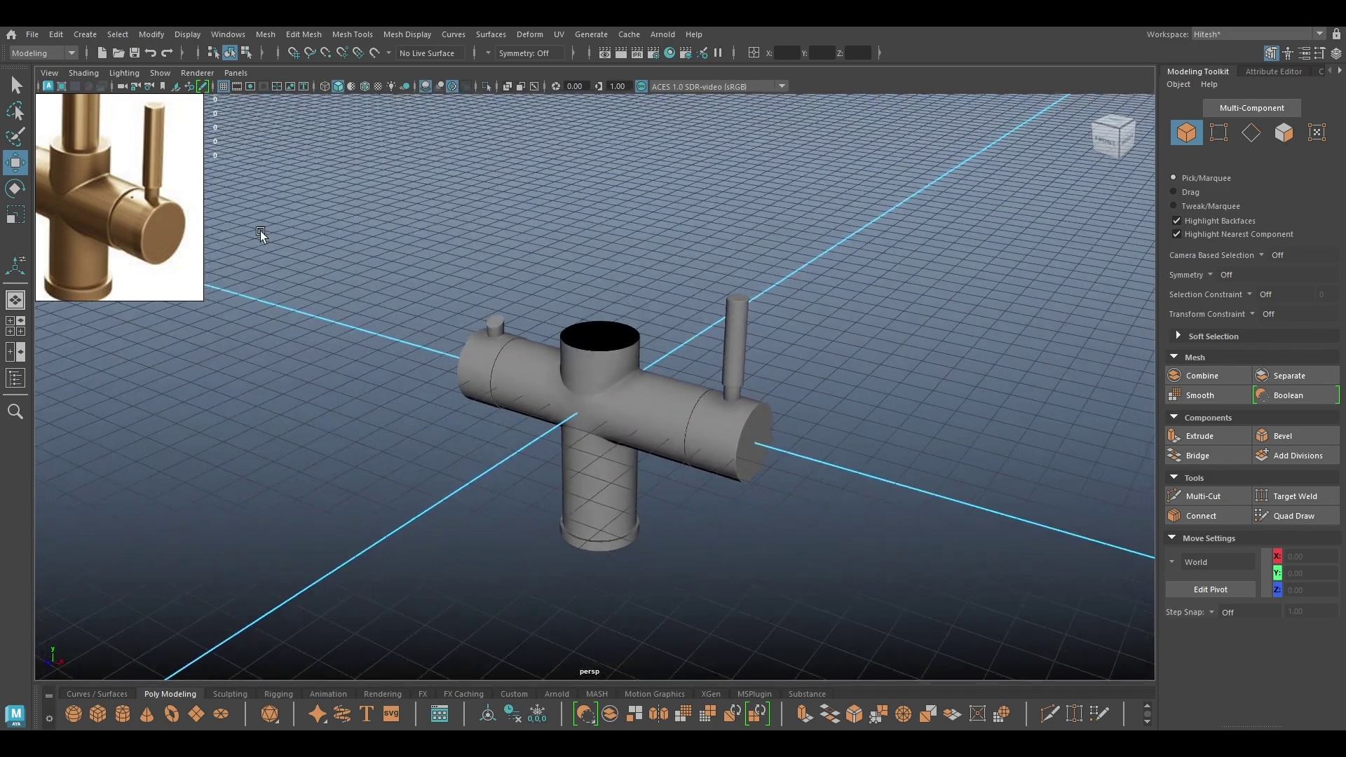
pyautogui.scroll(-2, 140, 198)
pyautogui.moveTo(137, 194); pyautogui.dragTo(174, 212, button='middle')
pyautogui.scroll(-3, 140, 224)
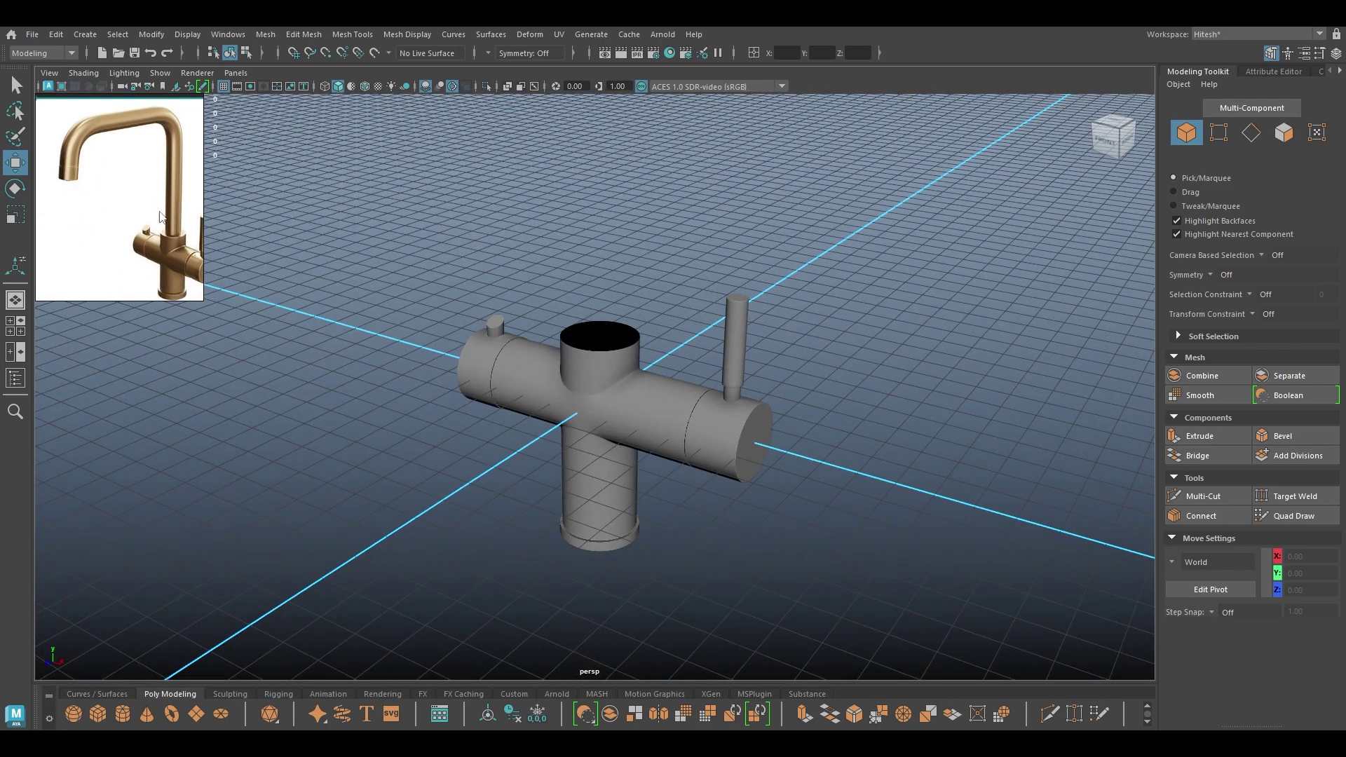
# Extrude the body's open top edge loop inward to form a flat ring around a smaller opening
pyautogui.click(664, 398)
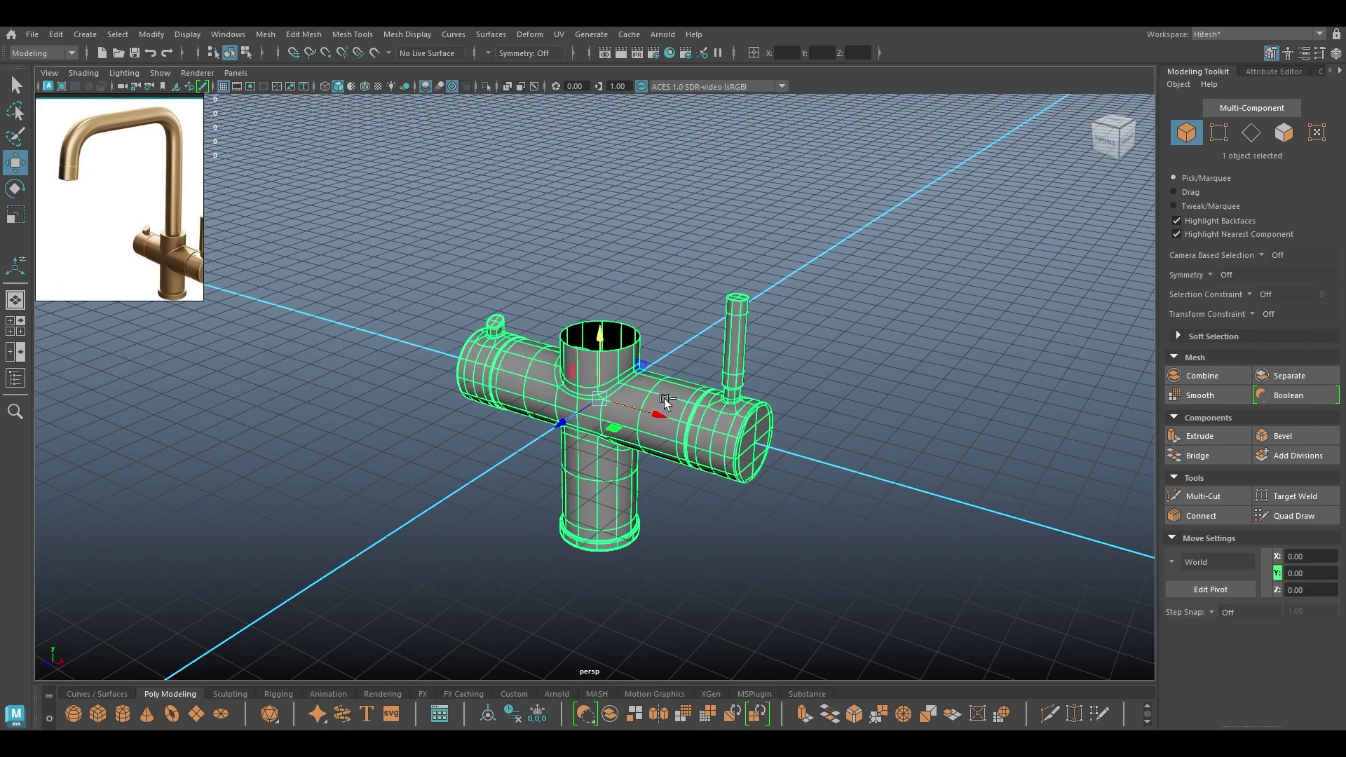
pyautogui.keyDown('alt'); pyautogui.moveTo(639, 329); pyautogui.dragTo(596, 312); pyautogui.keyUp('alt')
pyautogui.keyDown('alt'); pyautogui.moveTo(596, 312); pyautogui.dragTo(609, 315, button='middle'); pyautogui.keyUp('alt')
pyautogui.scroll(3, 609, 316)
pyautogui.keyDown('alt'); pyautogui.moveTo(609, 316); pyautogui.dragTo(638, 354); pyautogui.keyUp('alt')
pyautogui.moveTo(693, 252); pyautogui.dragTo(693, 211, button='right')
pyautogui.doubleClick(667, 342)
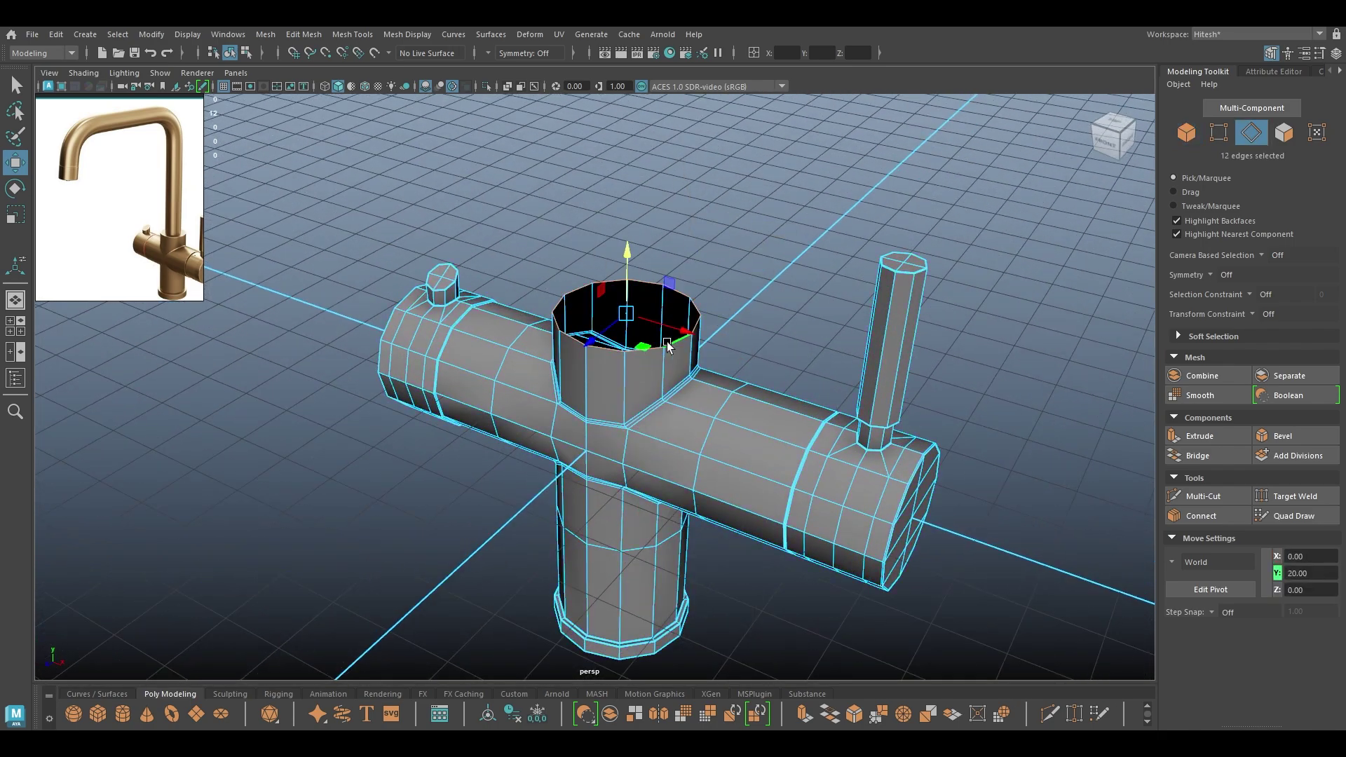
pyautogui.press('r')
pyautogui.moveTo(633, 320); pyautogui.dragTo(607, 322)
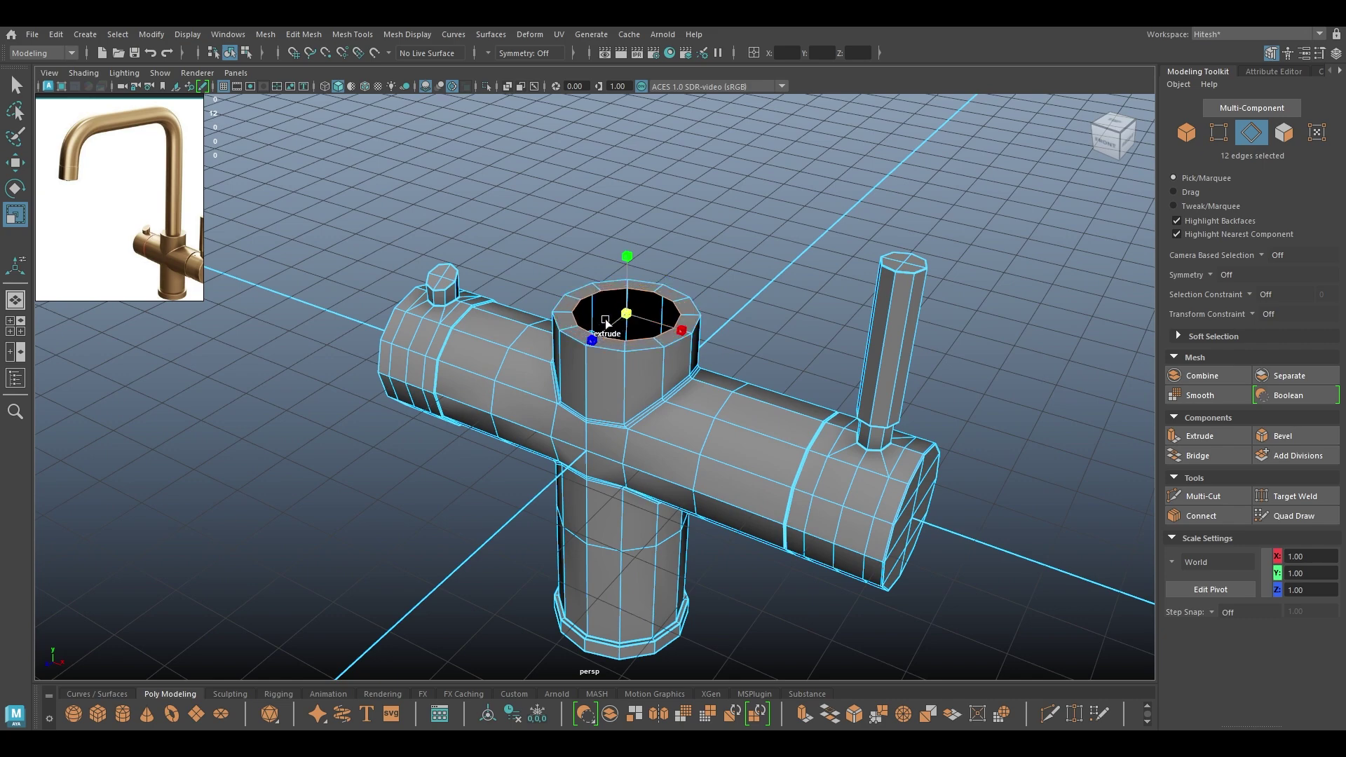
# Extrude the inner opening's edge loop straight up to about Y 148.55 to form the tall spout column
pyautogui.press('w')
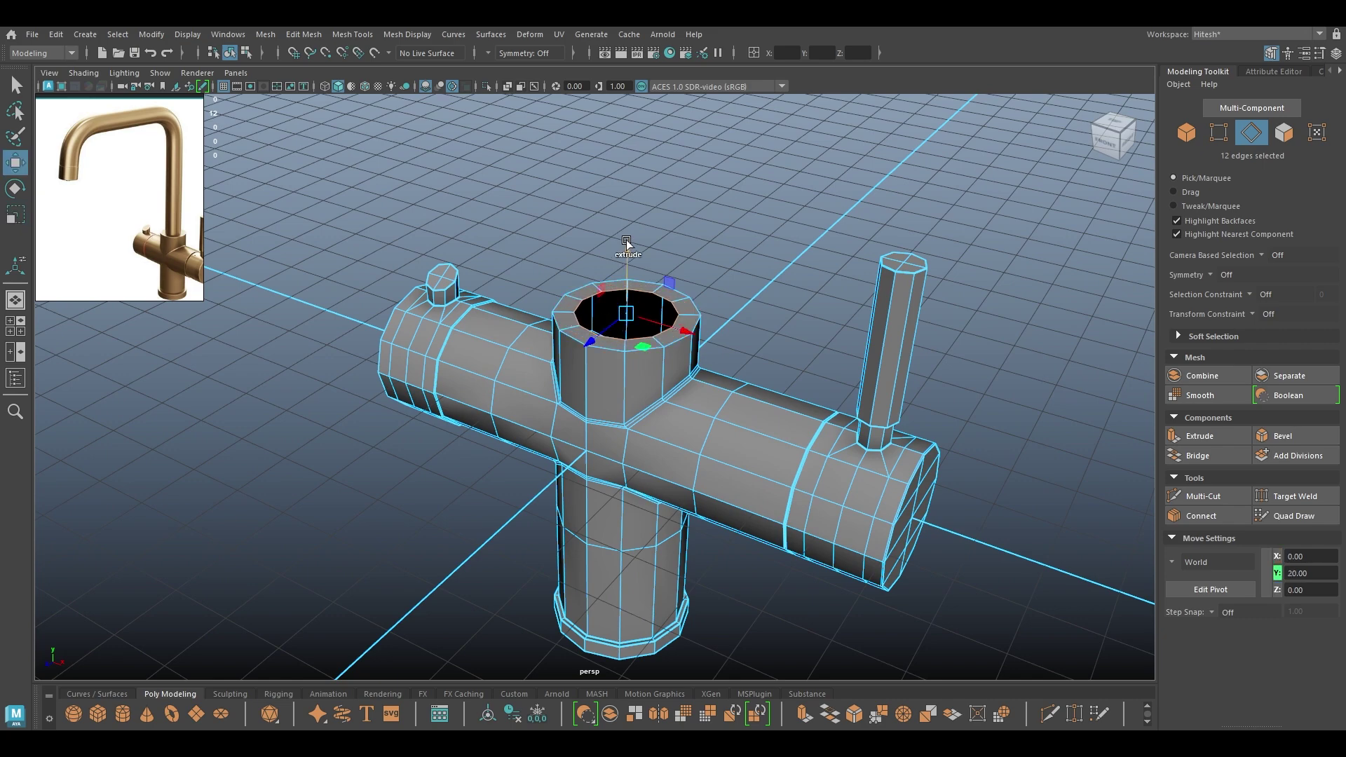
pyautogui.keyDown('shift'); pyautogui.moveTo(627, 241); pyautogui.dragTo(640, 89); pyautogui.keyUp('shift')
pyautogui.keyDown('alt'); pyautogui.moveTo(639, 90); pyautogui.dragTo(582, 252, button='right'); pyautogui.keyUp('alt')
pyautogui.keyDown('alt'); pyautogui.moveTo(582, 393); pyautogui.dragTo(583, 302); pyautogui.keyUp('alt')
pyautogui.keyDown('alt'); pyautogui.moveTo(584, 302); pyautogui.dragTo(592, 456, button='middle'); pyautogui.keyUp('alt')
pyautogui.keyDown('alt'); pyautogui.moveTo(592, 456); pyautogui.dragTo(553, 181, button='right'); pyautogui.keyUp('alt')
pyautogui.moveTo(606, 352); pyautogui.dragTo(565, 265)
pyautogui.keyDown('alt'); pyautogui.moveTo(645, 300); pyautogui.dragTo(646, 296); pyautogui.keyUp('alt')
pyautogui.keyDown('alt'); pyautogui.moveTo(645, 297); pyautogui.dragTo(664, 241, button='middle'); pyautogui.keyUp('alt')
pyautogui.moveTo(664, 241)
pyautogui.keyDown('alt'); pyautogui.mouseDown()
pyautogui.moveTo(661, 258)
pyautogui.moveTo(676, 242)
pyautogui.moveTo(657, 218)
pyautogui.mouseUp(); pyautogui.keyUp('alt')
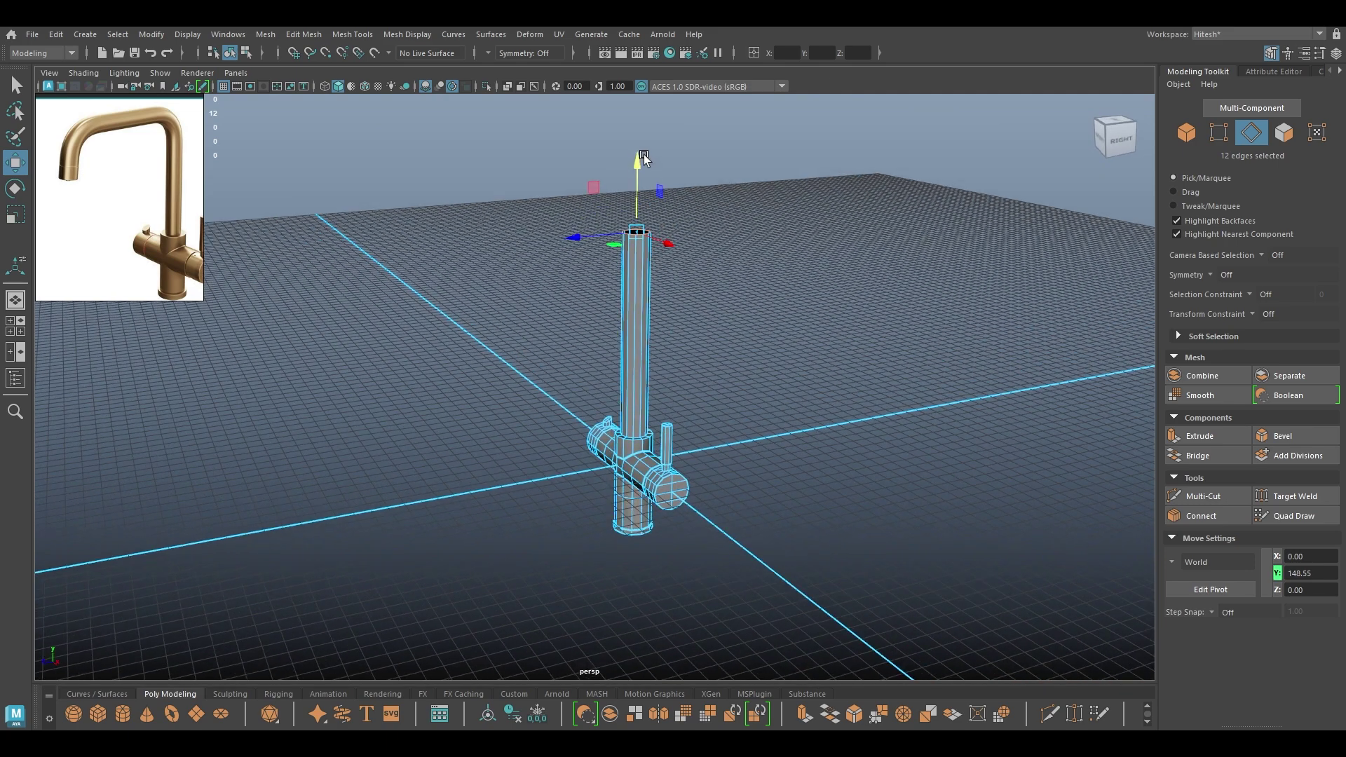
# Duplicate the spout column's 12 side faces into a separate pipe object
pyautogui.moveTo(730, 196); pyautogui.dragTo(687, 223, button='right')
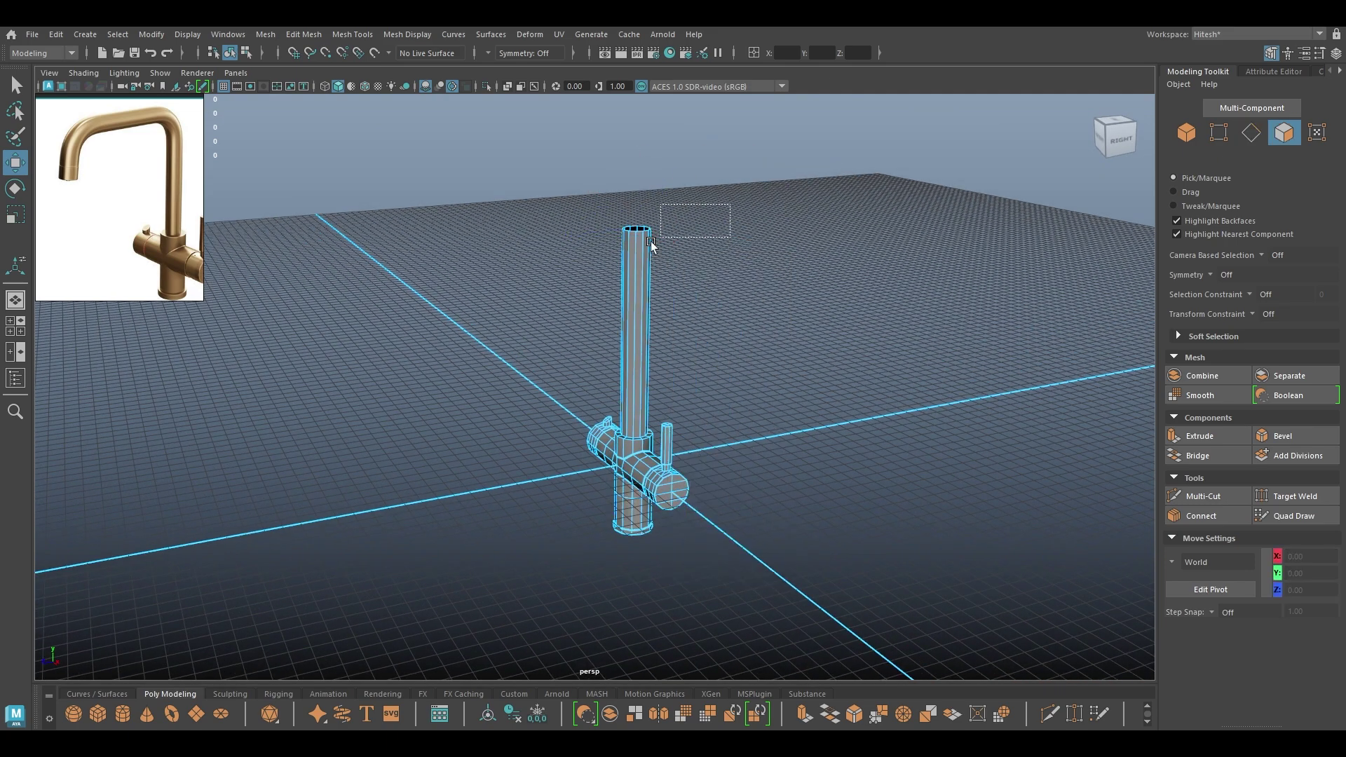
pyautogui.moveTo(687, 223); pyautogui.dragTo(614, 242)
pyautogui.keyDown('shift'); pyautogui.rightClick(742, 231); pyautogui.keyUp('shift')
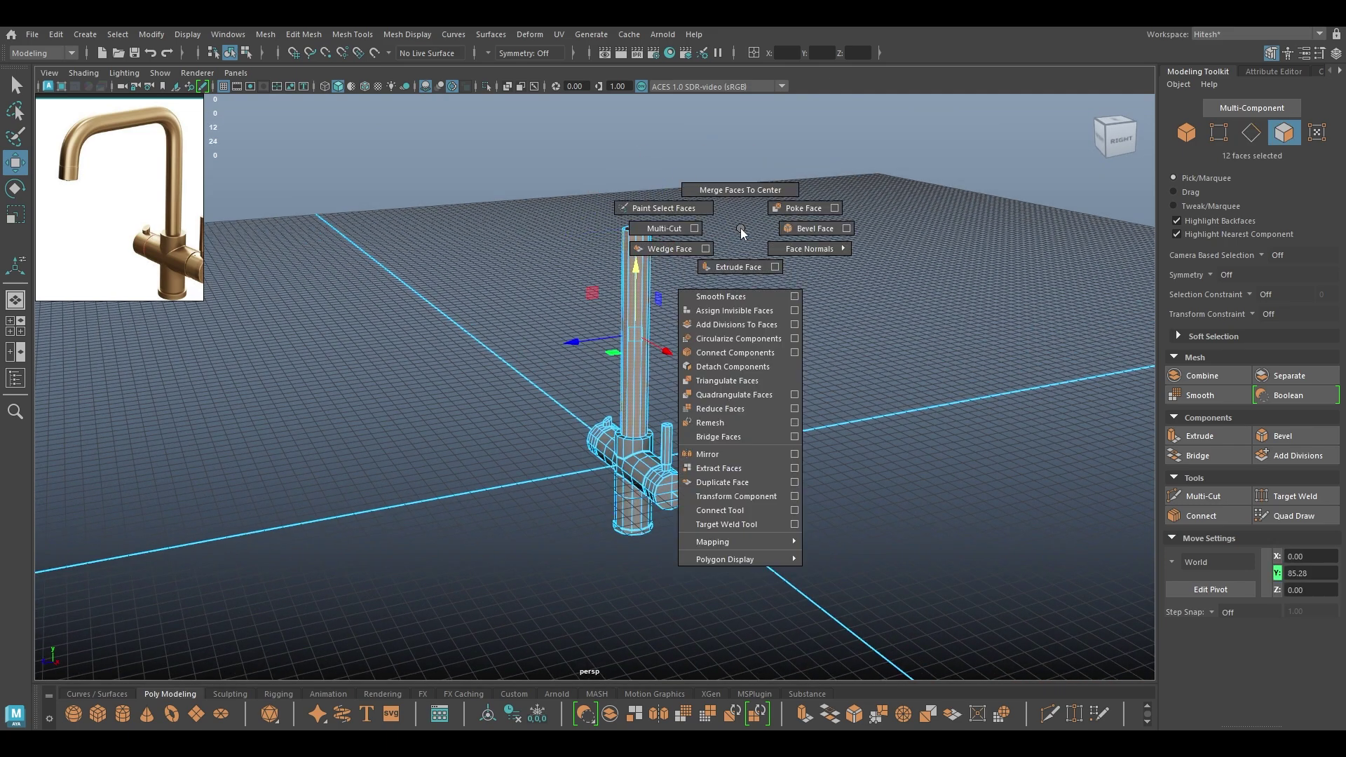
pyautogui.click(729, 483)
pyautogui.moveTo(691, 249); pyautogui.dragTo(768, 223, button='right')
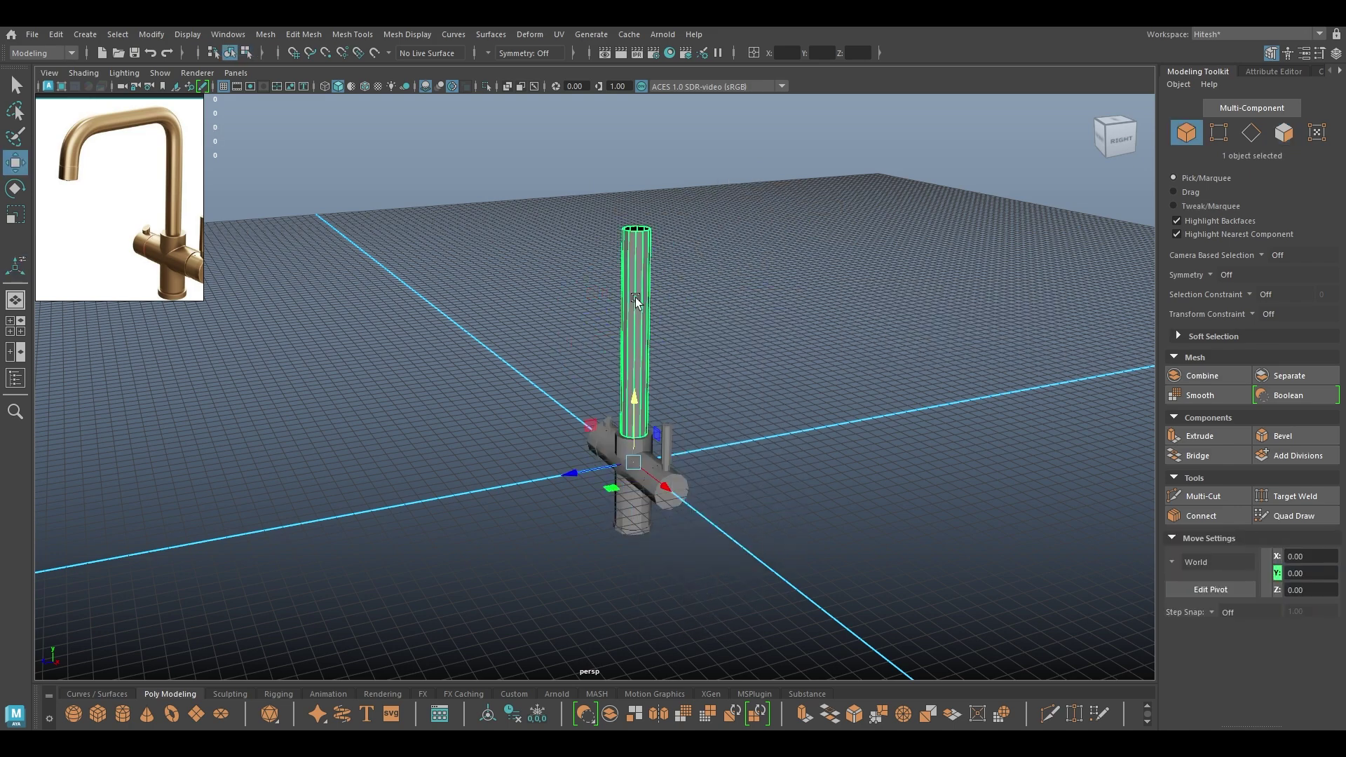
# Scale the duplicated pipe down vertically in the side view to make it shorter
pyautogui.press('space')
pyautogui.moveTo(649, 296); pyautogui.dragTo(689, 291)
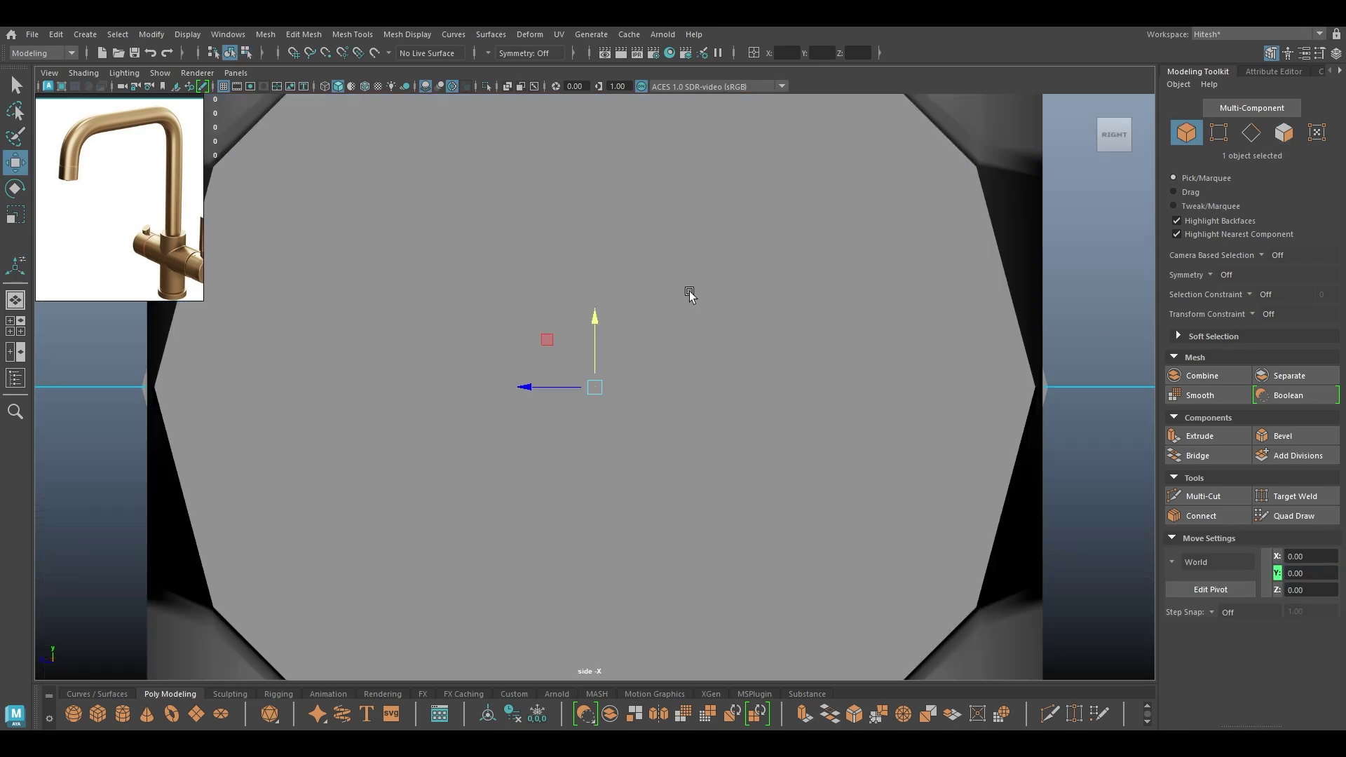
pyautogui.press('f')
pyautogui.keyDown('alt'); pyautogui.moveTo(695, 435); pyautogui.dragTo(633, 322, button='right'); pyautogui.keyUp('alt')
pyautogui.keyDown('alt'); pyautogui.moveTo(633, 321); pyautogui.dragTo(681, 300, button='middle'); pyautogui.keyUp('alt')
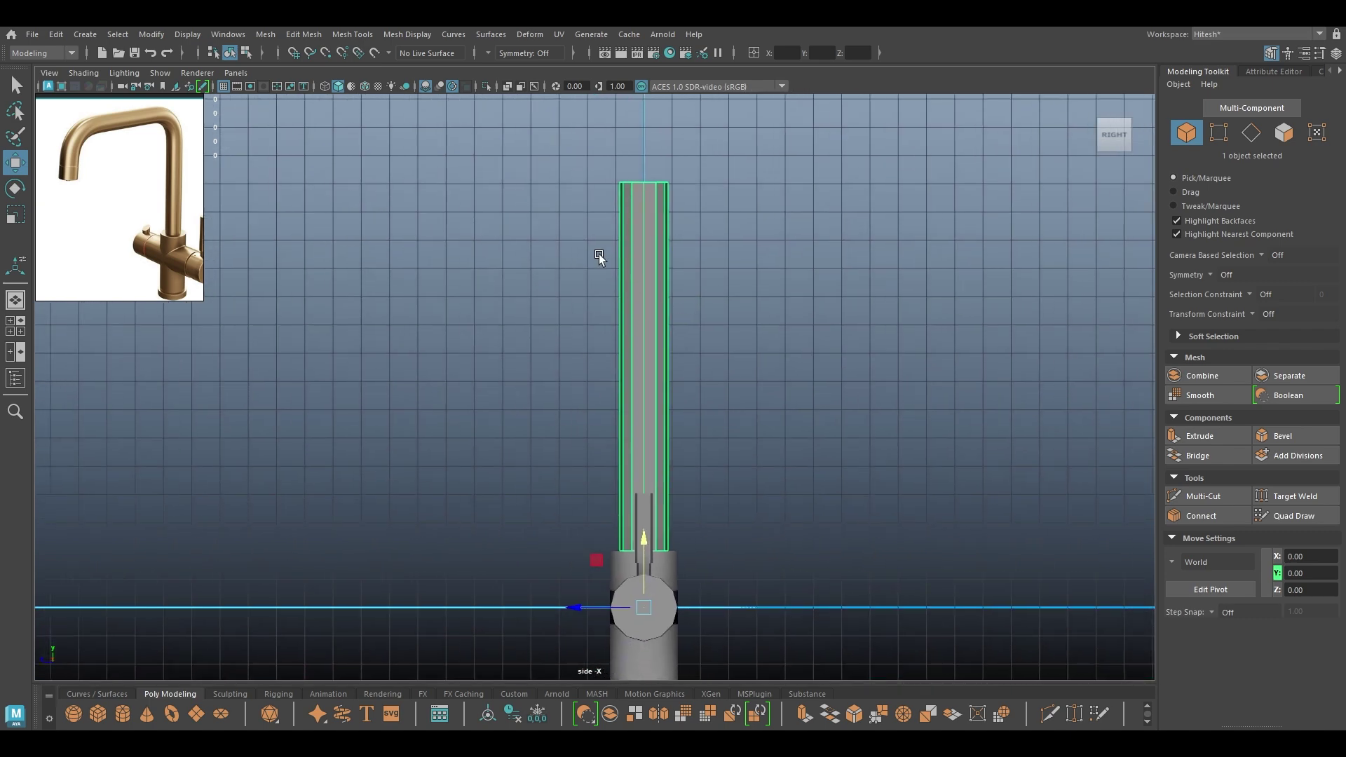
pyautogui.click(365, 86)
pyautogui.press('r')
pyautogui.moveTo(644, 542); pyautogui.dragTo(642, 563)
# Centre the pipe copy's pivot and raise the copy to about Y 176.92 at the column's upper end
pyautogui.press('space')
pyautogui.click(613, 421)
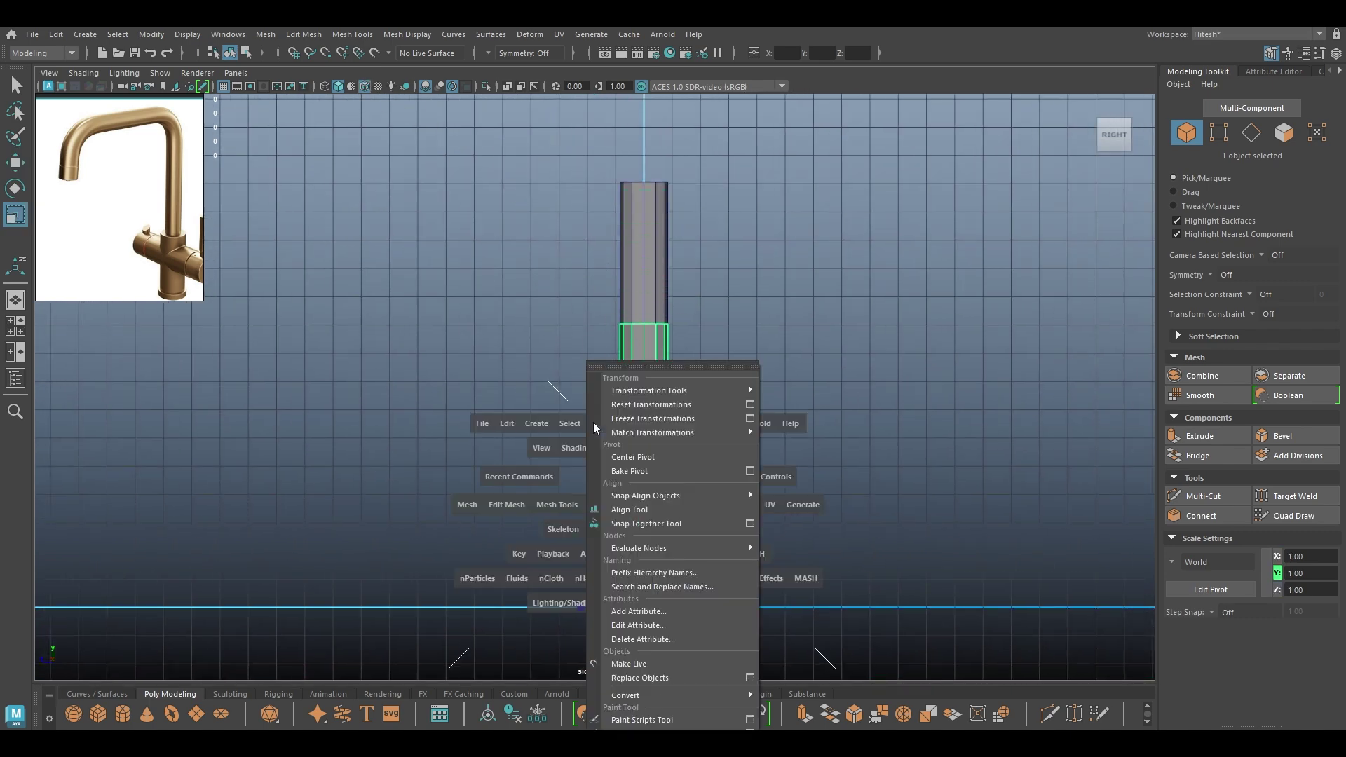
pyautogui.click(638, 456)
pyautogui.press('w')
pyautogui.moveTo(646, 368); pyautogui.dragTo(646, 29)
pyautogui.keyDown('alt'); pyautogui.moveTo(659, 307); pyautogui.dragTo(680, 464, button='middle'); pyautogui.keyUp('alt')
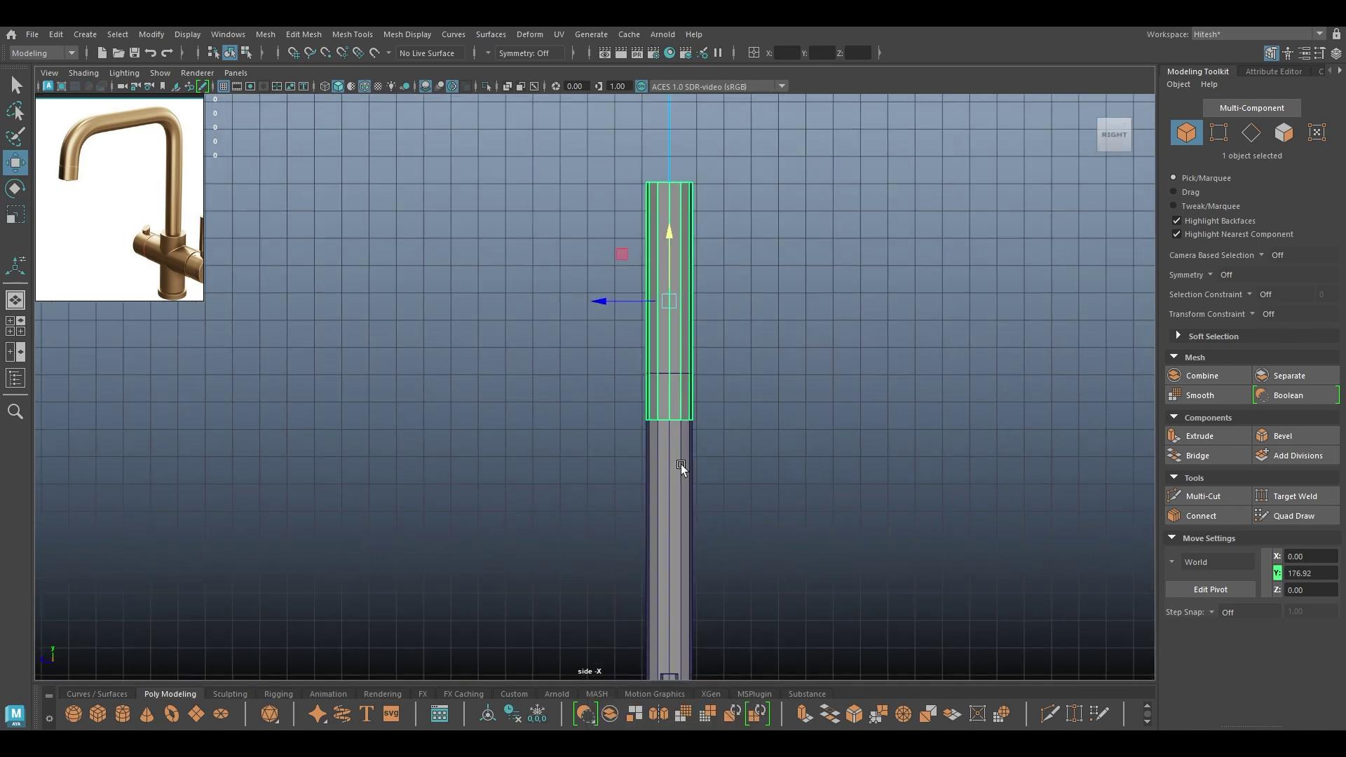
# Snap the pipe copy's pivot to its end and rotate the copy 90 degrees to lie horizontally
pyautogui.press('d')
pyautogui.press('v')
pyautogui.press('v')
pyautogui.moveTo(664, 354); pyautogui.dragTo(545, 373)
pyautogui.press('e')
pyautogui.press('w')
# Move the horizontal pipe above and in front of the column, to about Y 178.33 and Z 29.70
pyautogui.press('v')
pyautogui.moveTo(645, 305)
pyautogui.mouseDown()
pyautogui.moveTo(644, 255)
pyautogui.moveTo(650, 301)
pyautogui.moveTo(649, 287)
pyautogui.mouseUp()
pyautogui.keyDown('alt'); pyautogui.moveTo(651, 631); pyautogui.dragTo(714, 638, button='right'); pyautogui.keyUp('alt')
pyautogui.moveTo(670, 257); pyautogui.dragTo(664, 179)
pyautogui.moveTo(607, 249); pyautogui.dragTo(523, 259)
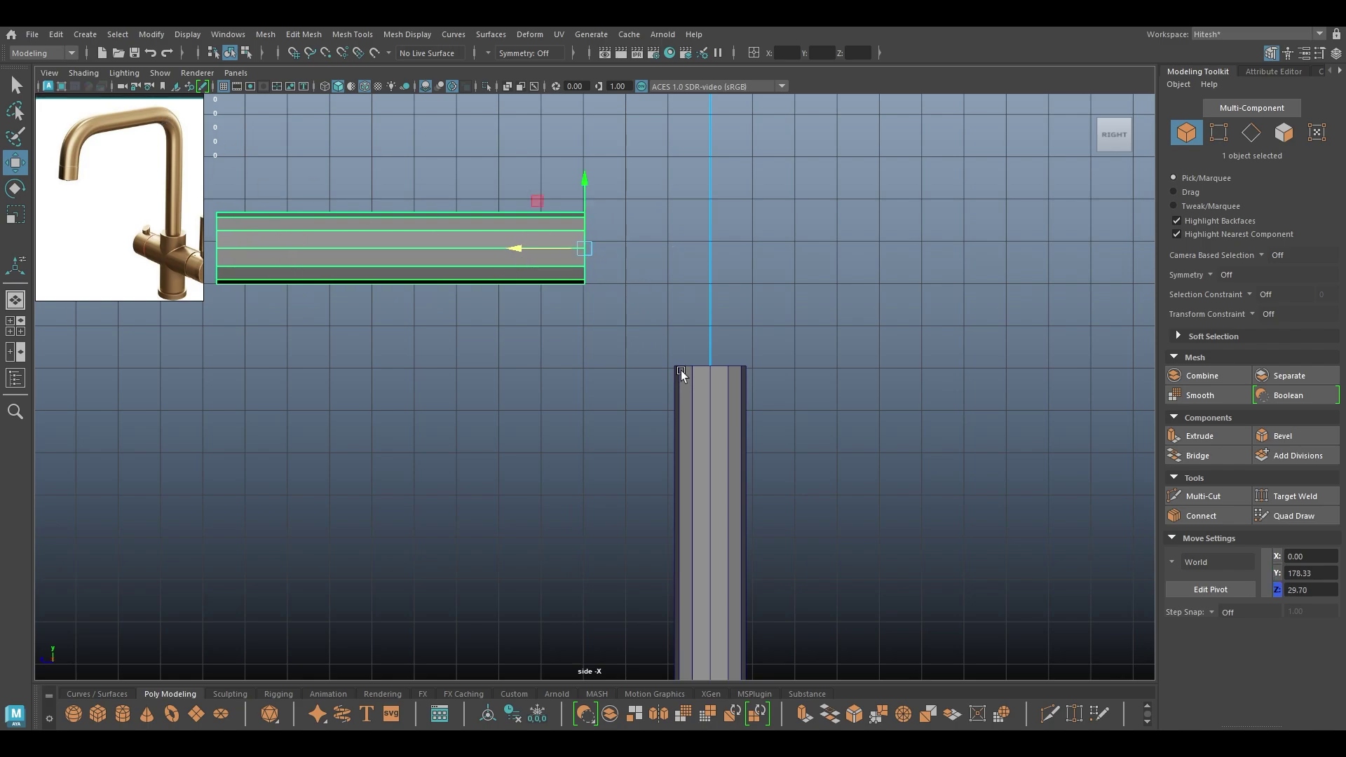
# Duplicate the horizontal pipe along Z and snap the copy end to end with the original's outer end
pyautogui.scroll(-2, 652, 294)
pyautogui.press('space')
pyautogui.press('space')
pyautogui.scroll(-4, 644, 244)
pyautogui.keyDown('alt'); pyautogui.moveTo(644, 244); pyautogui.dragTo(634, 272); pyautogui.keyUp('alt')
pyautogui.press('space')
pyautogui.keyDown('alt'); pyautogui.moveTo(622, 322); pyautogui.dragTo(843, 317, button='middle'); pyautogui.keyUp('alt')
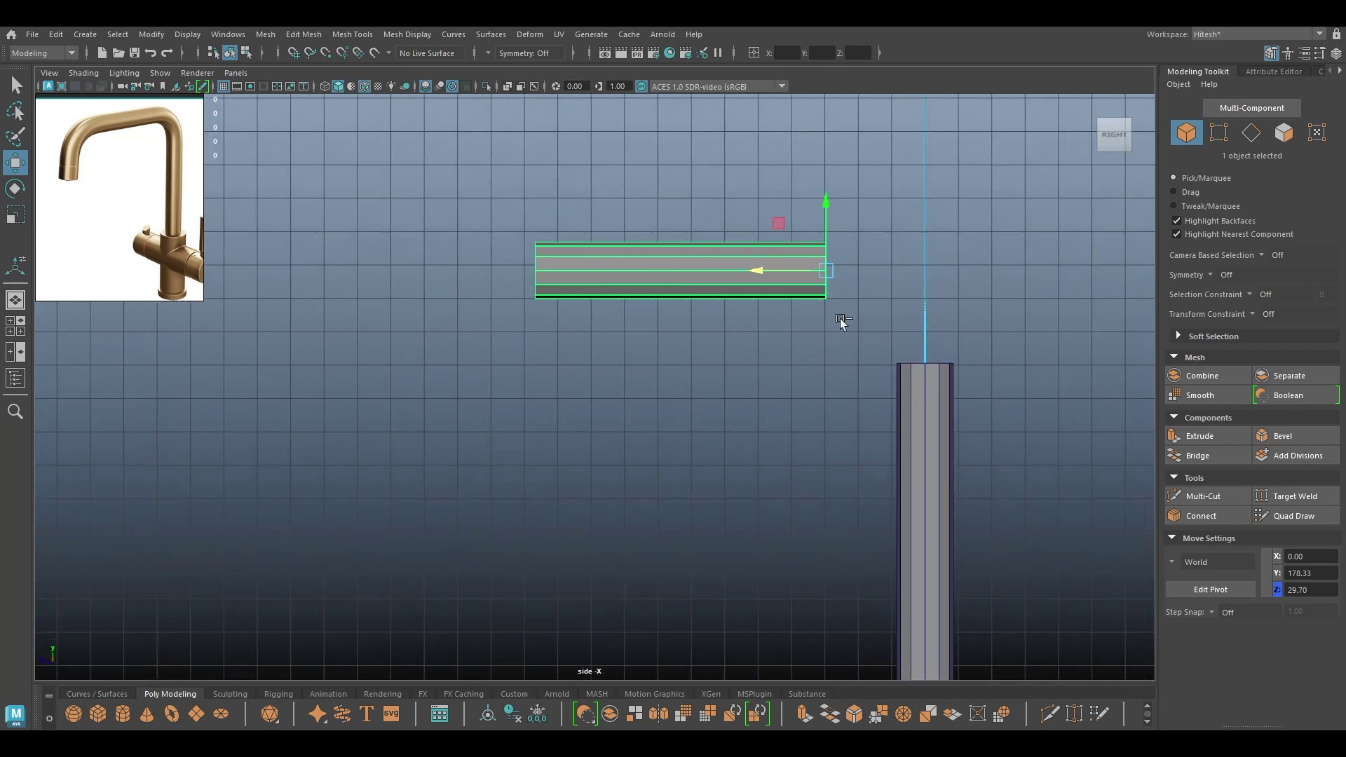
pyautogui.press('e')
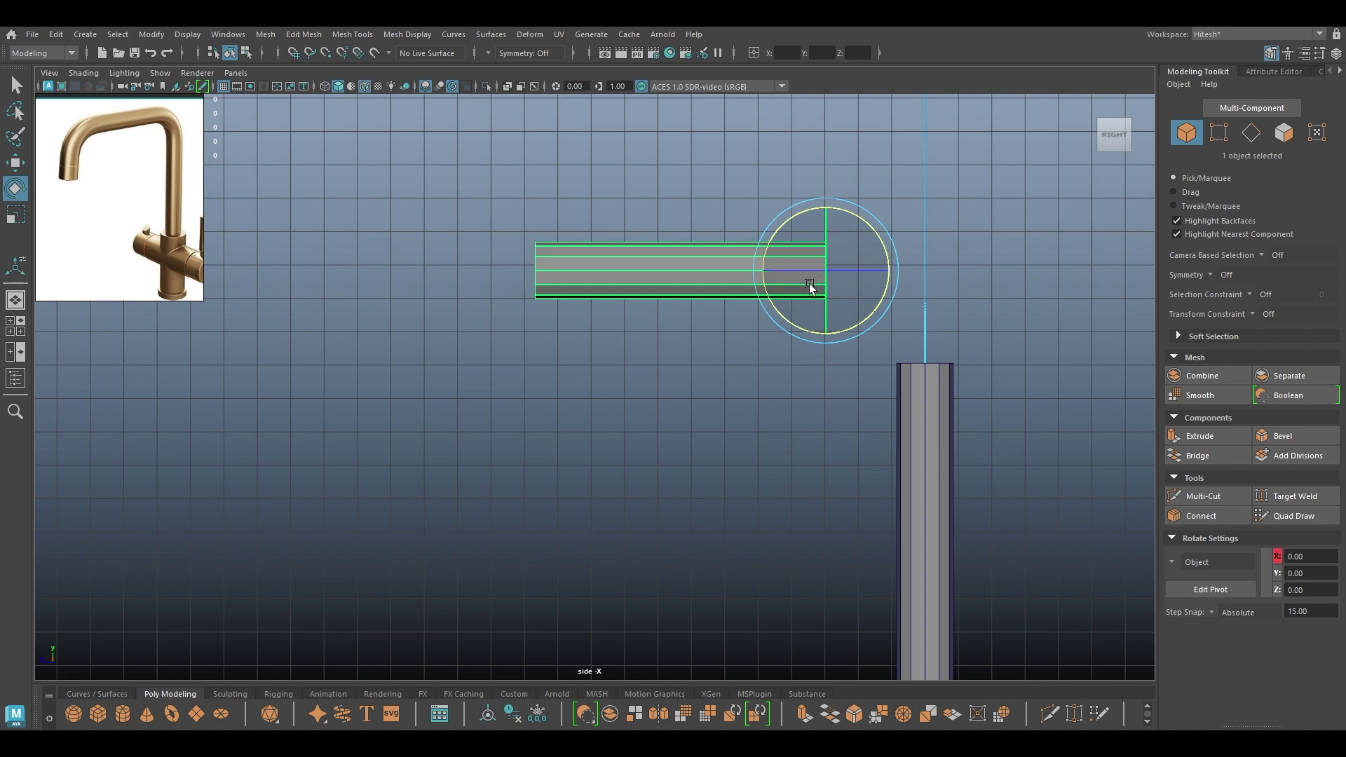
pyautogui.press('w')
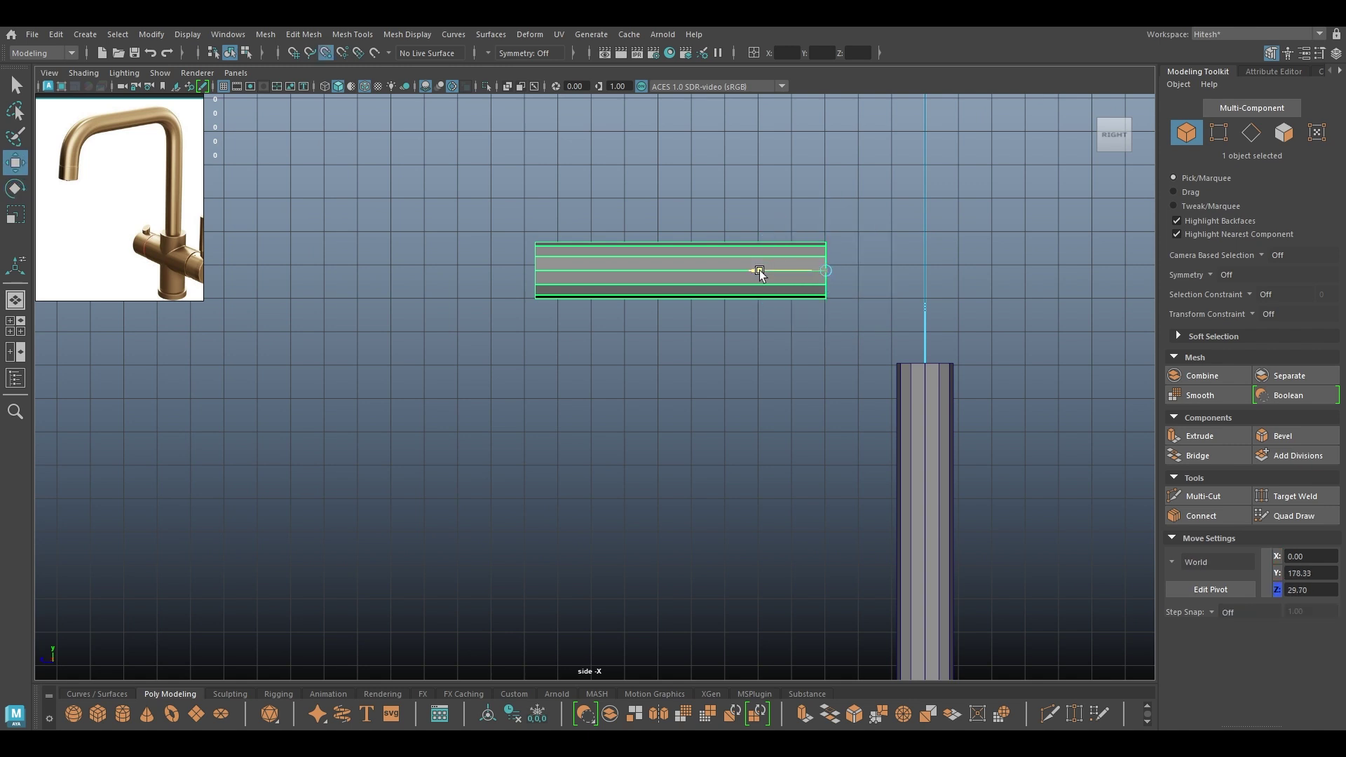
pyautogui.keyDown('shift'); pyautogui.moveTo(762, 270); pyautogui.dragTo(470, 270); pyautogui.keyUp('shift')
# Rotate the second pipe 90 degrees to point straight down and scale its length to about half
pyautogui.press('e')
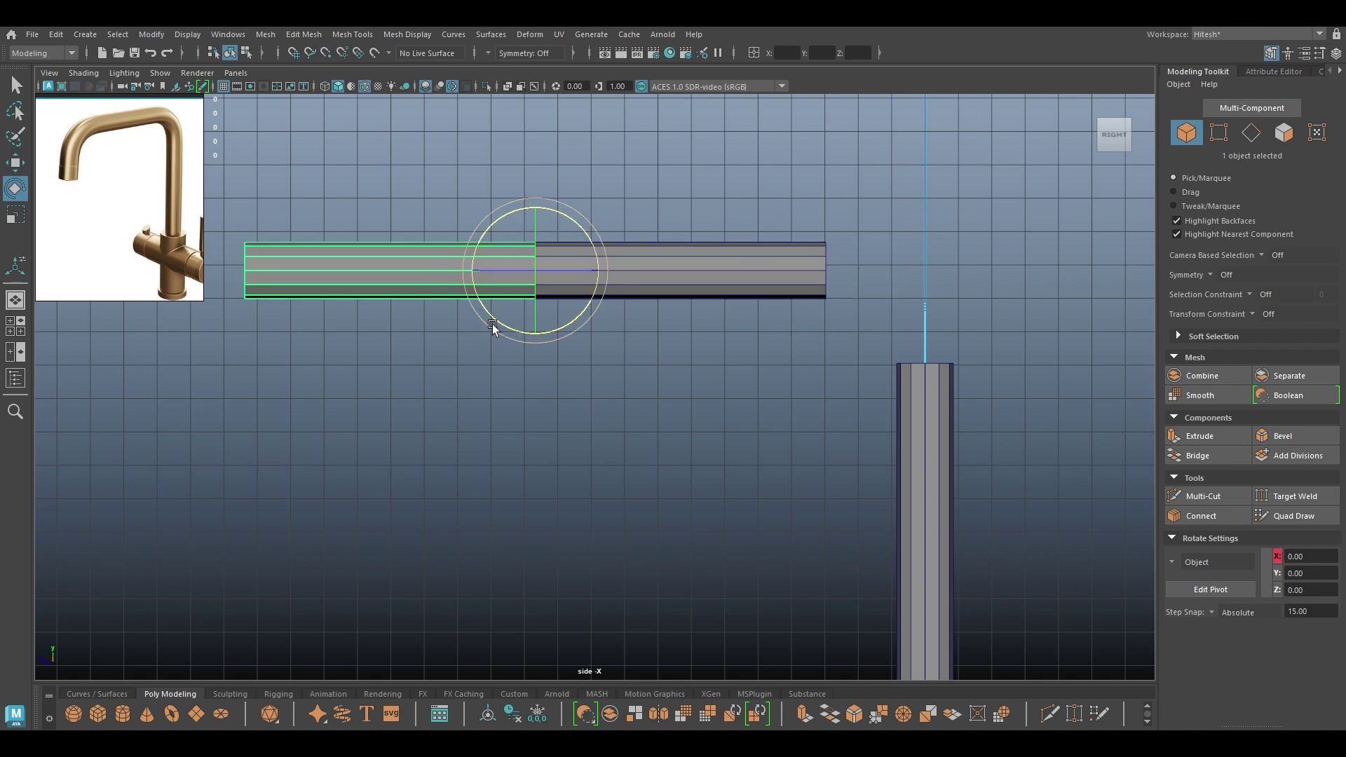
pyautogui.press('r')
pyautogui.moveTo(473, 273); pyautogui.dragTo(520, 358)
pyautogui.press('w')
pyautogui.press('e')
# Move the short vertical pipe outward and below the horizontal pipe's outer end, leaving a gap for the bend
pyautogui.press('w')
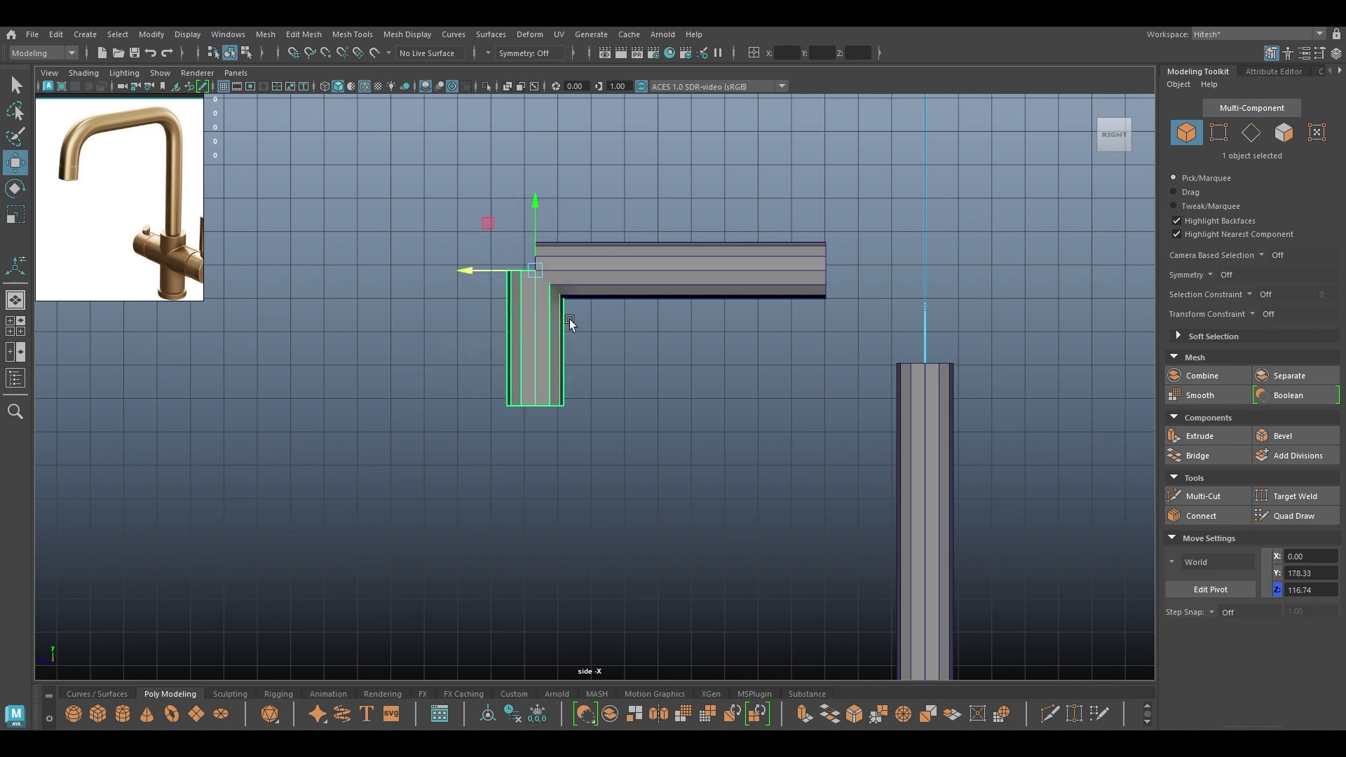
pyautogui.moveTo(472, 270); pyautogui.dragTo(398, 273)
pyautogui.moveTo(454, 264); pyautogui.dragTo(561, 260)
# Combine the faucet body, the horizontal pipe and the short vertical pipe into one object
pyautogui.press('space')
pyautogui.moveTo(618, 228); pyautogui.dragTo(302, 341)
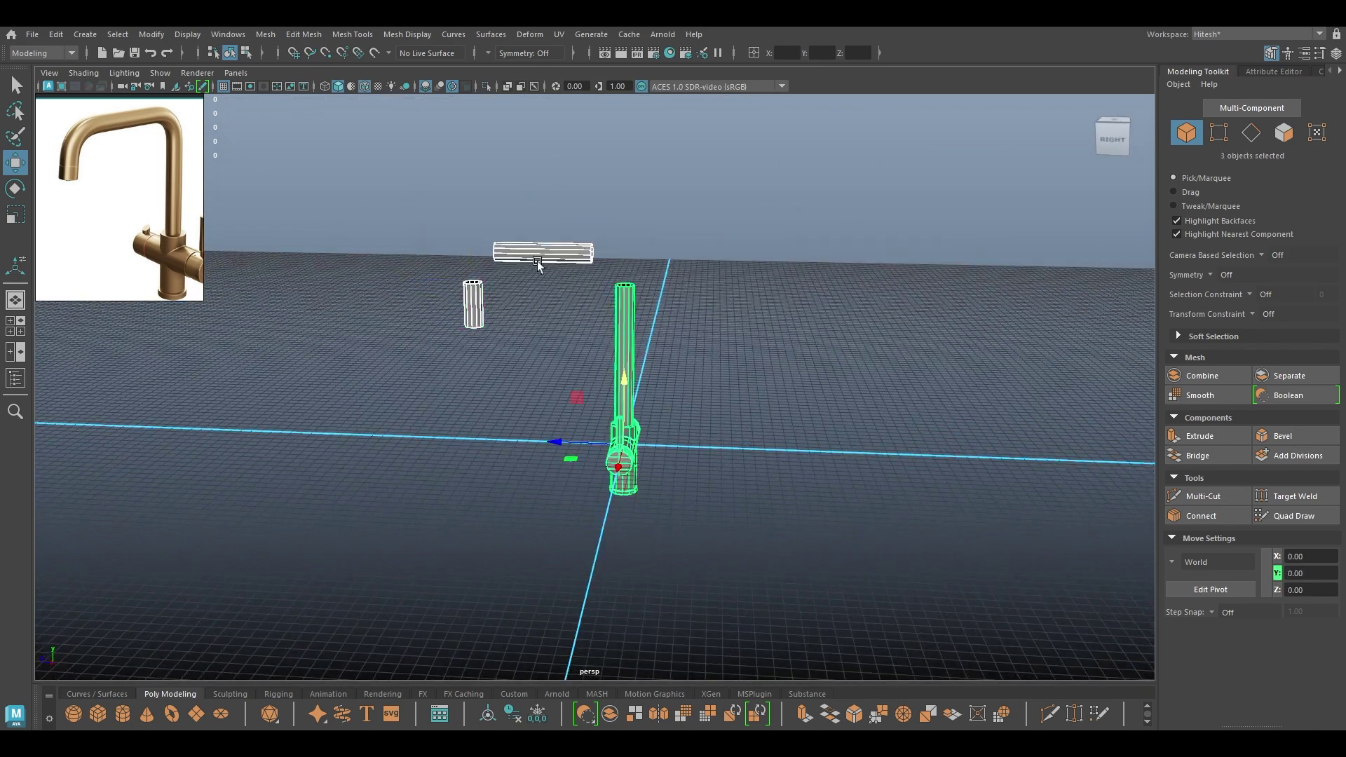
pyautogui.keyDown('shift'); pyautogui.rightClick(602, 225); pyautogui.keyUp('shift')
pyautogui.click(584, 520)
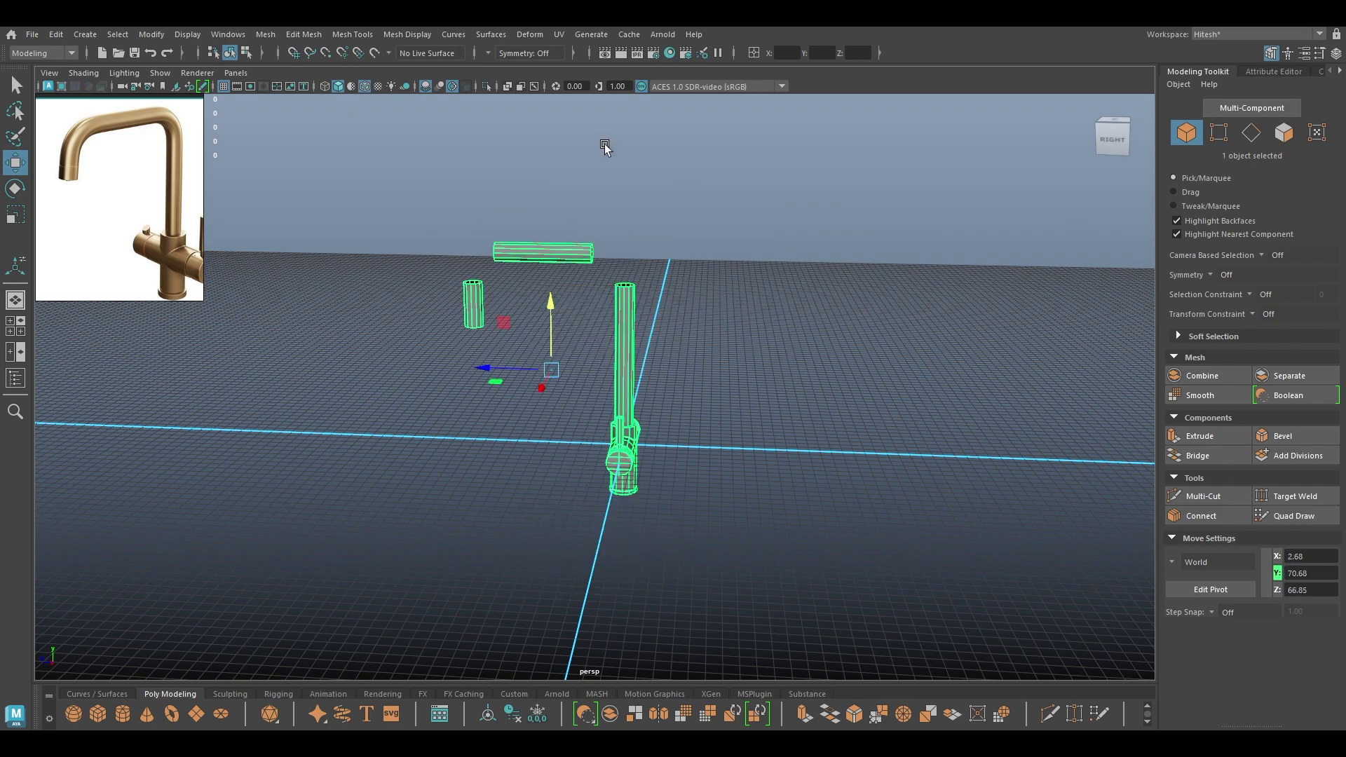
# Bridge the column's top edge loop to the horizontal pipe's nearer open edge loop
pyautogui.press('F10')
pyautogui.scroll(5, 676, 421)
pyautogui.keyDown('alt'); pyautogui.moveTo(764, 428); pyautogui.dragTo(676, 461); pyautogui.keyUp('alt')
pyautogui.keyDown('alt'); pyautogui.moveTo(664, 231); pyautogui.dragTo(665, 411, button='middle'); pyautogui.keyUp('alt')
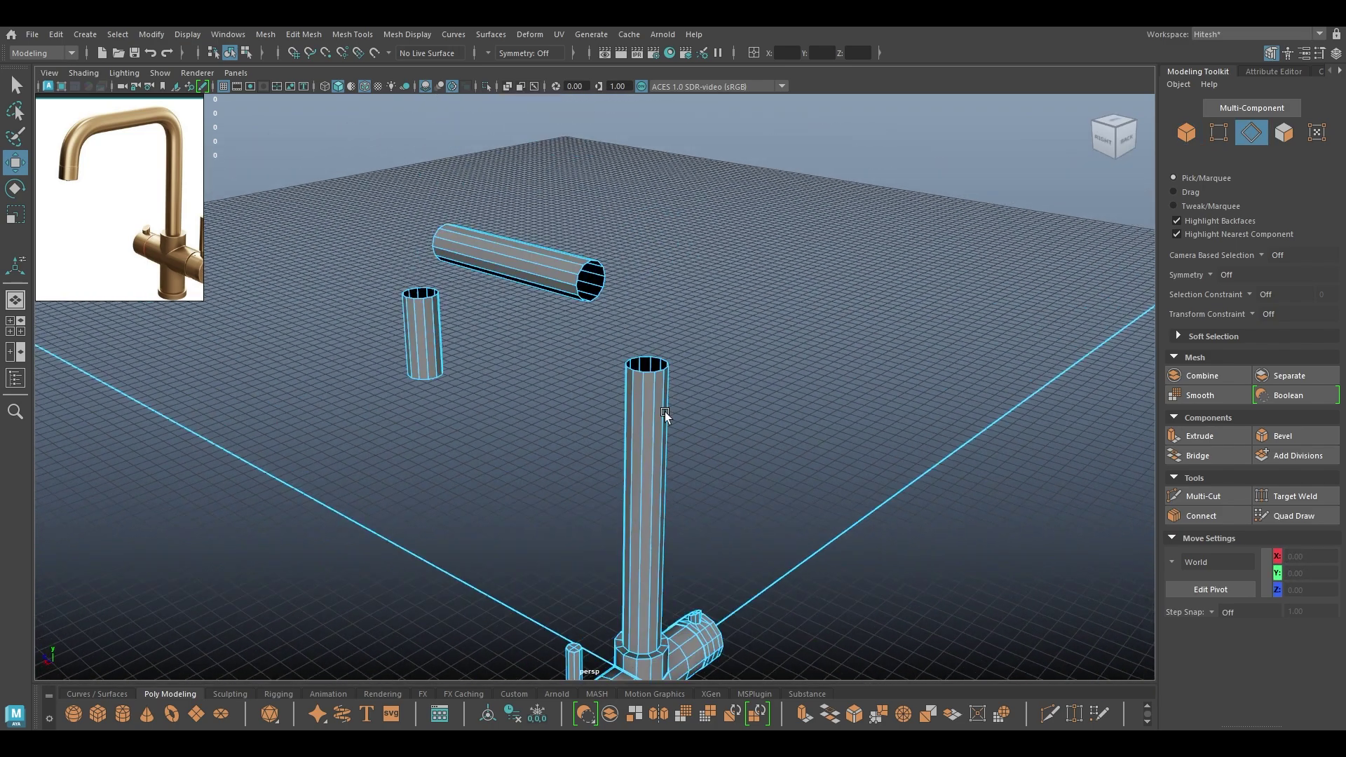
pyautogui.doubleClick(652, 375)
pyautogui.keyDown('shift'); pyautogui.doubleClick(578, 287); pyautogui.keyUp('shift')
pyautogui.keyDown('shift'); pyautogui.moveTo(578, 288); pyautogui.dragTo(573, 460, button='right'); pyautogui.keyUp('shift')
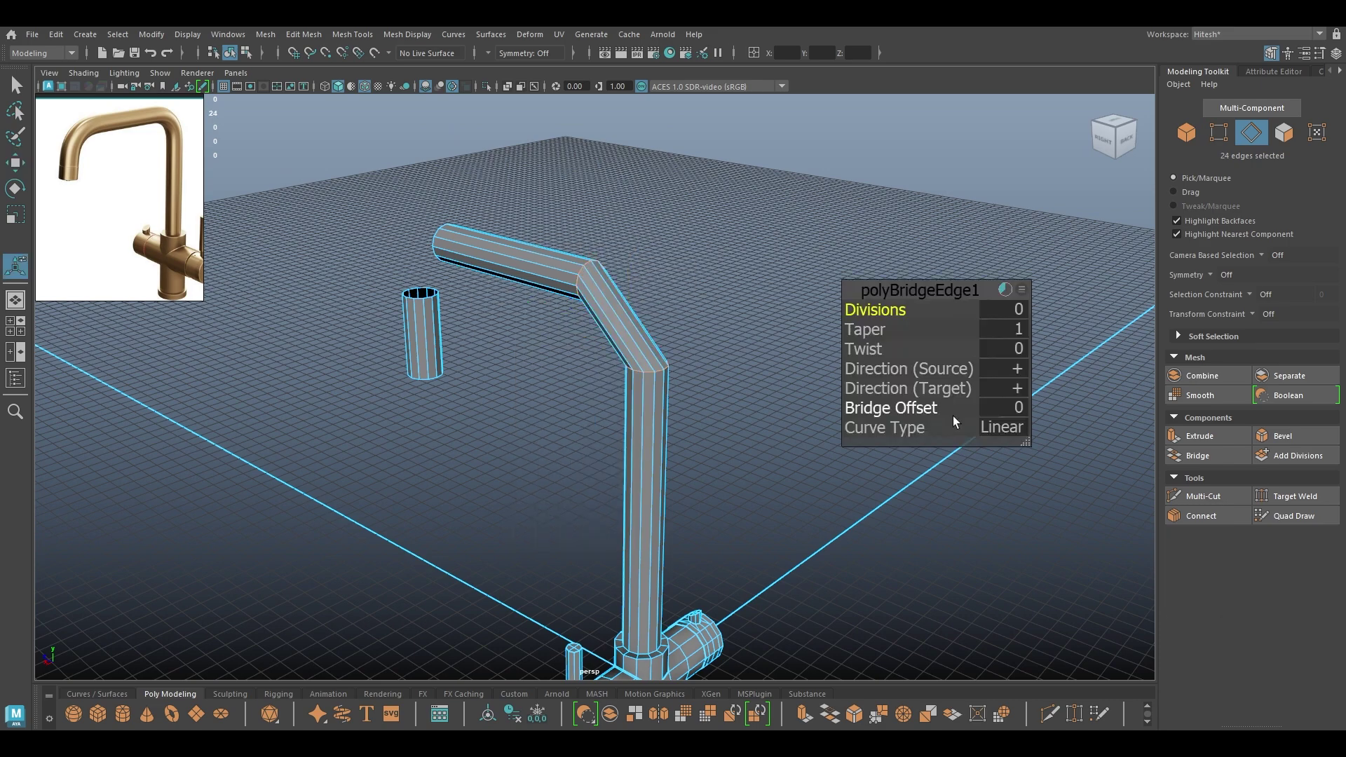
# Set the bridge's Curve Type to Blend and increase its Divisions to form a rounded elbow
pyautogui.click(1016, 432)
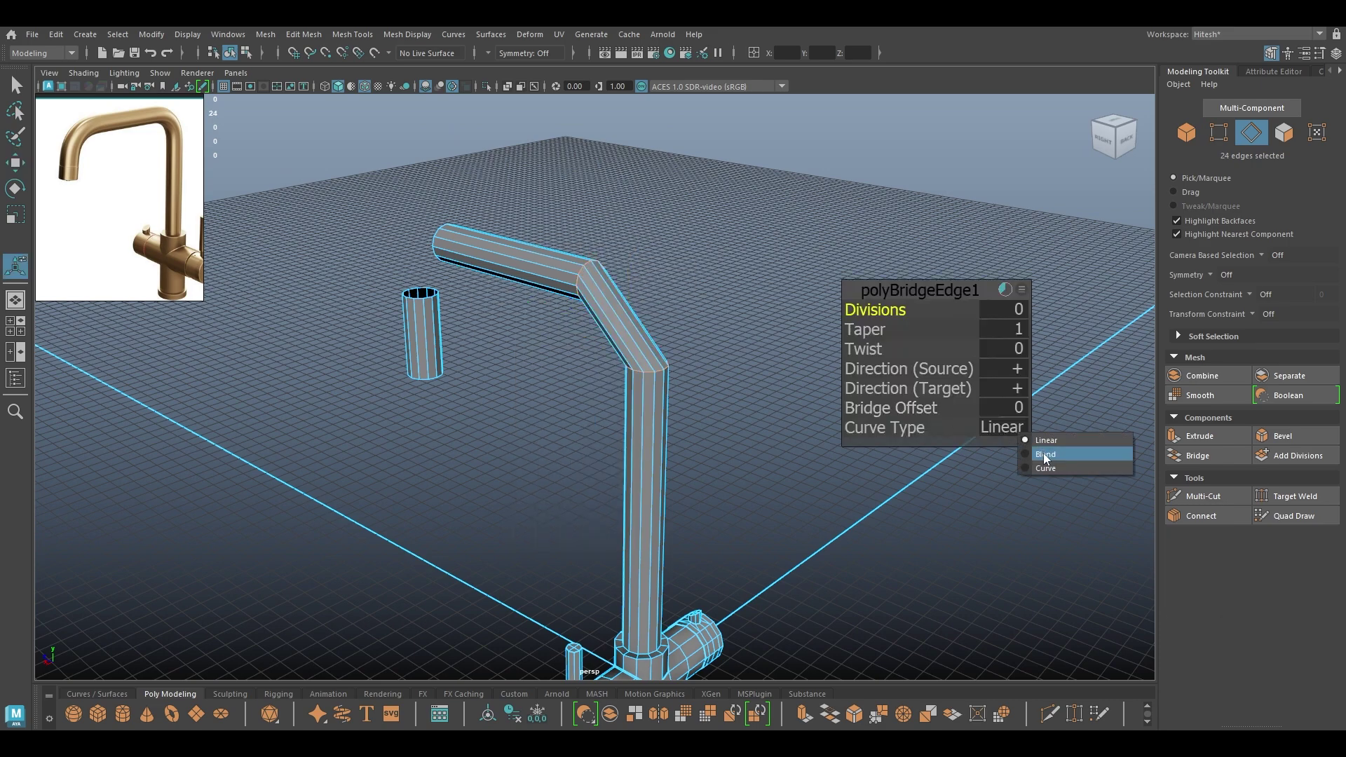
pyautogui.click(1045, 452)
pyautogui.moveTo(877, 309); pyautogui.dragTo(1178, 356)
pyautogui.keyDown('alt'); pyautogui.moveTo(631, 382); pyautogui.dragTo(805, 340); pyautogui.keyUp('alt')
pyautogui.press('w')
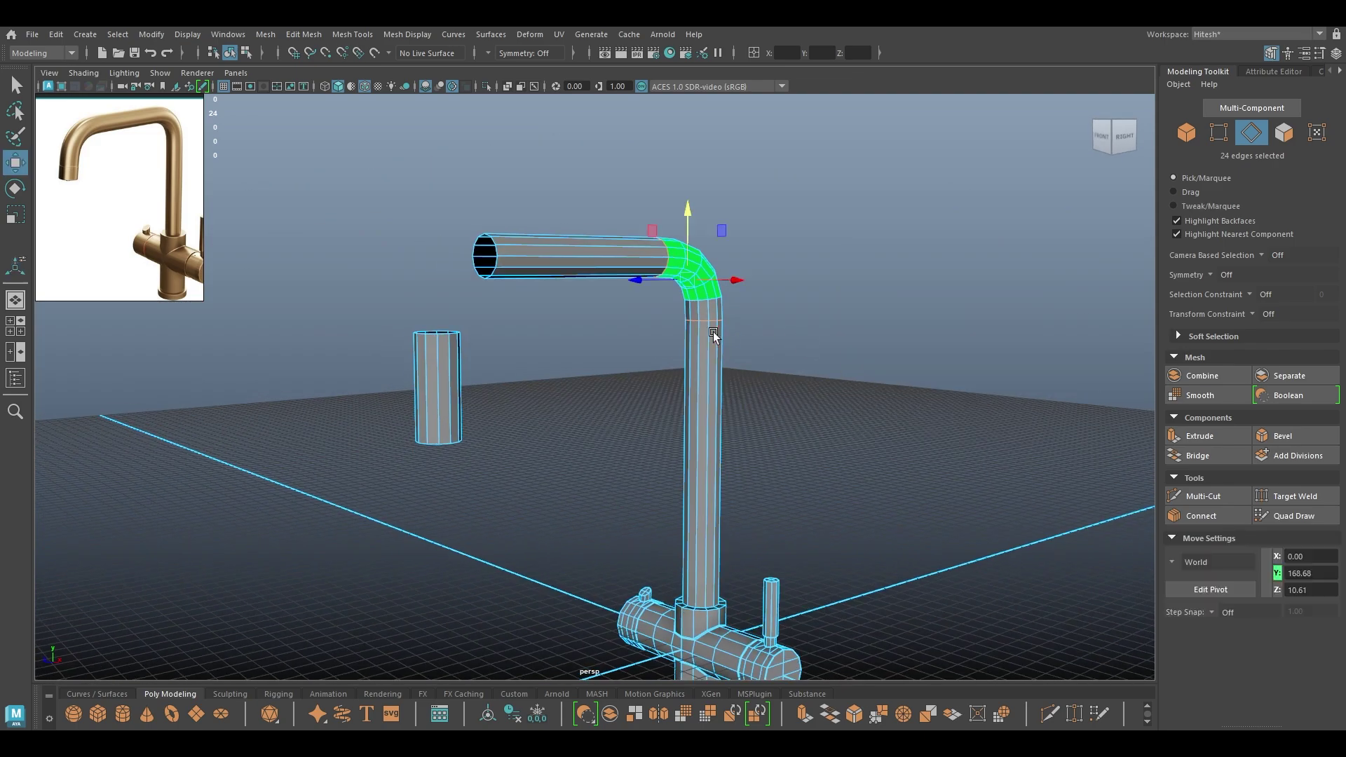
# Bridge the horizontal pipe's outer open edge loop to the short vertical pipe's top edge loop to form the second elbow
pyautogui.keyDown('alt'); pyautogui.moveTo(646, 359); pyautogui.dragTo(674, 435); pyautogui.keyUp('alt')
pyautogui.doubleClick(520, 378)
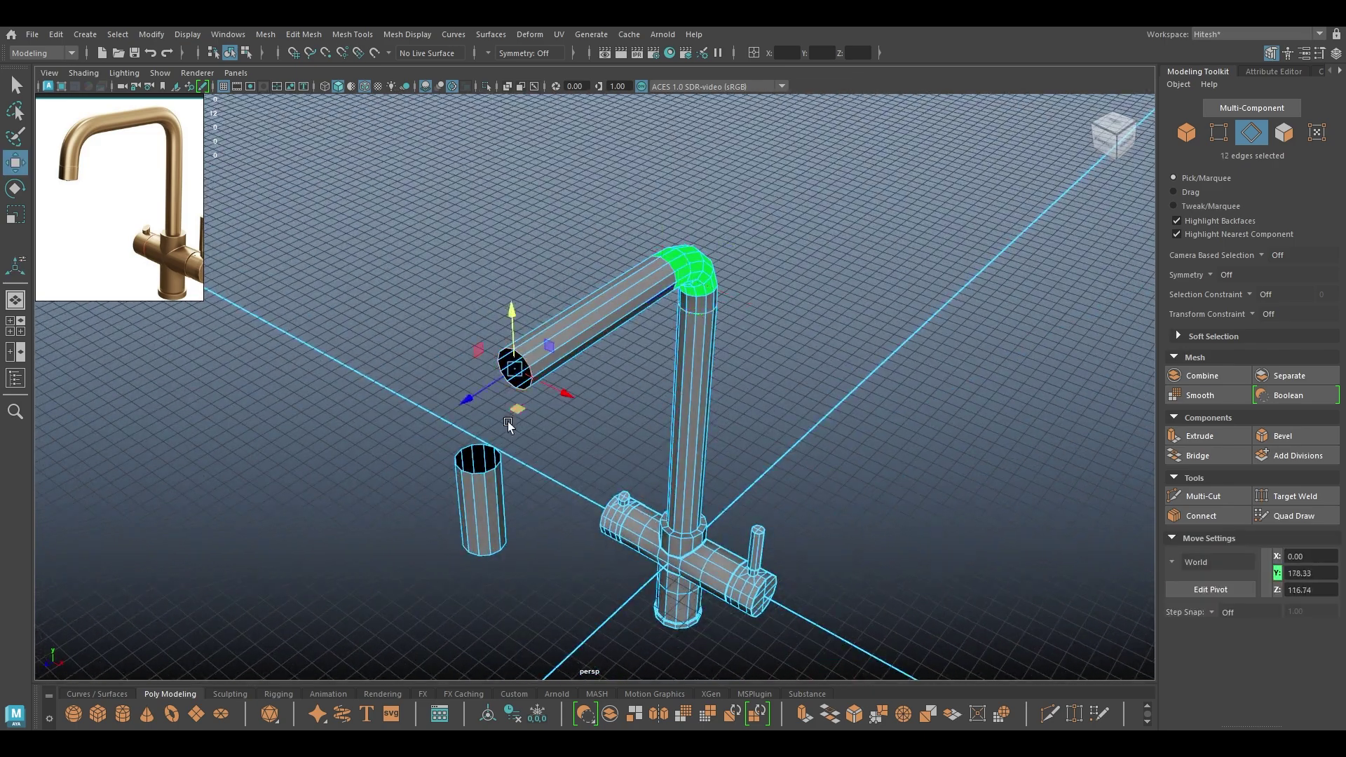
pyautogui.keyDown('shift'); pyautogui.doubleClick(484, 470); pyautogui.keyUp('shift')
pyautogui.keyDown('shift'); pyautogui.moveTo(508, 453); pyautogui.dragTo(493, 625, button='right'); pyautogui.keyUp('shift')
pyautogui.click(1014, 429)
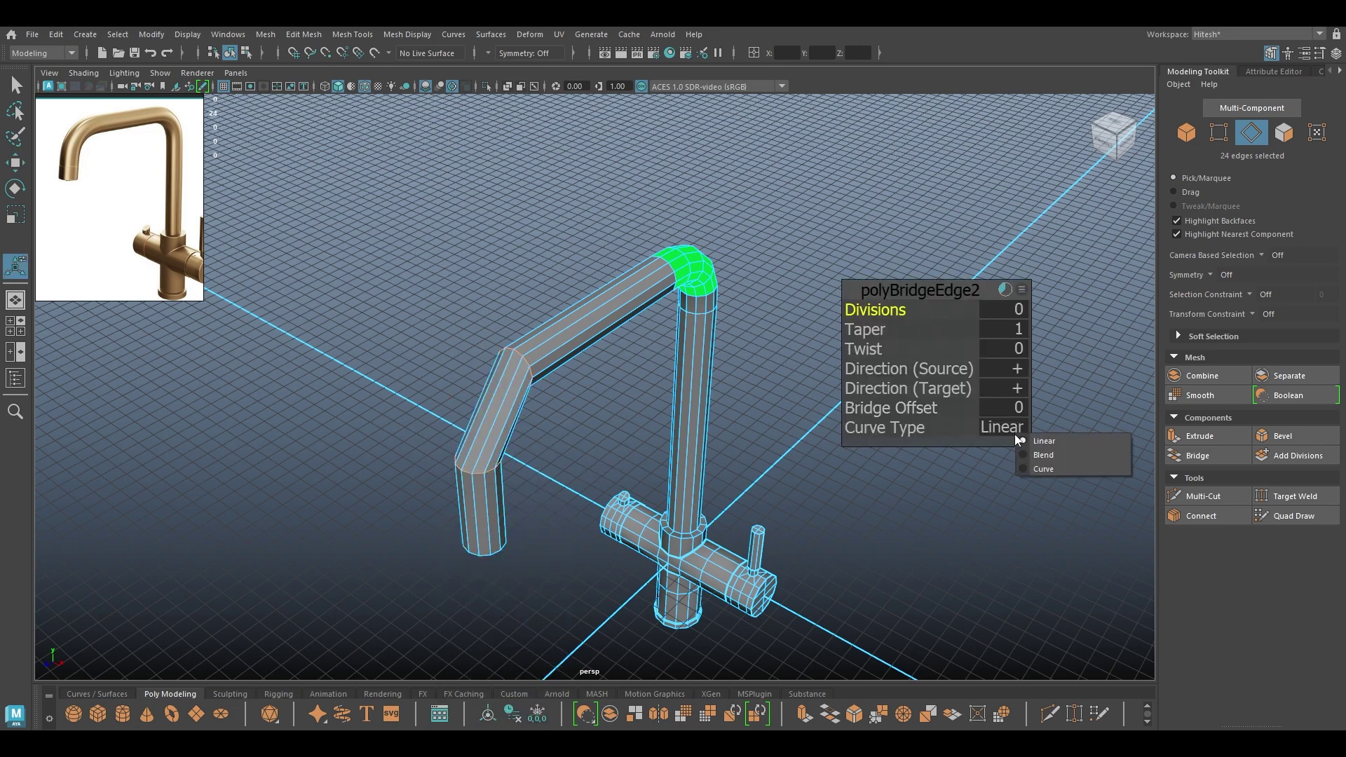
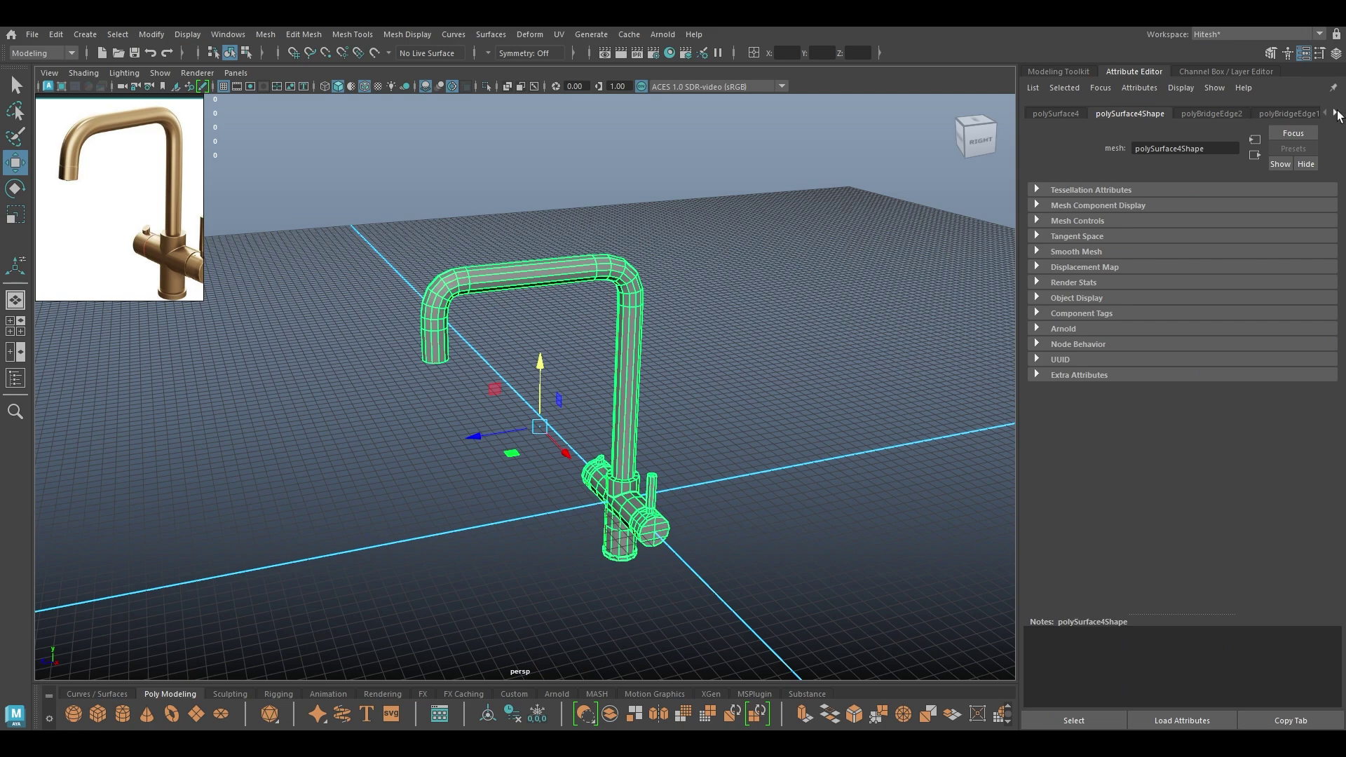
# Darken the Color of the faucet's blinn1 material to a deeper grey
pyautogui.click(1338, 114)
pyautogui.click(1281, 570)
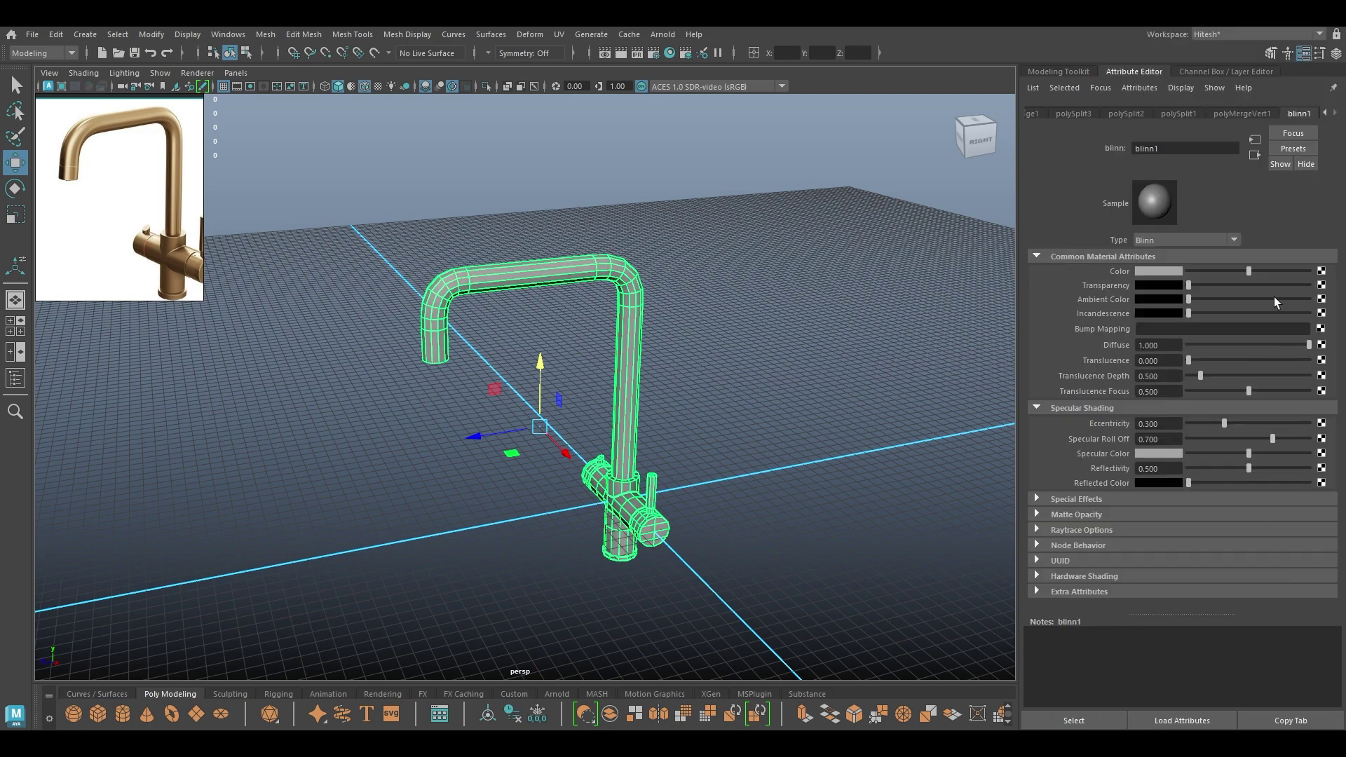
pyautogui.click(1216, 271)
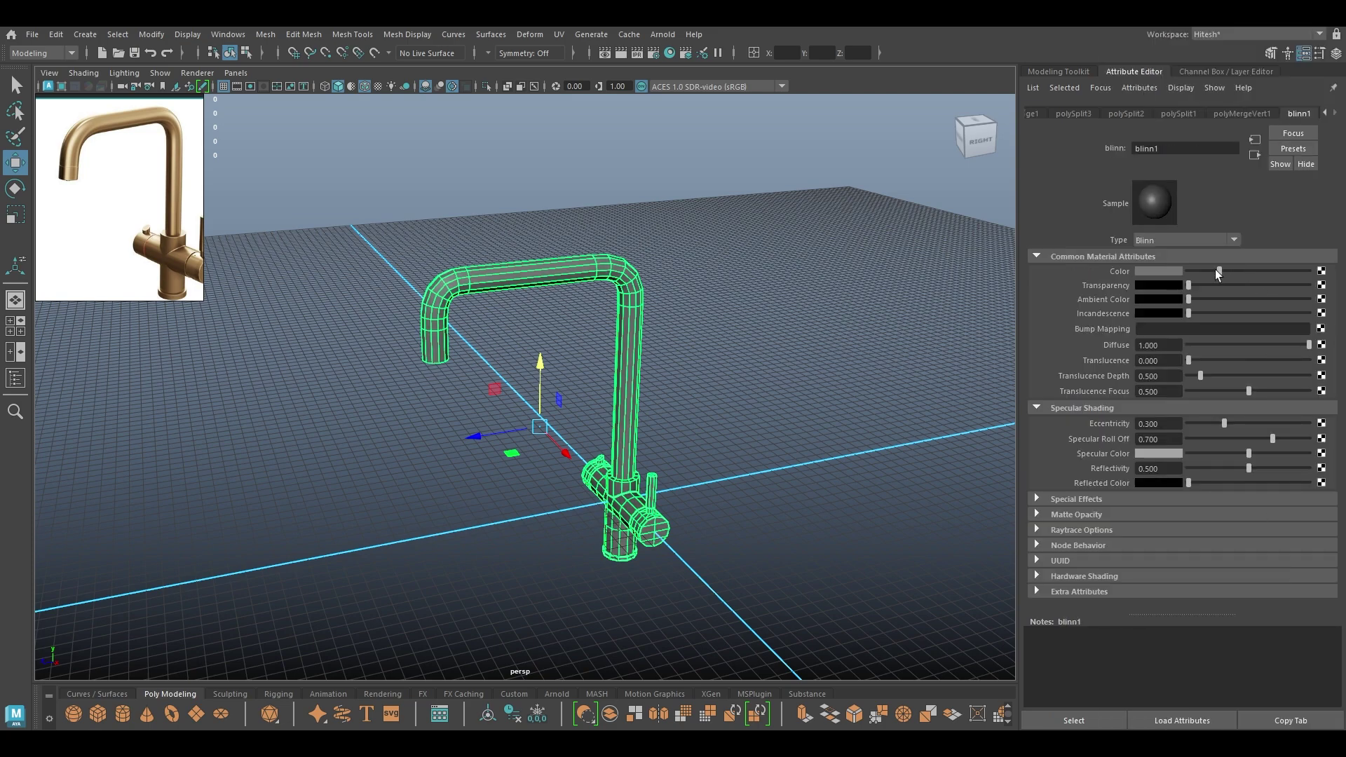
pyautogui.click(1050, 73)
pyautogui.click(893, 326)
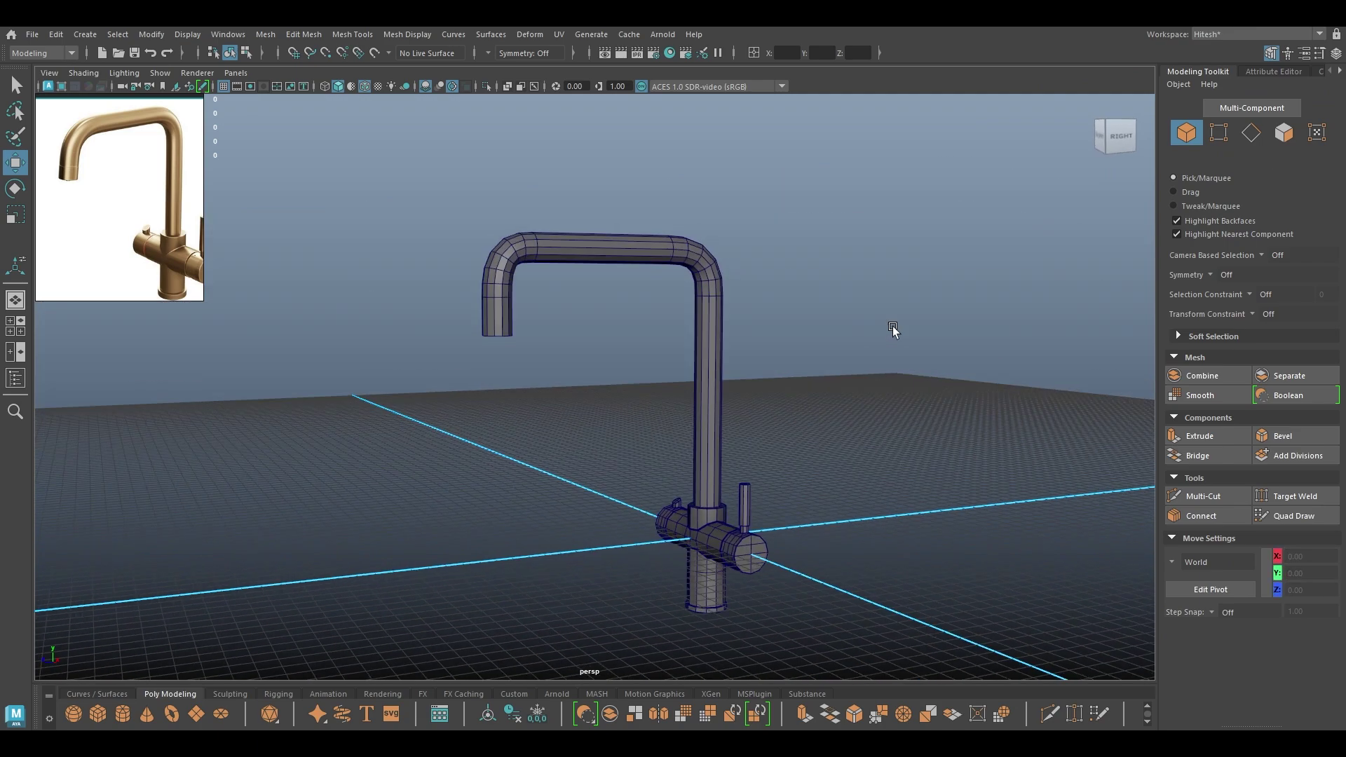
# Hide the wireframe overlay on the shaded model and preview the faucet smoothed, examining the body and column joint
pyautogui.click(376, 85)
pyautogui.click(612, 245)
pyautogui.click(881, 376)
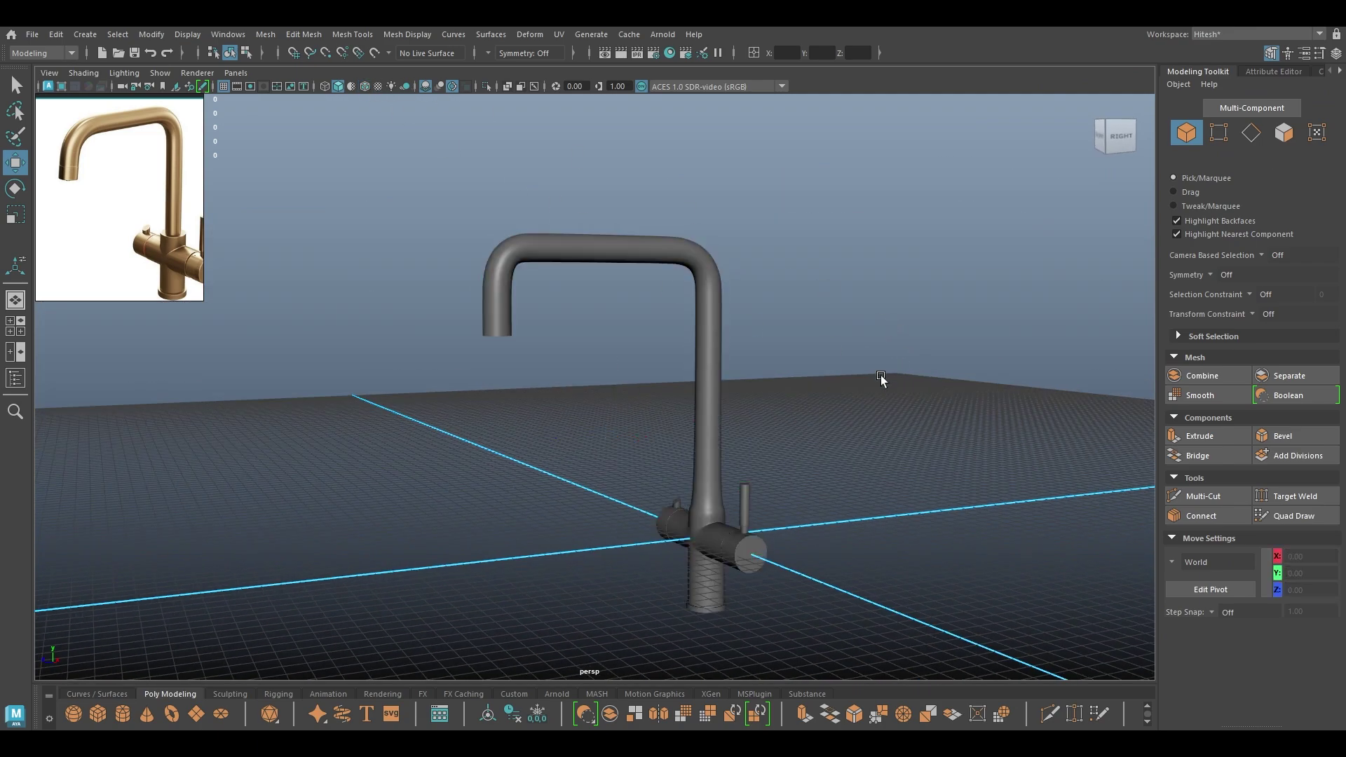
pyautogui.keyDown('alt'); pyautogui.moveTo(881, 376); pyautogui.dragTo(886, 336); pyautogui.keyUp('alt')
pyautogui.keyDown('alt'); pyautogui.moveTo(886, 337); pyautogui.dragTo(871, 561, button='right'); pyautogui.keyUp('alt')
pyautogui.keyDown('alt'); pyautogui.moveTo(871, 561); pyautogui.dragTo(819, 433, button='middle'); pyautogui.keyUp('alt')
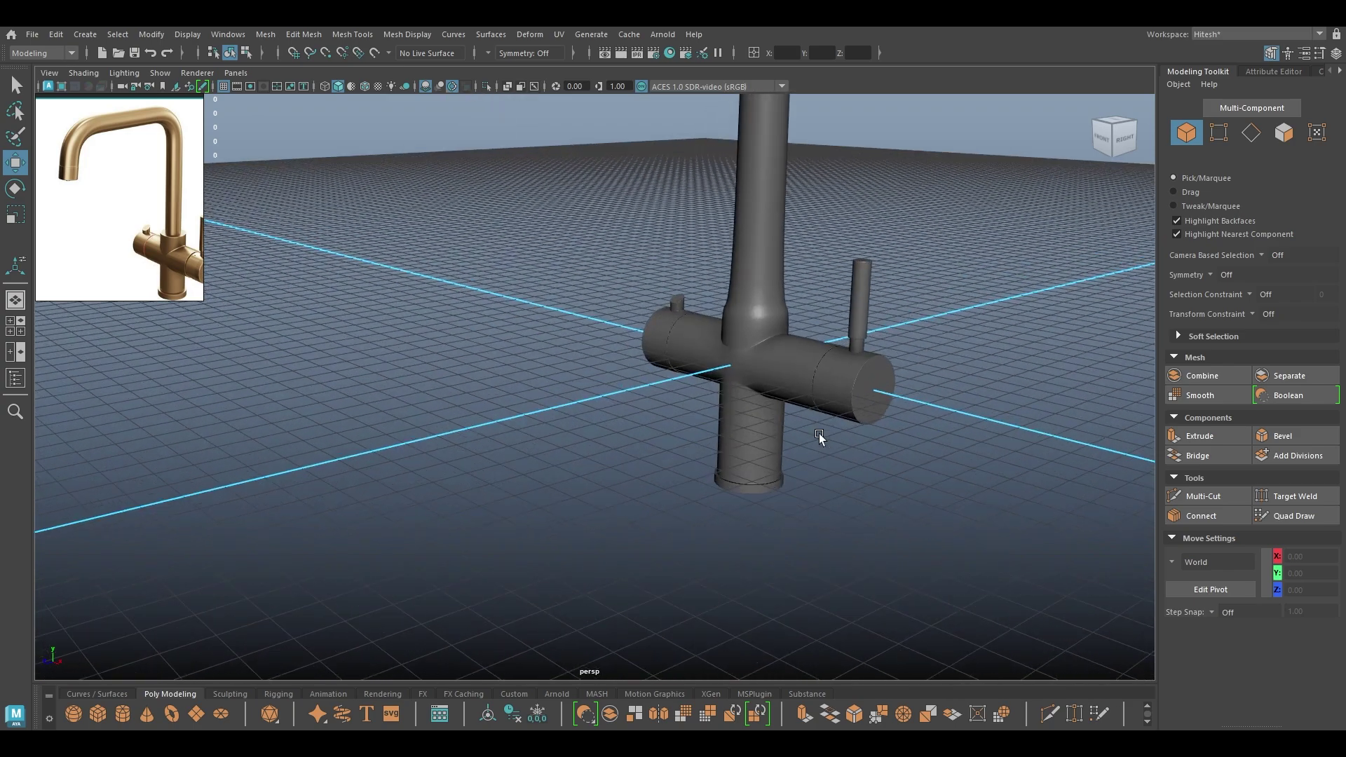
# Bevel the two edge loops around the top of the collar at the column's base with Chamfer off and Fraction 0.2
pyautogui.click(778, 335)
pyautogui.keyDown('alt'); pyautogui.moveTo(879, 265); pyautogui.dragTo(828, 484, button='right'); pyautogui.keyUp('alt')
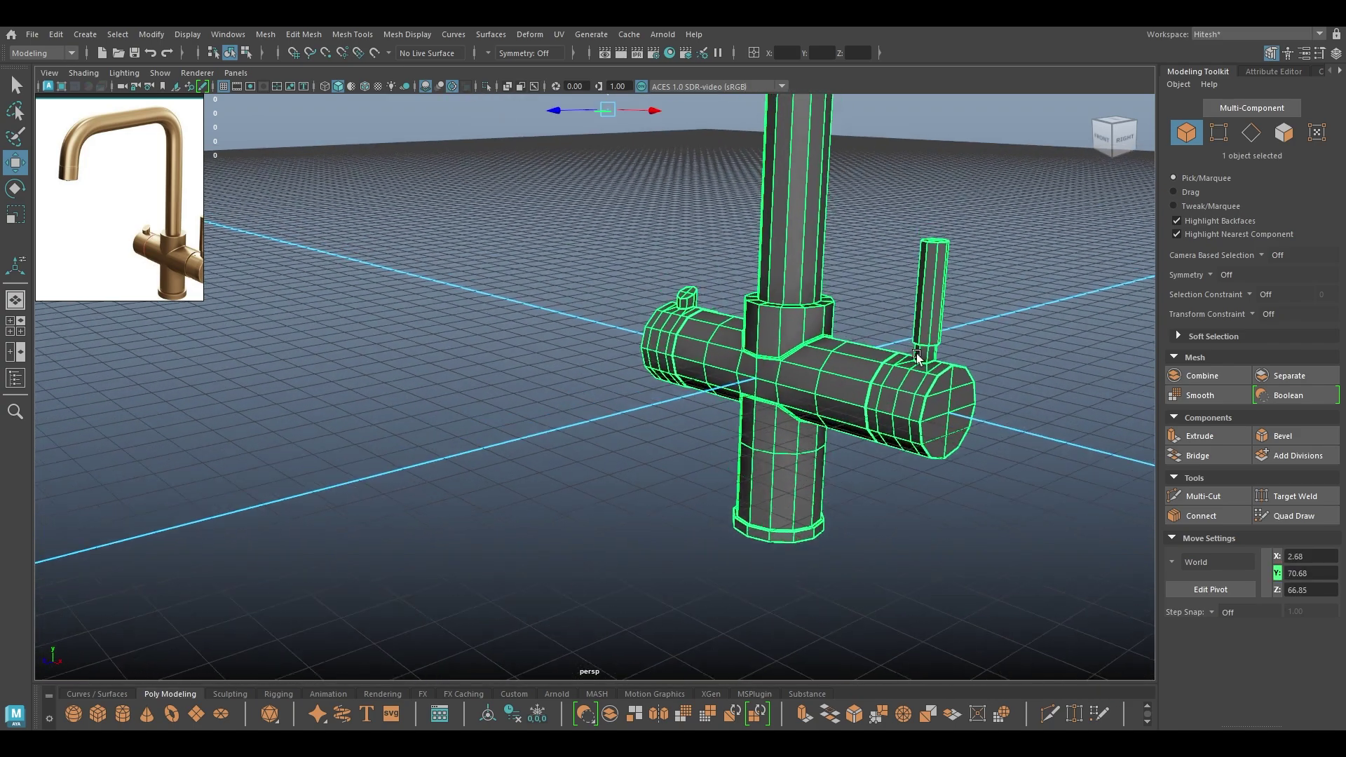
pyautogui.keyDown('alt'); pyautogui.moveTo(827, 484); pyautogui.dragTo(685, 430); pyautogui.keyUp('alt')
pyautogui.keyDown('alt'); pyautogui.moveTo(685, 430); pyautogui.dragTo(442, 376, button='middle'); pyautogui.keyUp('alt')
pyautogui.keyDown('alt'); pyautogui.moveTo(442, 376); pyautogui.dragTo(613, 525); pyautogui.keyUp('alt')
pyautogui.keyDown('alt'); pyautogui.moveTo(613, 523); pyautogui.dragTo(671, 489, button='right'); pyautogui.keyUp('alt')
pyautogui.keyDown('alt'); pyautogui.moveTo(670, 489); pyautogui.dragTo(736, 467, button='middle'); pyautogui.keyUp('alt')
pyautogui.scroll(1, 504, 347)
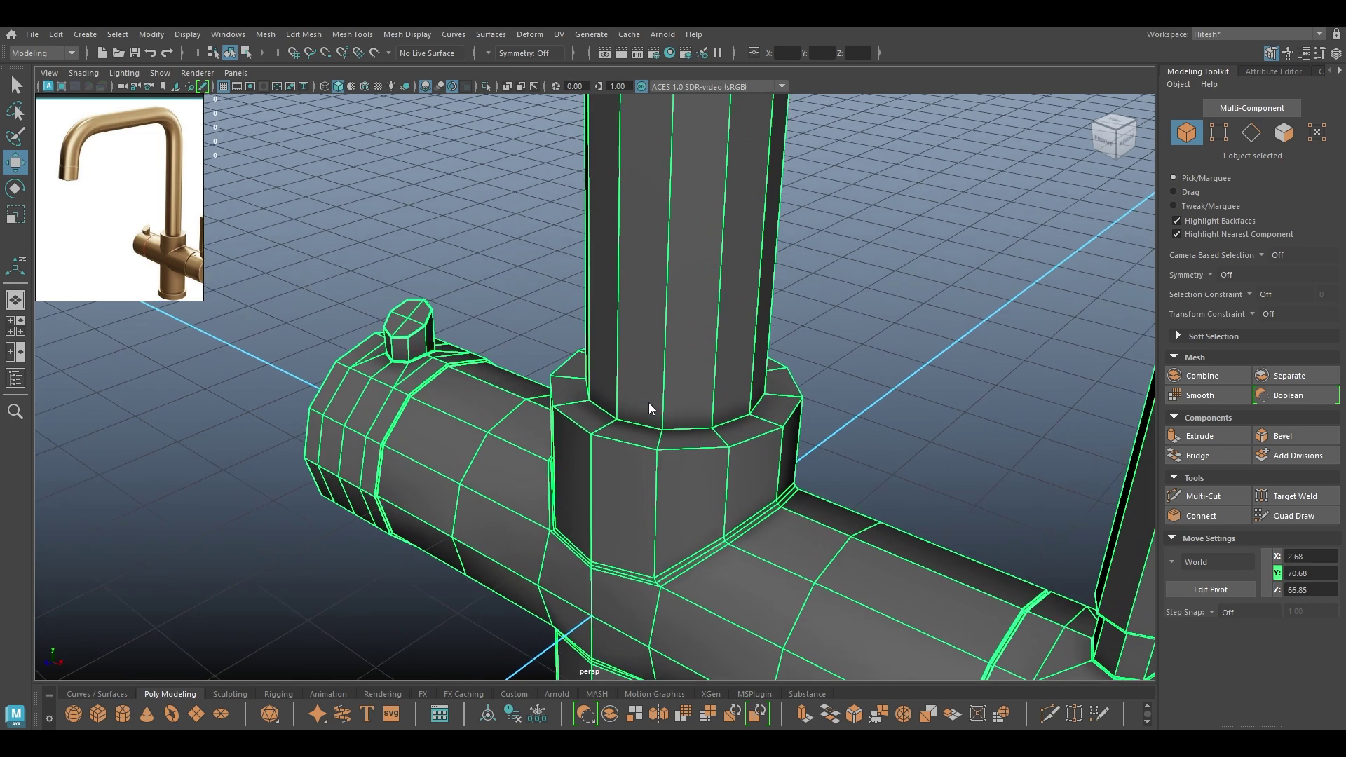
pyautogui.moveTo(646, 330); pyautogui.dragTo(630, 258, button='right')
pyautogui.doubleClick(683, 433)
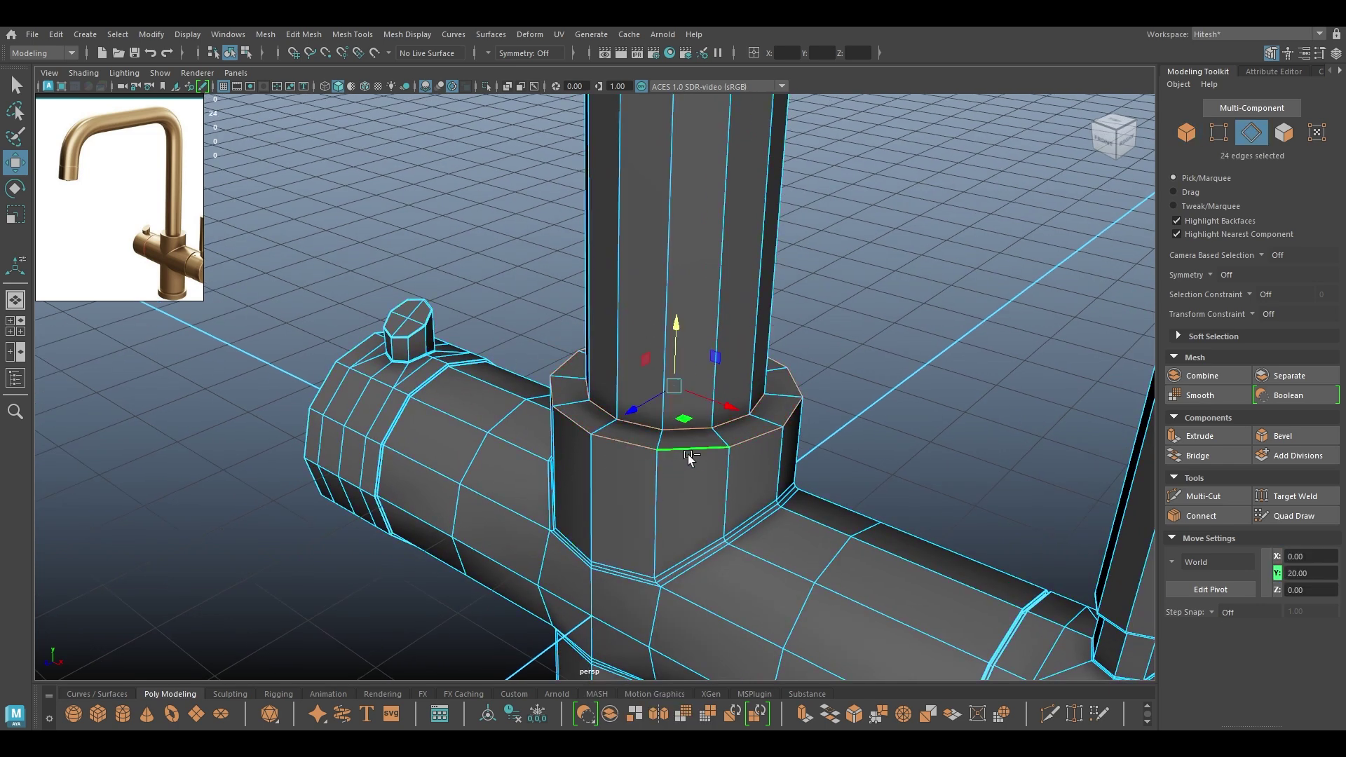
pyautogui.hotkey('ctrl', 'b')
pyautogui.click(887, 409)
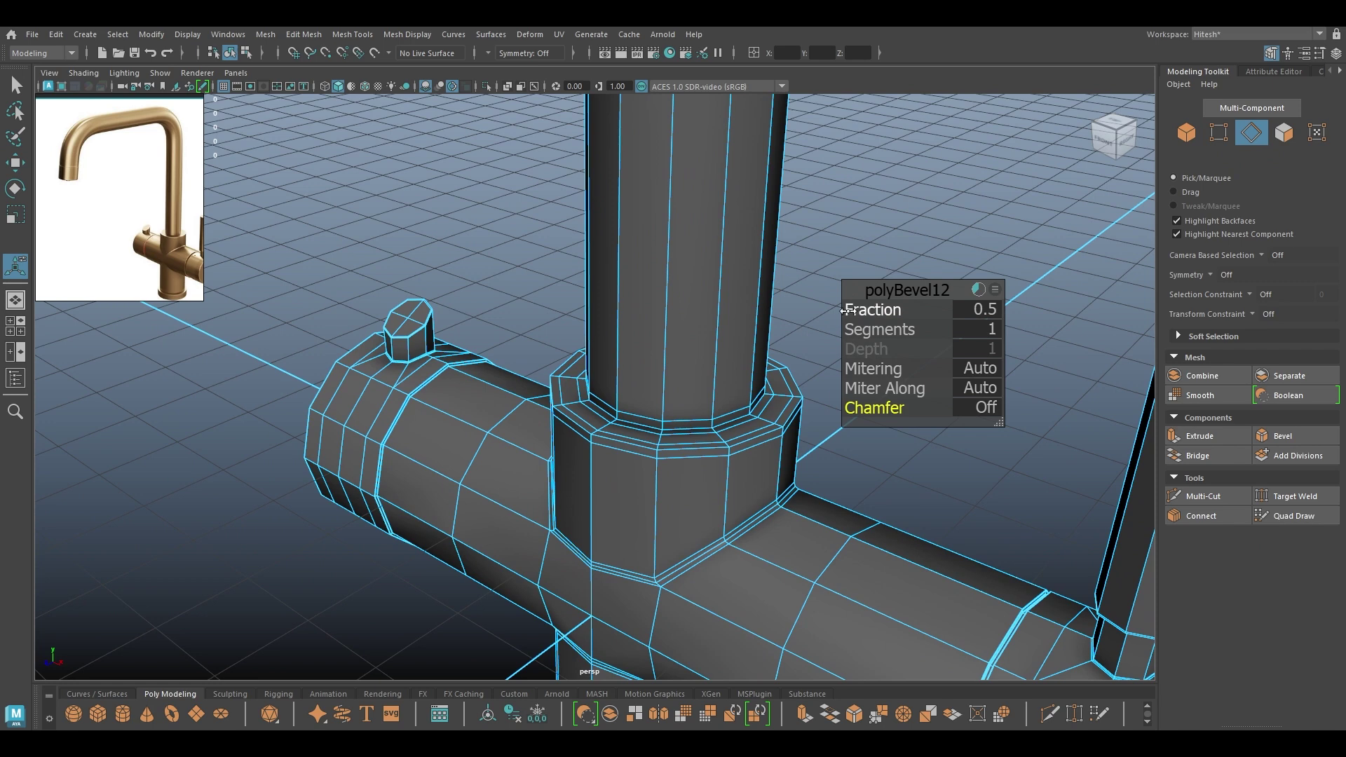
pyautogui.moveTo(867, 310); pyautogui.dragTo(835, 312)
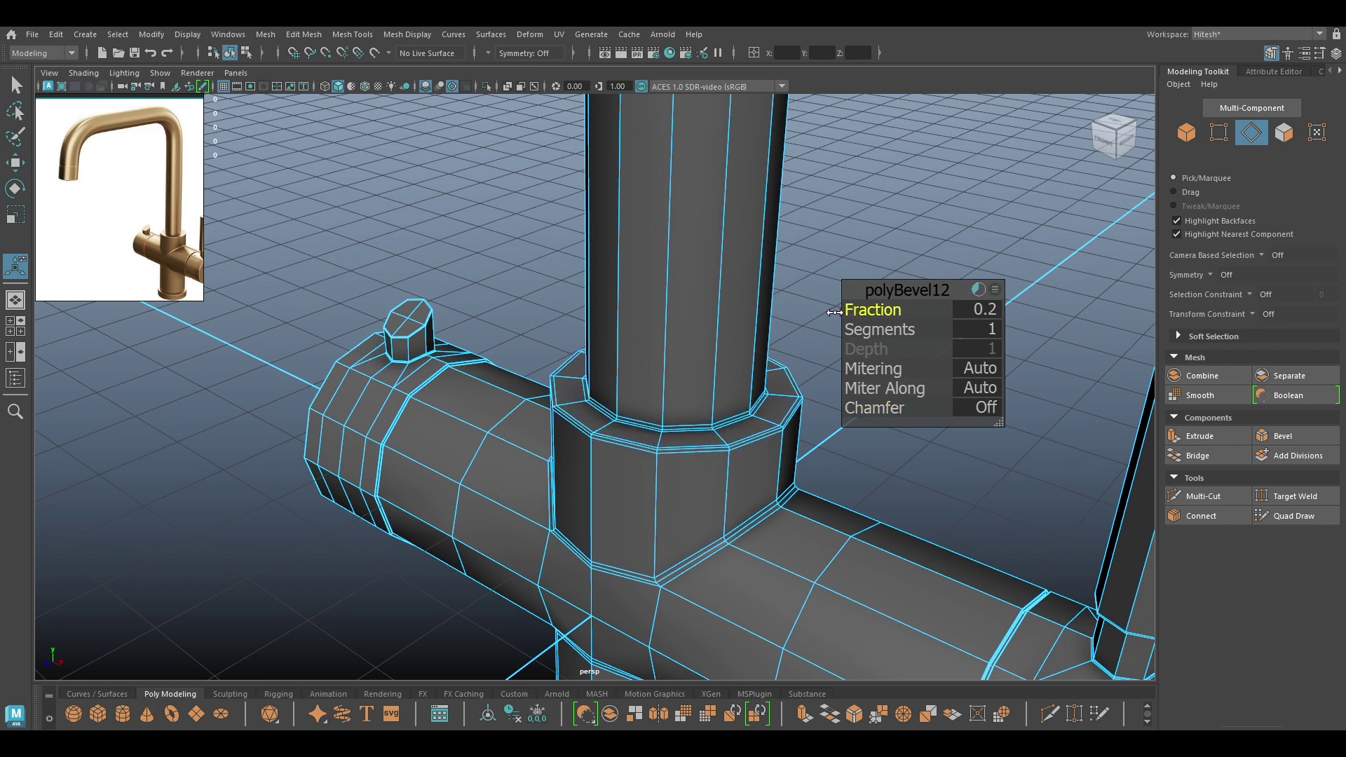
pyautogui.press('w')
# Preview the faucet smoothed to check the collar's edges, and return to the unsmoothed display
pyautogui.moveTo(686, 352); pyautogui.dragTo(873, 288, button='right')
pyautogui.press('3')
pyautogui.click(874, 288)
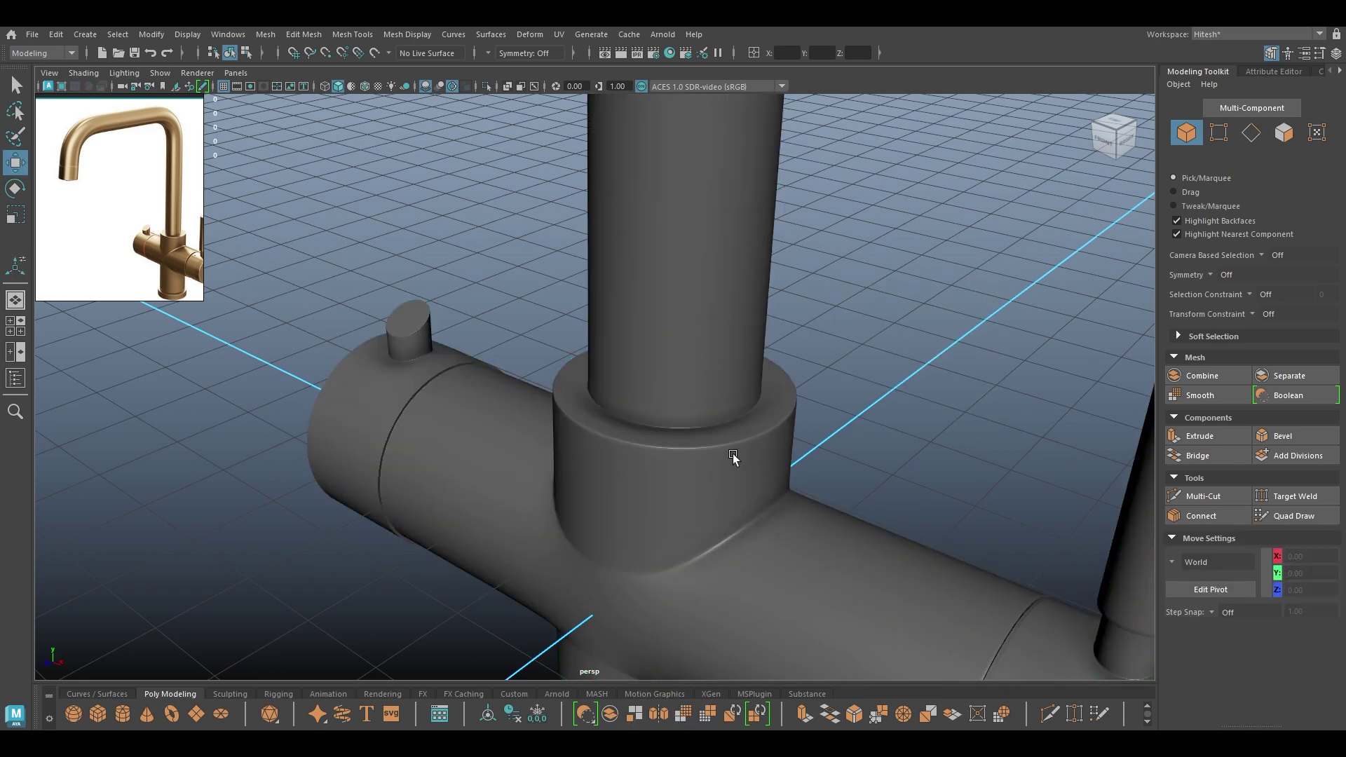
pyautogui.click(706, 447)
pyautogui.press('1')
# Shorten the spout's vertical end by raising the edge loop around its open outlet
pyautogui.keyDown('alt'); pyautogui.moveTo(745, 541); pyautogui.dragTo(598, 315, button='right'); pyautogui.keyUp('alt')
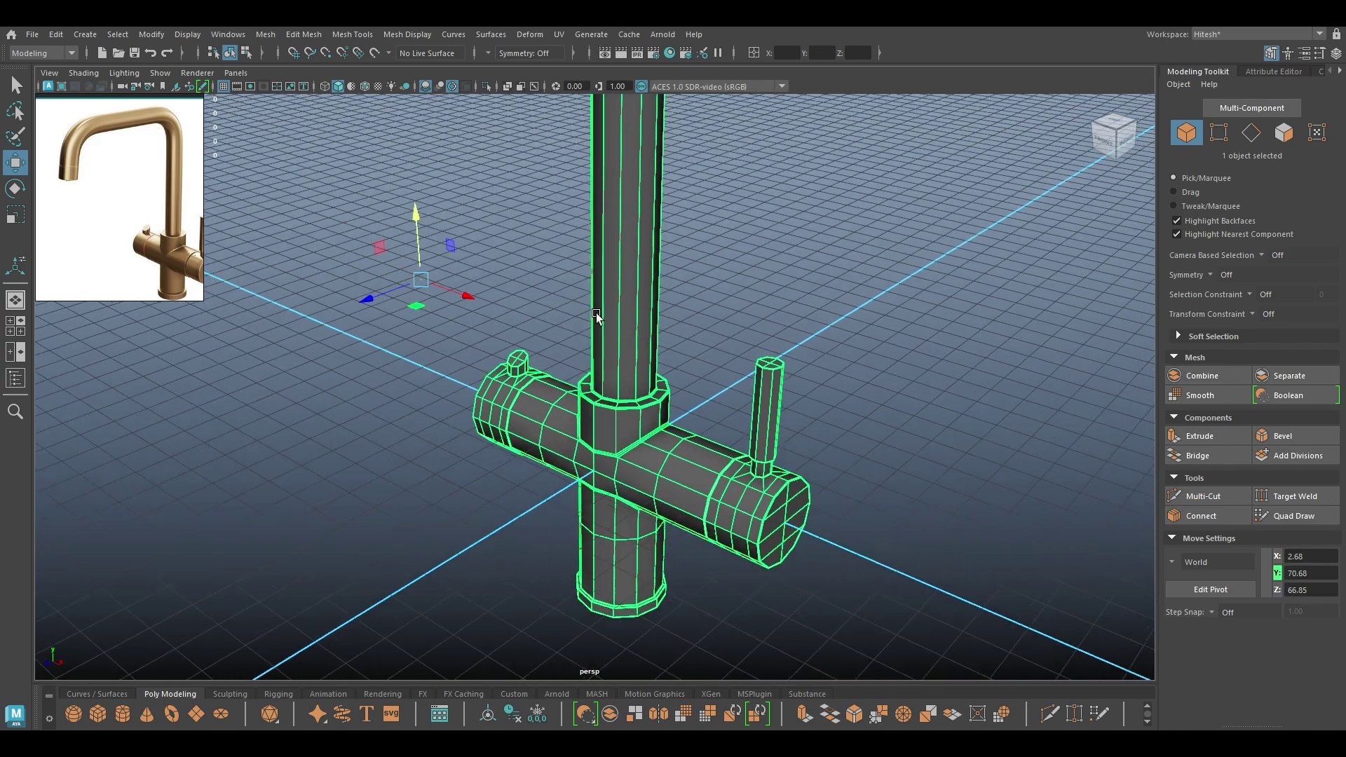
pyautogui.keyDown('alt'); pyautogui.moveTo(598, 315); pyautogui.dragTo(794, 504, button='middle'); pyautogui.keyUp('alt')
pyautogui.keyDown('alt'); pyautogui.moveTo(794, 505); pyautogui.dragTo(642, 328); pyautogui.keyUp('alt')
pyautogui.keyDown('alt'); pyautogui.moveTo(642, 328); pyautogui.dragTo(633, 366, button='middle'); pyautogui.keyUp('alt')
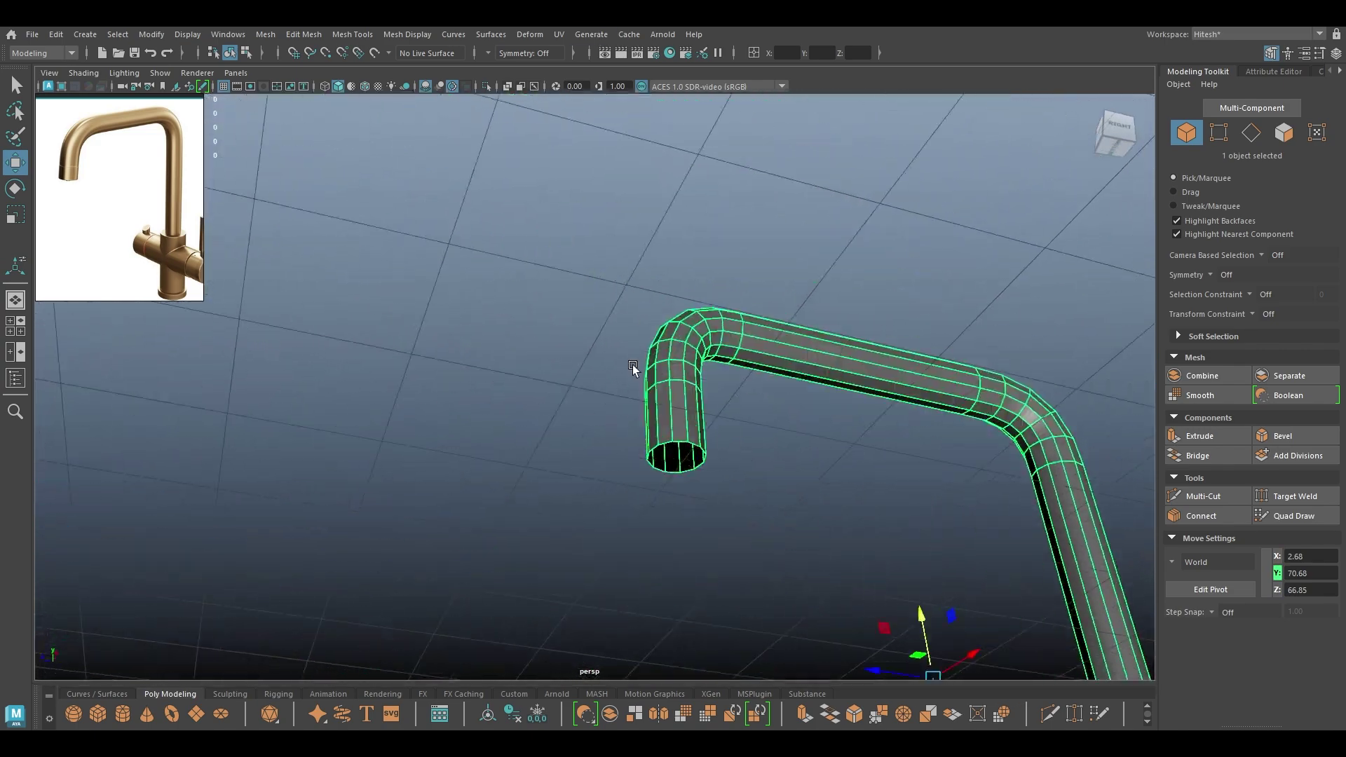
pyautogui.keyDown('alt'); pyautogui.moveTo(633, 367); pyautogui.dragTo(723, 485, button='right'); pyautogui.keyUp('alt')
pyautogui.scroll(4, 723, 489)
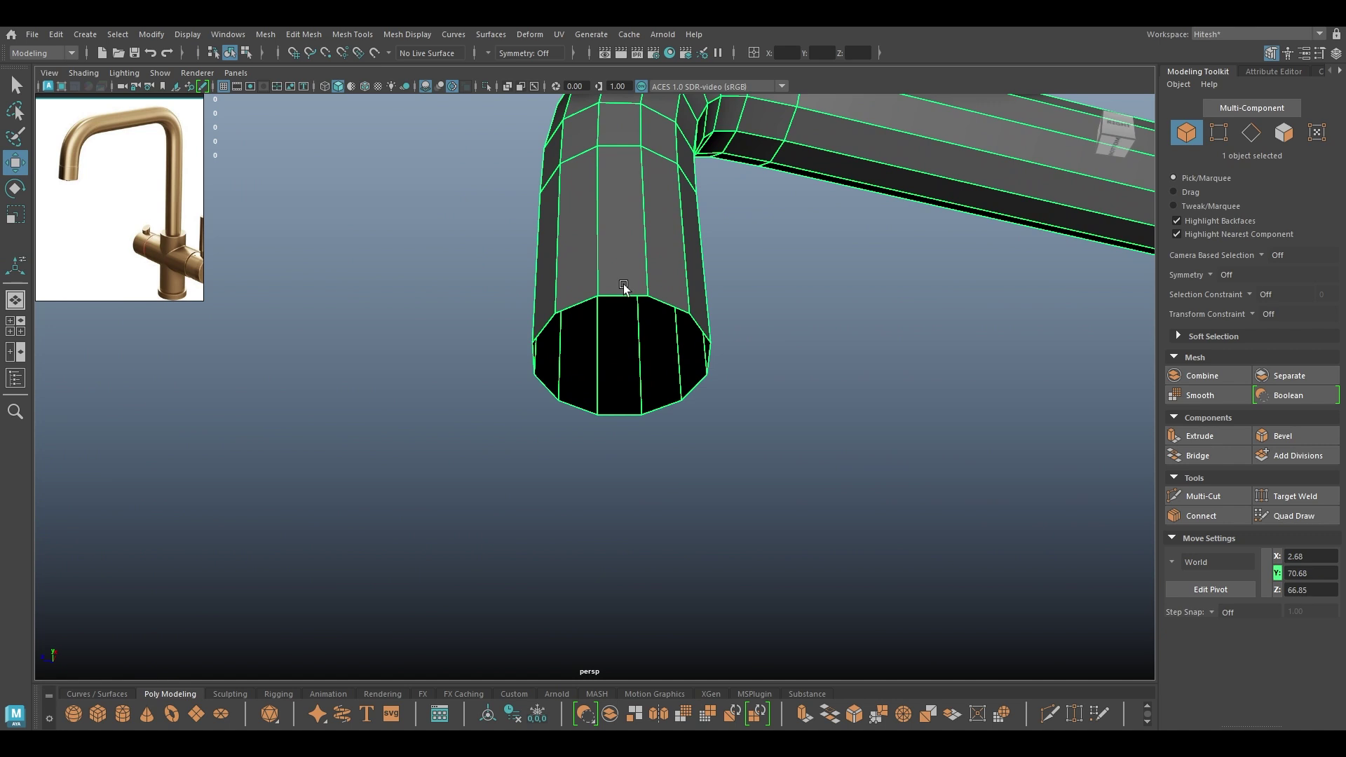
pyautogui.rightClick(610, 229)
pyautogui.moveTo(611, 265); pyautogui.dragTo(601, 204, button='right')
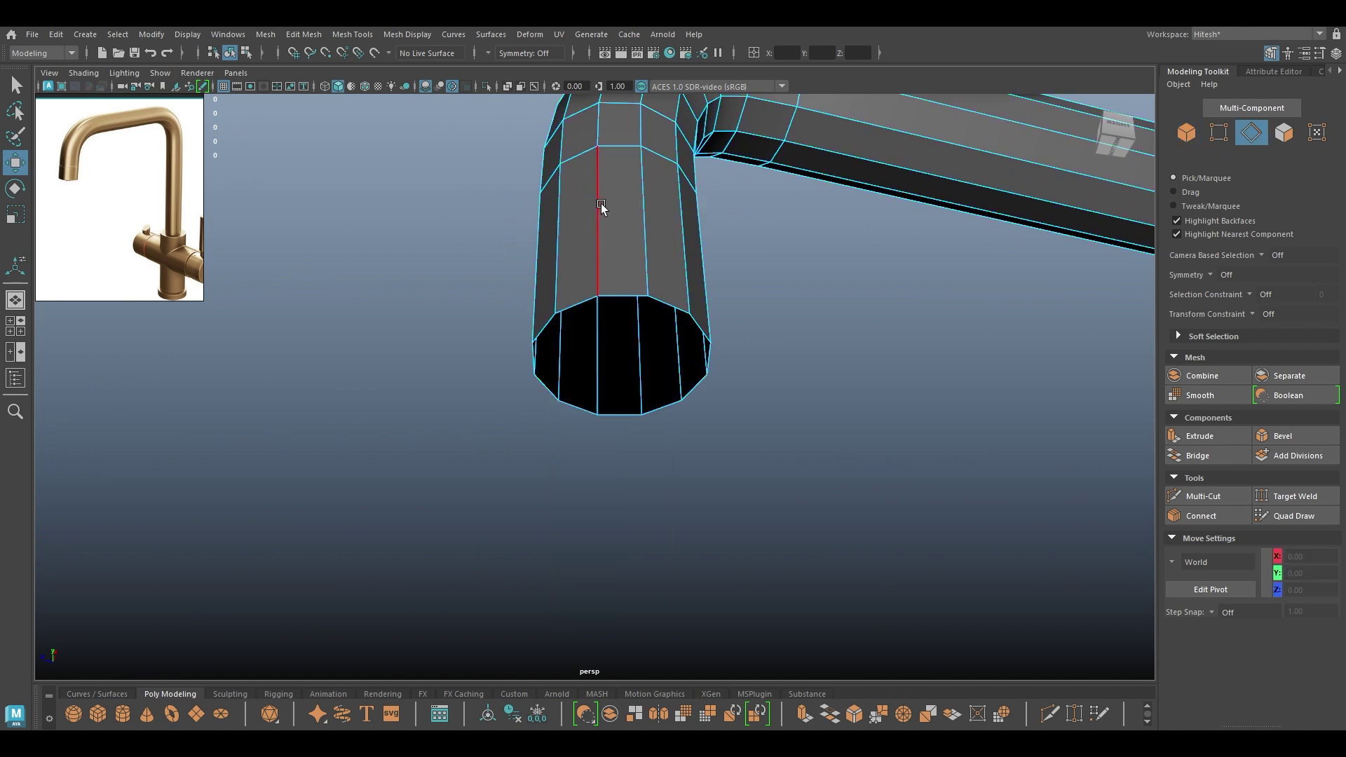
pyautogui.keyDown('alt'); pyautogui.moveTo(616, 270); pyautogui.dragTo(659, 392); pyautogui.keyUp('alt')
pyautogui.keyDown('alt'); pyautogui.moveTo(659, 393); pyautogui.dragTo(632, 359, button='middle'); pyautogui.keyUp('alt')
pyautogui.doubleClick(630, 368)
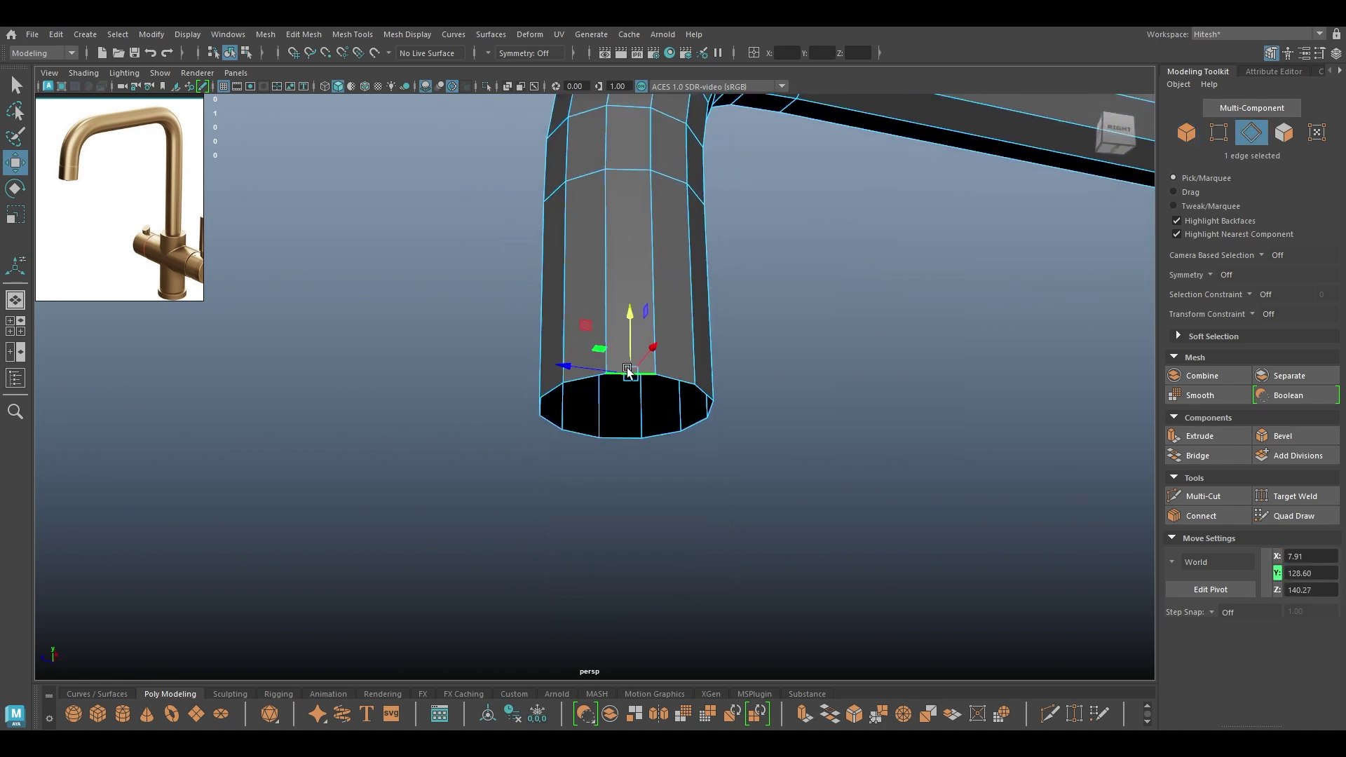
pyautogui.moveTo(632, 342)
pyautogui.mouseDown()
pyautogui.moveTo(633, 267)
pyautogui.moveTo(609, 343)
pyautogui.moveTo(655, 250)
pyautogui.moveTo(655, 331)
pyautogui.mouseUp()
# Extrude the ring of faces at the spout's outlet end outward with Thickness 0.4
pyautogui.scroll(3, 651, 292)
pyautogui.moveTo(651, 291); pyautogui.dragTo(659, 329, button='right')
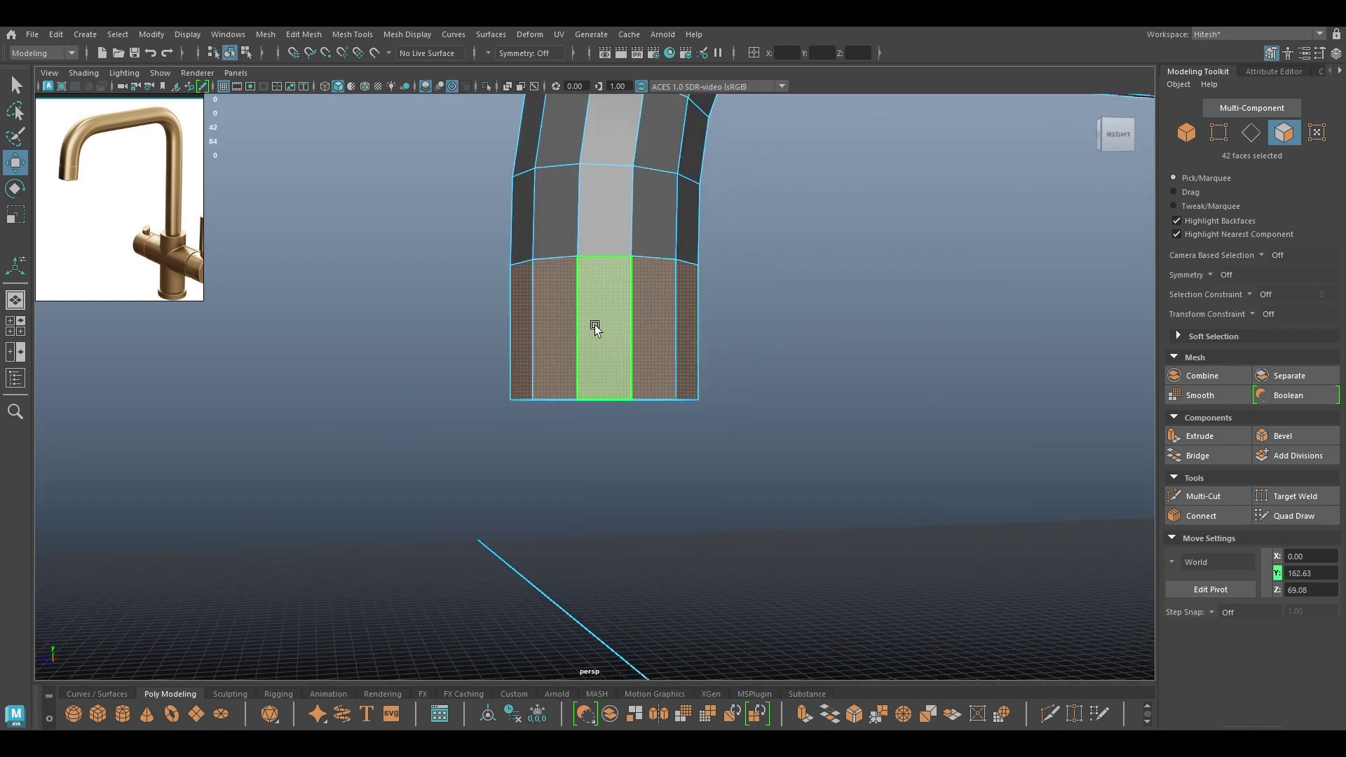
pyautogui.doubleClick(666, 324)
pyautogui.hotkey('ctrl', 'e')
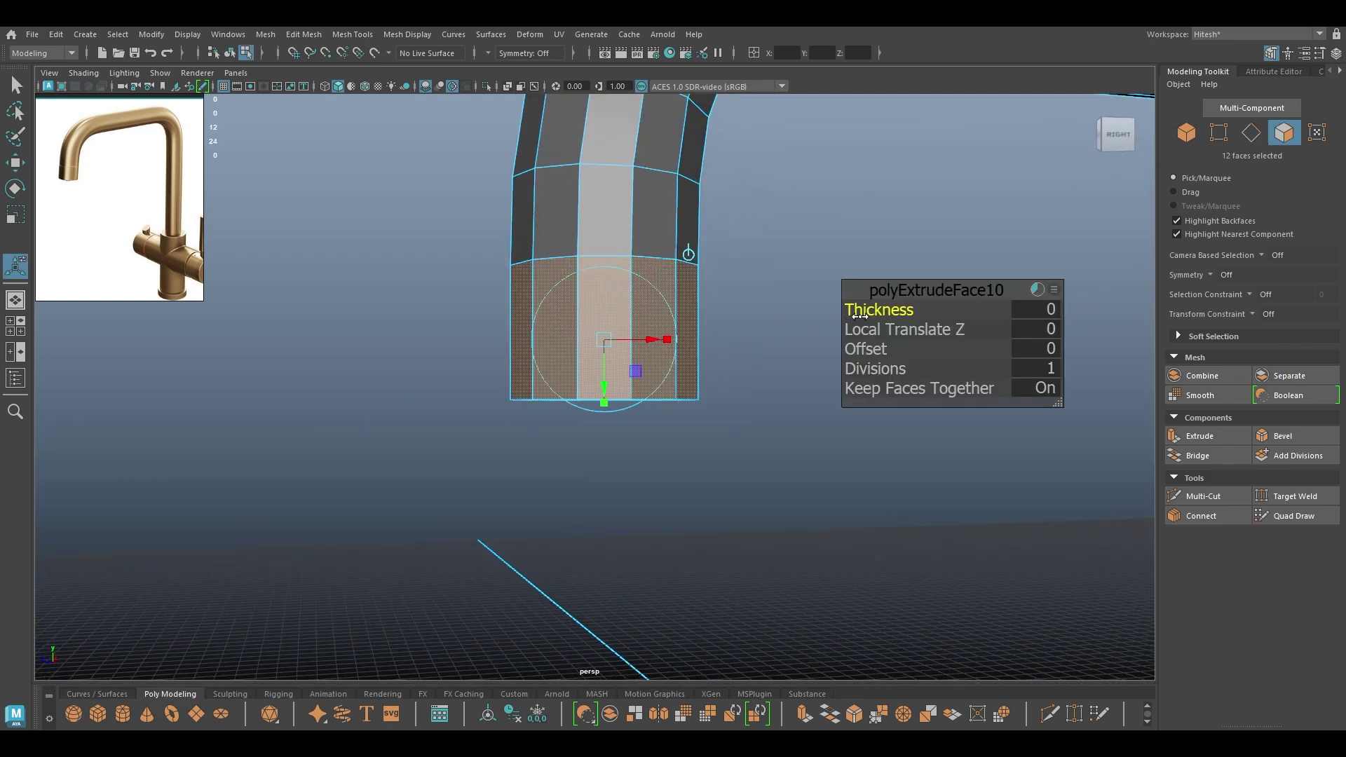
pyautogui.moveTo(861, 317); pyautogui.dragTo(905, 317)
pyautogui.keyDown('alt'); pyautogui.moveTo(701, 323); pyautogui.dragTo(743, 302); pyautogui.keyUp('alt')
pyautogui.moveTo(864, 309); pyautogui.dragTo(874, 309)
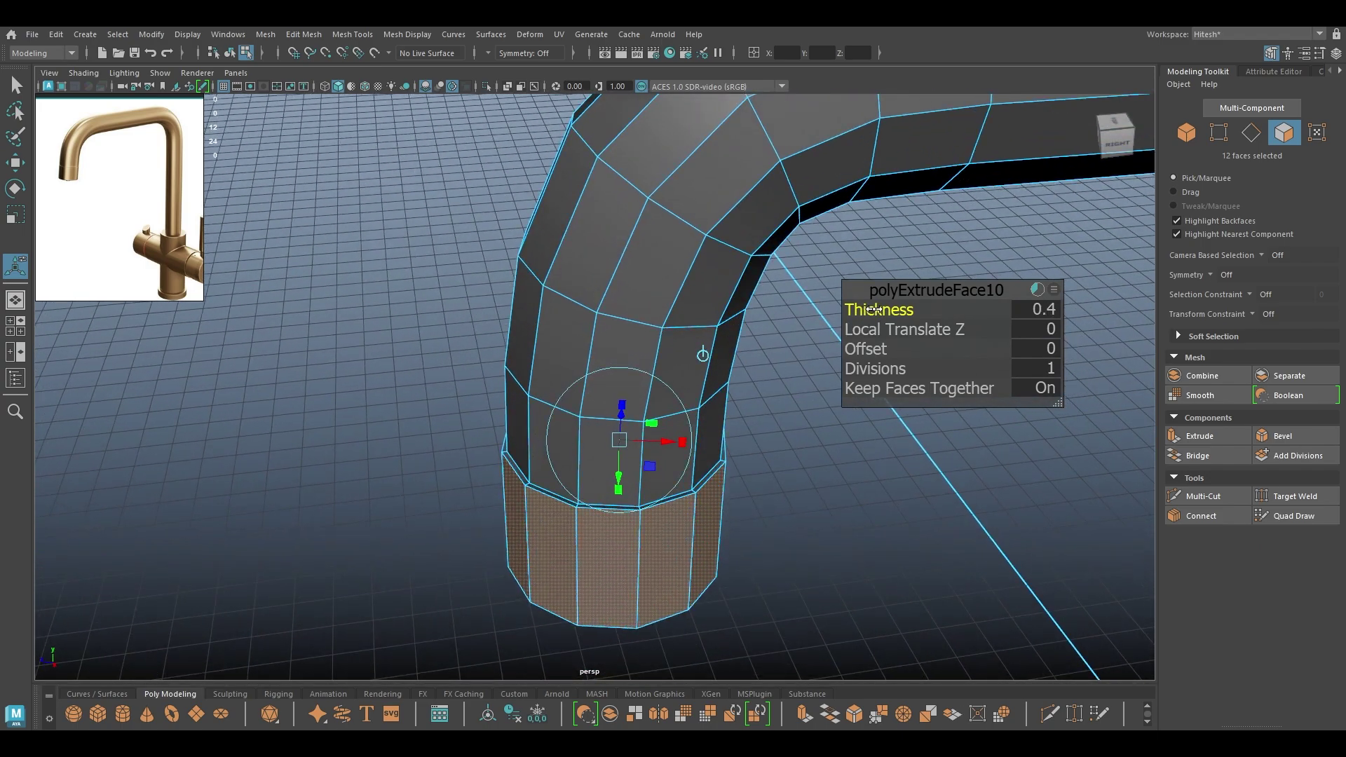
pyautogui.press('w')
# Extrude the inner rim edge loop of the outlet upward inside the spout to form an inner wall
pyautogui.keyDown('alt'); pyautogui.moveTo(673, 351); pyautogui.dragTo(697, 379); pyautogui.keyUp('alt')
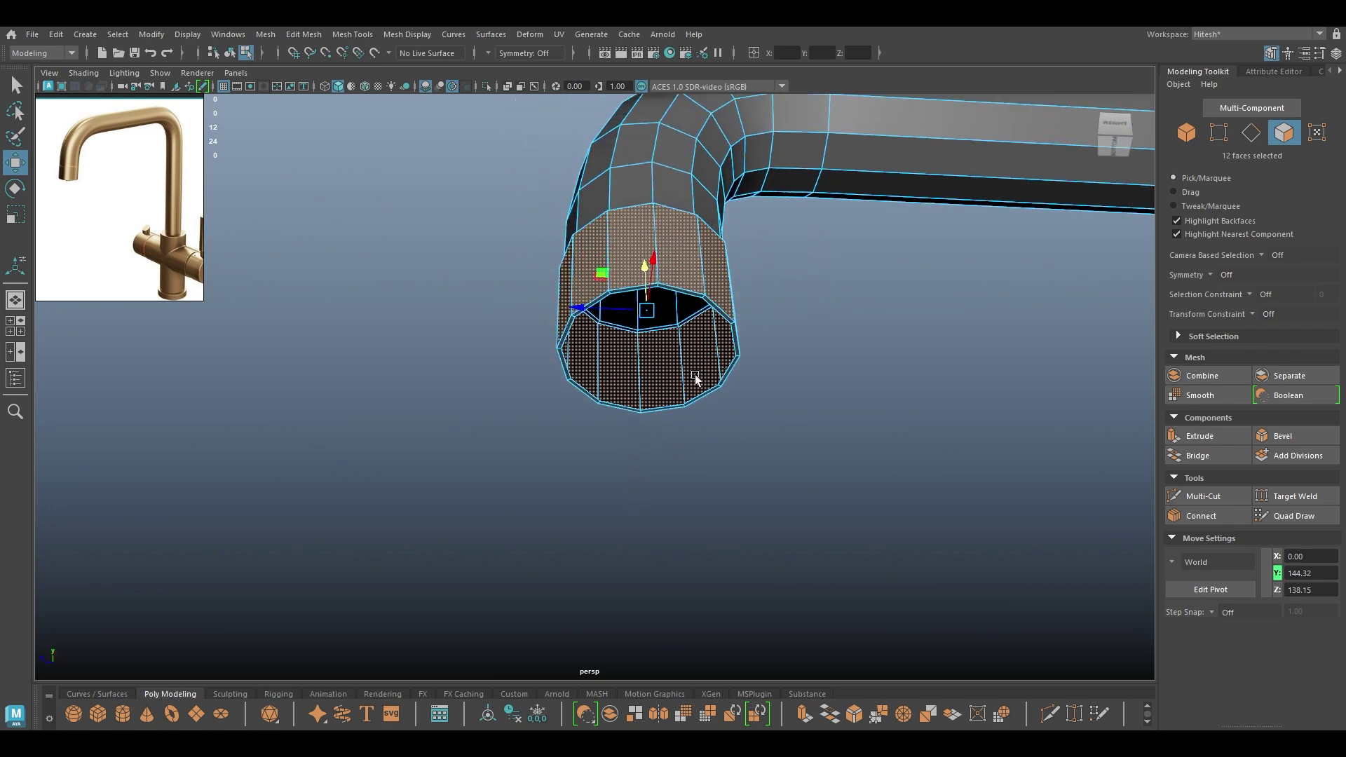
pyautogui.moveTo(769, 330); pyautogui.dragTo(769, 300, button='right')
pyautogui.doubleClick(708, 384)
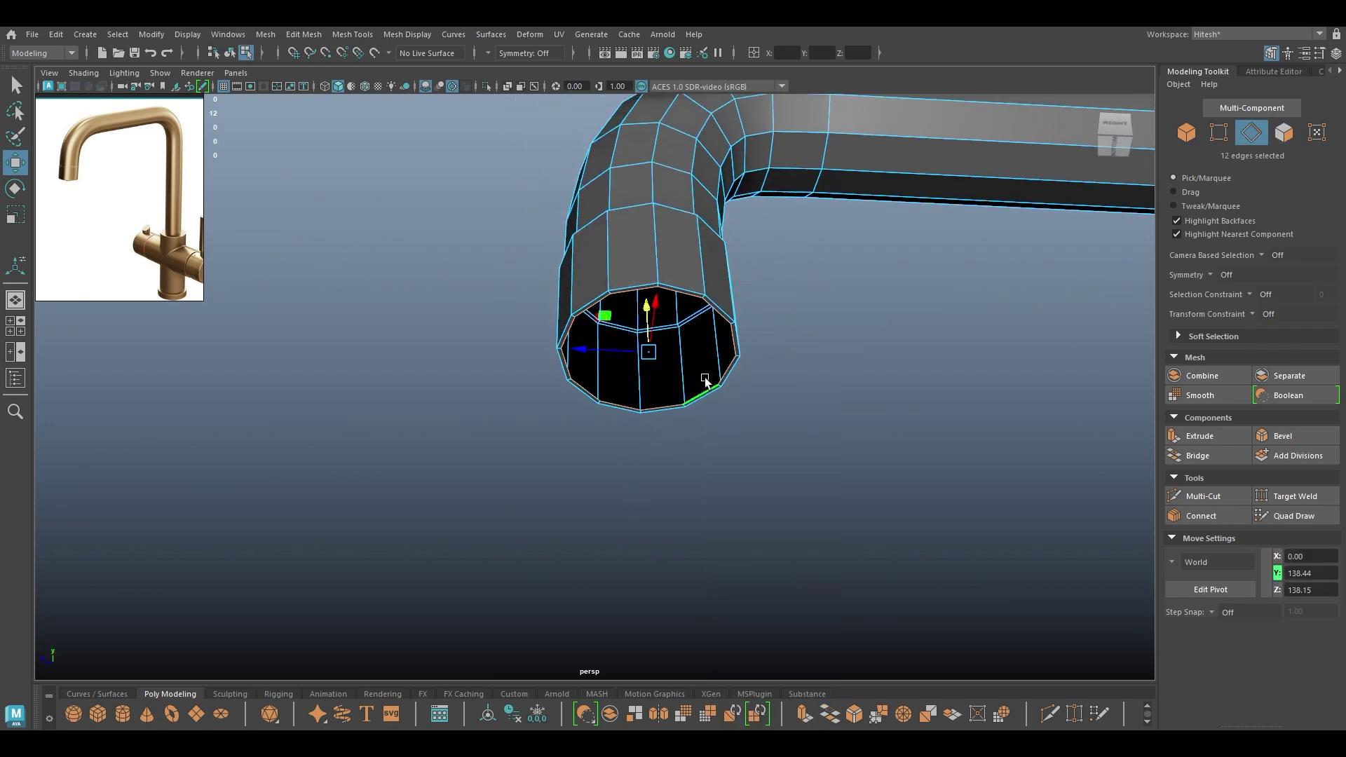
pyautogui.keyDown('shift'); pyautogui.moveTo(655, 321); pyautogui.dragTo(723, 309); pyautogui.keyUp('shift')
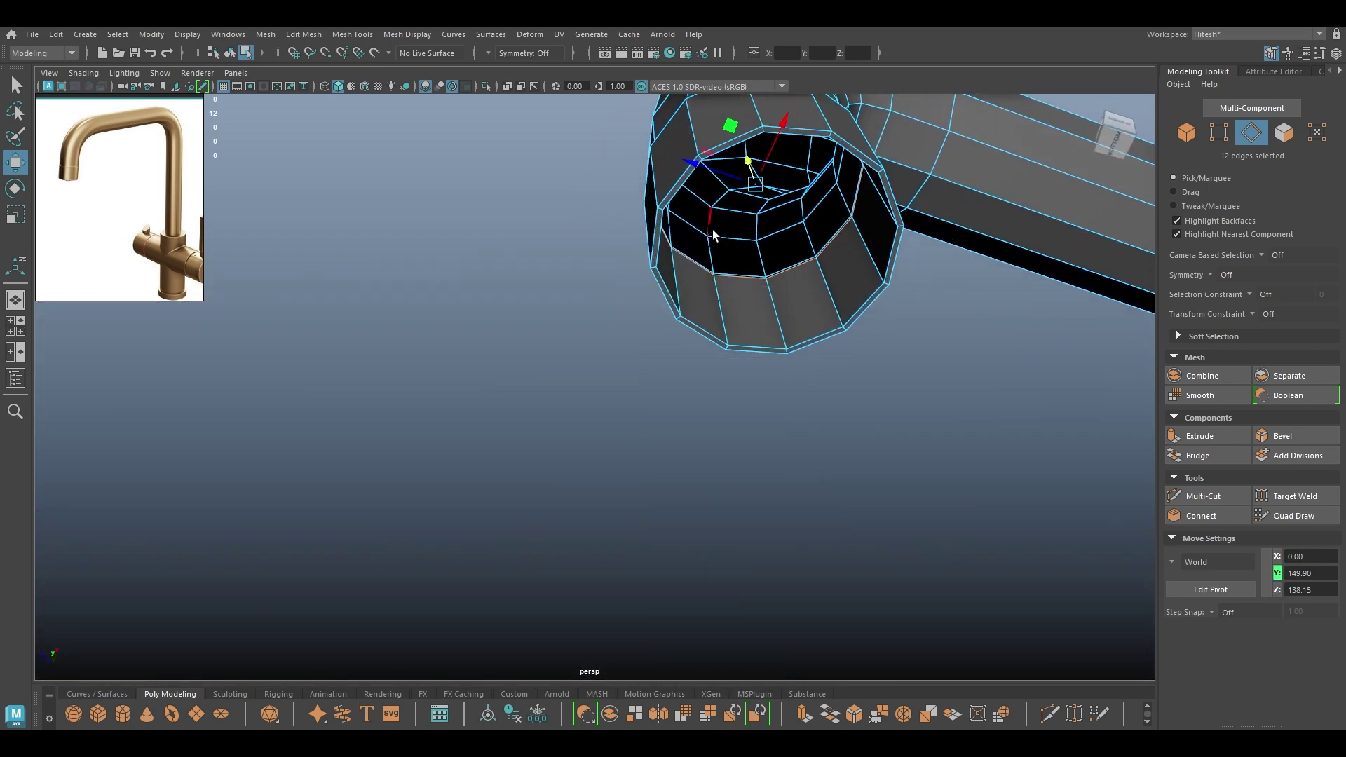
# Bevel the edge loops around the raised outlet ring with Chamfer off and Fraction 0.37
pyautogui.moveTo(691, 318); pyautogui.dragTo(671, 317, button='middle')
pyautogui.keyDown('alt'); pyautogui.moveTo(660, 312); pyautogui.dragTo(720, 527); pyautogui.keyUp('alt')
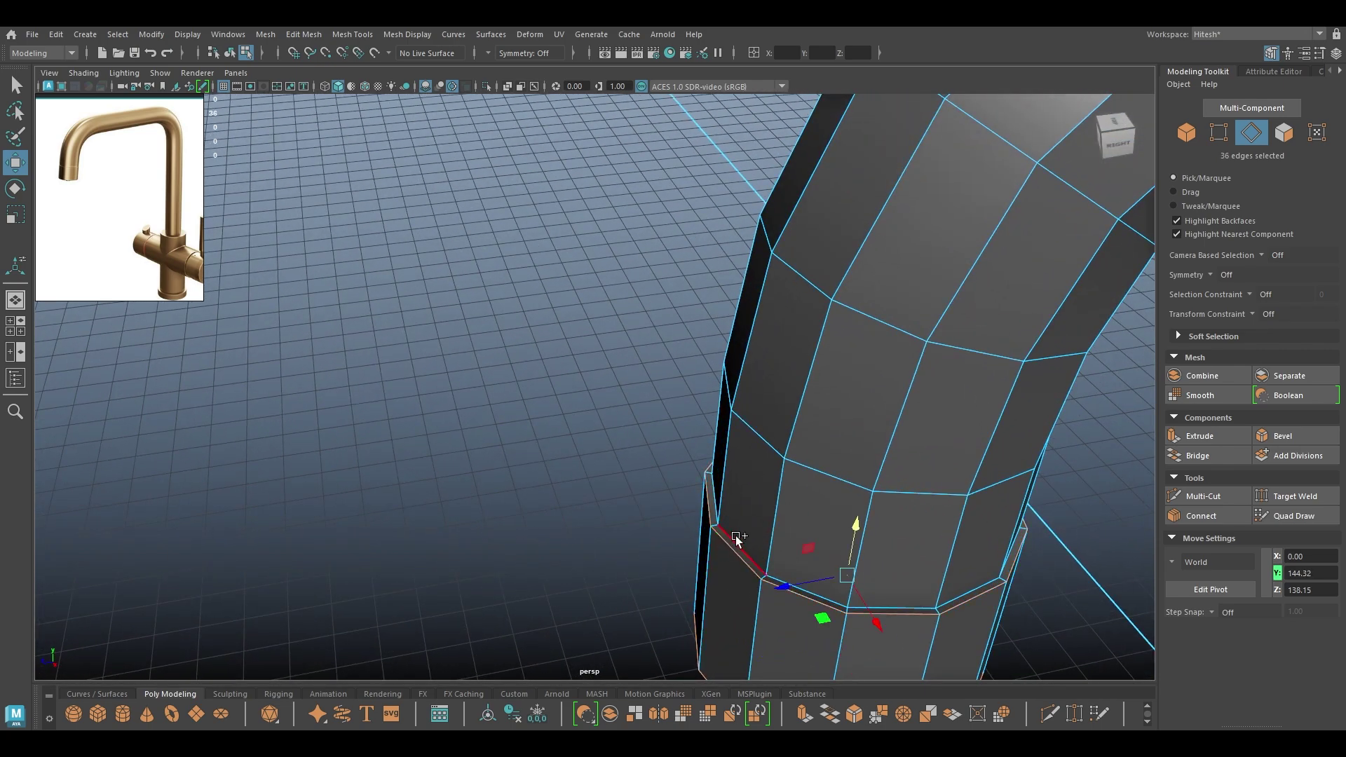
pyautogui.hotkey('ctrl', 'b')
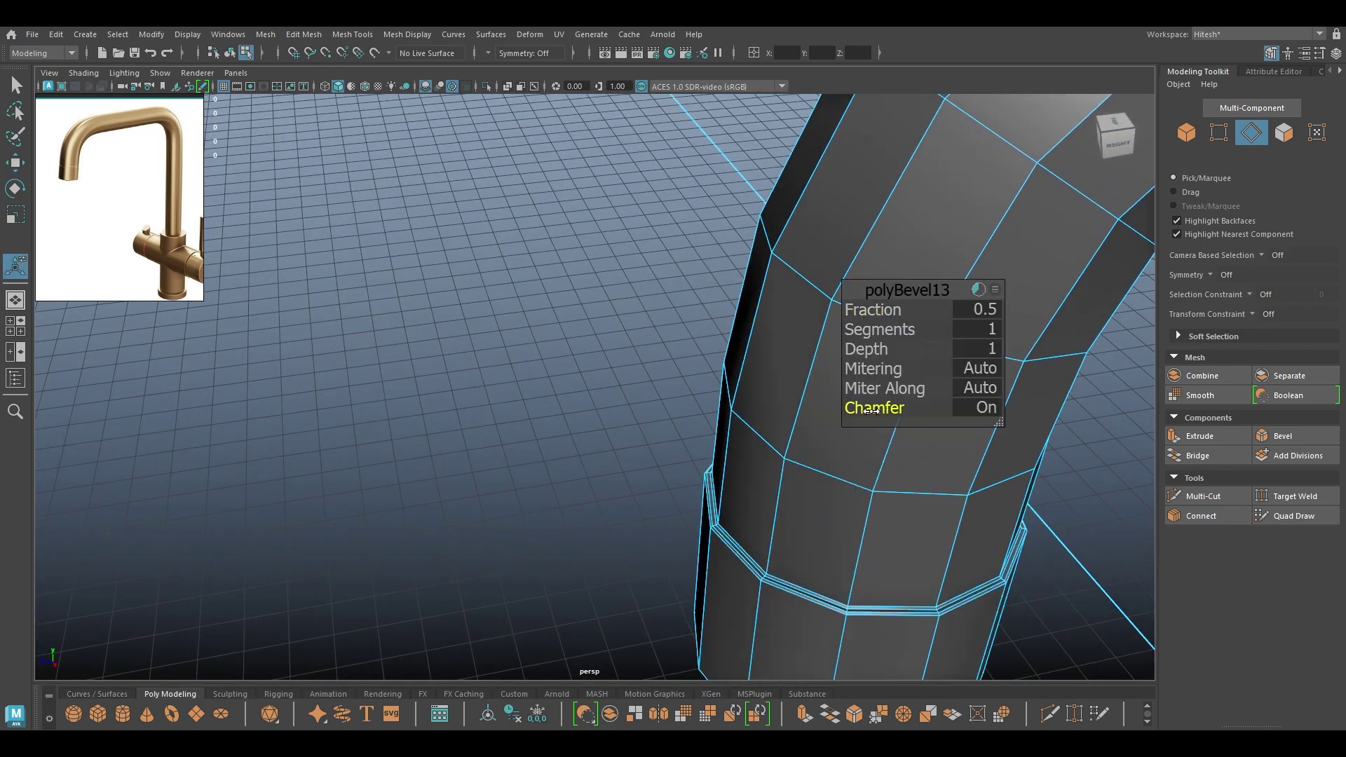
pyautogui.moveTo(871, 410); pyautogui.dragTo(827, 340)
pyautogui.keyDown('alt'); pyautogui.moveTo(723, 364); pyautogui.dragTo(631, 318, button='middle'); pyautogui.keyUp('alt')
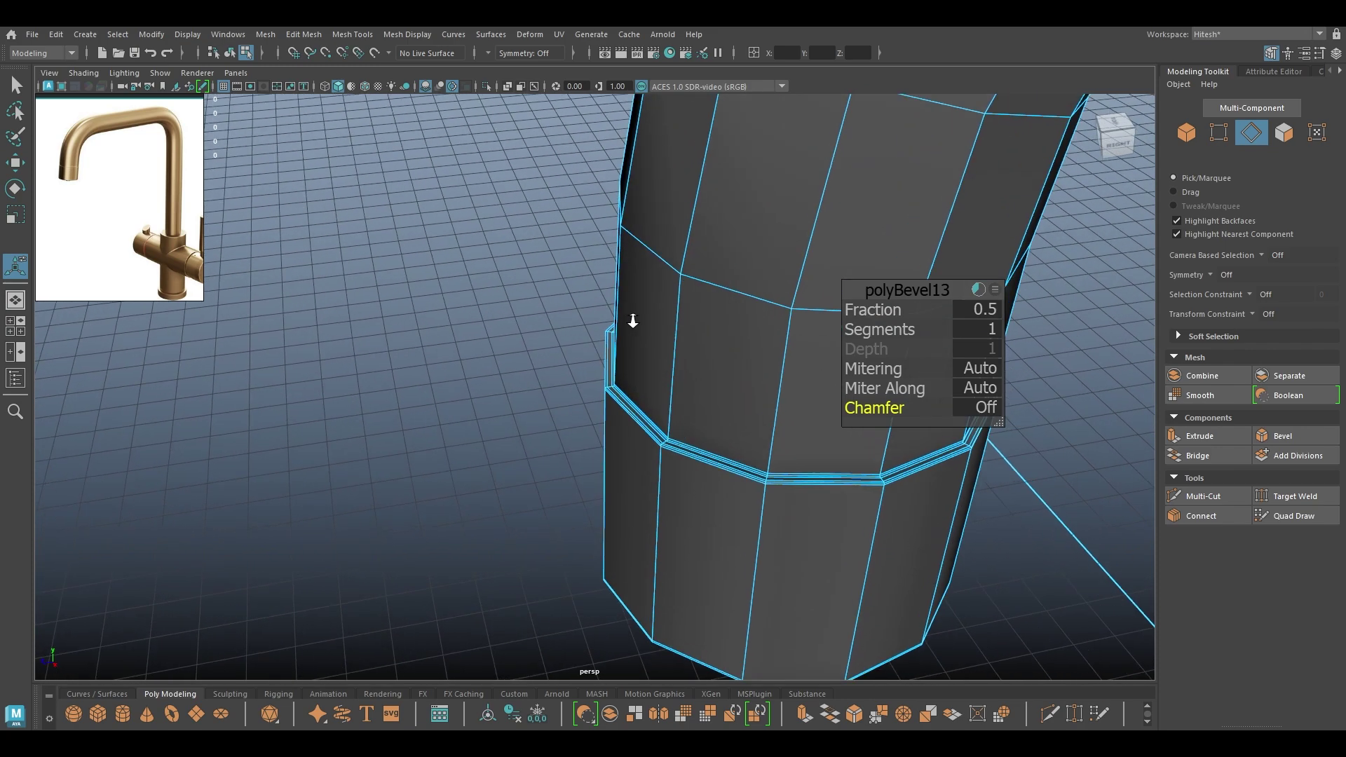
pyautogui.keyDown('alt'); pyautogui.moveTo(631, 319); pyautogui.dragTo(826, 361, button='right'); pyautogui.keyUp('alt')
pyautogui.moveTo(862, 306); pyautogui.dragTo(854, 306)
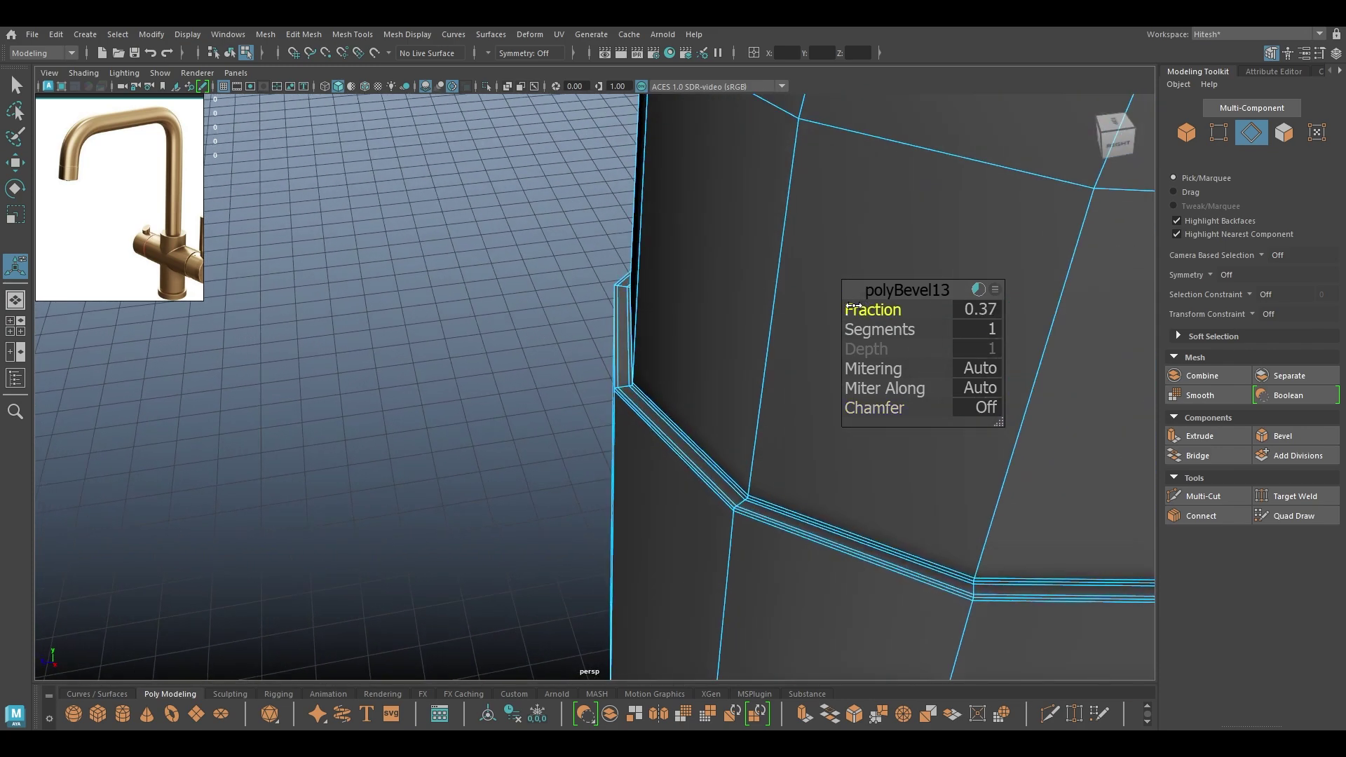
pyautogui.press('w')
# Preview the faucet smoothed to examine the outlet ring and the overall spout shape
pyautogui.moveTo(789, 326); pyautogui.dragTo(885, 260, button='right')
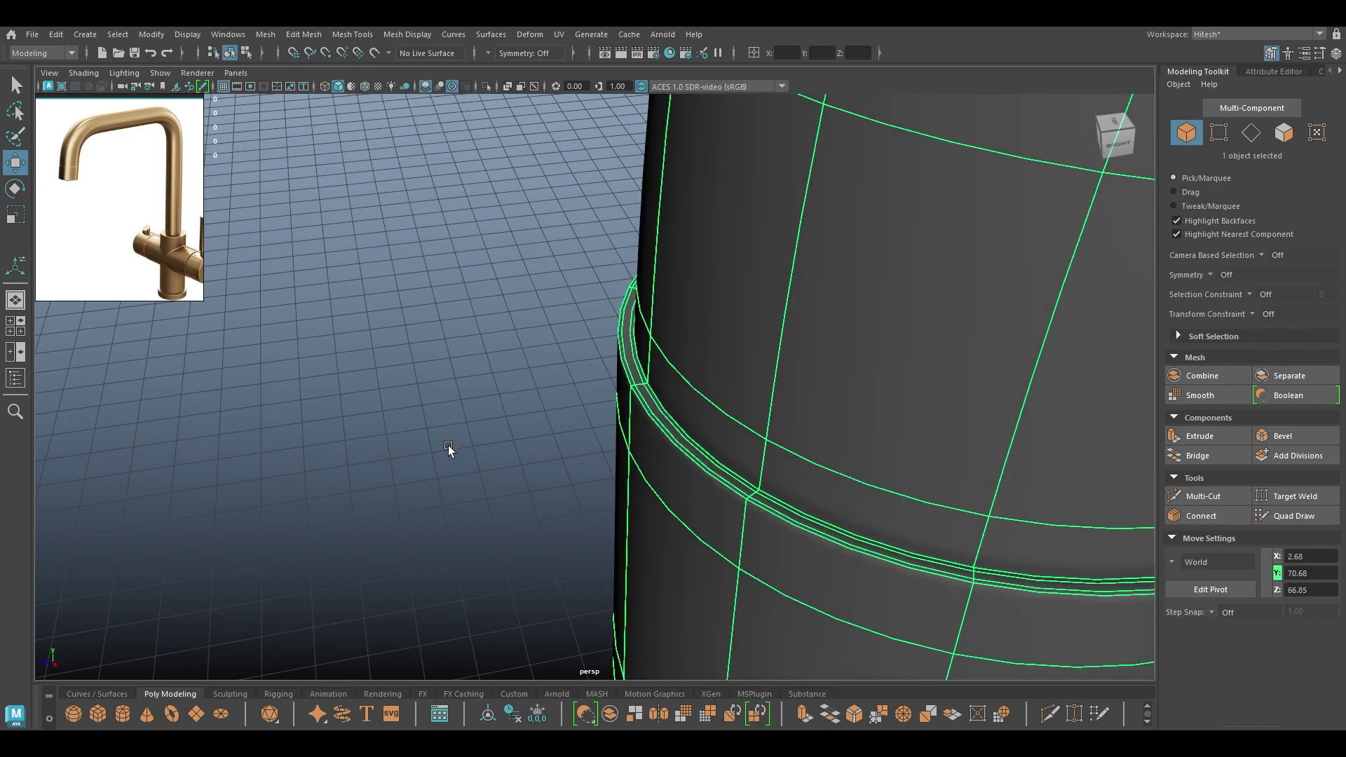
pyautogui.click(448, 445)
pyautogui.keyDown('alt'); pyautogui.moveTo(658, 586); pyautogui.dragTo(568, 209, button='right'); pyautogui.keyUp('alt')
pyautogui.keyDown('alt'); pyautogui.moveTo(568, 209); pyautogui.dragTo(646, 250); pyautogui.keyUp('alt')
pyautogui.click(645, 250)
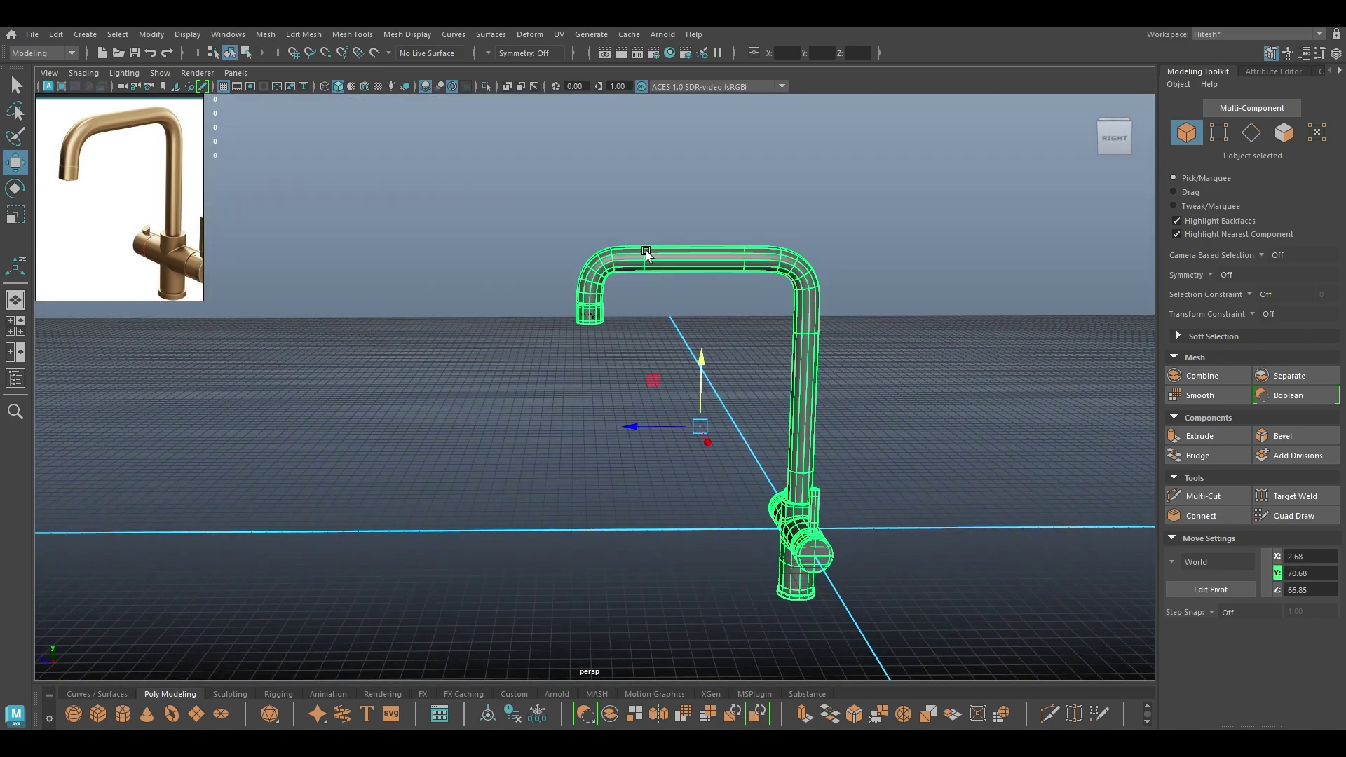
# Shorten the spout's horizontal reach by moving the vertices of its outer elbow and outlet toward the column
pyautogui.moveTo(592, 212); pyautogui.dragTo(506, 210, button='right')
pyautogui.moveTo(496, 189); pyautogui.dragTo(636, 345)
pyautogui.moveTo(538, 294); pyautogui.dragTo(575, 287)
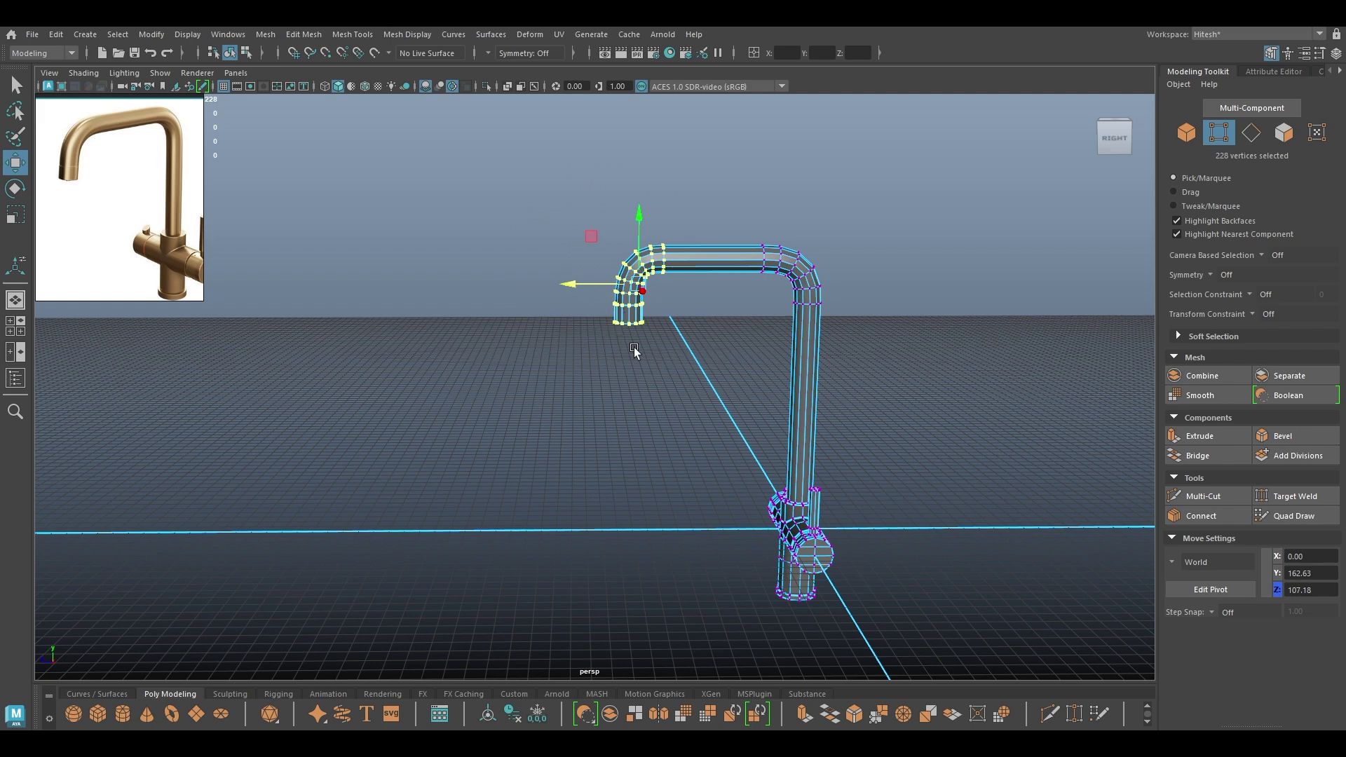
pyautogui.scroll(1, 642, 369)
pyautogui.moveTo(627, 282); pyautogui.dragTo(694, 262, button='right')
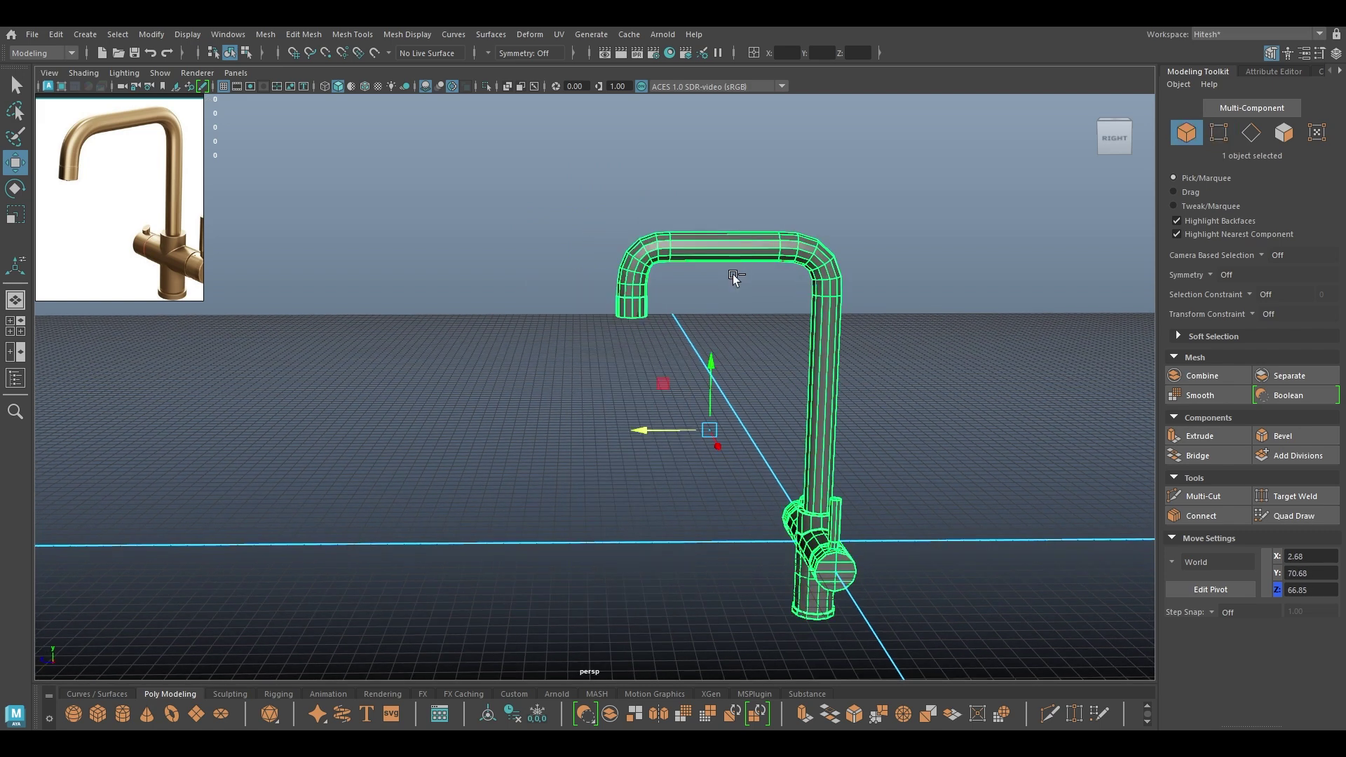
# Examine the smoothed faucet from several angles against the reference image
pyautogui.click(710, 350)
pyautogui.keyDown('alt'); pyautogui.moveTo(703, 427); pyautogui.dragTo(803, 569); pyautogui.keyUp('alt')
pyautogui.scroll(3, 802, 570)
pyautogui.keyDown('alt'); pyautogui.moveTo(802, 569); pyautogui.dragTo(743, 469, button='middle'); pyautogui.keyUp('alt')
pyautogui.scroll(-2, 742, 469)
pyautogui.keyDown('alt'); pyautogui.moveTo(742, 469); pyautogui.dragTo(722, 445); pyautogui.keyUp('alt')
pyautogui.keyDown('alt'); pyautogui.moveTo(722, 446); pyautogui.dragTo(640, 286, button='right'); pyautogui.keyUp('alt')
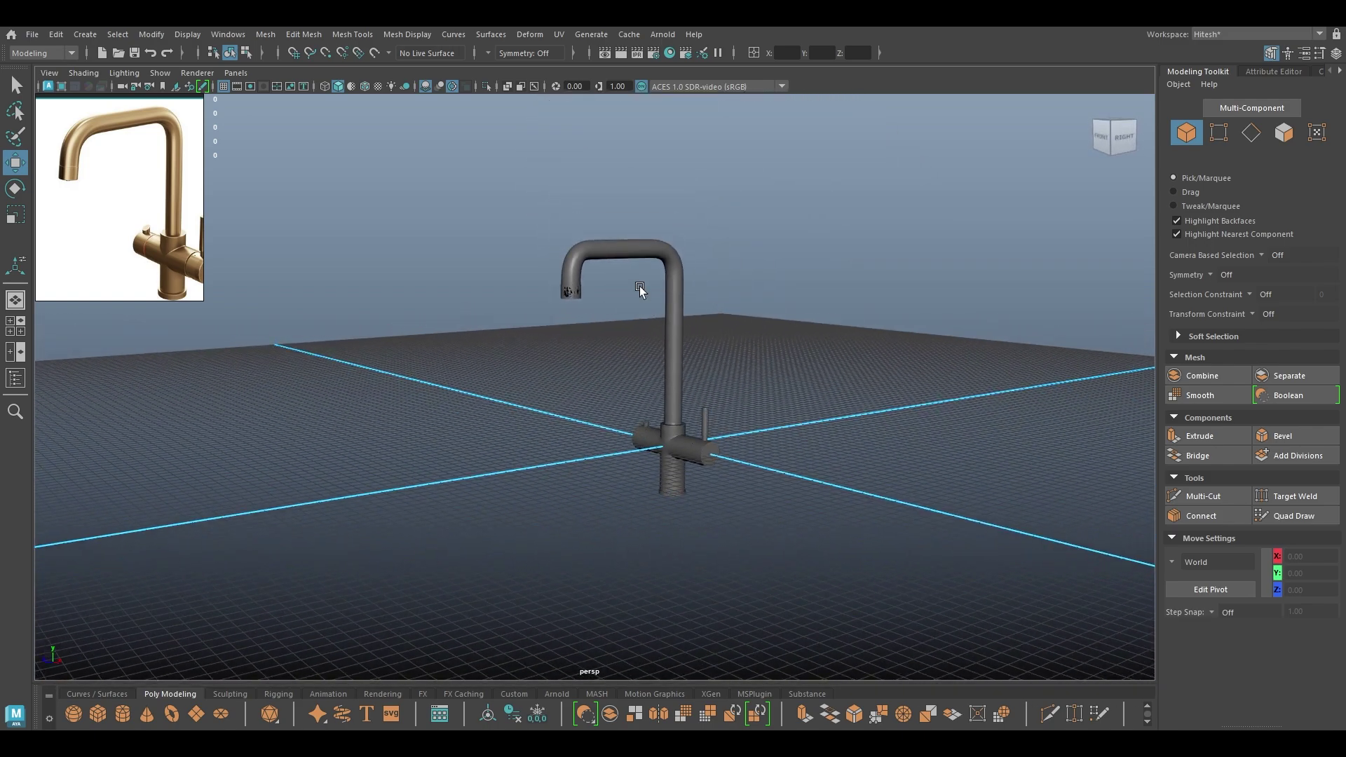
pyautogui.keyDown('alt'); pyautogui.moveTo(640, 287); pyautogui.dragTo(591, 435); pyautogui.keyUp('alt')
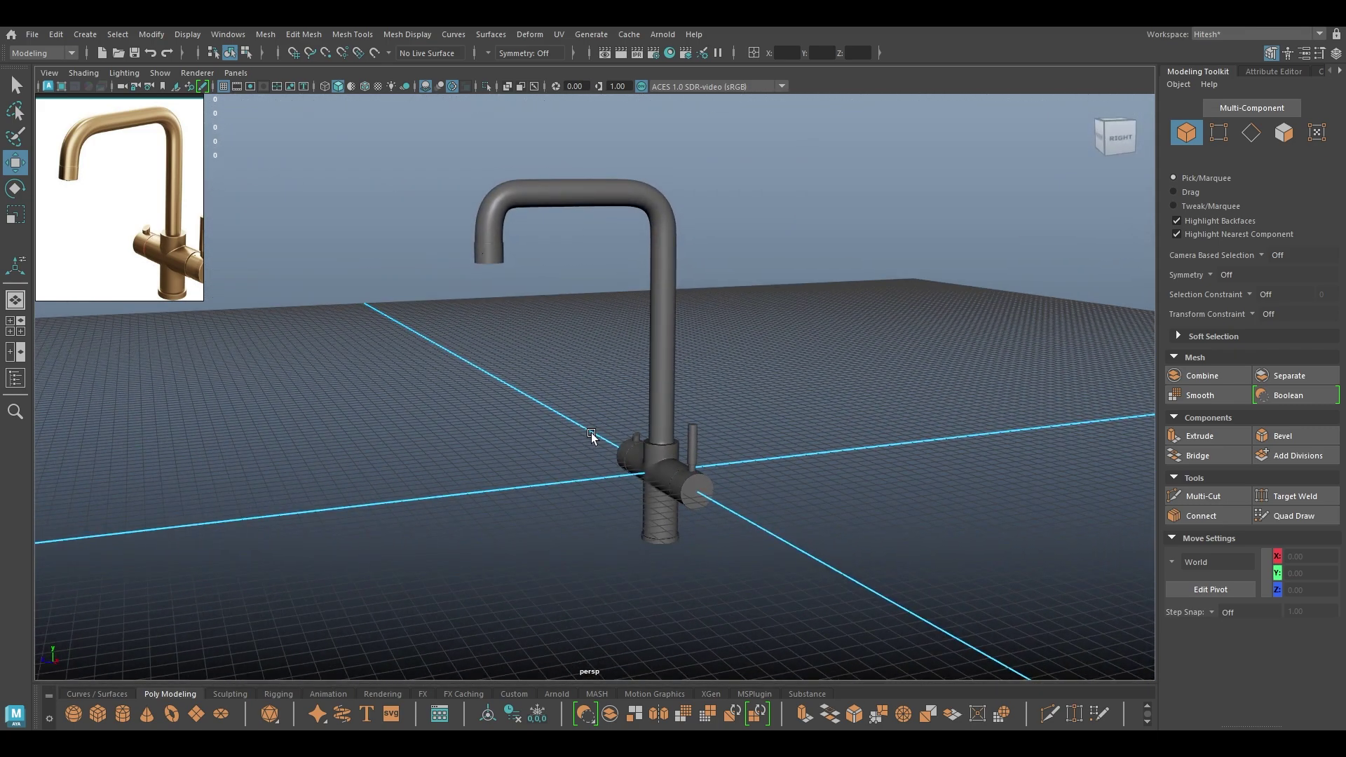